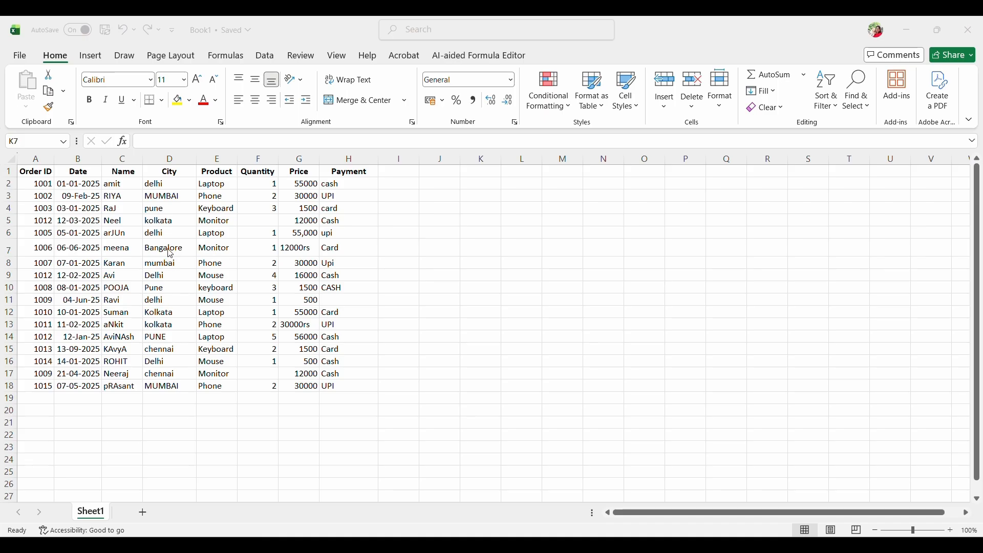
- Format the Date column with the Short Date number format
click(77, 157)
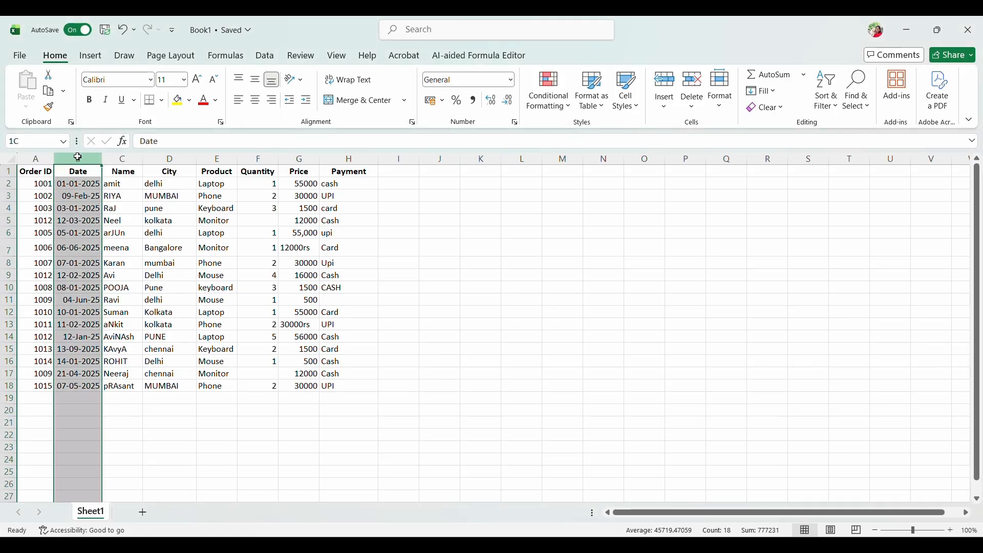
click(512, 81)
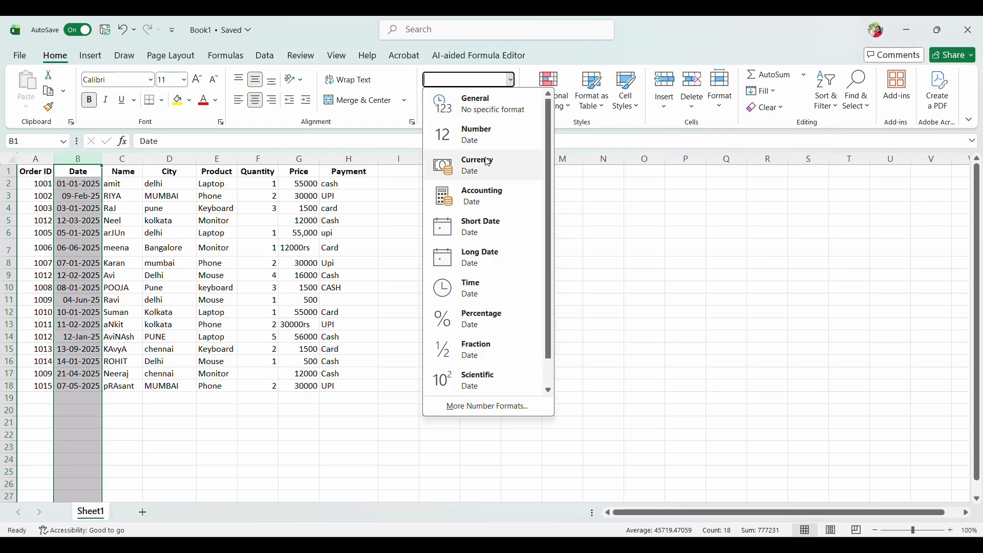
click(476, 229)
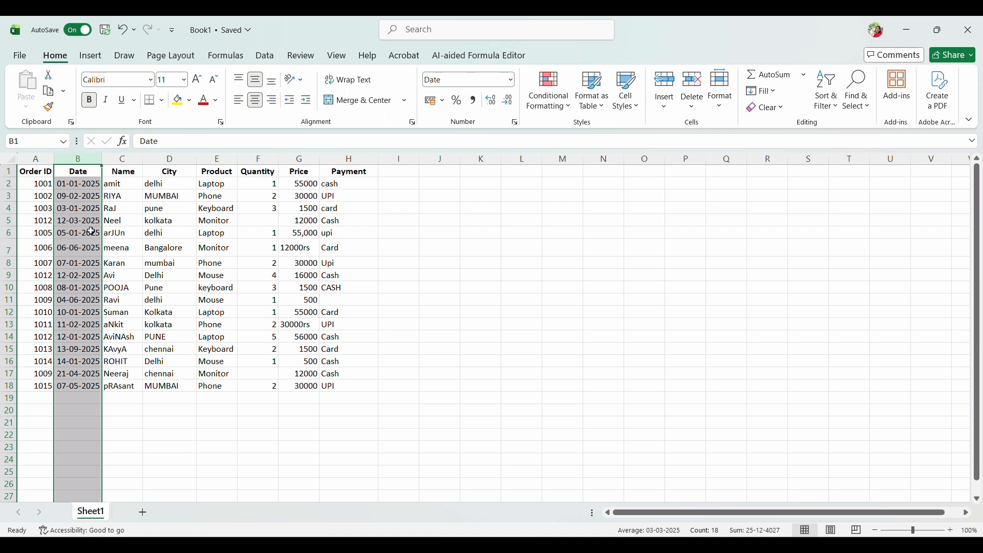
- Insert a new column before the Name column and give it the header "Month"
click(121, 159)
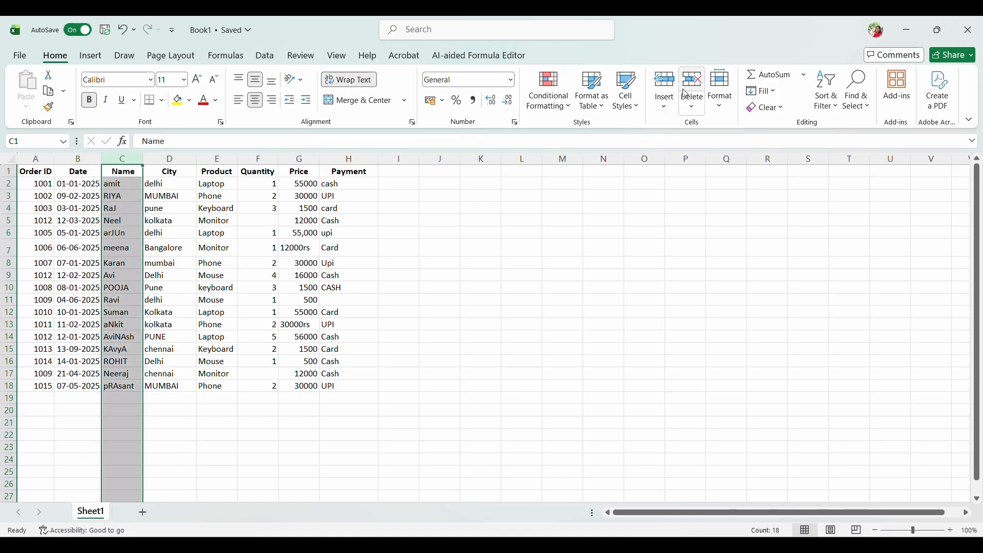
click(664, 84)
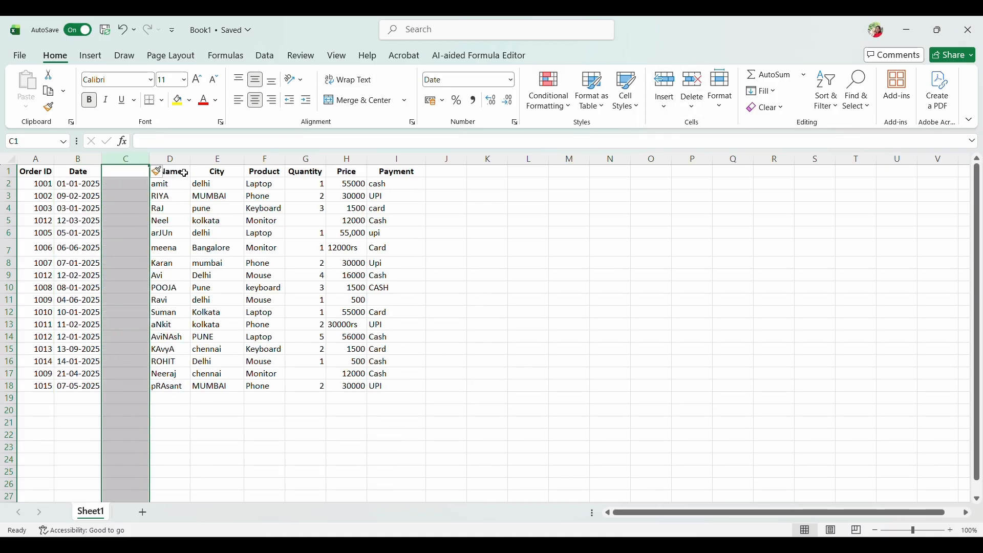
click(120, 174)
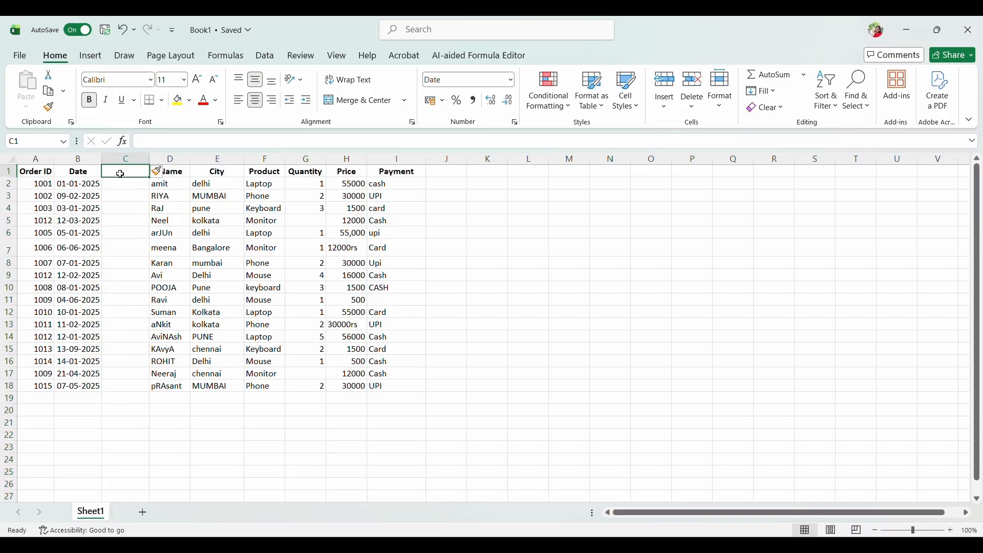
text(Month)
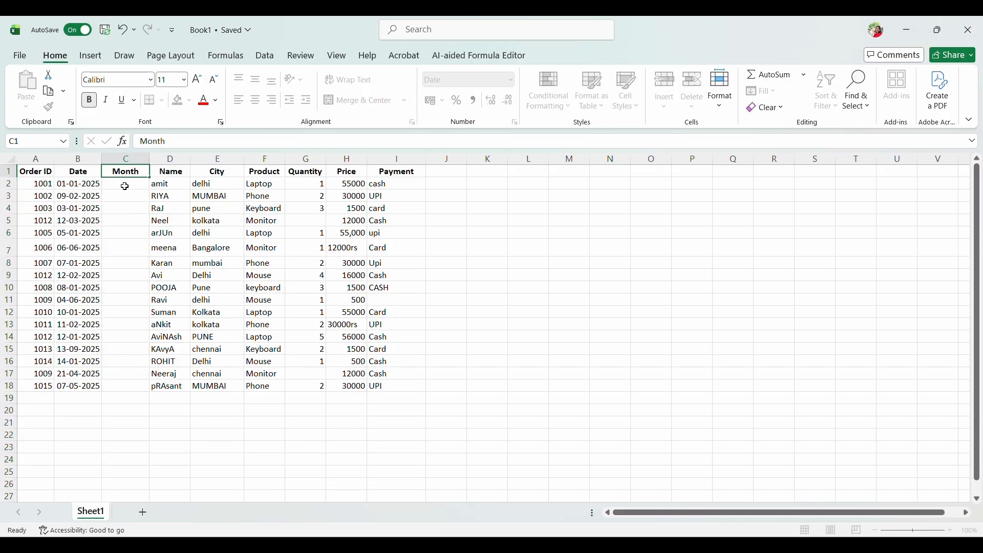
- Enter the formula =TEXT(B2,"mmm") in C2 to extract the abbreviated month from the order date
click(125, 186)
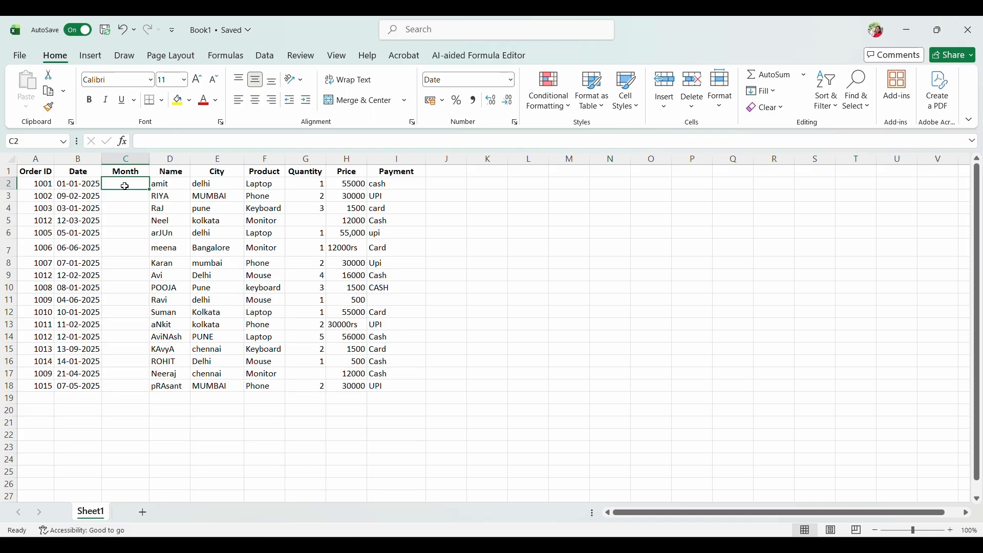
text(=)
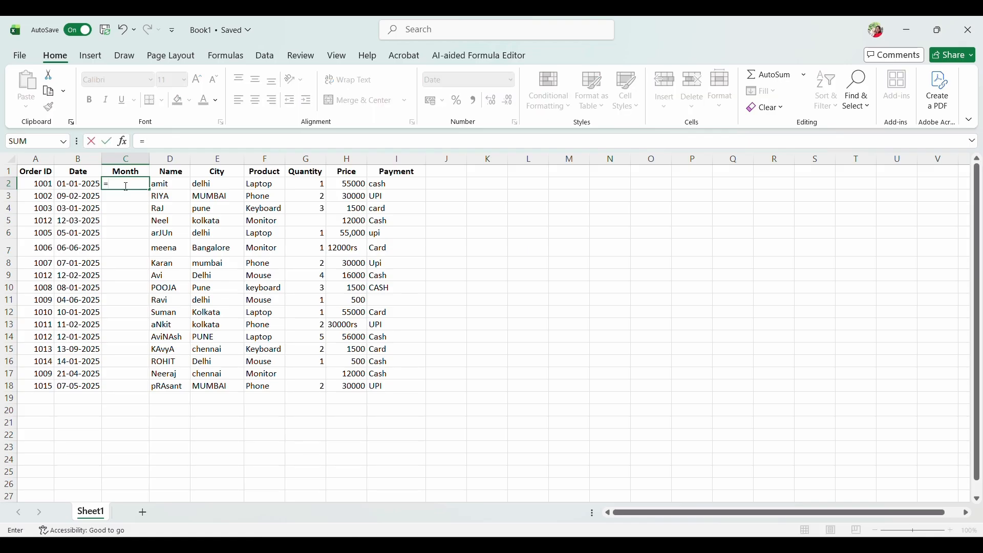
text(text)
double_click(138, 199)
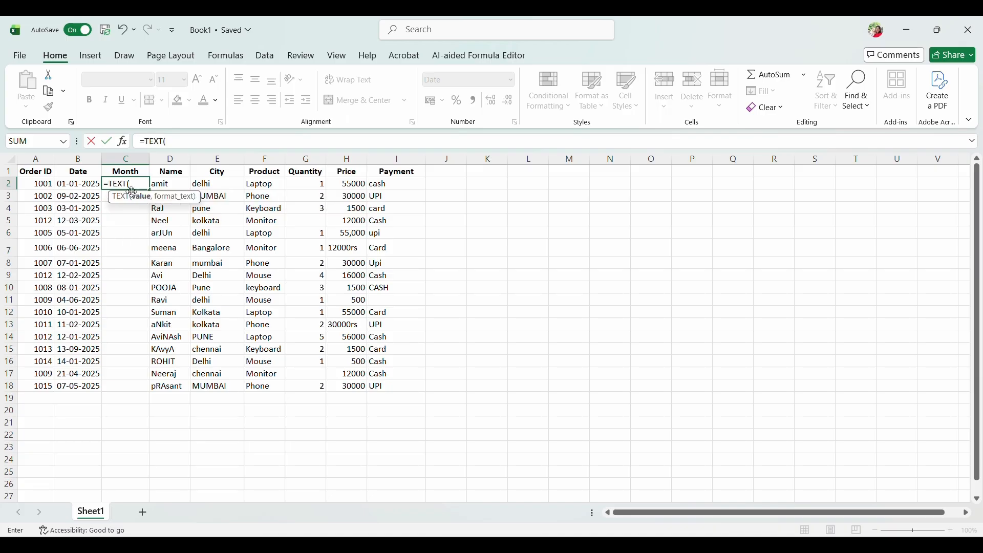
click(74, 183)
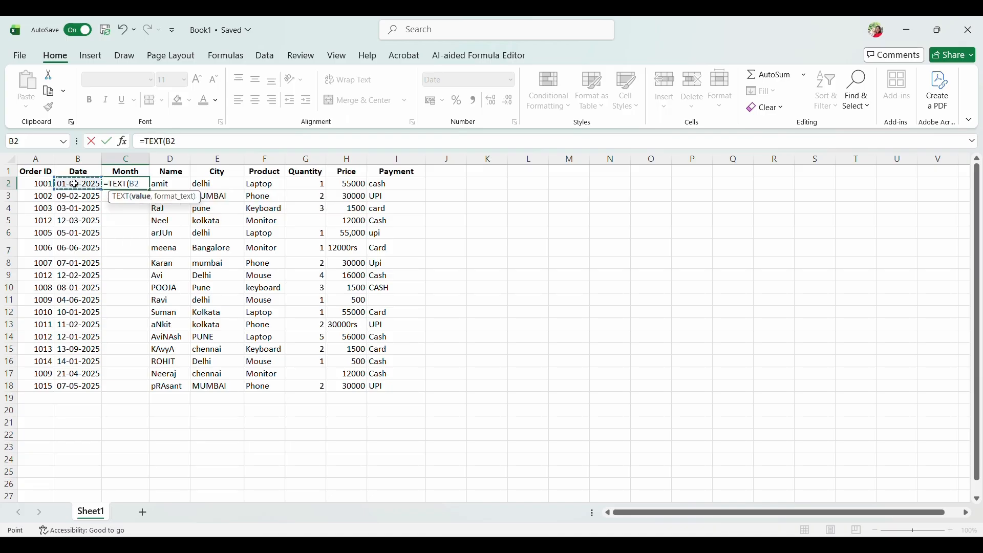
text(,)
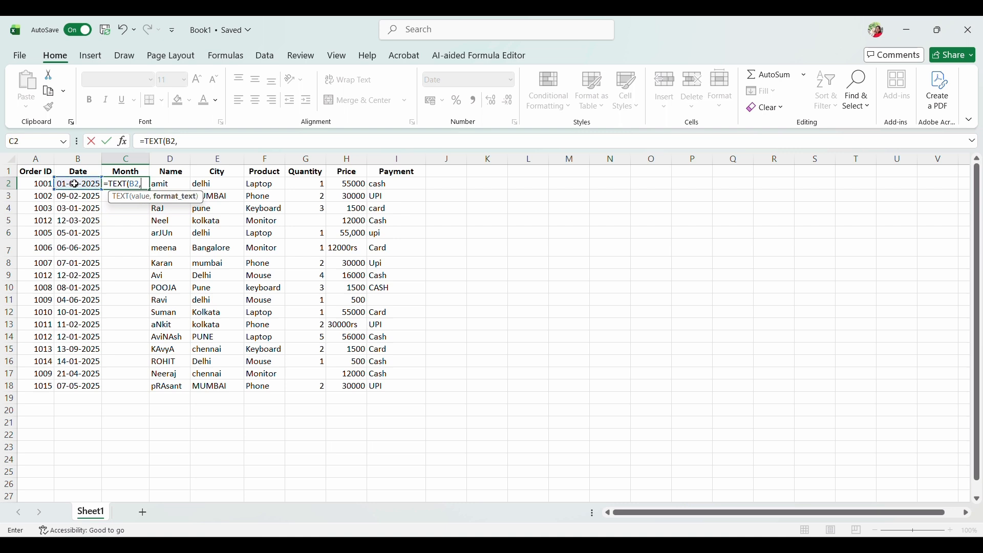
text("mmm)
key(Return)
- Fill the month formula from C2 down to the last data row, C18
click(127, 183)
drag(150, 190, 150, 190)
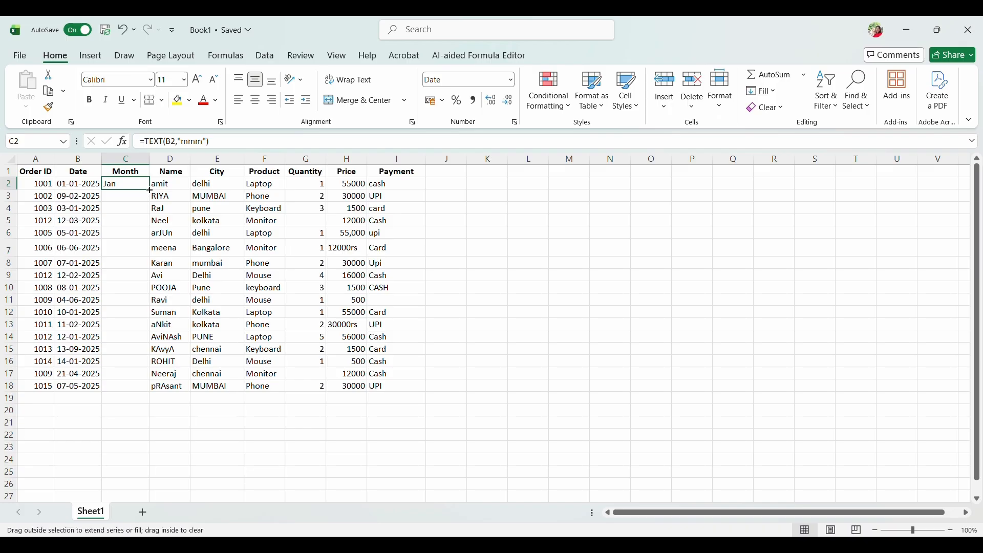
double_click(149, 190)
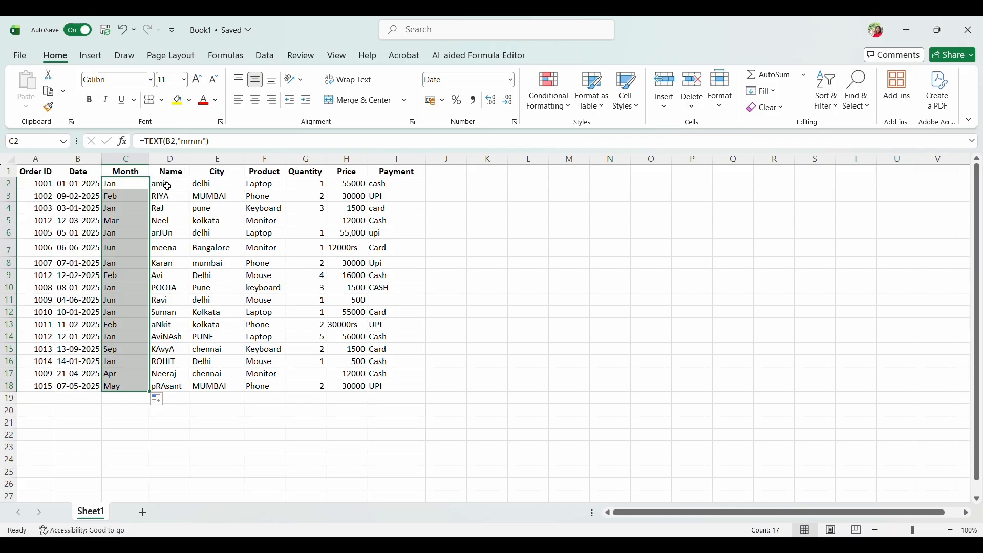
- Insert another column before the Name column and give it the header "Customer Name"
click(172, 159)
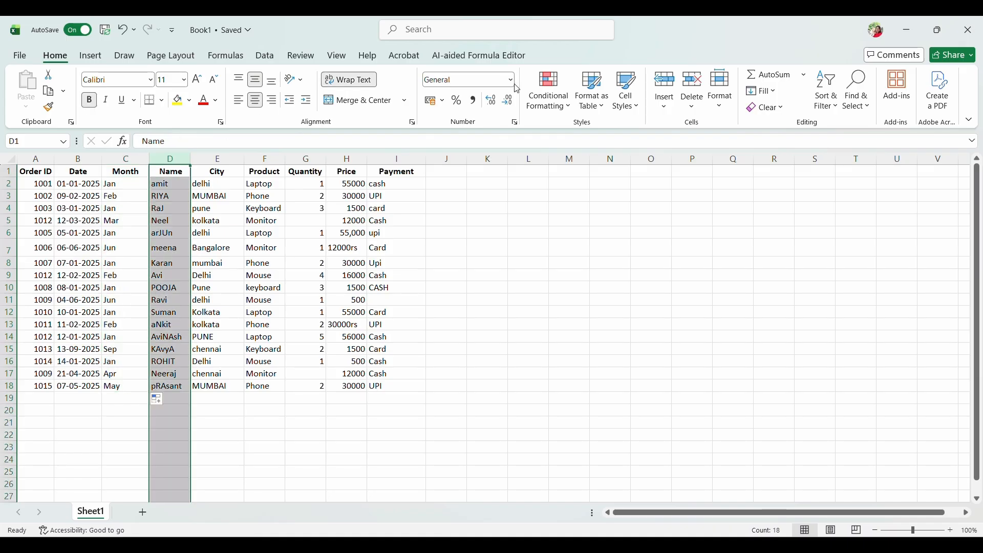
click(666, 87)
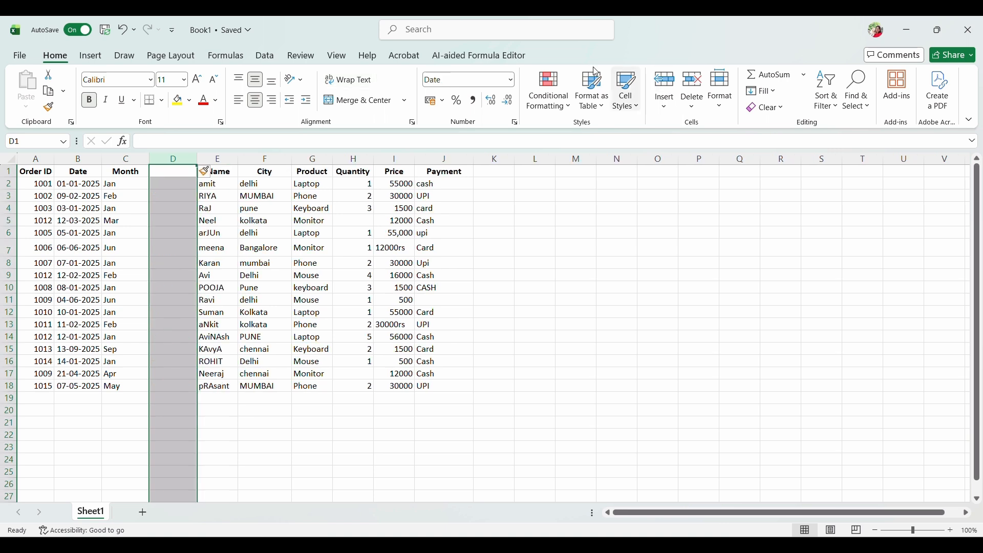
click(183, 170)
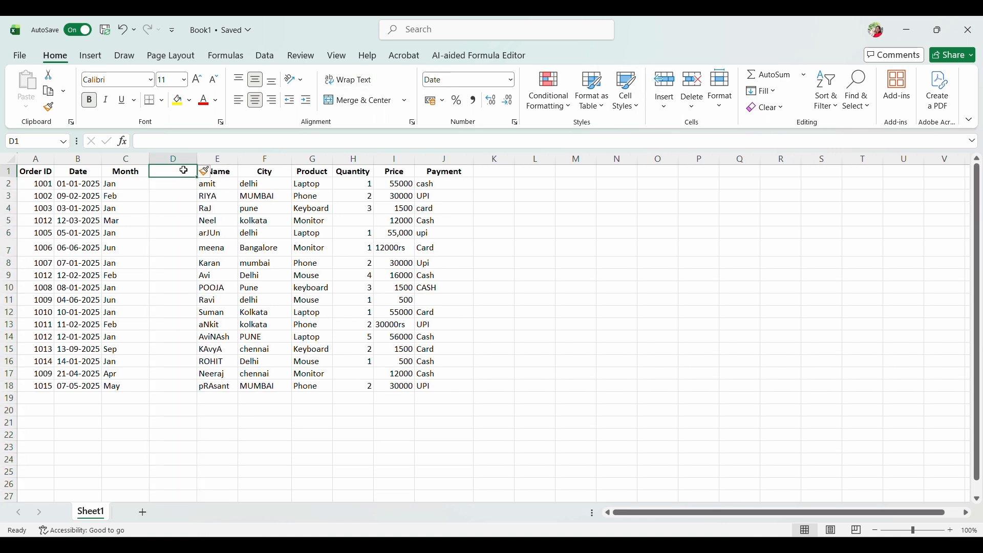
text(Cust)
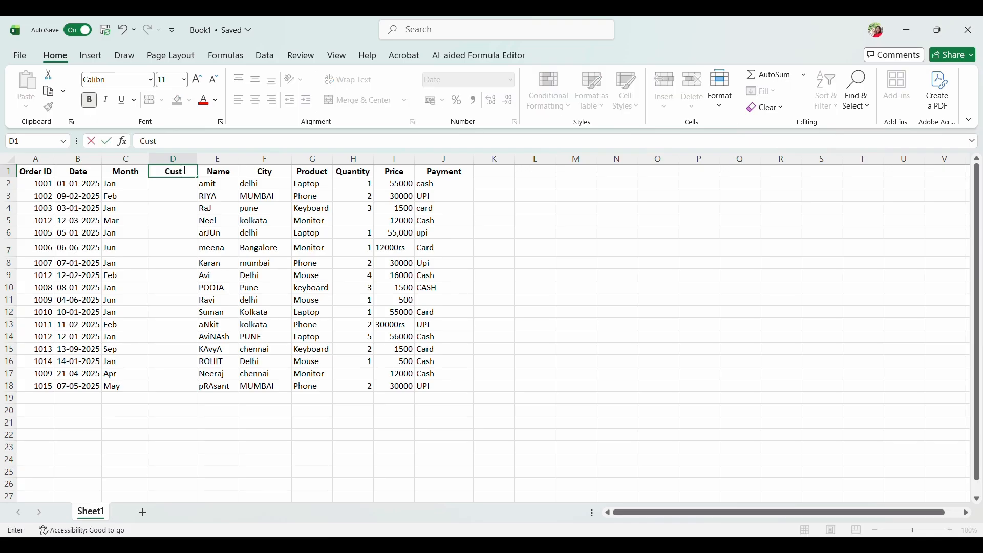
text(omer Name)
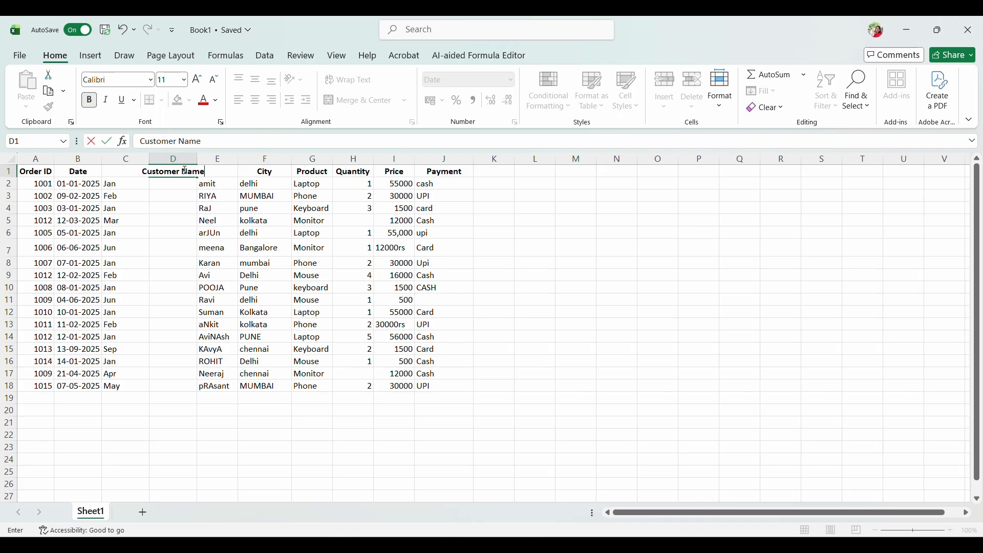
- Auto-fit the width of column D to its Customer Name header
click(164, 186)
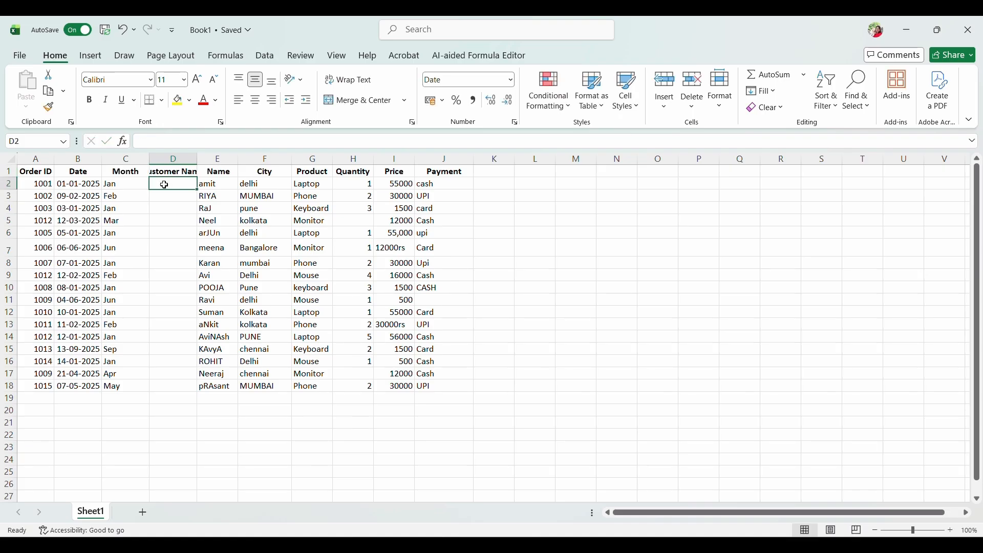
drag(199, 162, 199, 162)
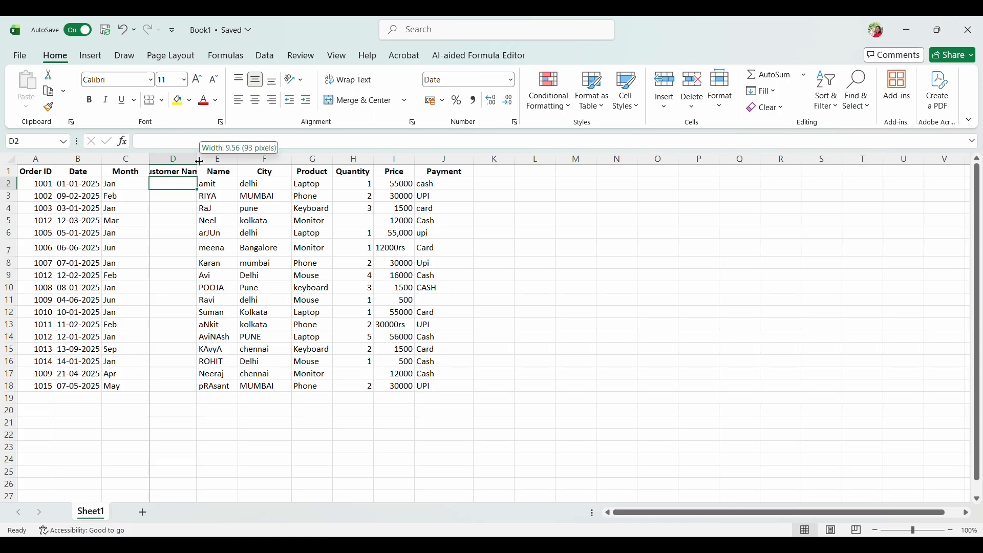
double_click(199, 162)
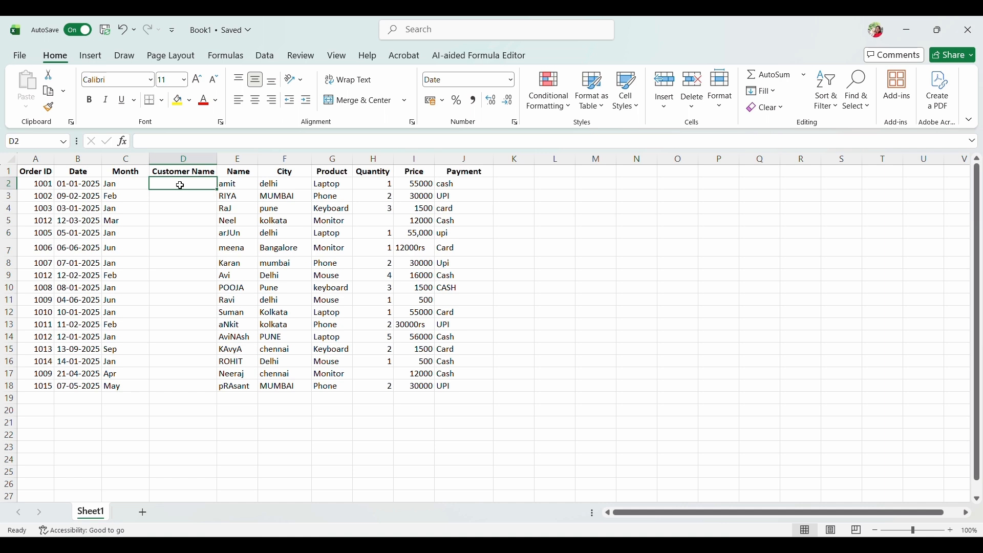
- Enter =PROPER((TRIM(E2))) in D2 to remove extra spaces and capitalize the name, accepting the proposed bracket correction
text(=)
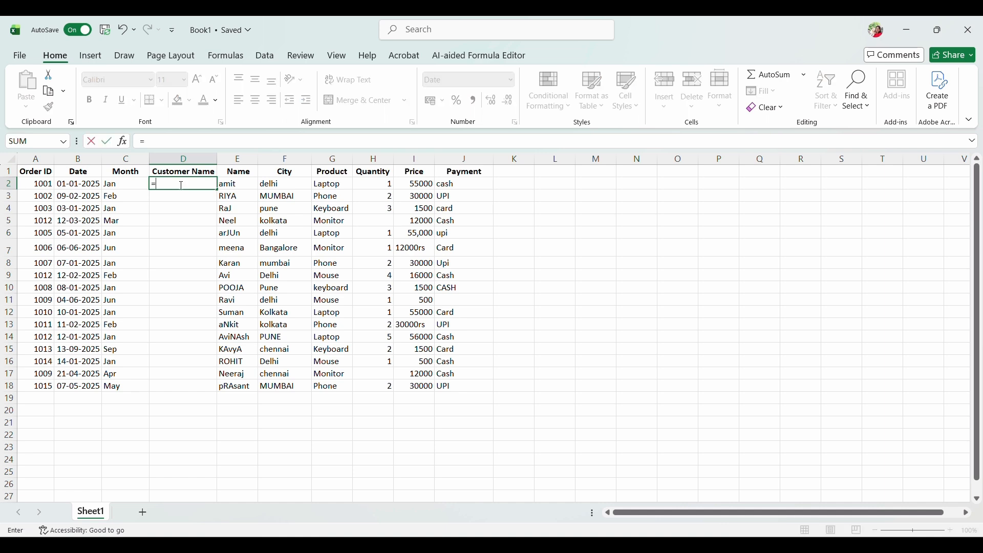
text(Pr)
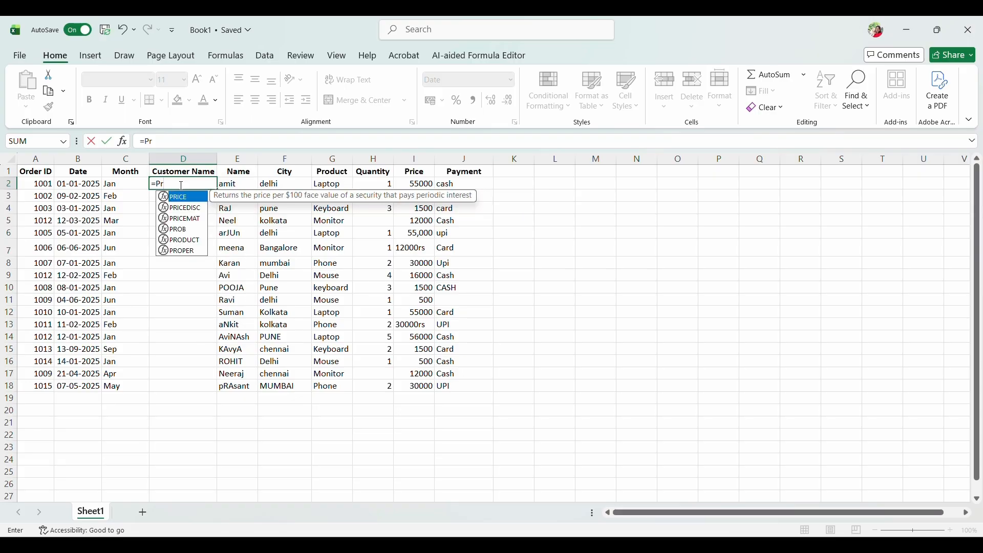
text(o)
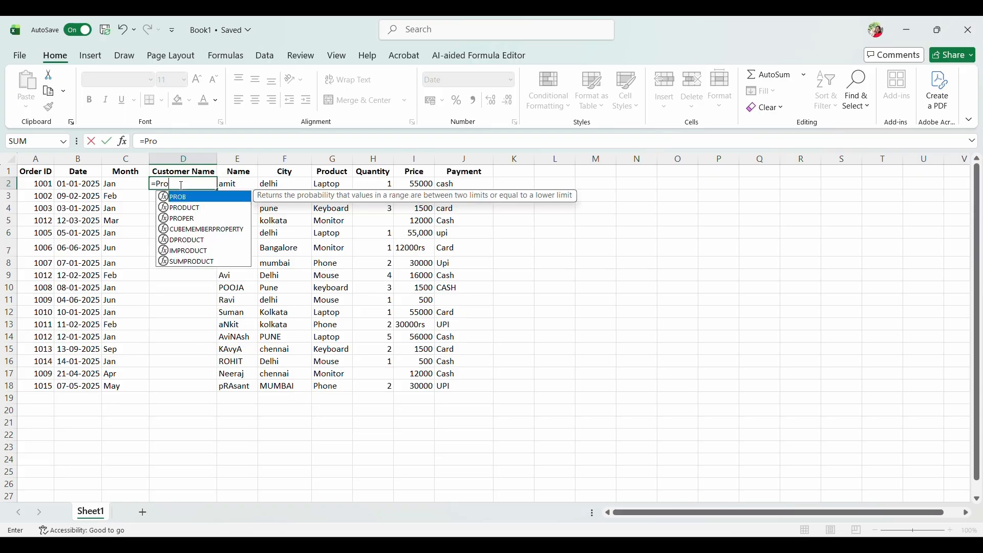
double_click(192, 218)
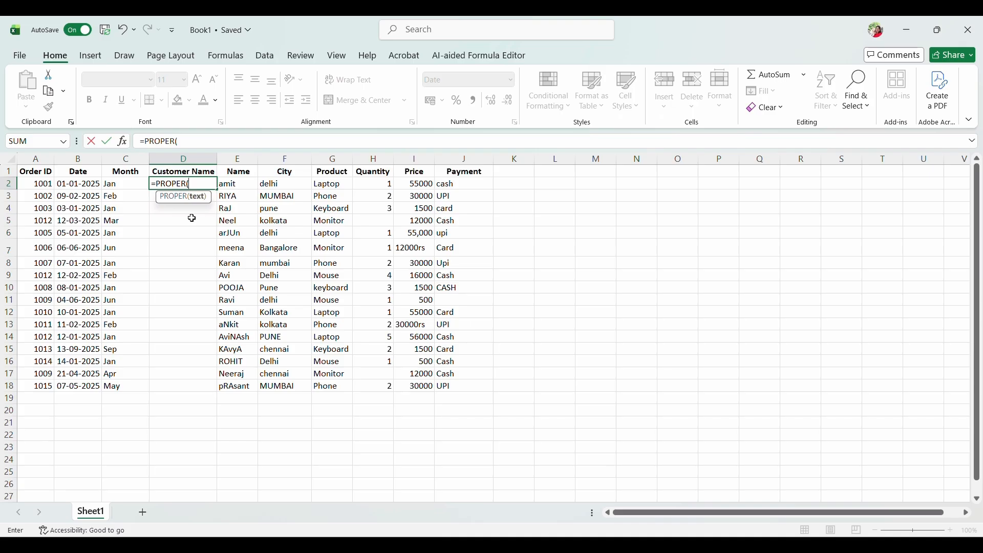
text((Te)
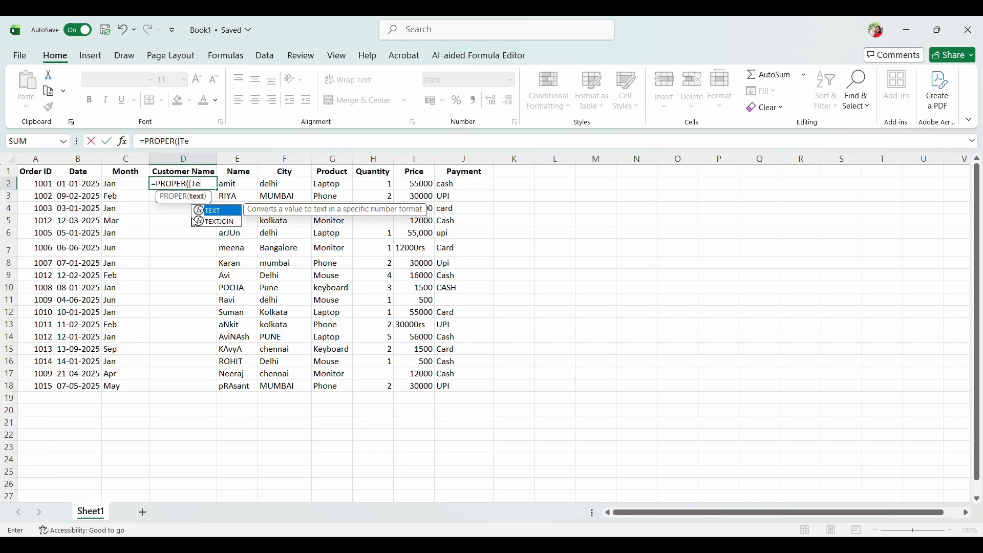
text(i)
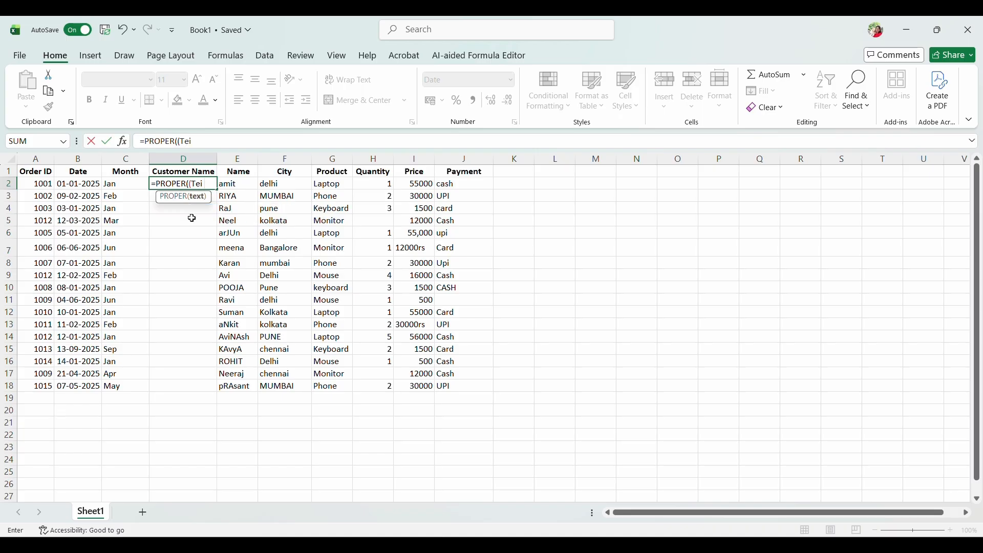
key(BackSpace)
key(BackSpace)
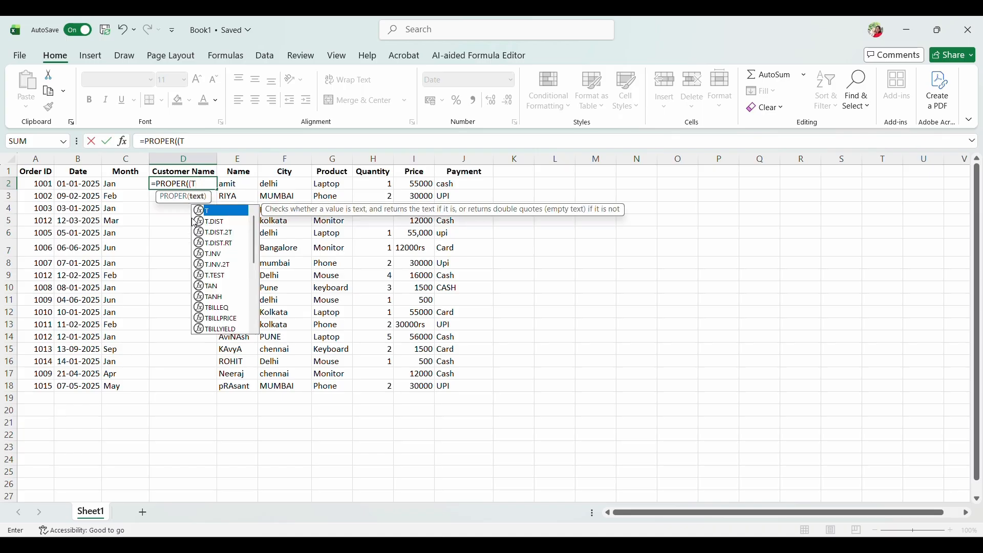
text(ri)
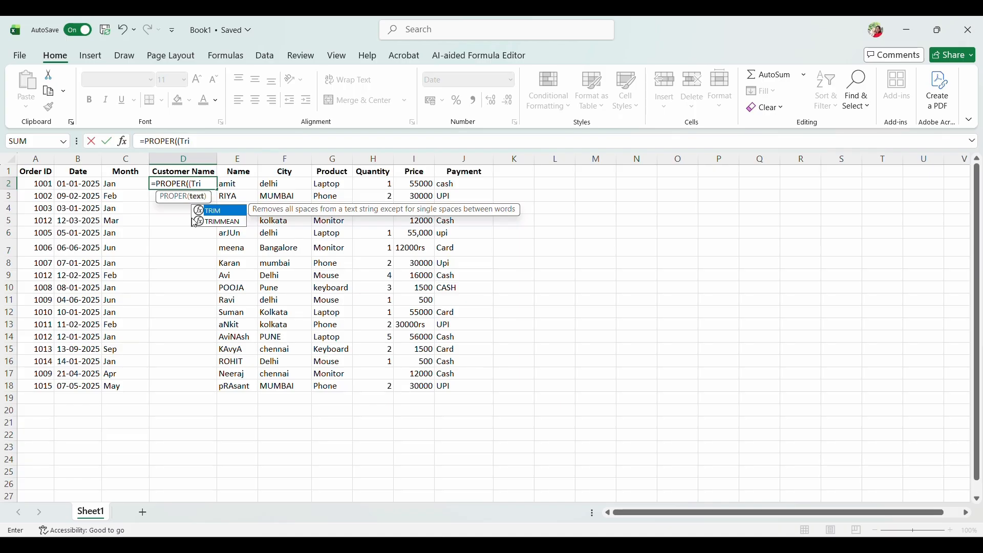
double_click(222, 207)
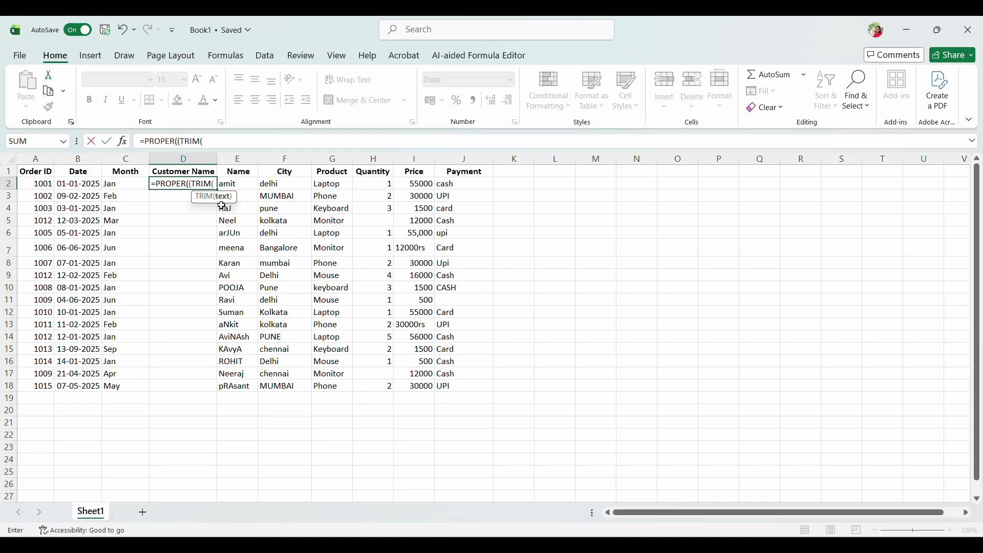
click(247, 184)
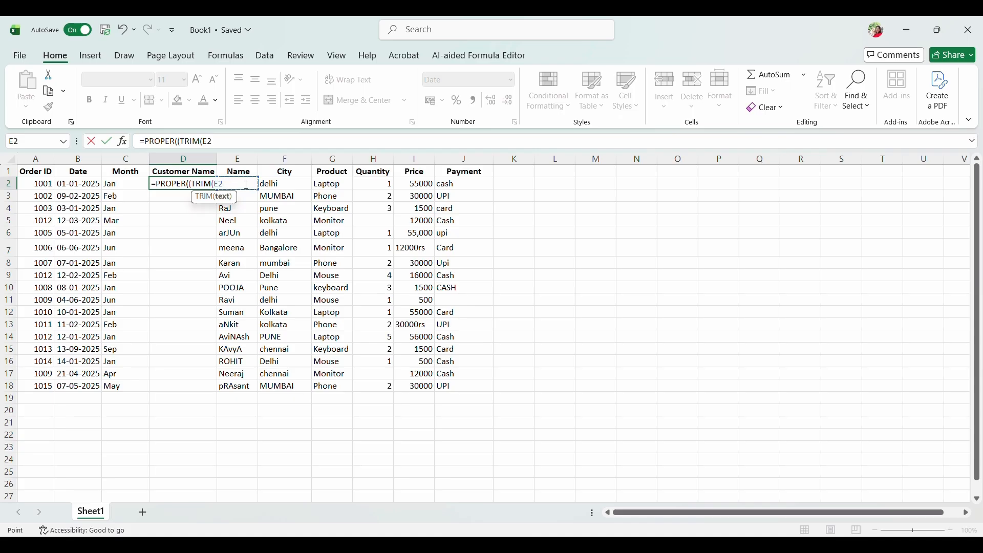
text()))
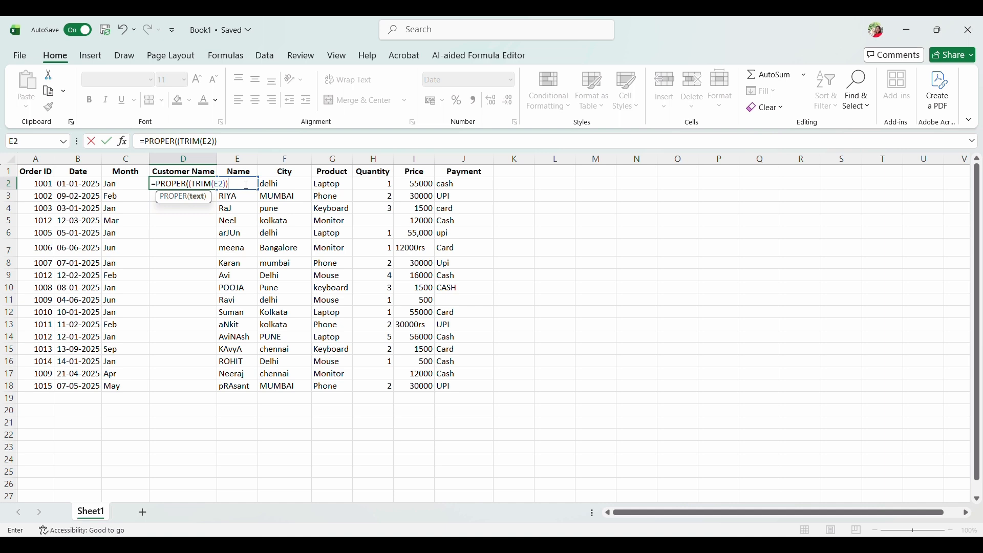
key(Return)
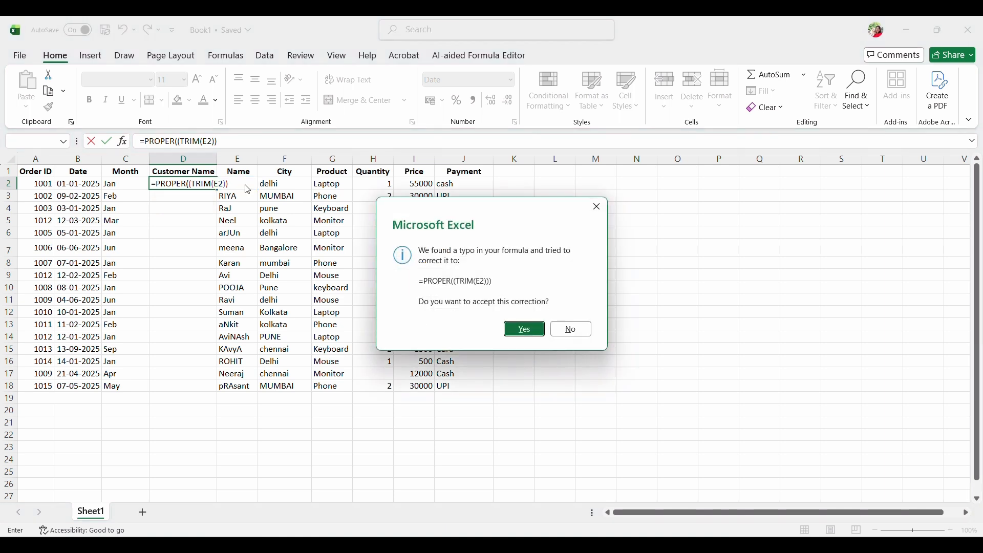
click(533, 331)
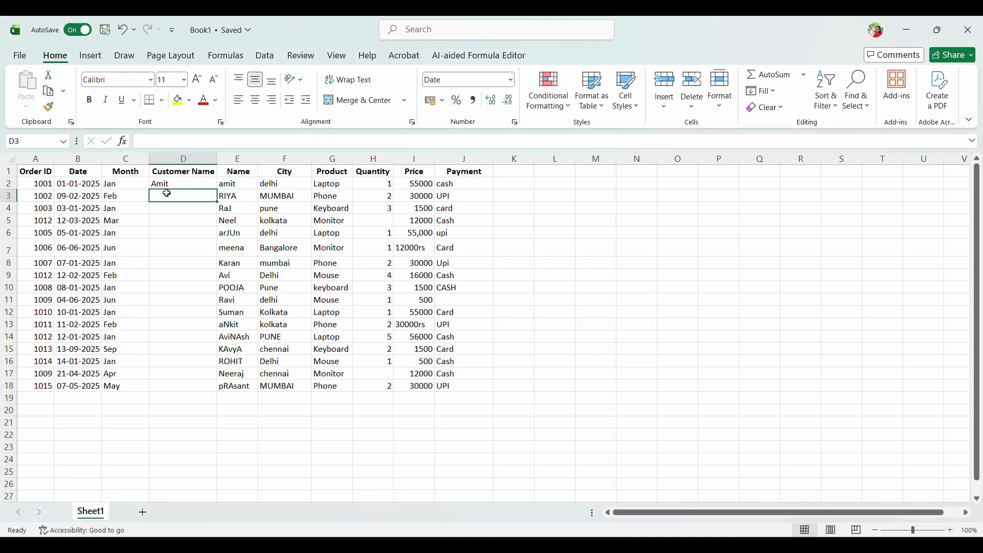
- Fill the Customer Name formula from D2 down to the last data row, D18
click(181, 183)
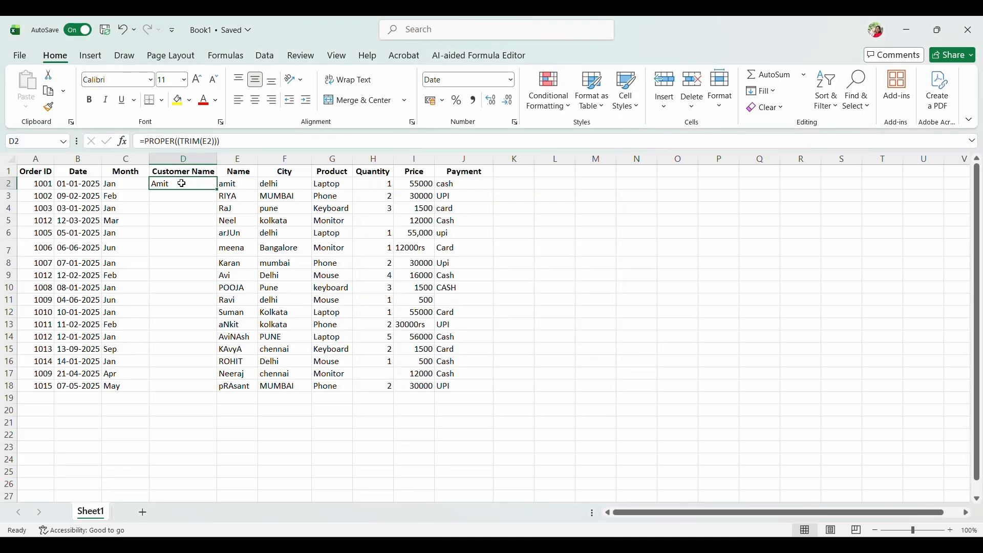
double_click(219, 189)
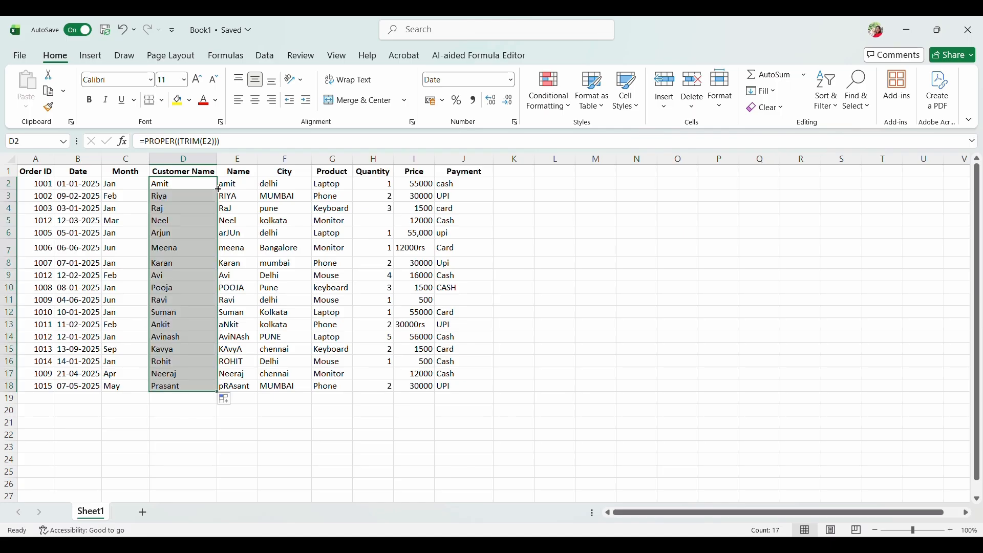
- Insert a column before the City column, give it the header "Name Of city" and widen it to fit the header on one line
click(289, 159)
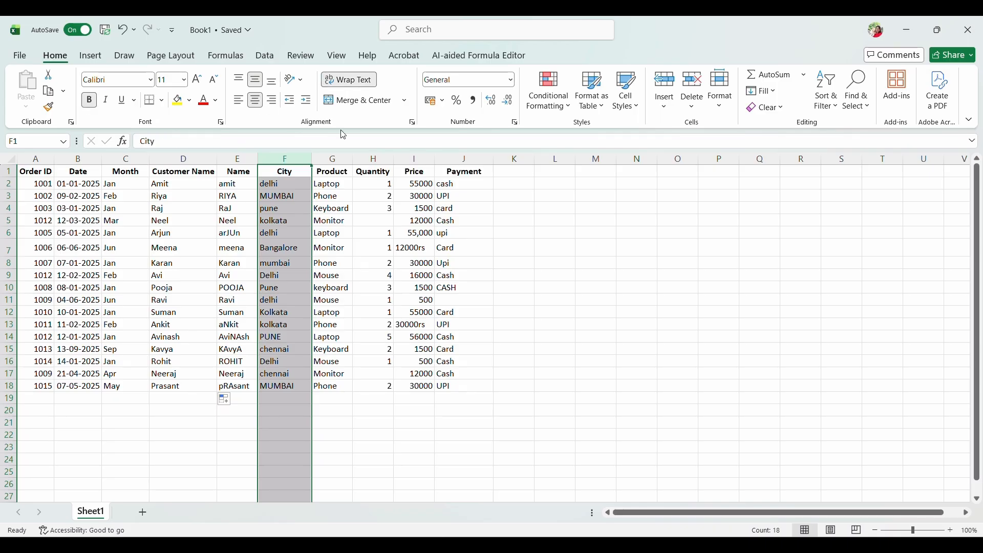
click(669, 89)
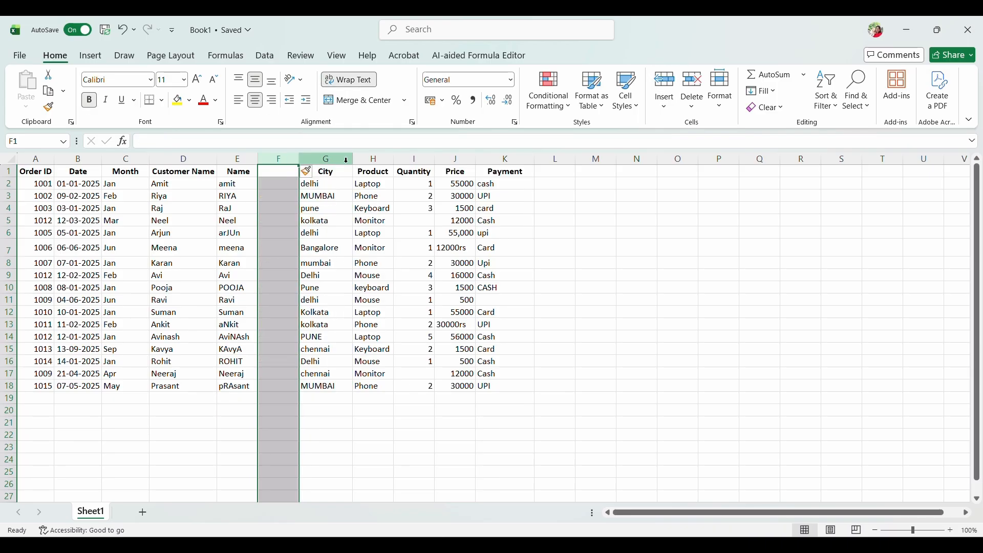
click(278, 174)
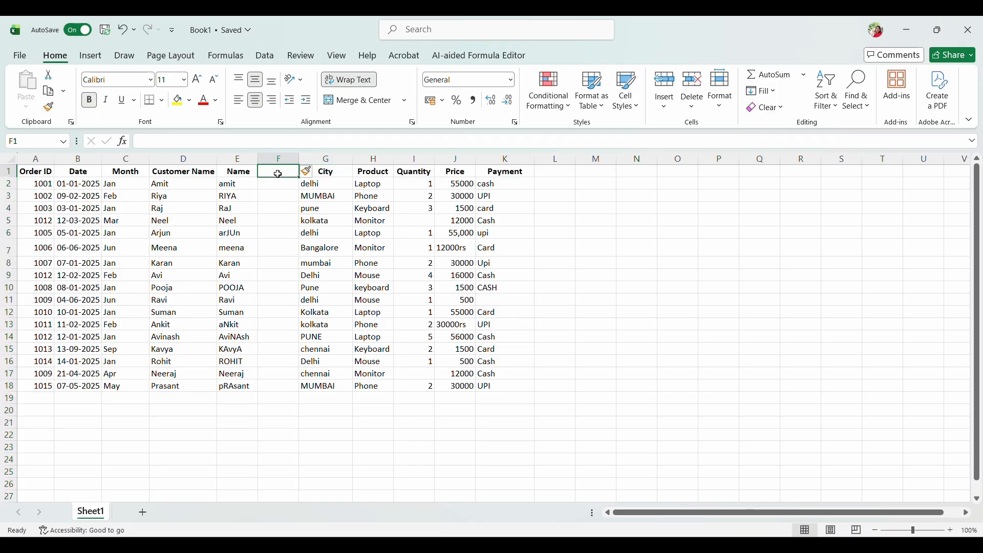
text(Name)
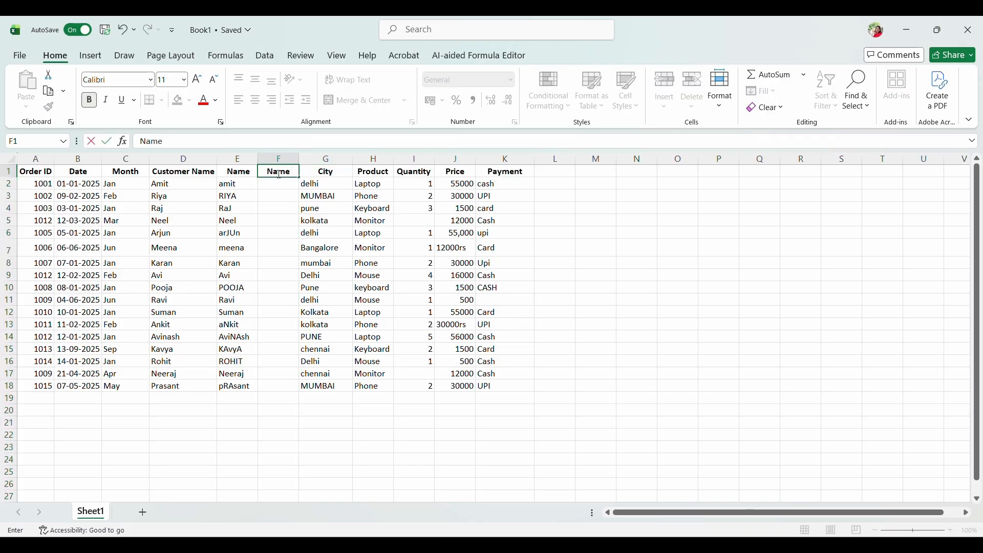
text( Of city)
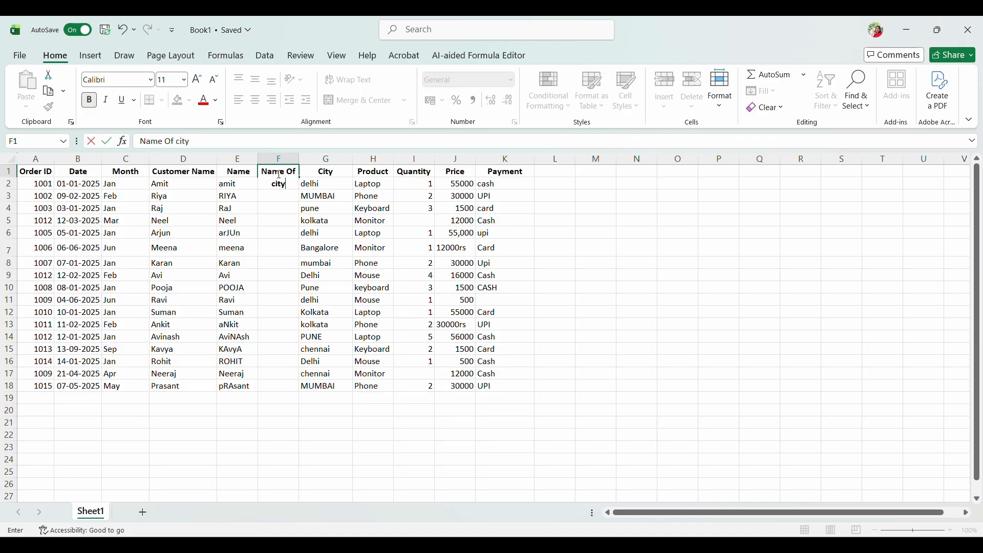
key(Return)
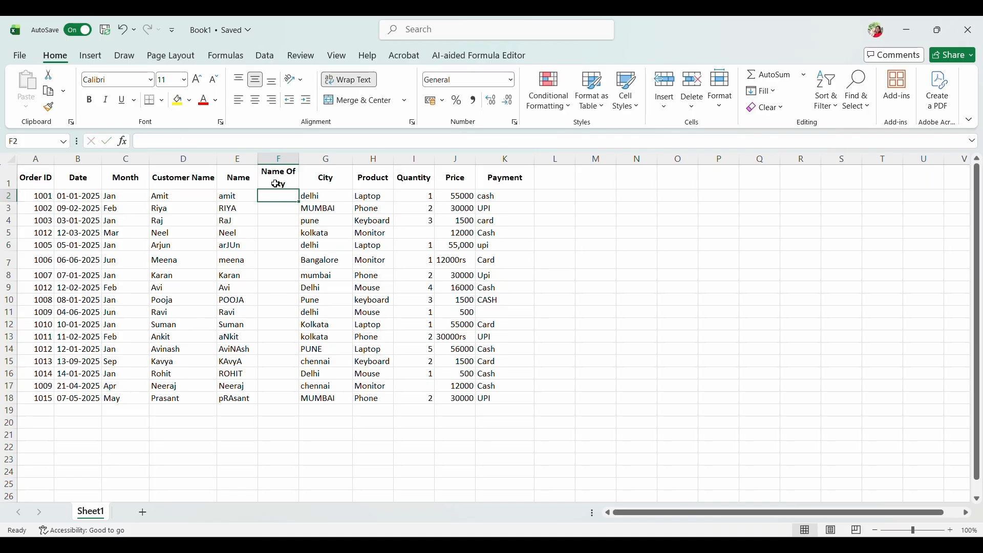
drag(299, 159, 325, 159)
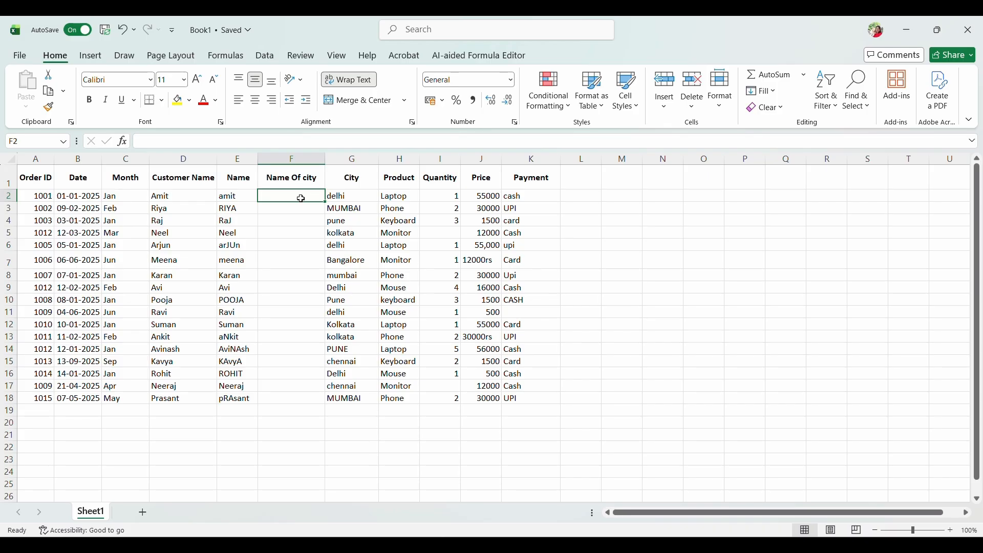
- Enter =PROPER(TRIM(G2)) in F2 to remove extra spaces and capitalize the city name
text(=Pr)
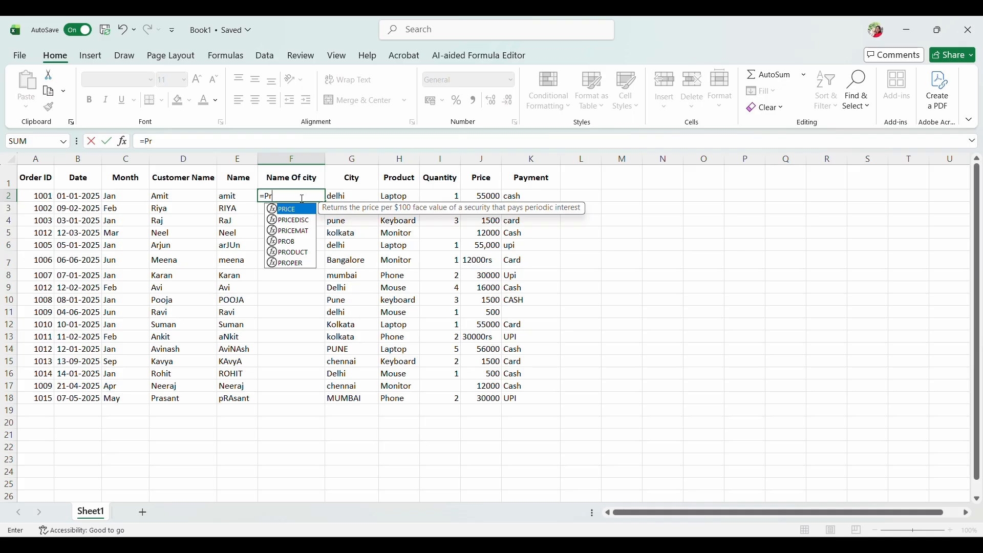
text(pp)
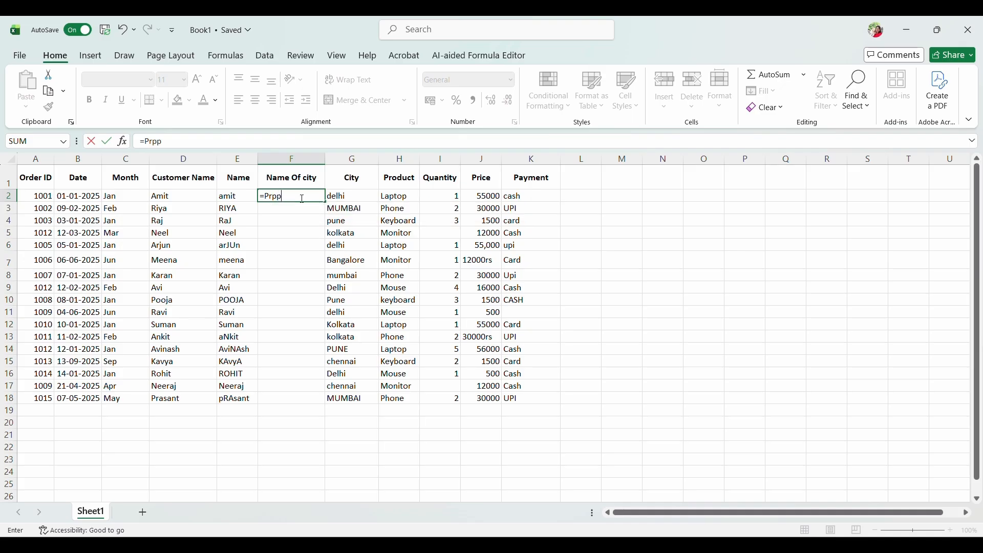
key(BackSpace)
key(BackSpace)
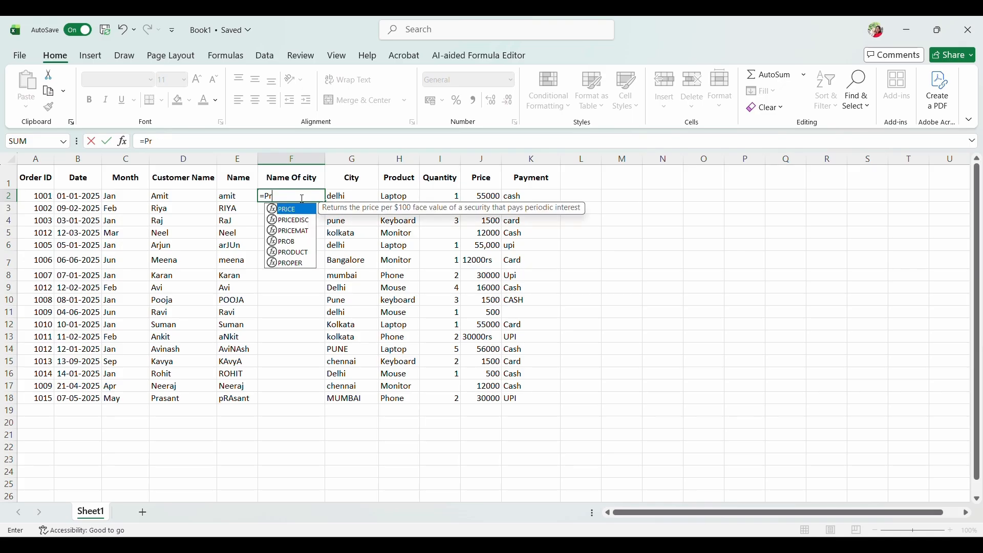
text(oper)
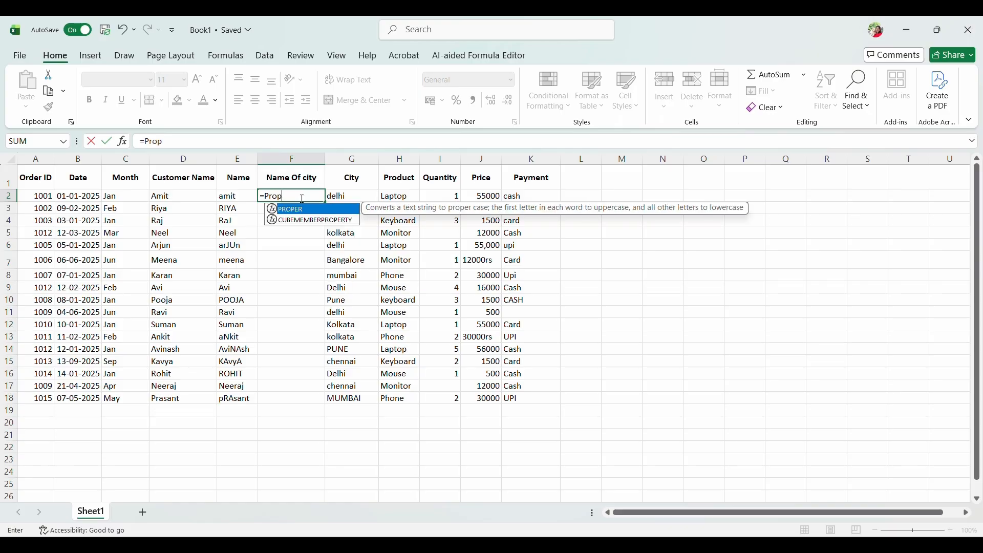
double_click(302, 211)
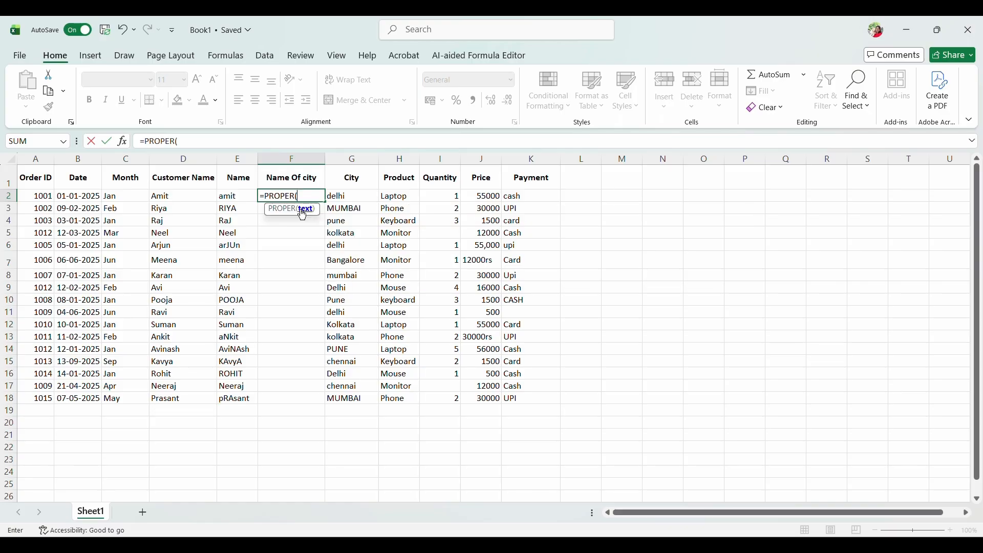
text(t)
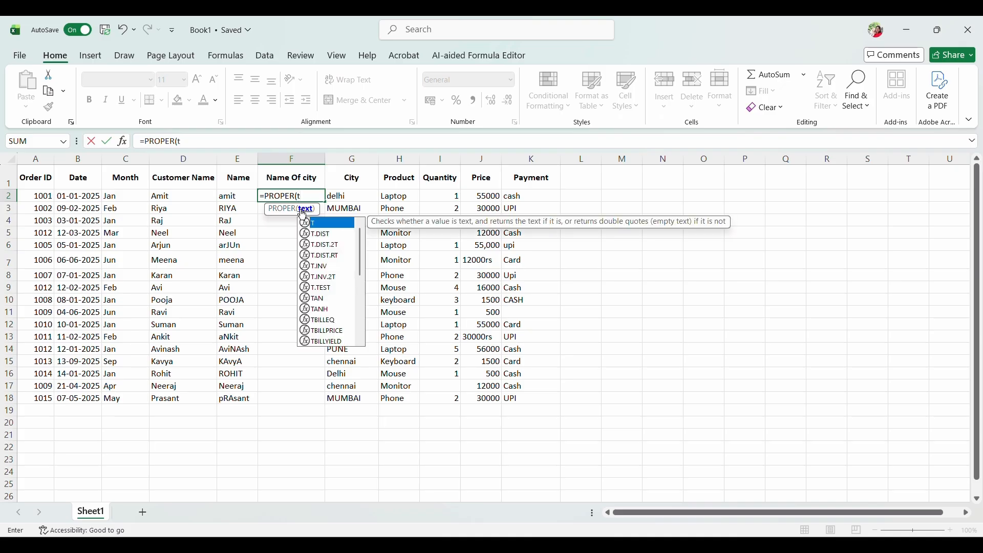
text(rim)
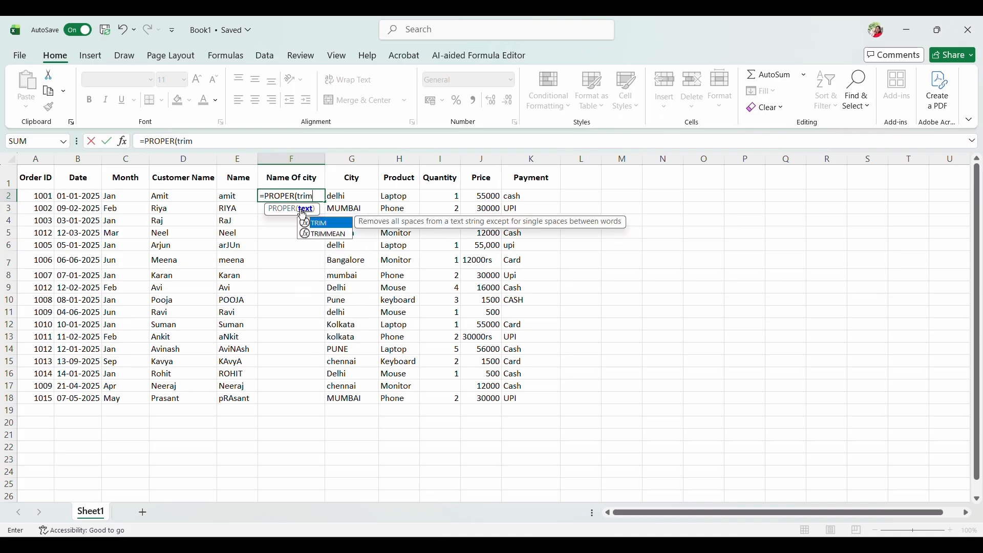
double_click(302, 222)
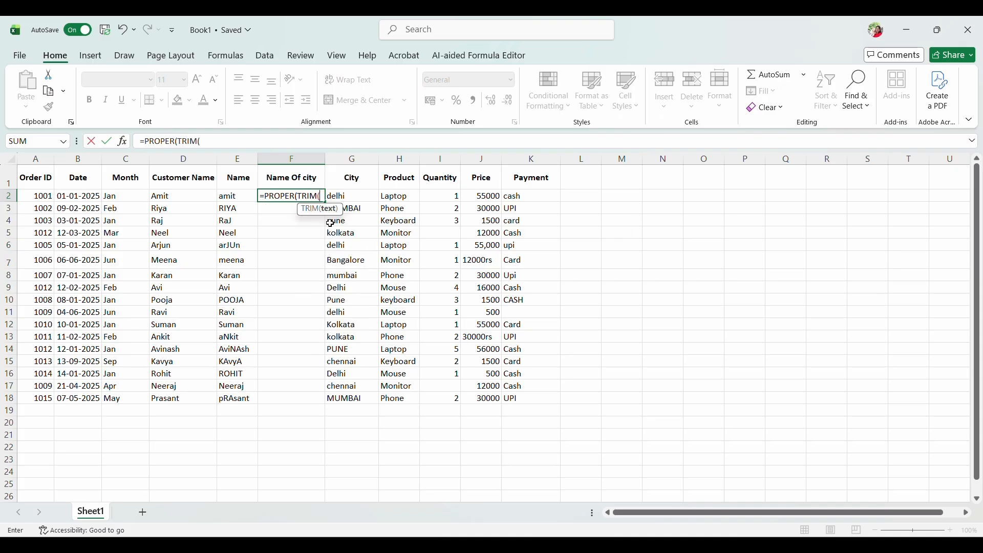
click(353, 195)
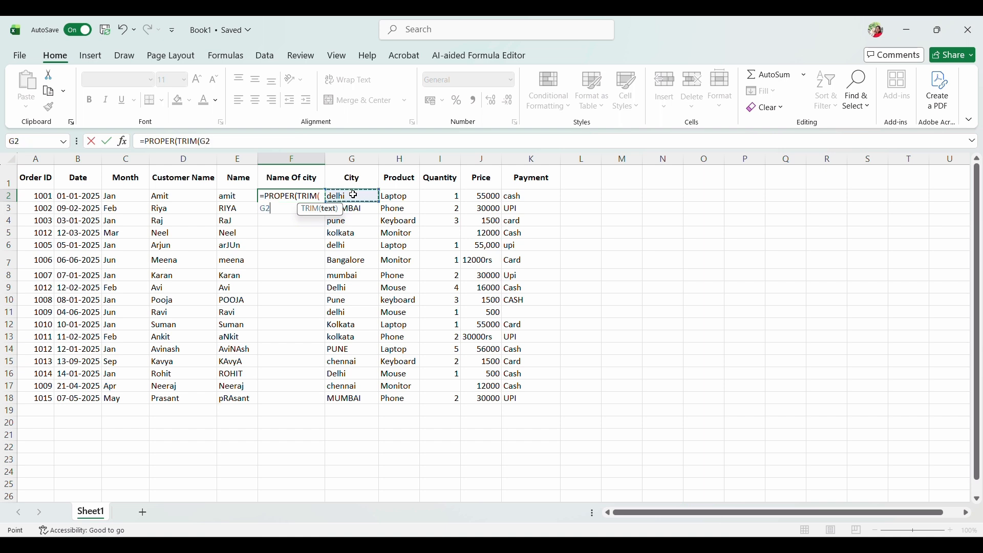
text()))
key(Return)
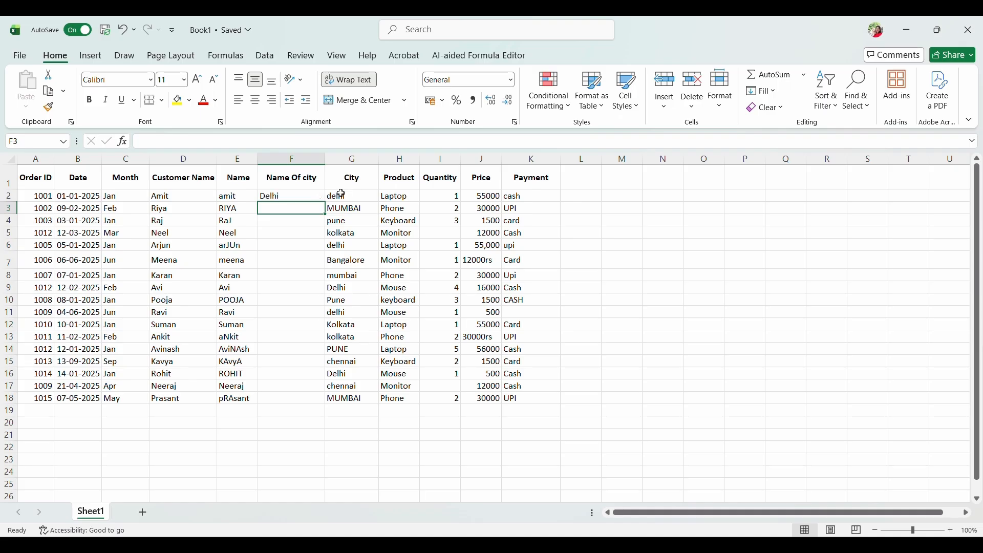
- Fill the city name formula from F2 down to the last data row, F18
click(287, 196)
drag(325, 203, 326, 203)
double_click(326, 203)
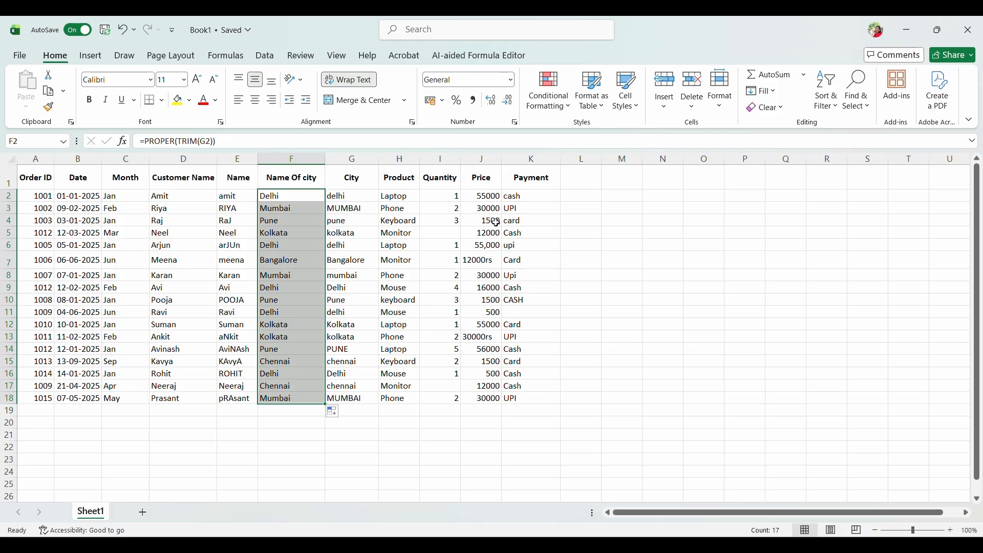
- Calculate the average quantity in cell M2 with =AVERAGE(I2:I18)
click(624, 195)
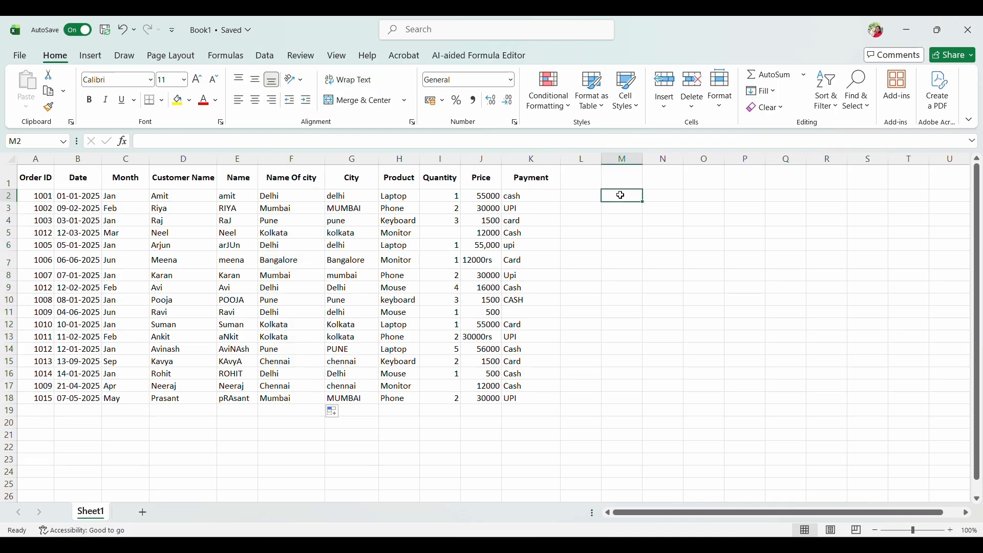
double_click(621, 195)
text(=ave)
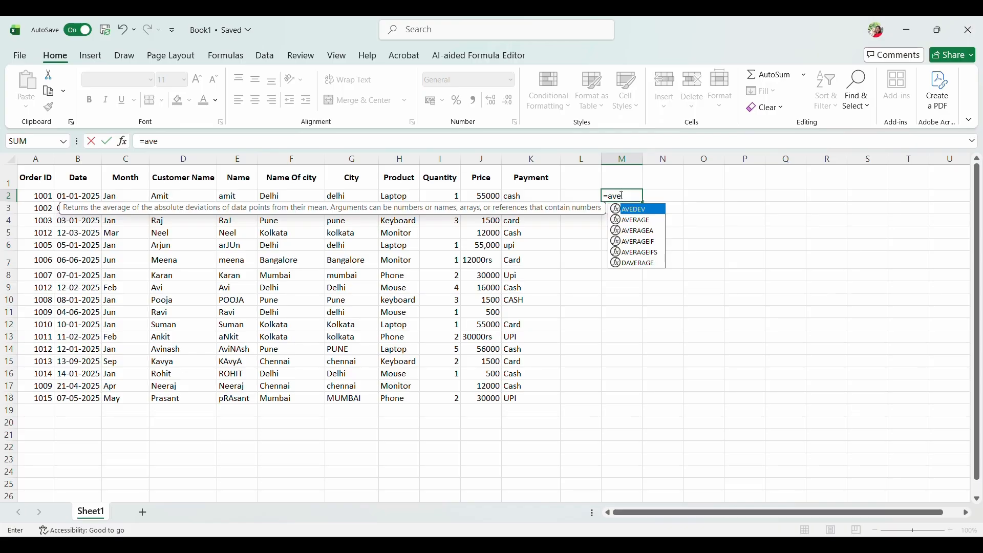
double_click(654, 225)
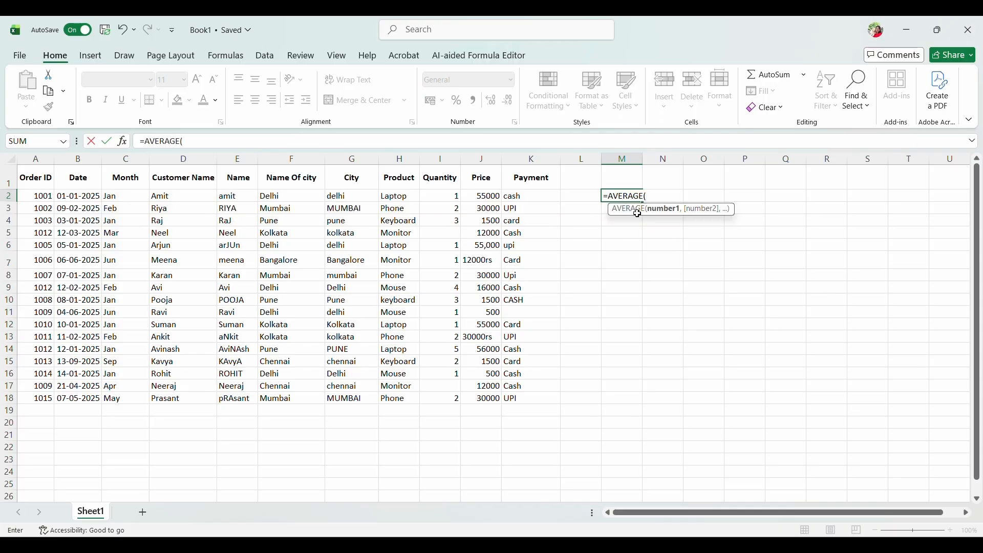
drag(439, 195, 453, 399)
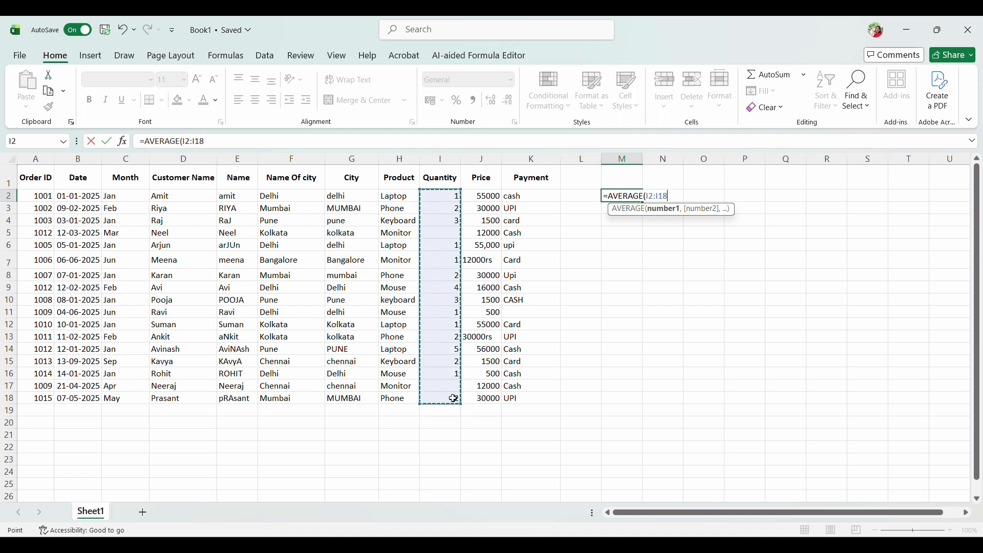
text())
key(Return)
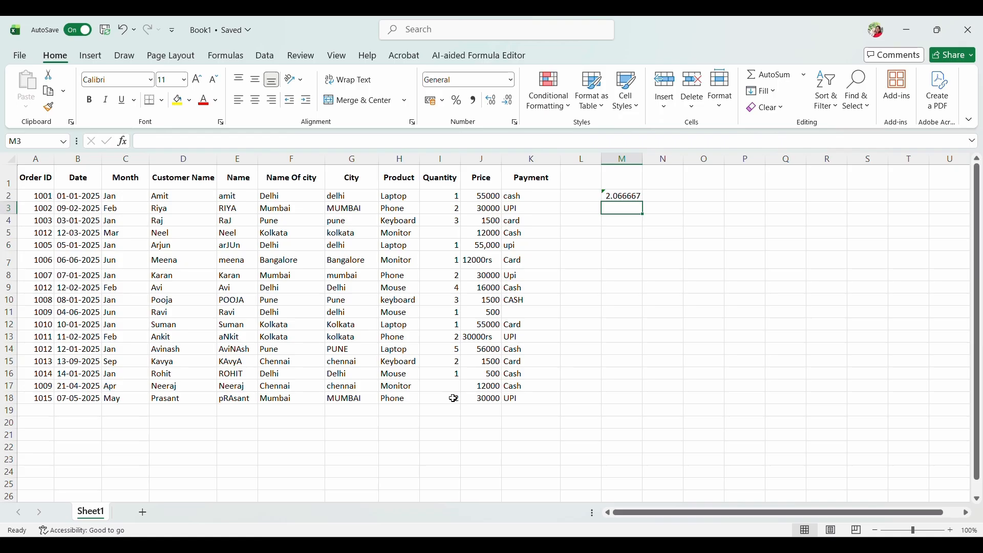
click(630, 197)
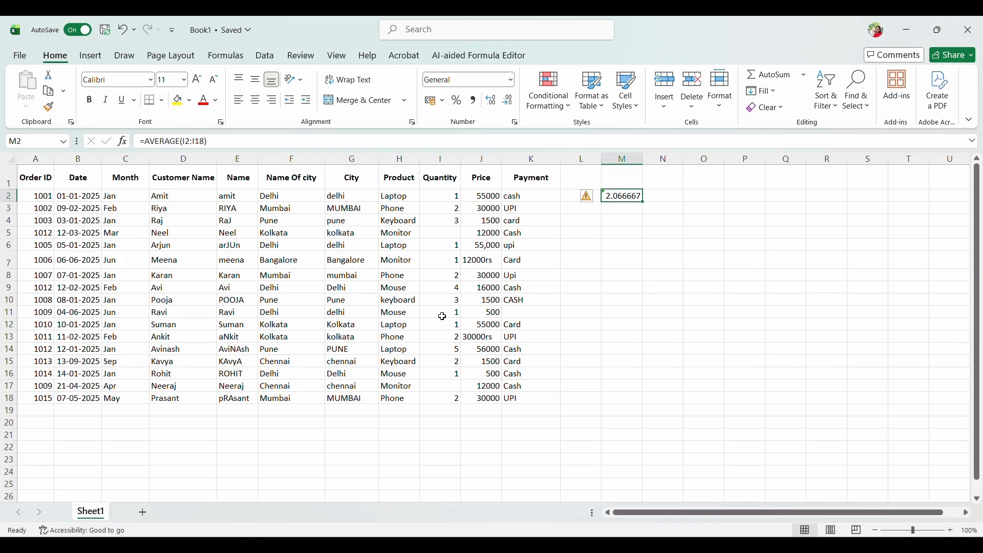
- Fill the blank Quantity cells I5 and I17 with the value 2.06
click(457, 237)
text(2.0)
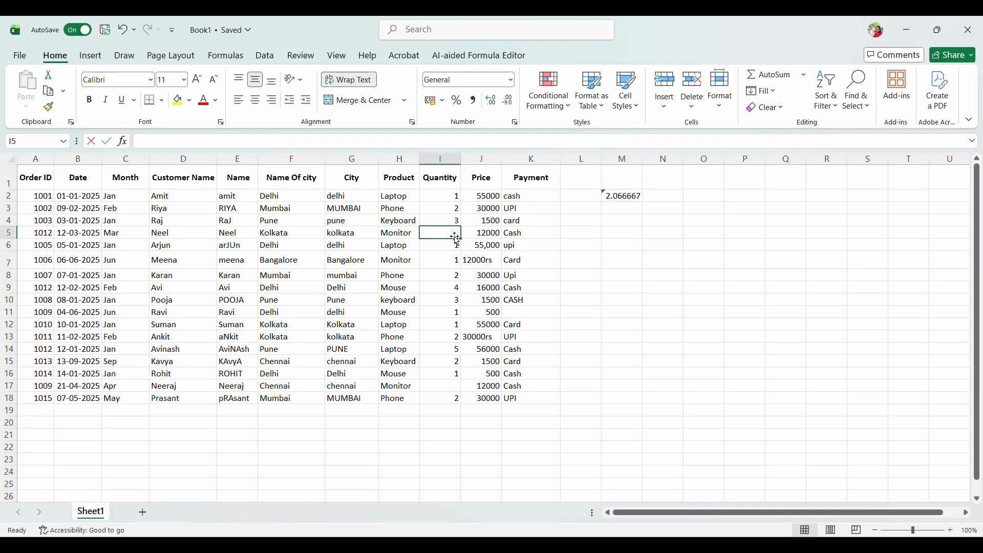
text(6)
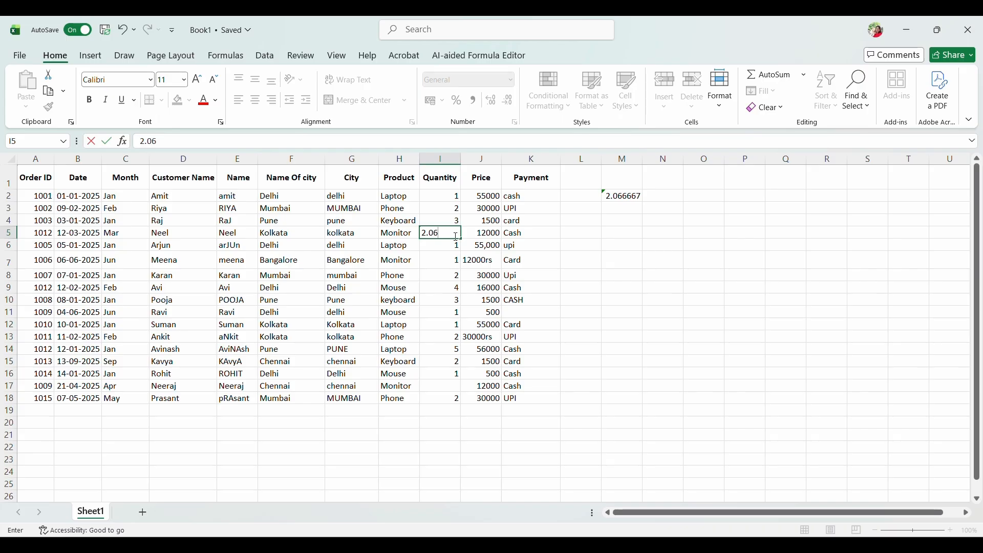
click(446, 390)
double_click(449, 385)
text(2.066)
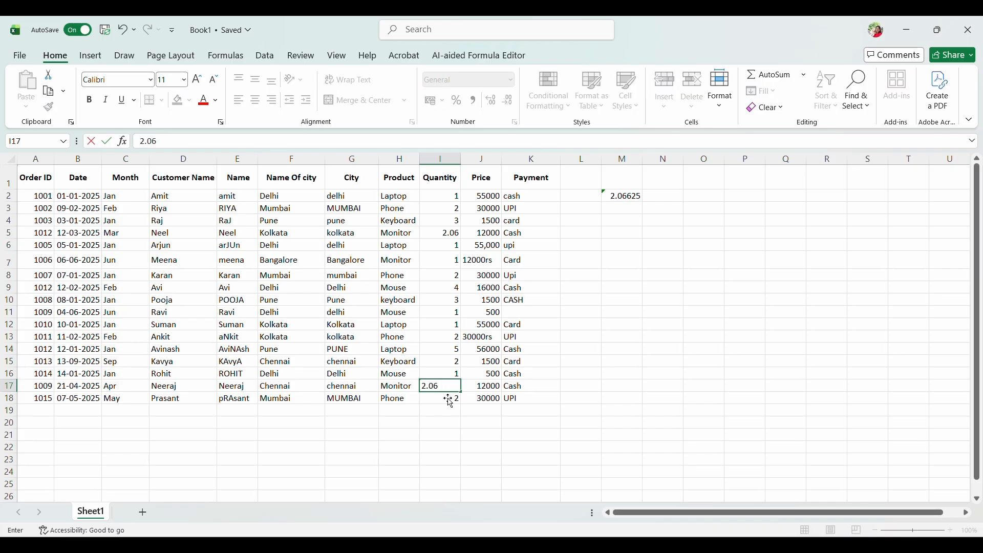
click(435, 414)
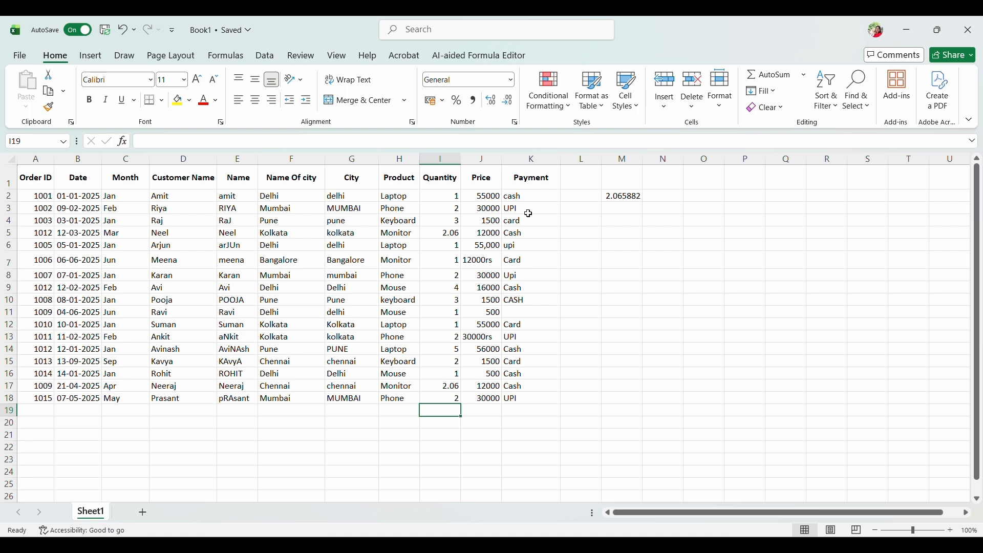
- Enter "unknown" in the blank Payment cell K11 of order 1009
click(518, 313)
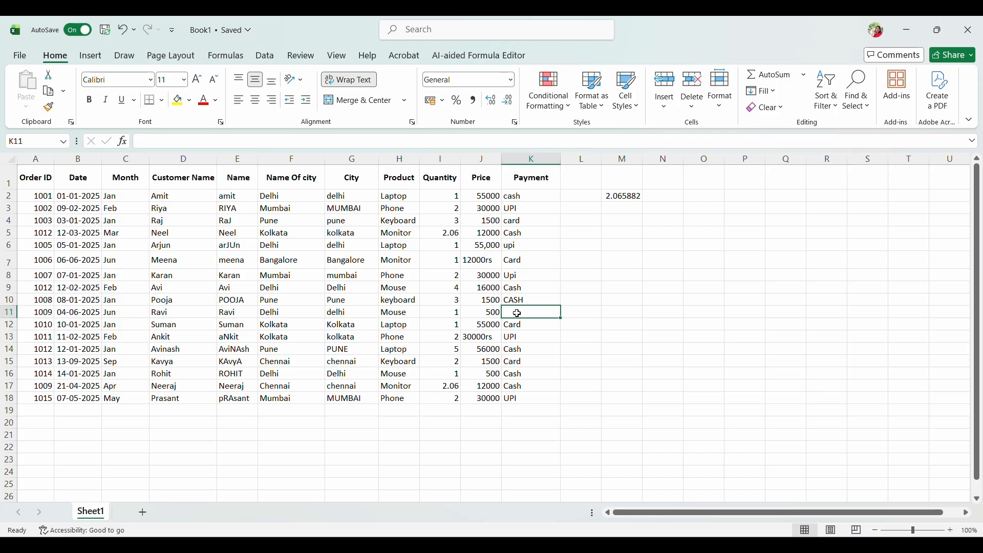
double_click(518, 313)
text(un)
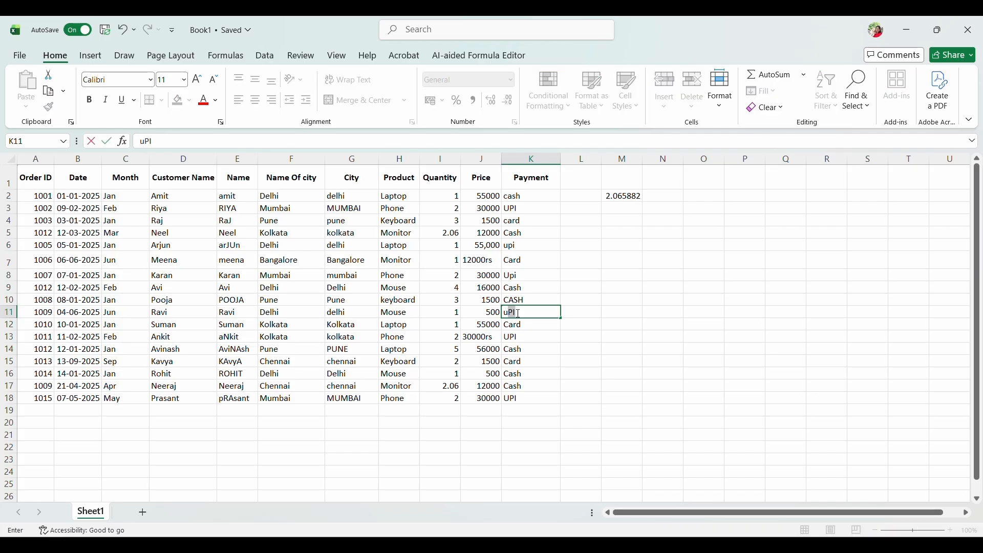
text(known)
click(551, 326)
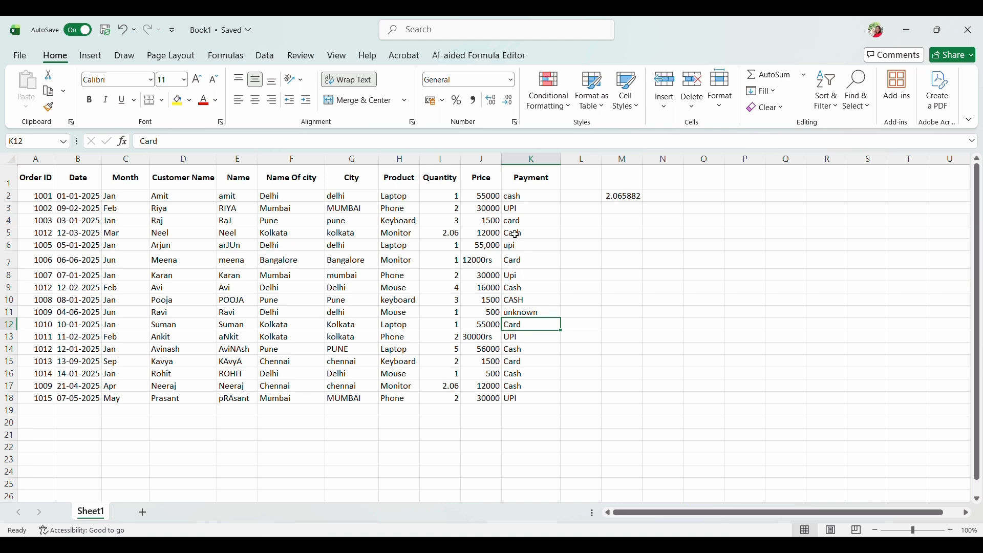
- Insert a new column before the Payment column and give it the header "Payment Mode" in K1
click(525, 160)
click(671, 81)
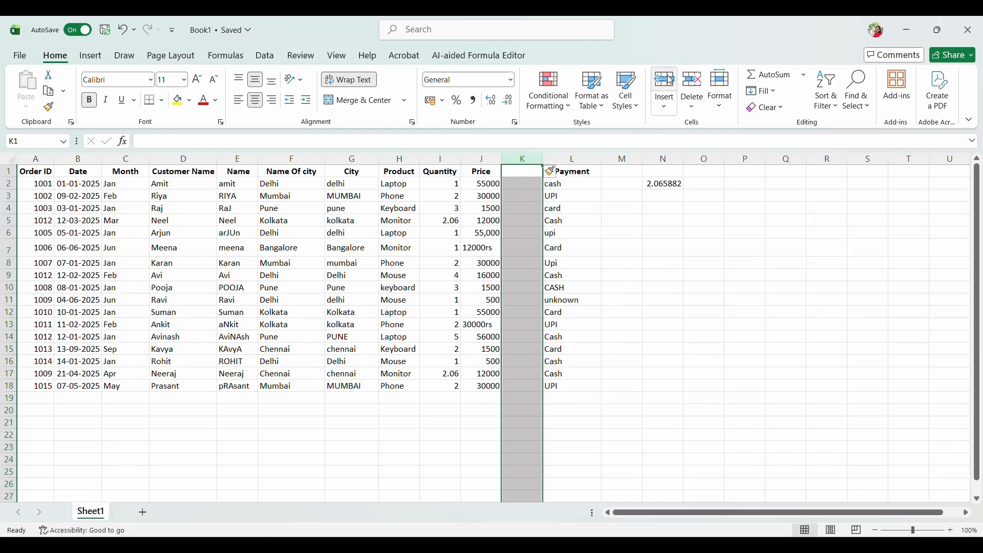
click(525, 172)
double_click(525, 172)
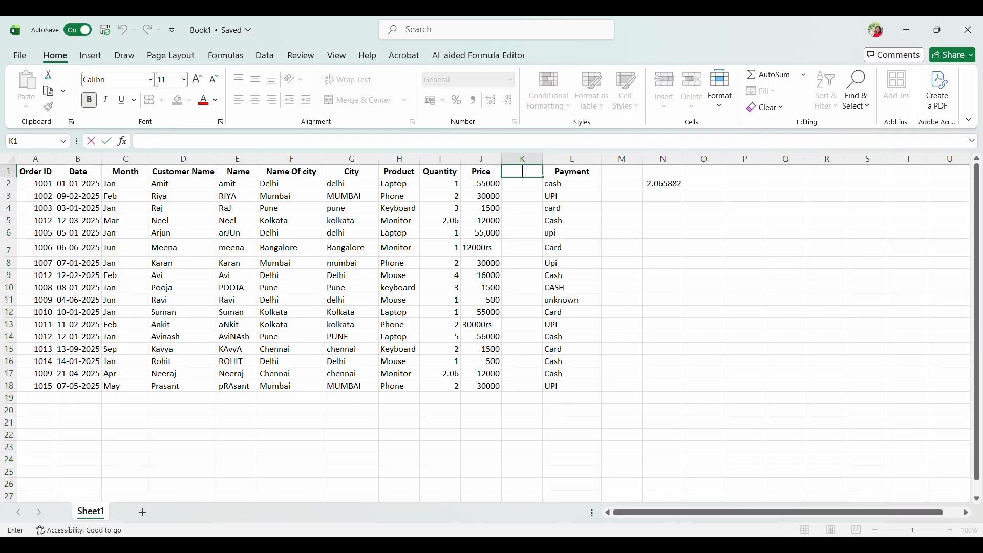
text(Payment Mode)
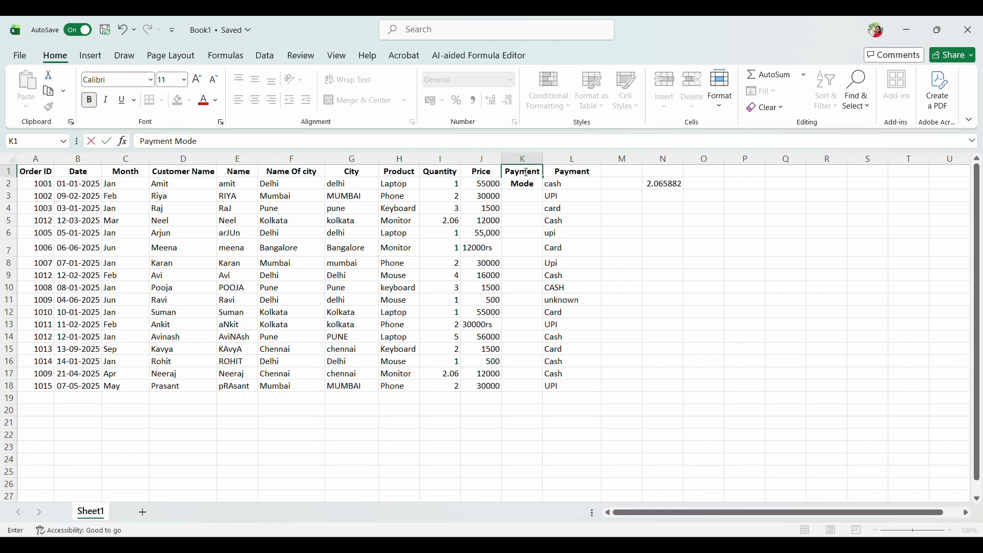
key(Return)
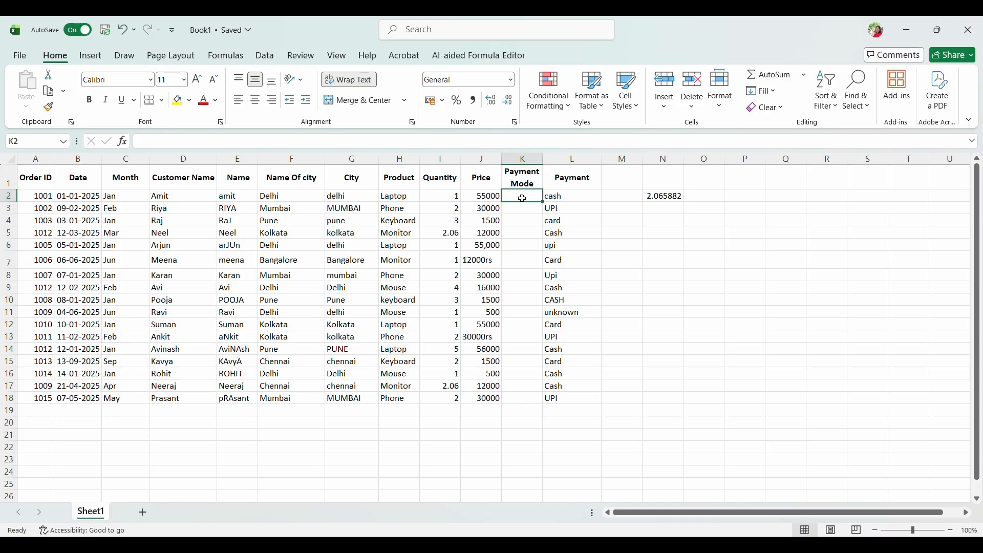
- Enter =UPPER(L2) in K2 to convert the first payment method to uppercase
text(=)
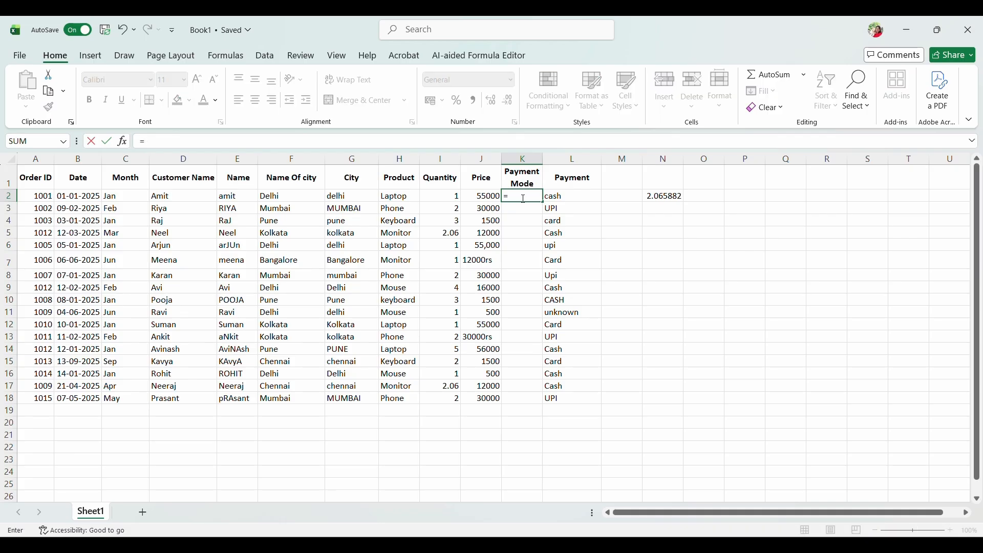
text(upp)
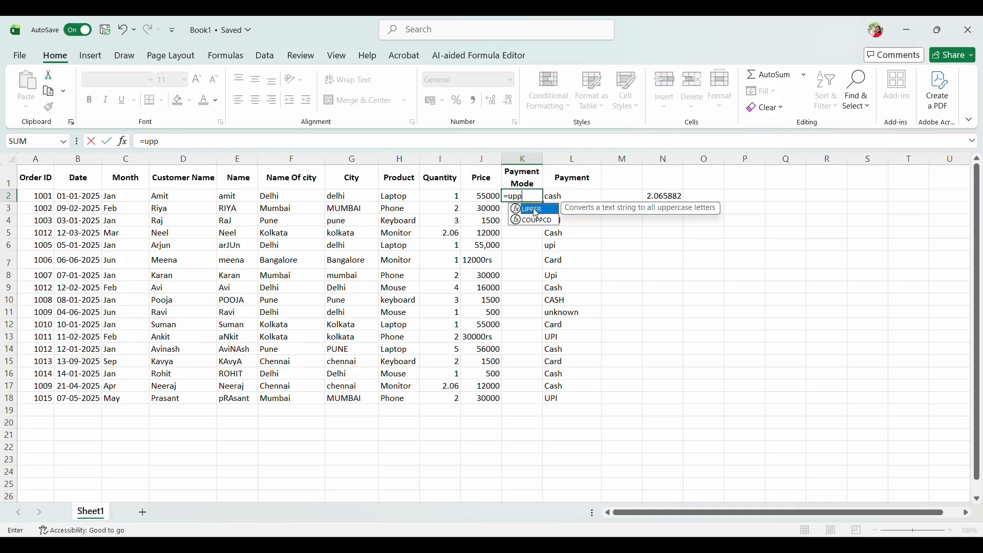
double_click(536, 210)
click(559, 195)
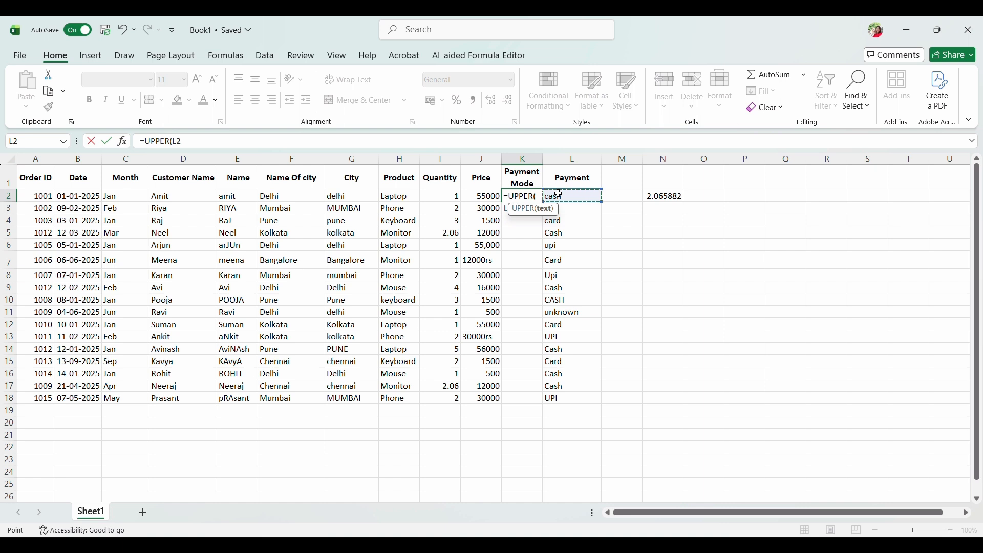
text())
key(Return)
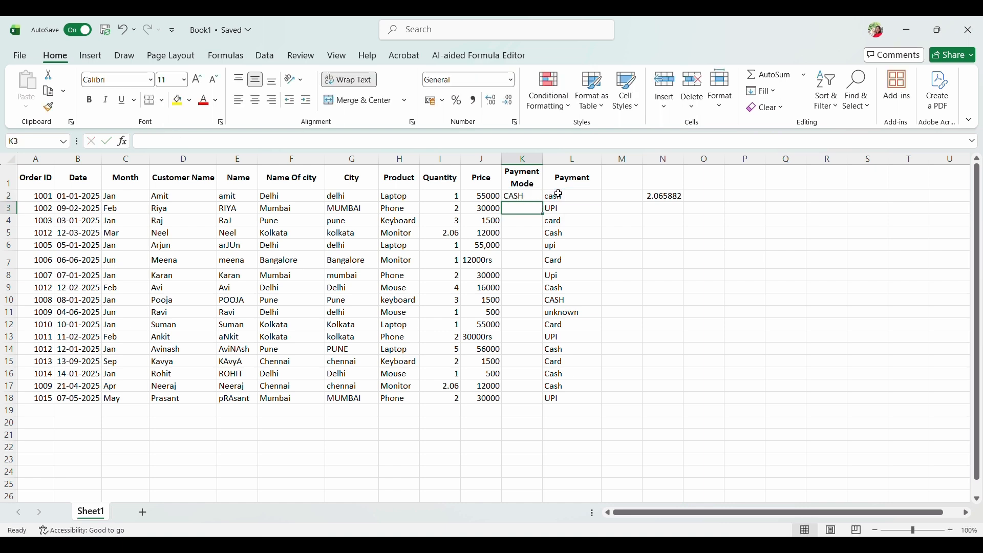
- Fill the uppercase formula from K2 down to K18 and widen column K to fit its longest entry
click(529, 195)
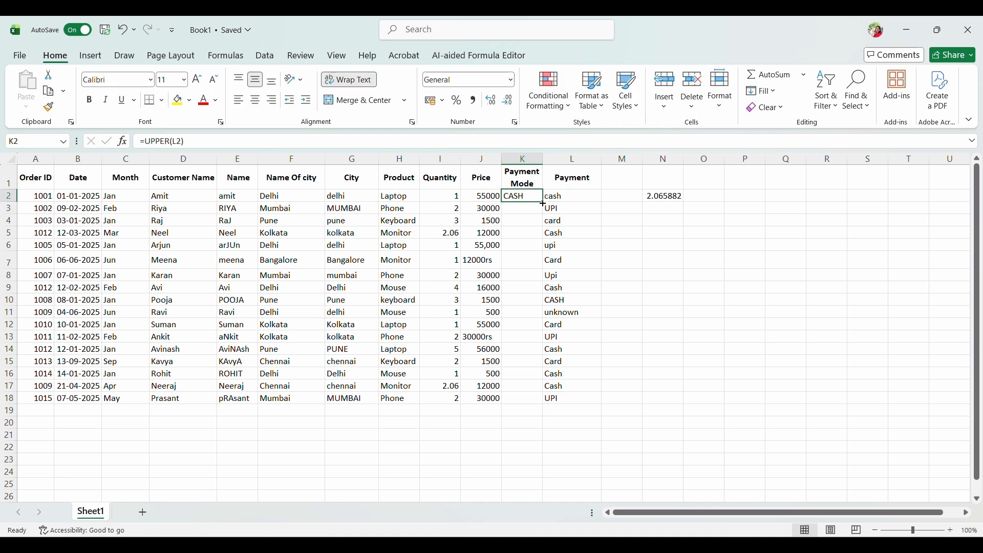
double_click(544, 202)
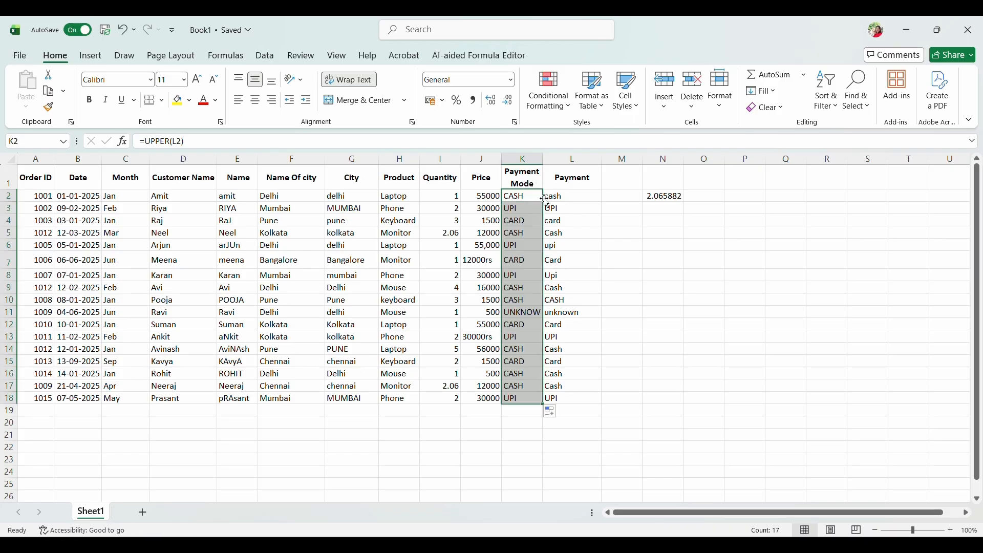
drag(543, 159, 567, 162)
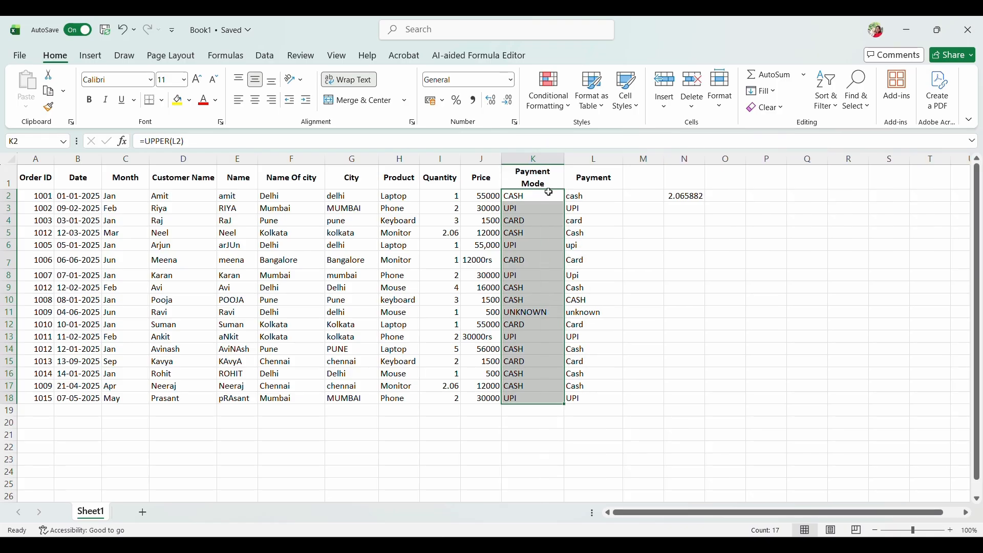
click(678, 196)
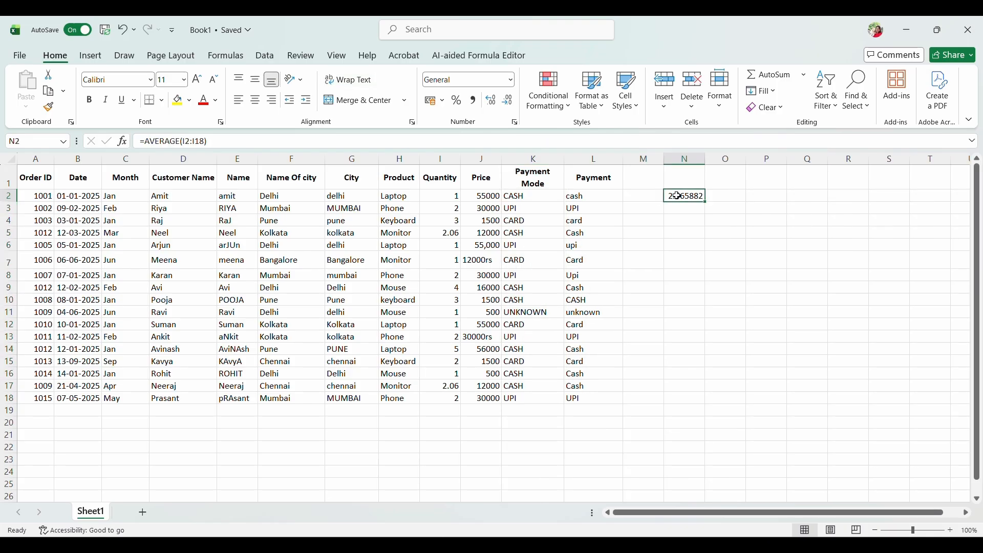
- Insert a new column before the Price column and give it the header "Product Price" in J1
click(479, 156)
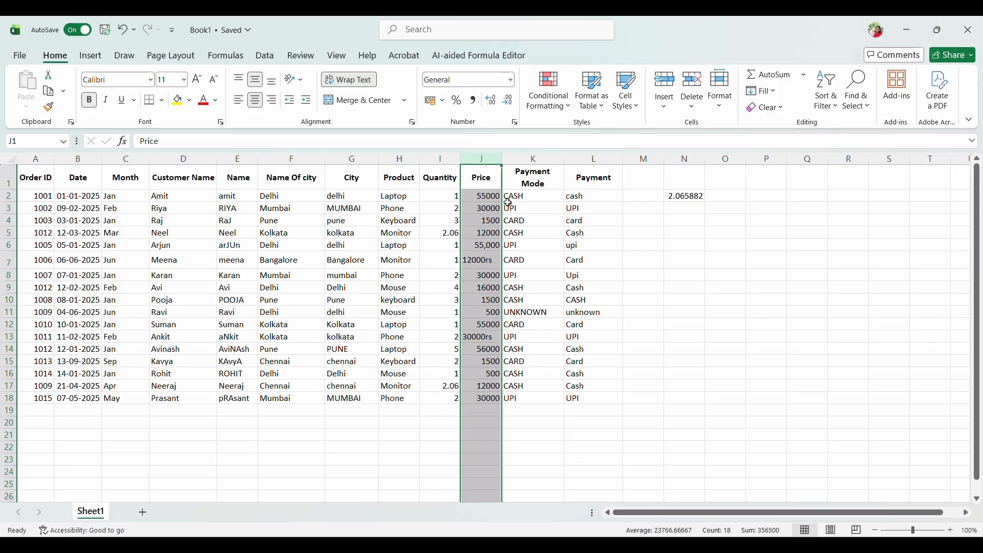
click(671, 84)
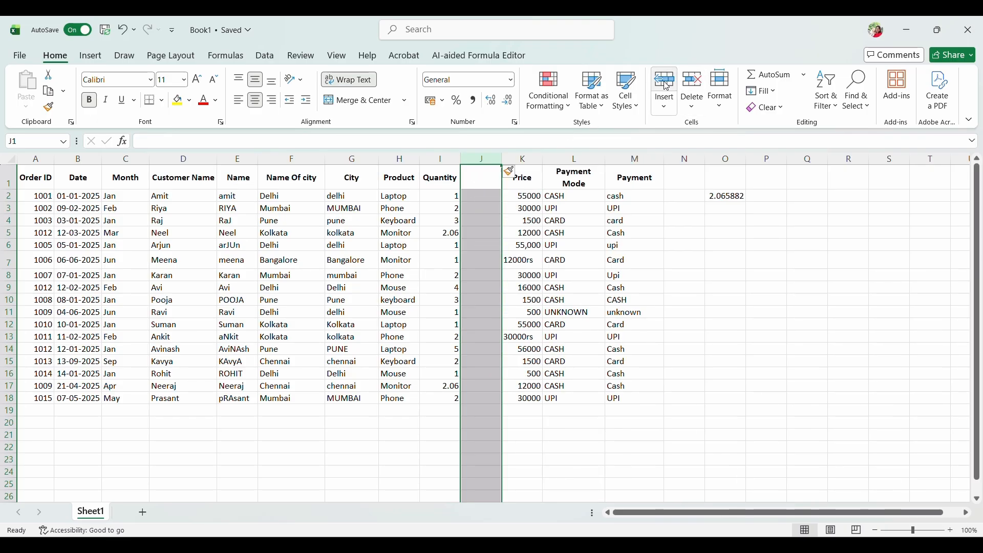
click(485, 179)
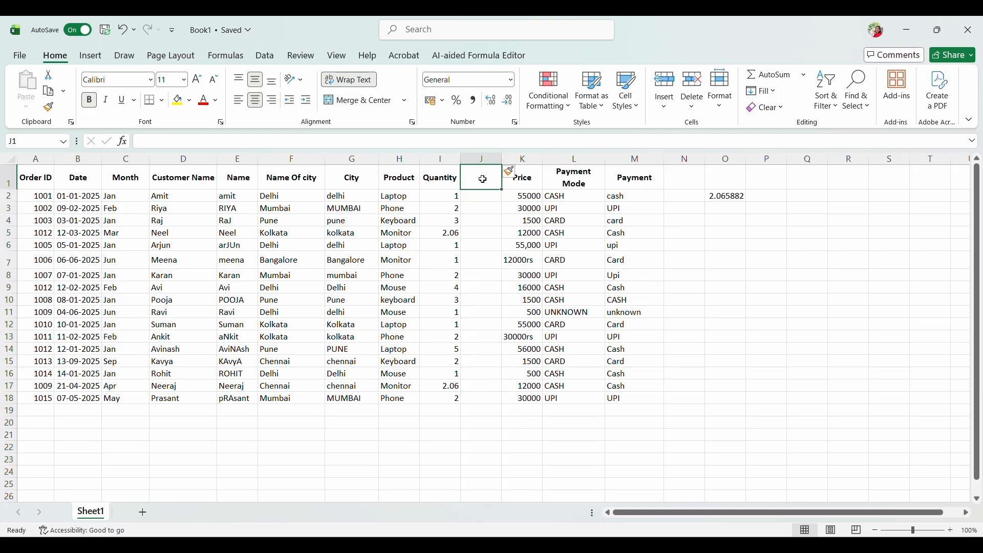
text(Produ)
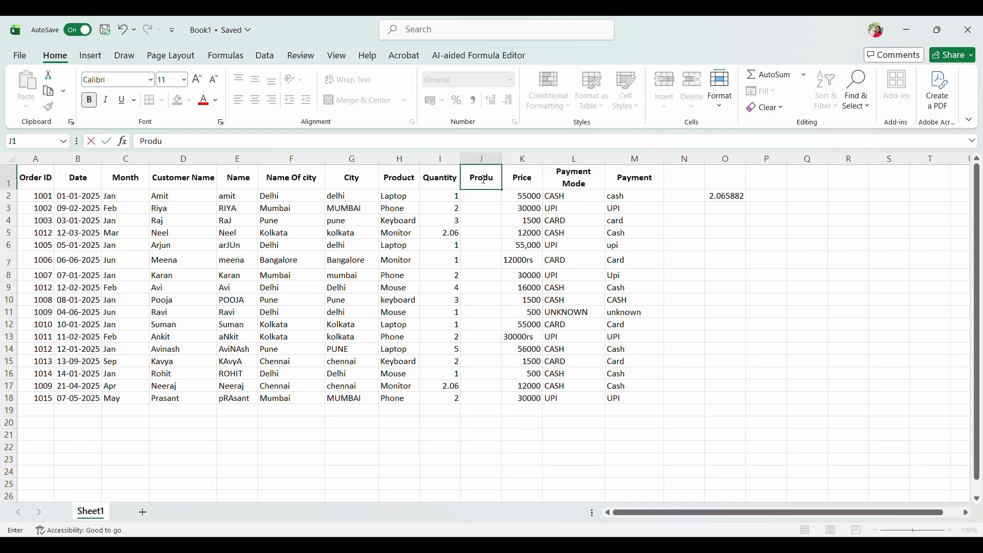
text(ct Price)
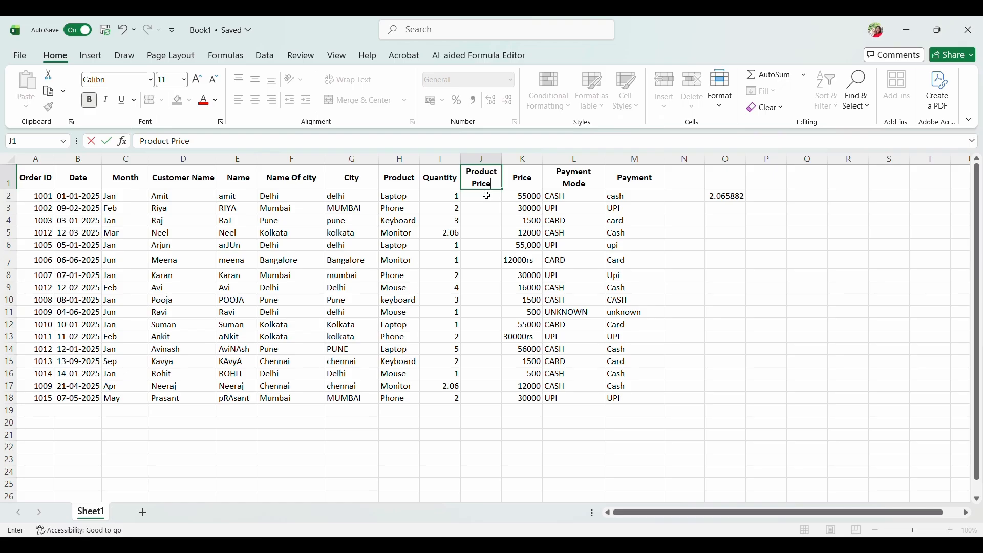
key(Return)
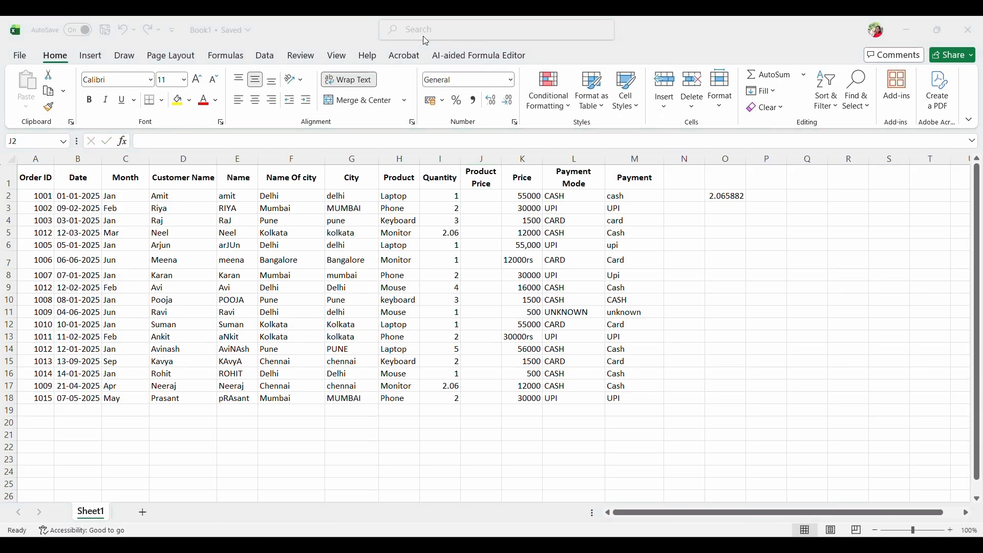
- Enter =SUBSTITUTE(K2,"rs"," ")*1 in J2 to turn prices into plain numbers, and fill it down to J18
click(487, 195)
click(487, 194)
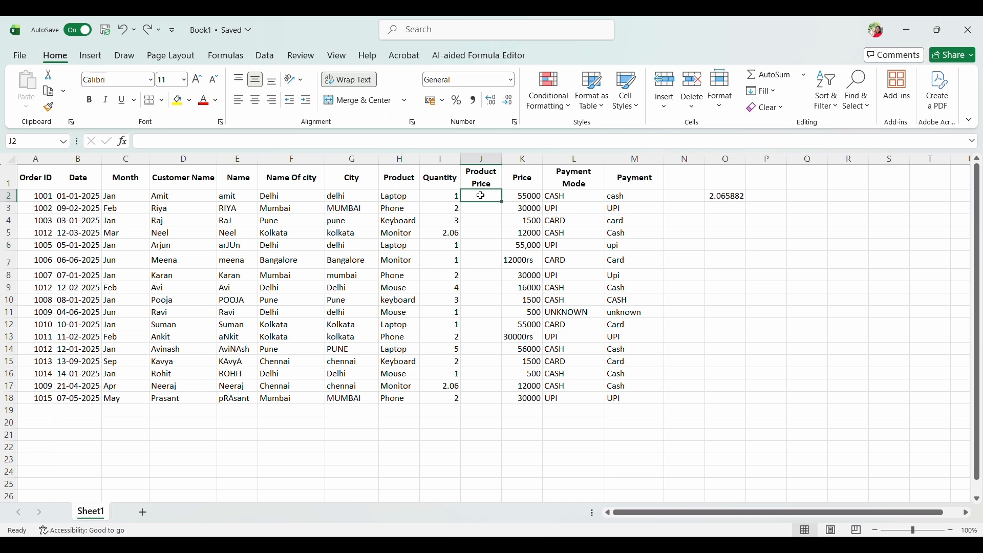
text(=su)
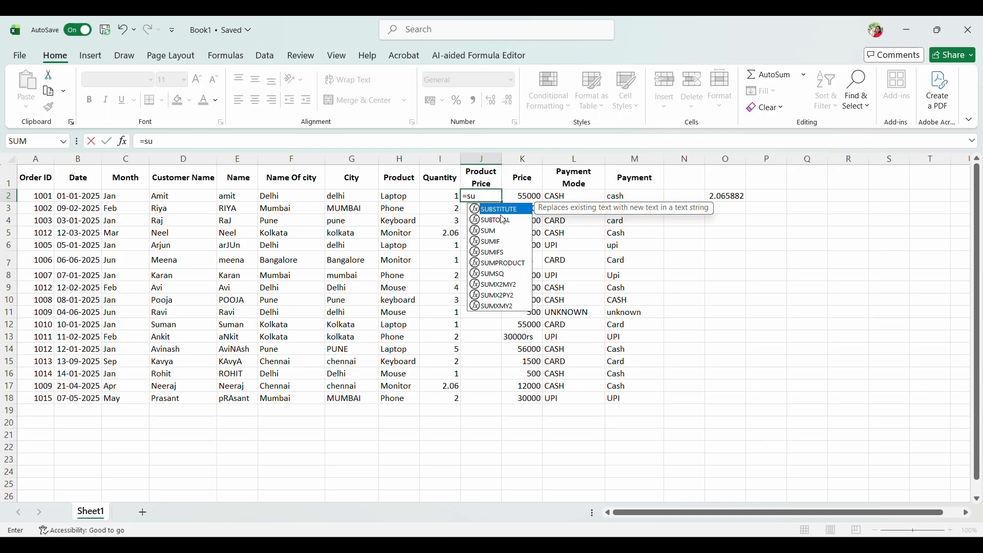
double_click(503, 209)
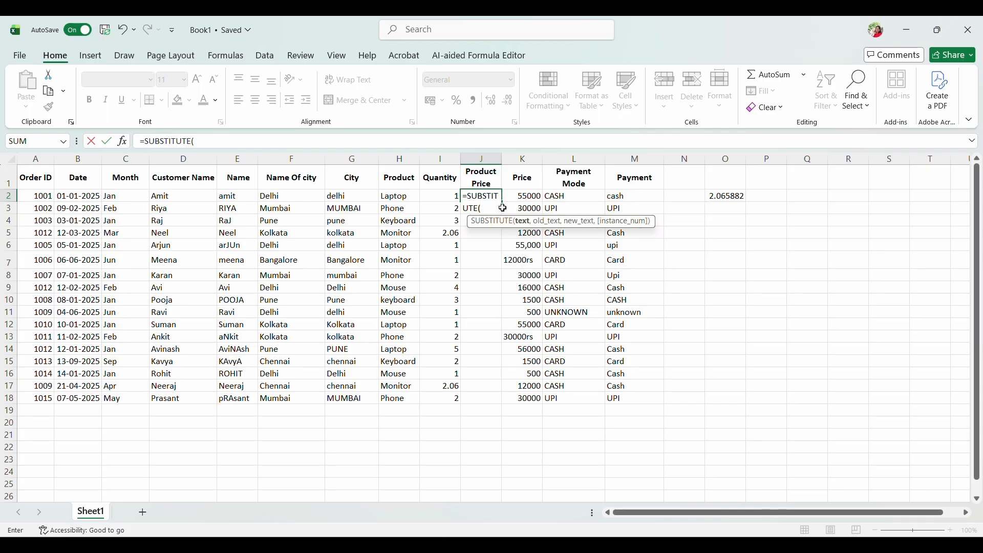
click(526, 197)
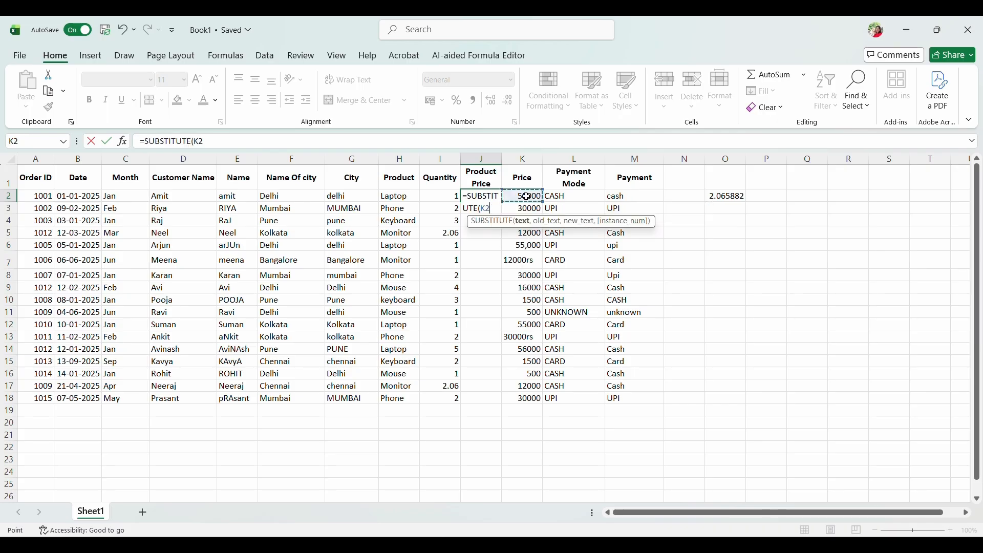
text(,"rs")
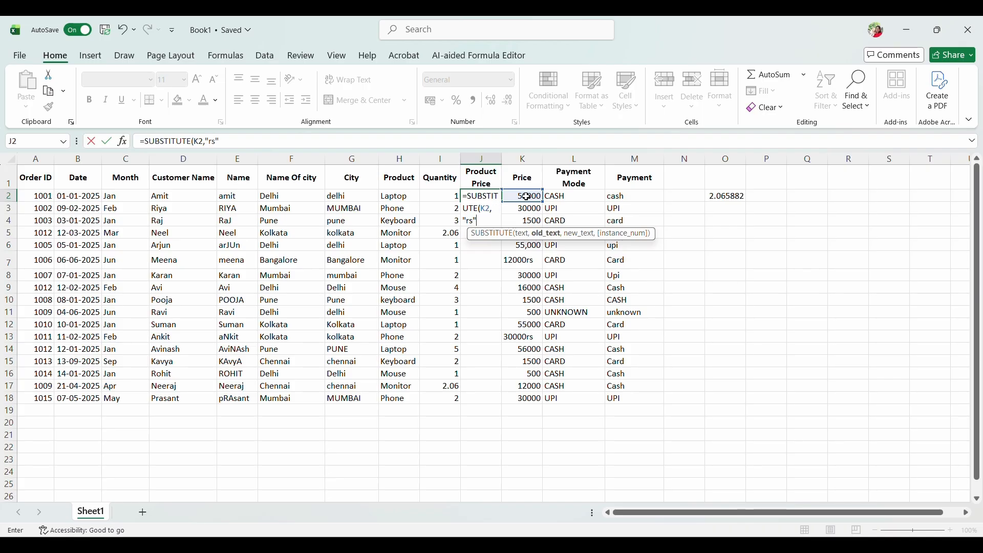
text(,)
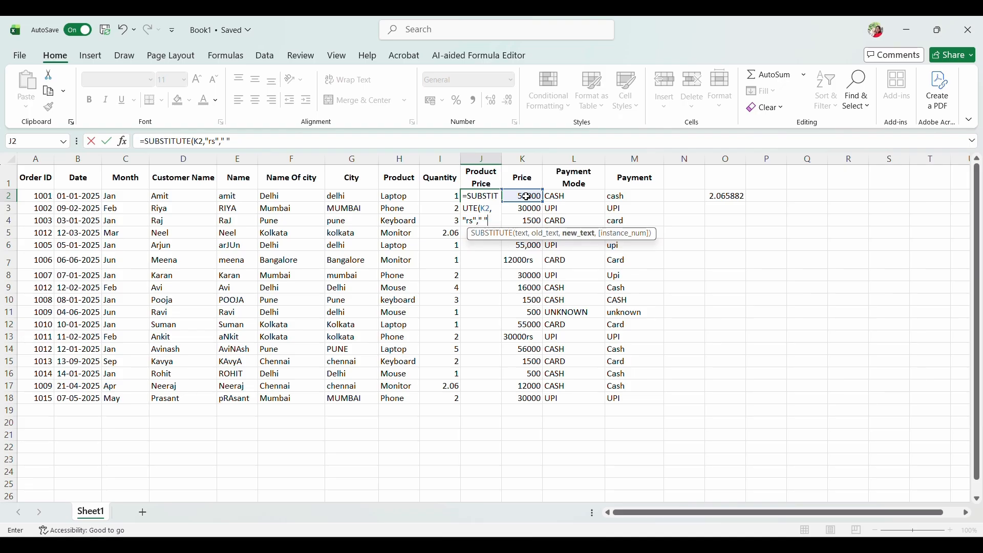
text(" ")*1)
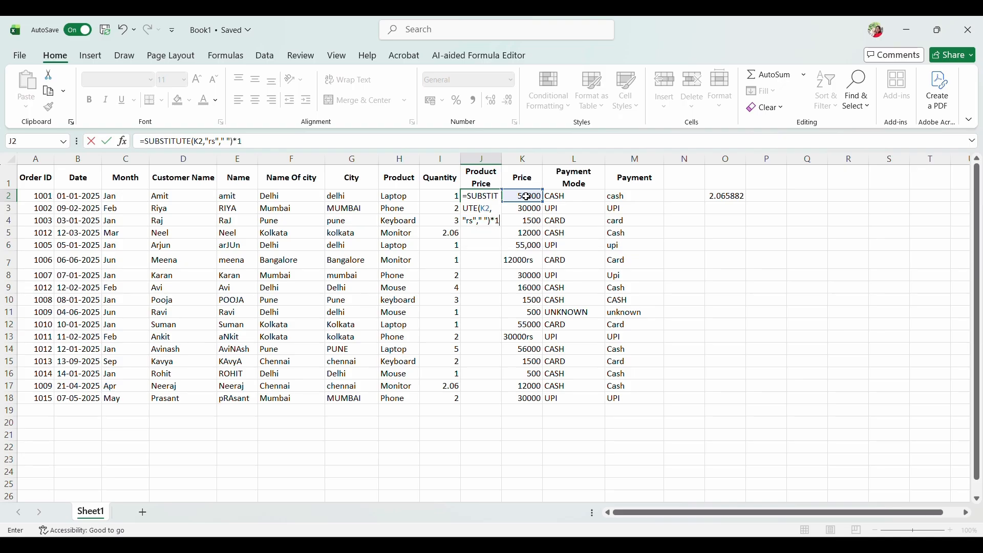
key(Return)
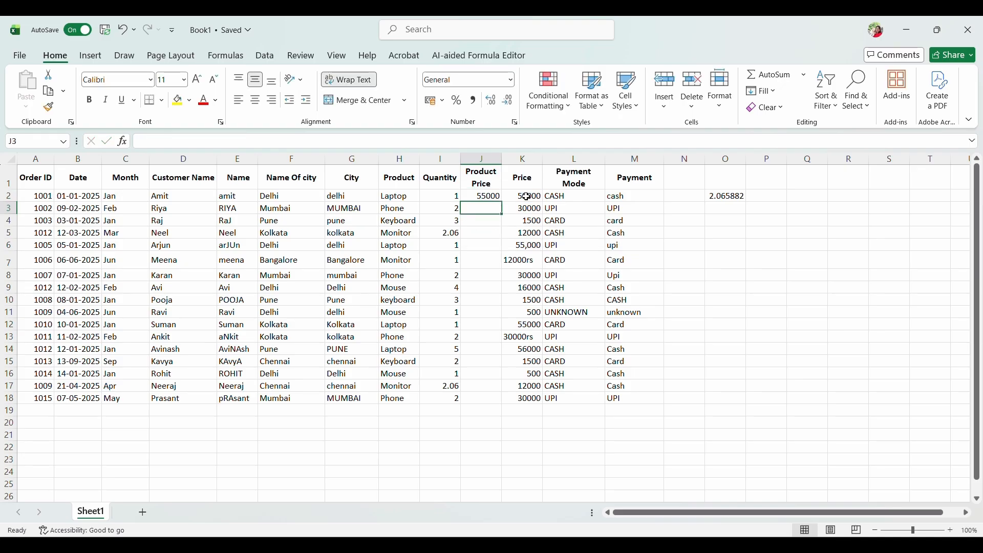
click(495, 196)
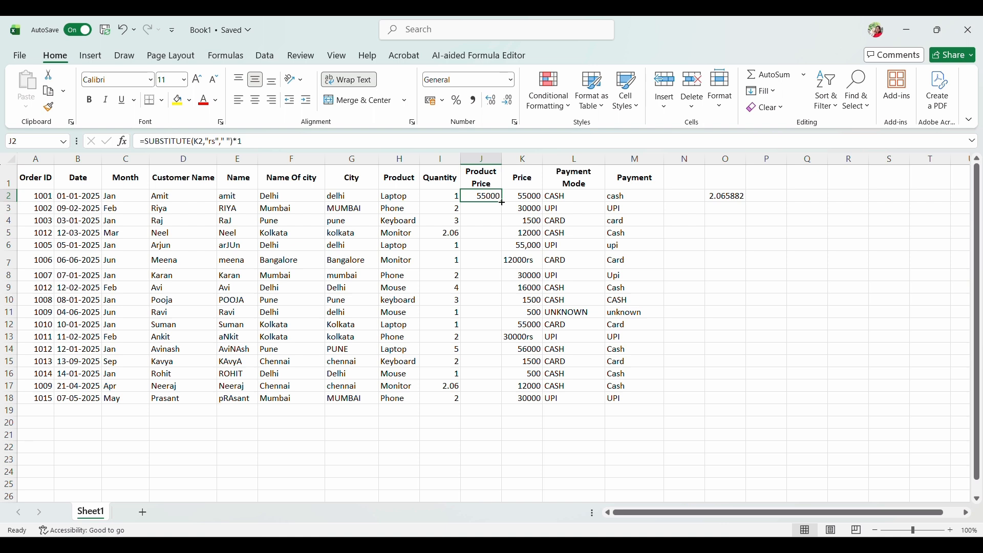
double_click(502, 202)
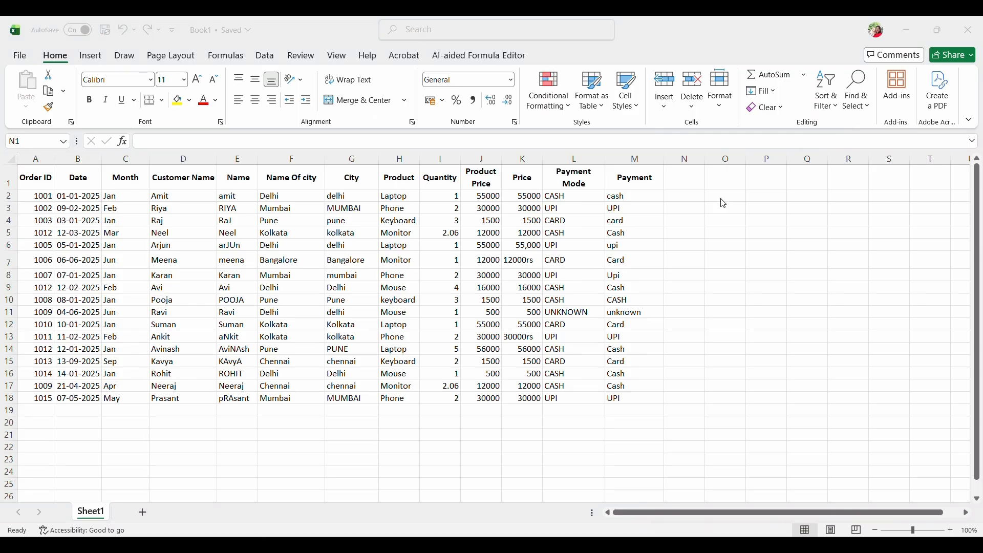
- Add the header "Sales" in cell N1, next to the Payment column
click(685, 178)
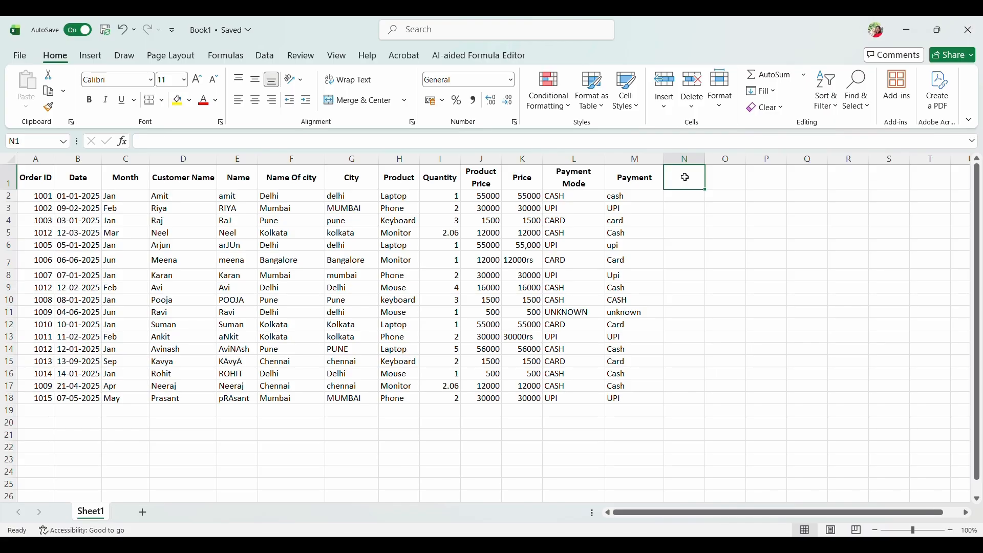
text(Sale)
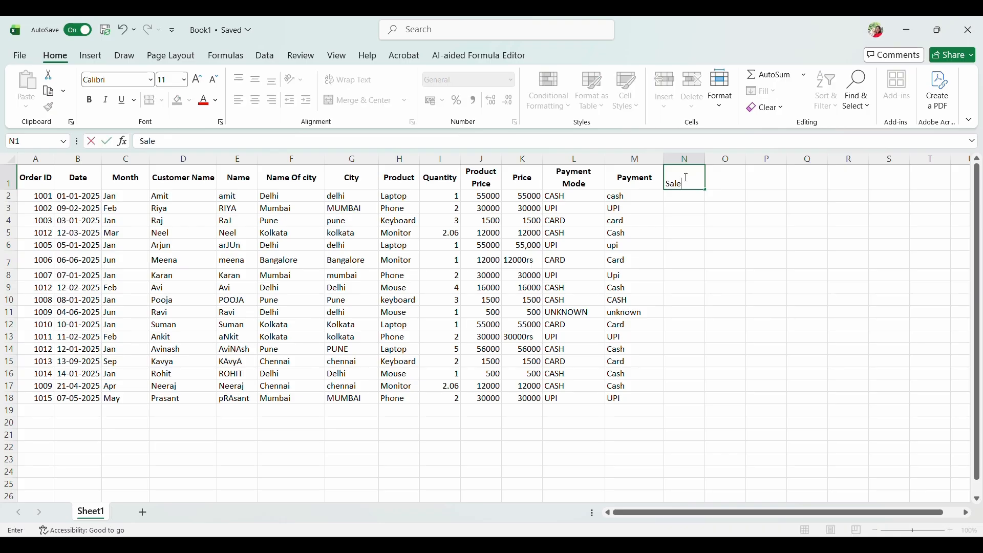
key(BackSpace)
key(BackSpace)
key(BackSpace)
text(Sales)
key(BackSpace)
key(BackSpace)
key(BackSpace)
key(BackSpace)
key(BackSpace)
text(Sales)
key(Return)
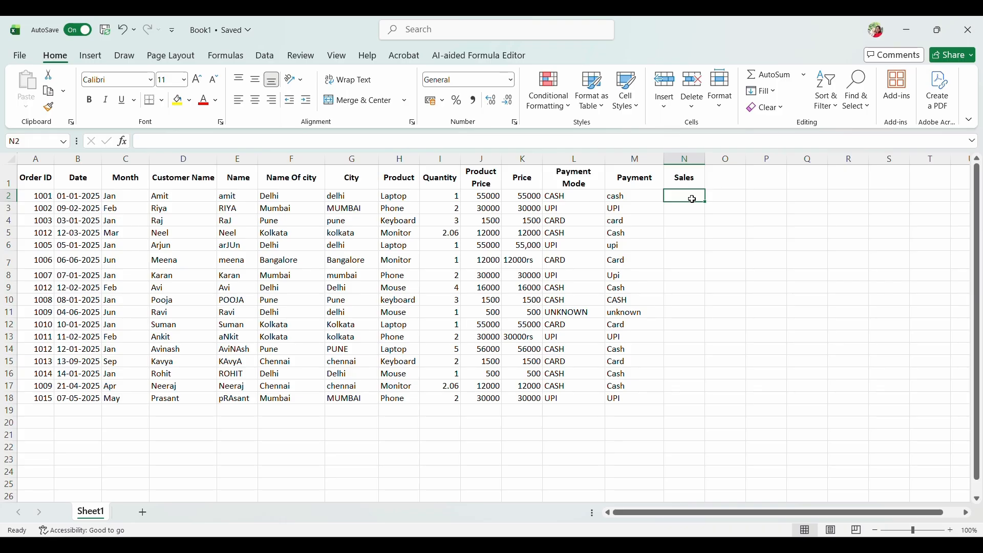
- Calculate the first order's sales in N2 by multiplying product price by quantity with =J2*I2
text(=)
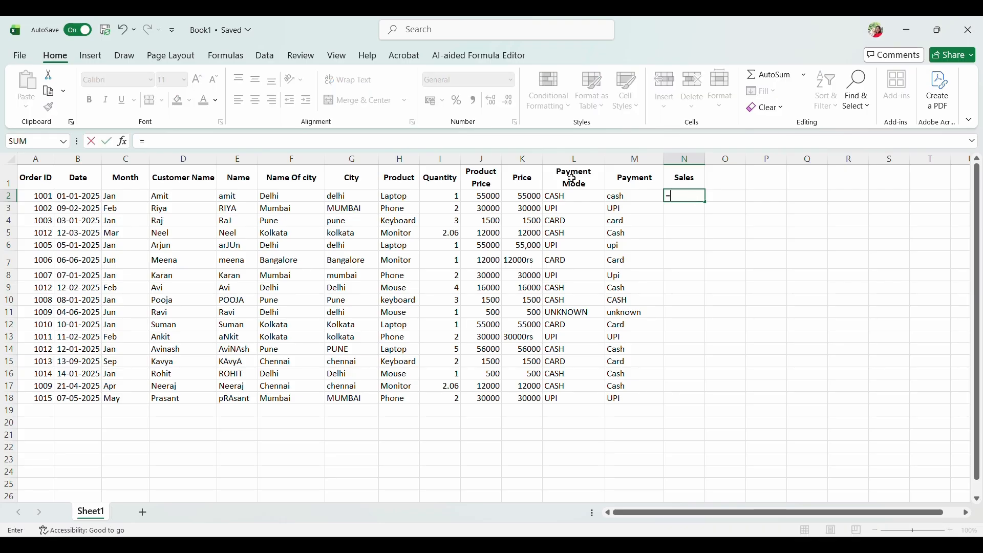
click(495, 196)
text(*)
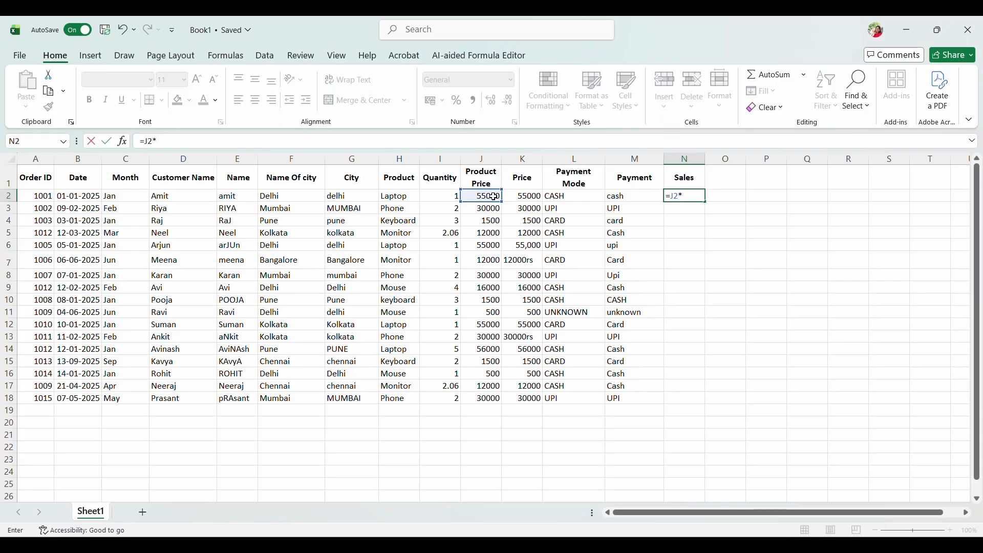
click(438, 195)
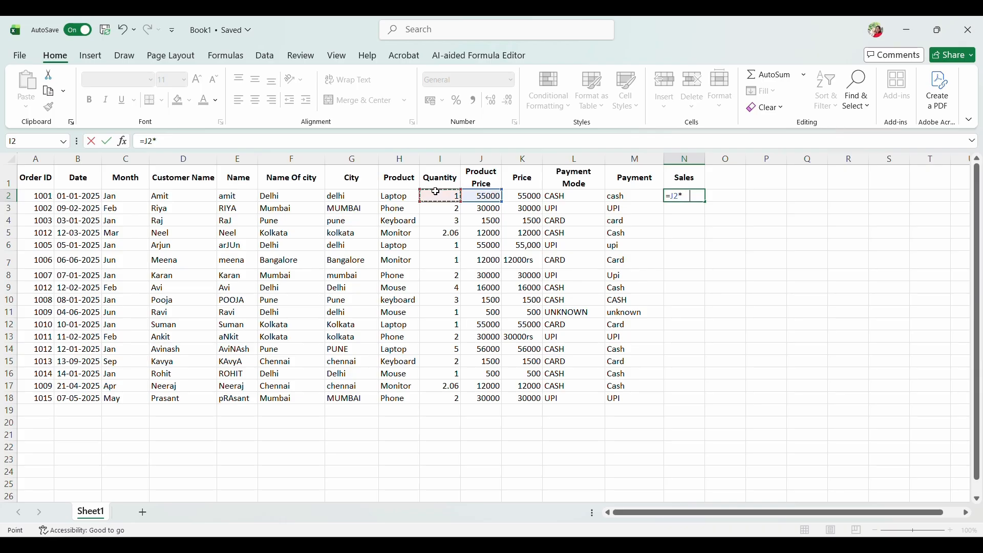
key(Return)
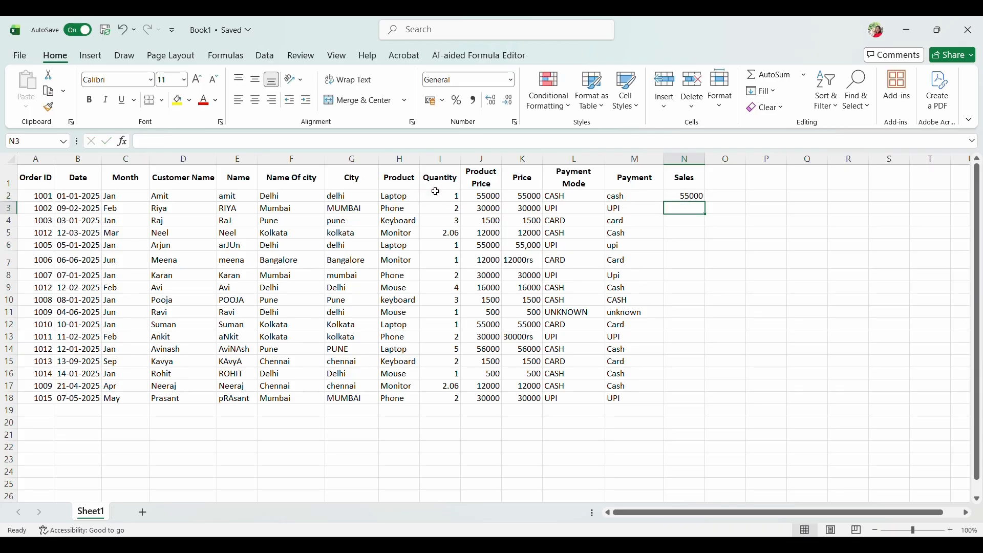
- Fill the Sales formula down from N2 to N18, and add the header "Category" in O1
click(695, 196)
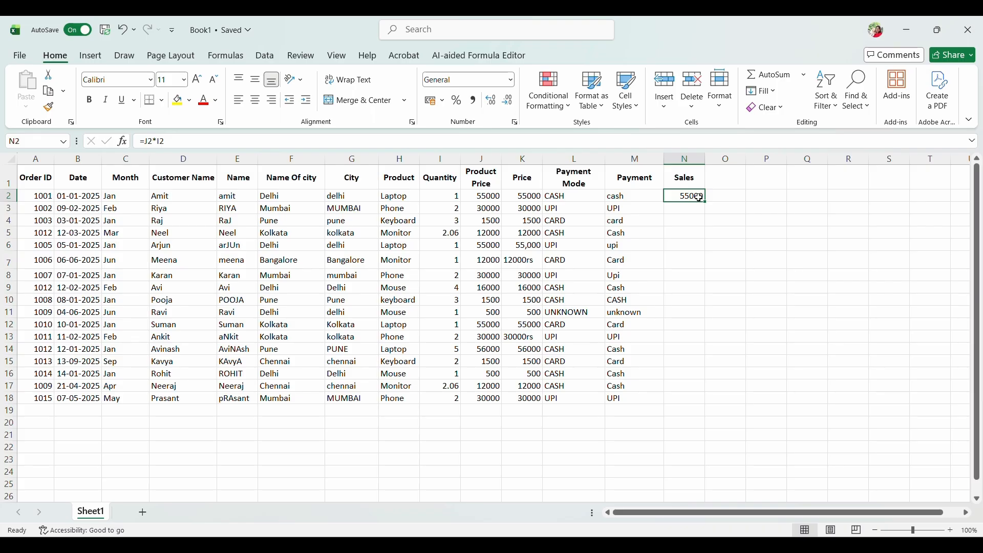
double_click(705, 202)
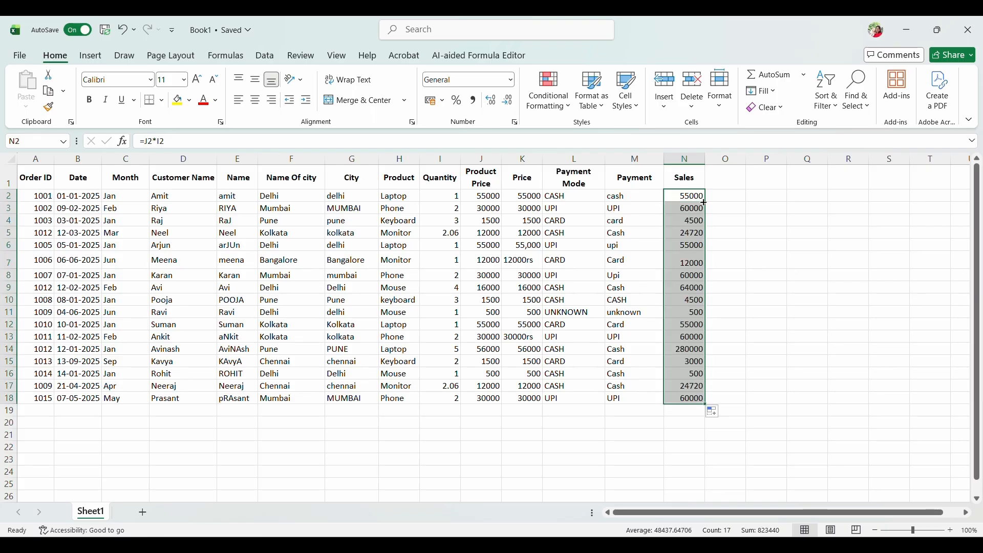
click(733, 174)
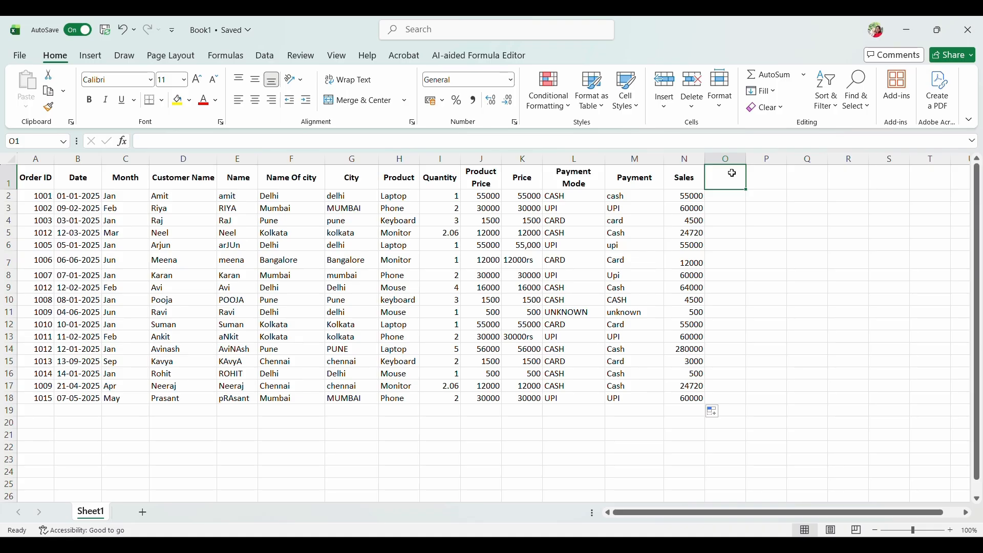
text(Category)
key(Return)
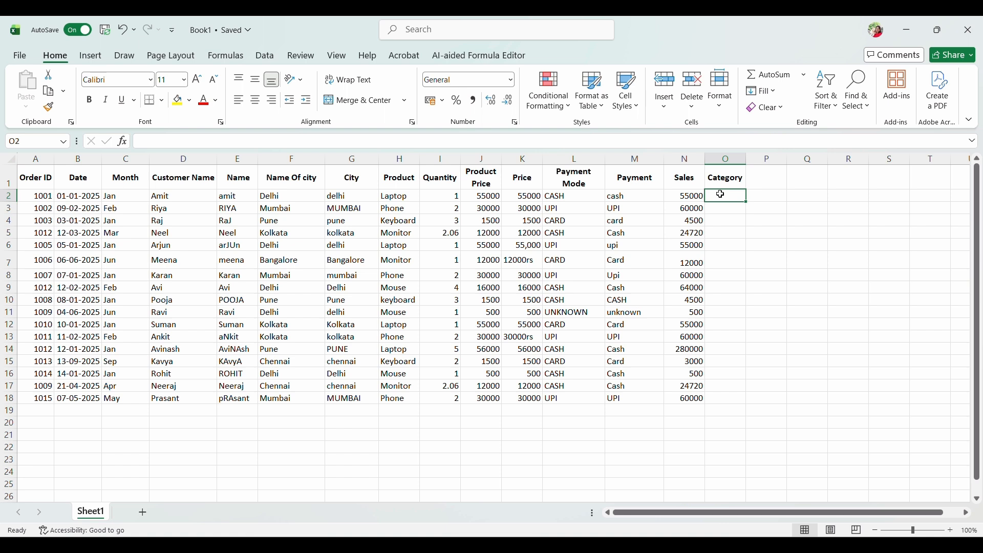
- Enter =IF(J2>20000,"High Value","low Value") in O2 to categorize the first order by its product price
text(=if)
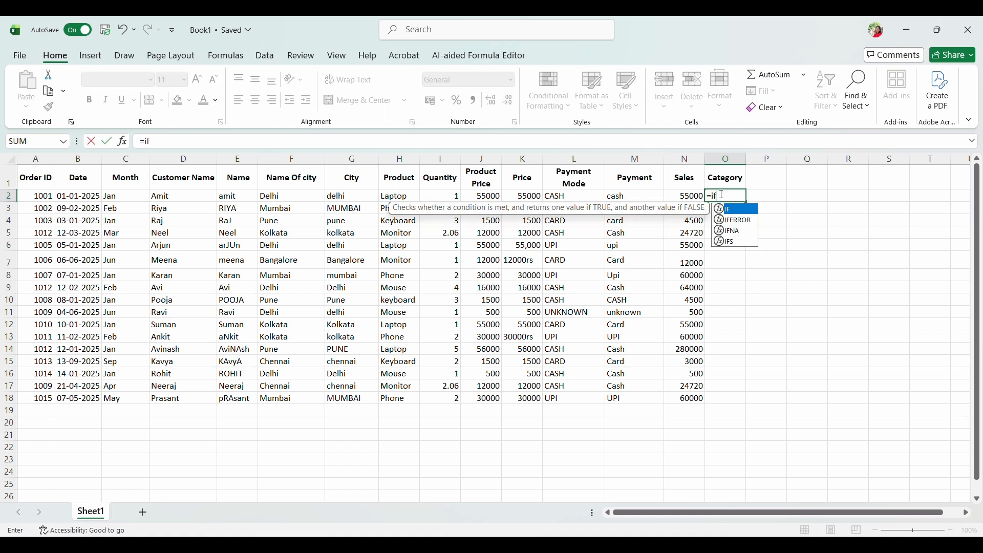
text(()
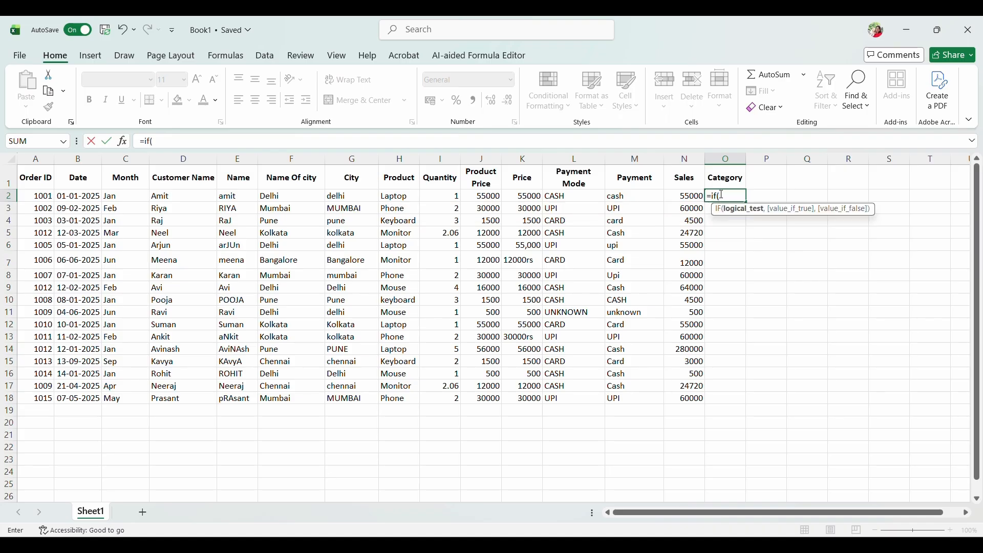
click(491, 199)
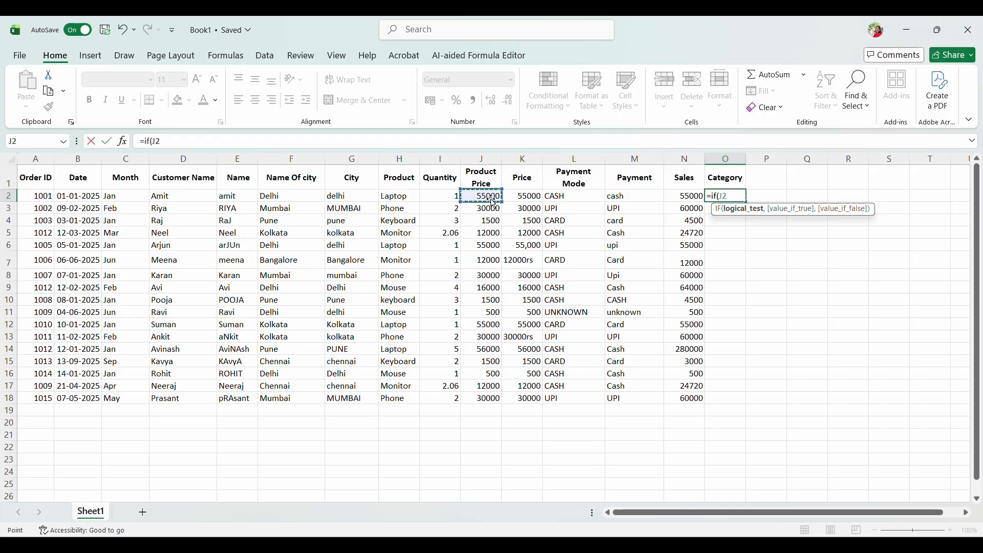
text(>20000,)
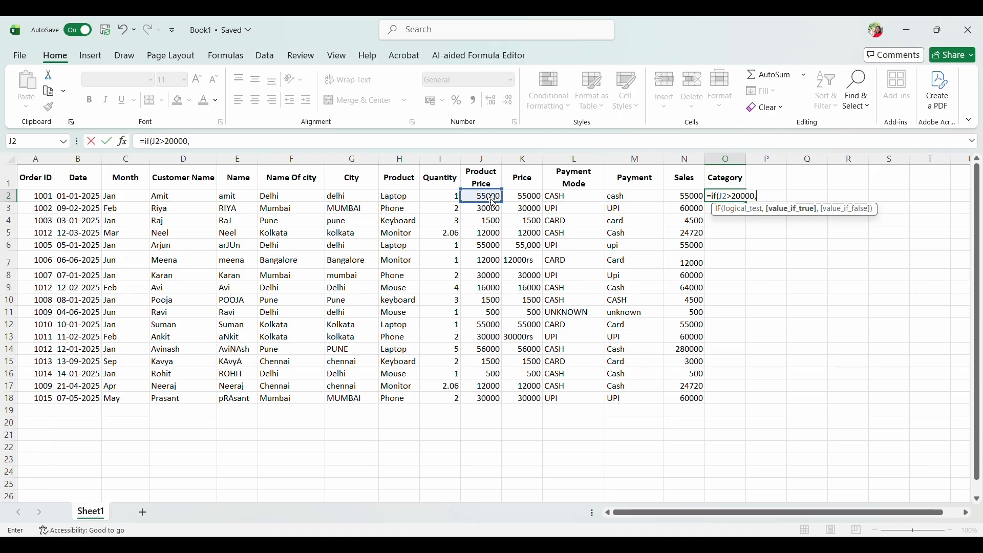
text("High)
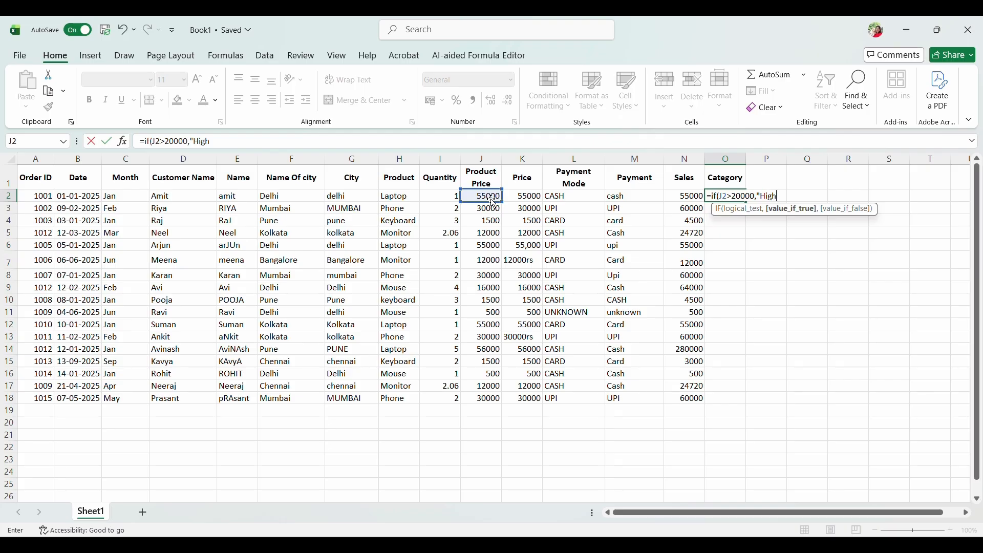
text( Value",)
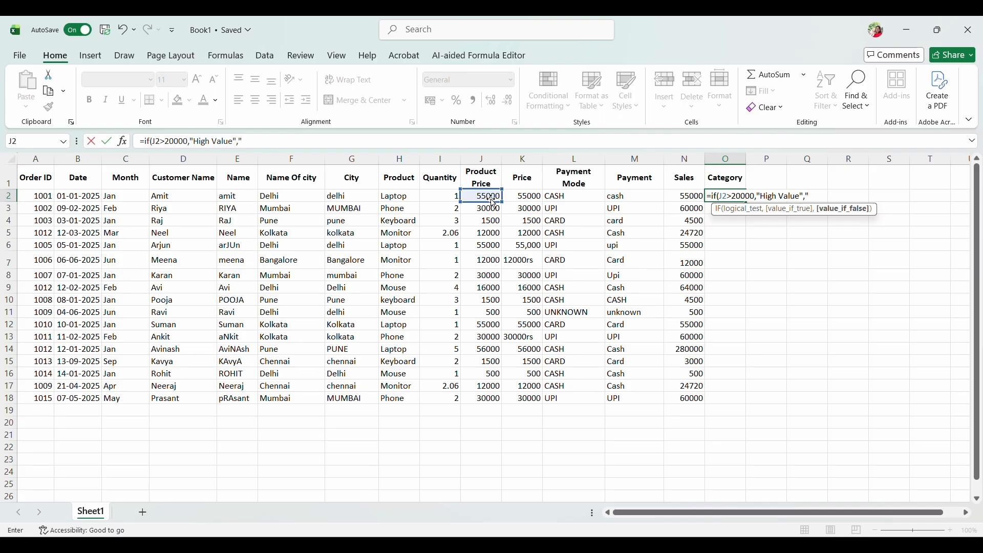
text("low Value)
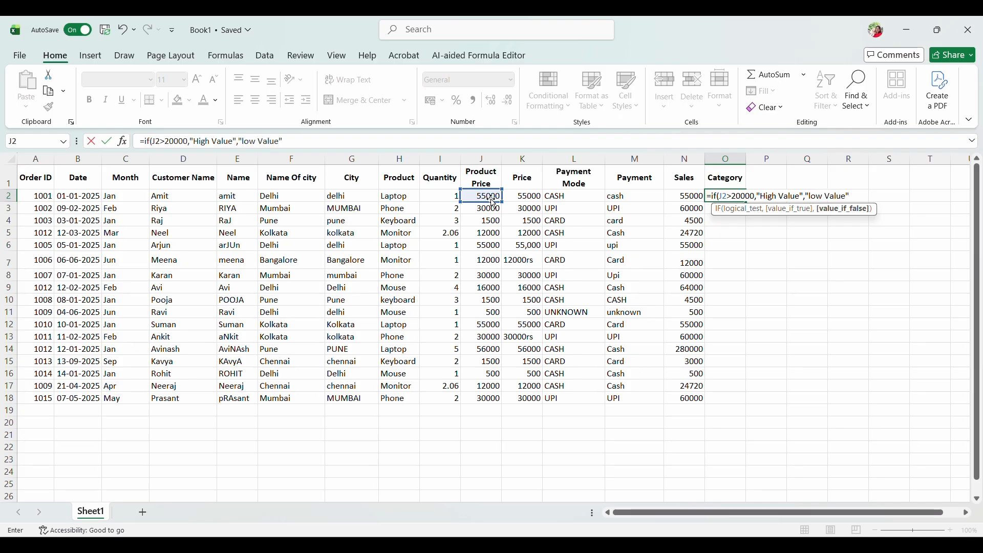
text("))
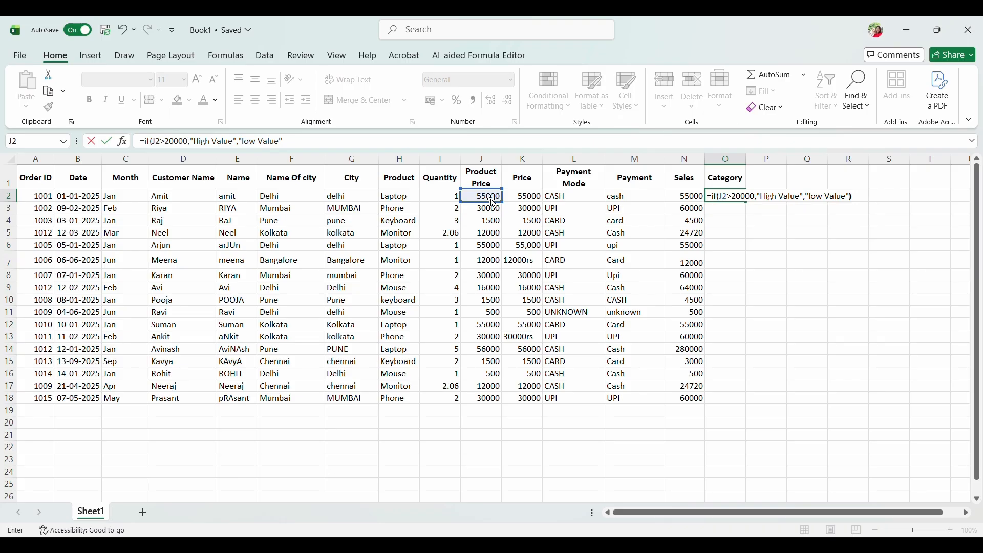
key(Return)
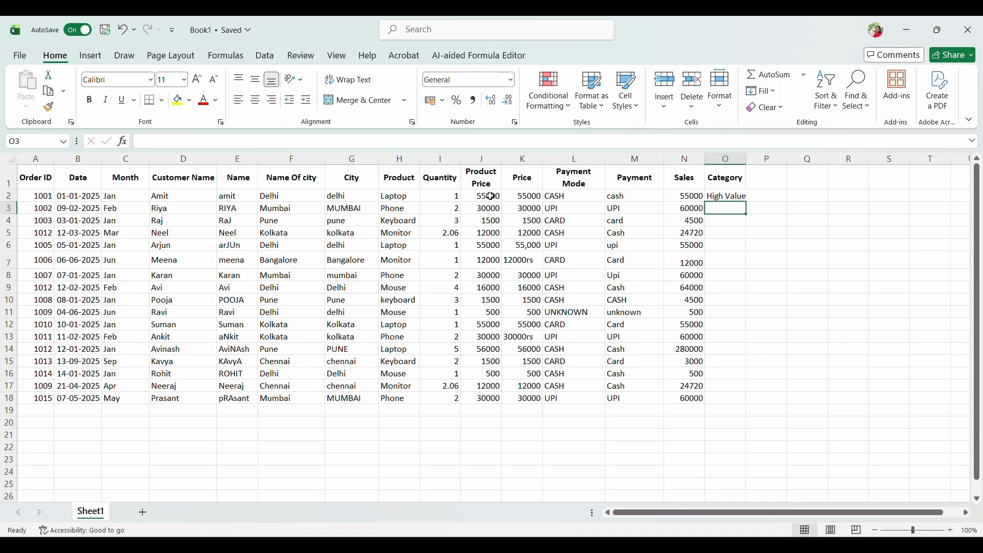
- Fill the Category formula down to O18 and widen column O to fit its text
drag(709, 198, 743, 202)
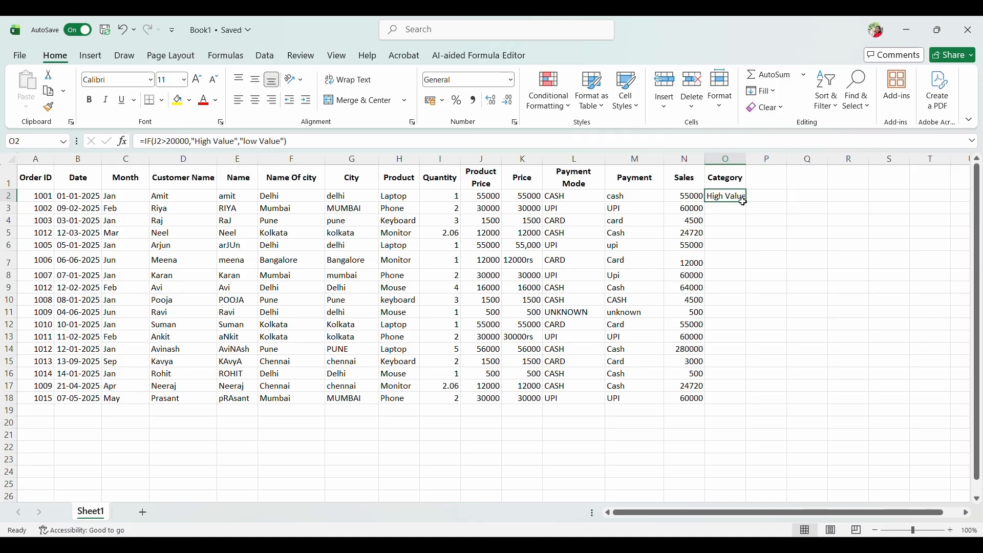
double_click(747, 201)
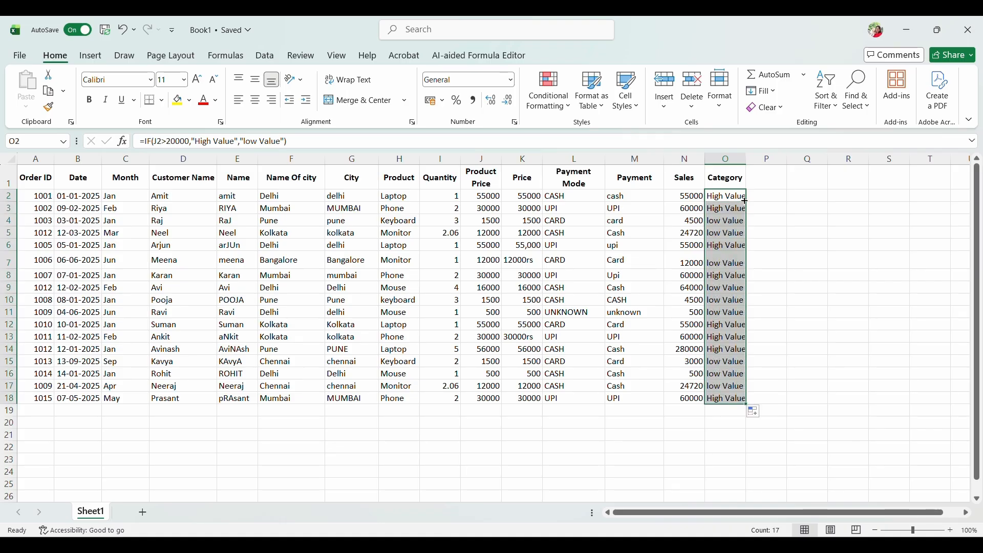
drag(747, 159, 773, 160)
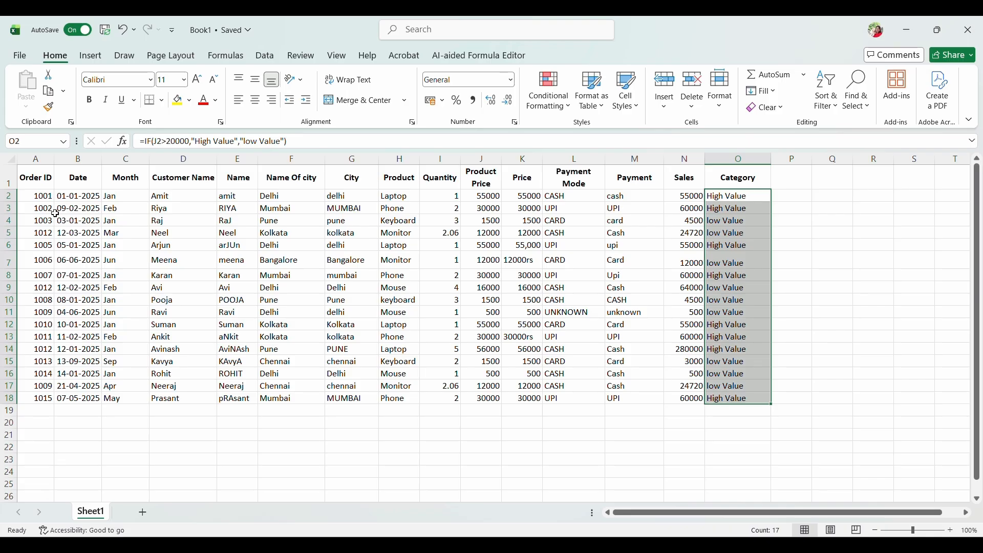
- Remove duplicate rows from the whole order table, comparing only the Order ID column
click(30, 186)
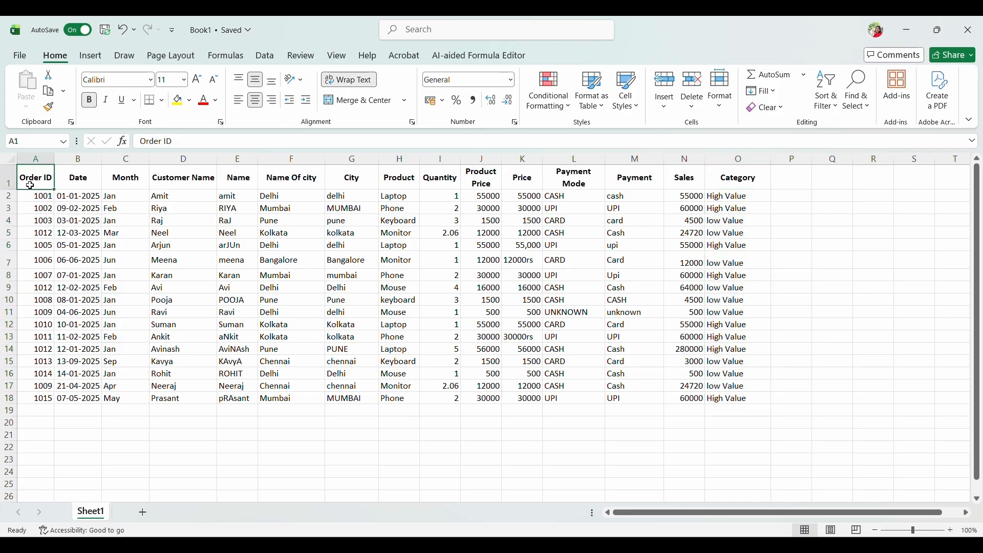
key(ctrl+a)
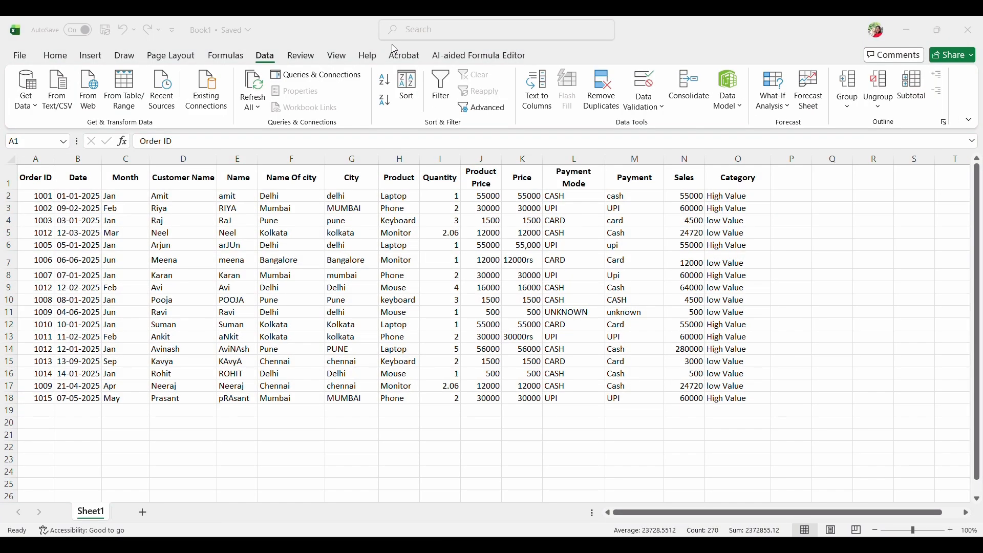
click(271, 61)
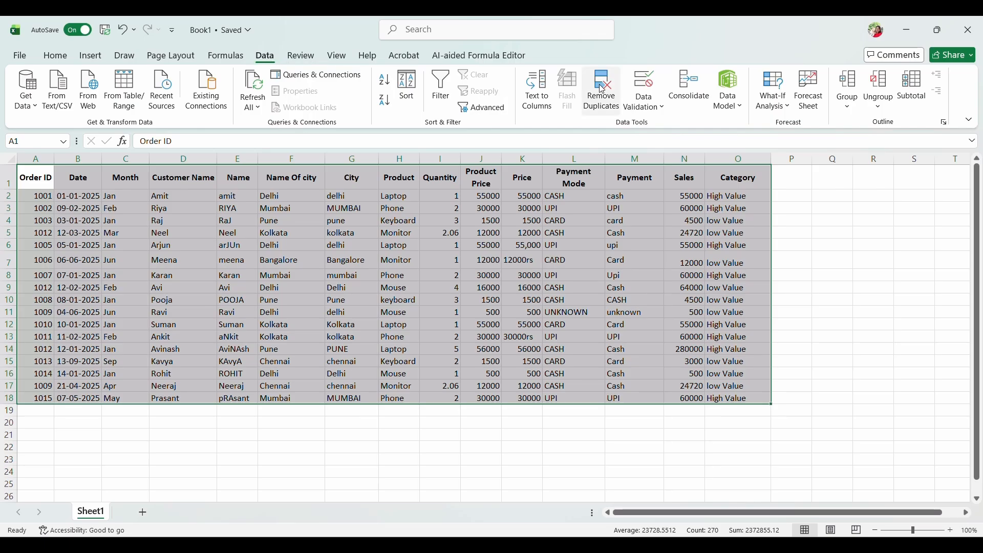
click(604, 90)
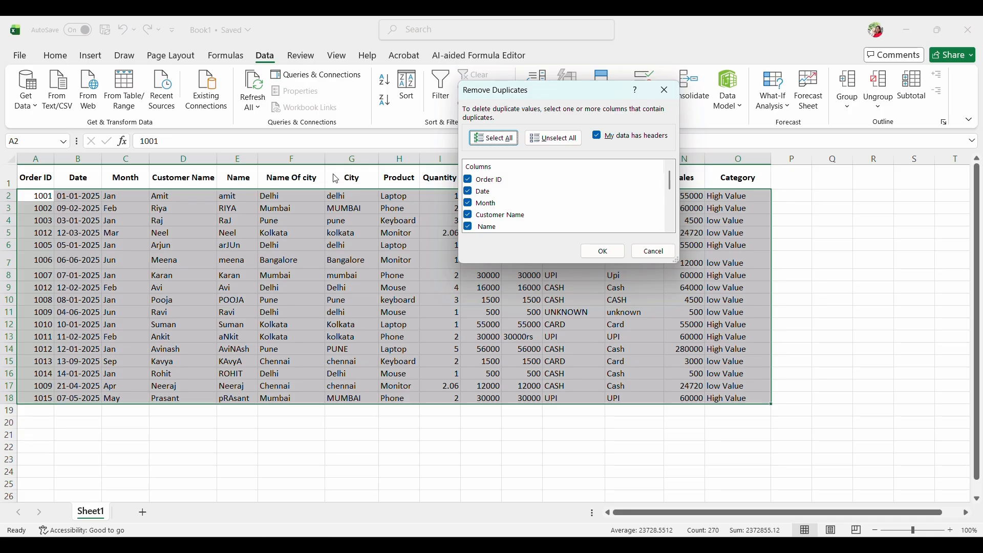
click(538, 143)
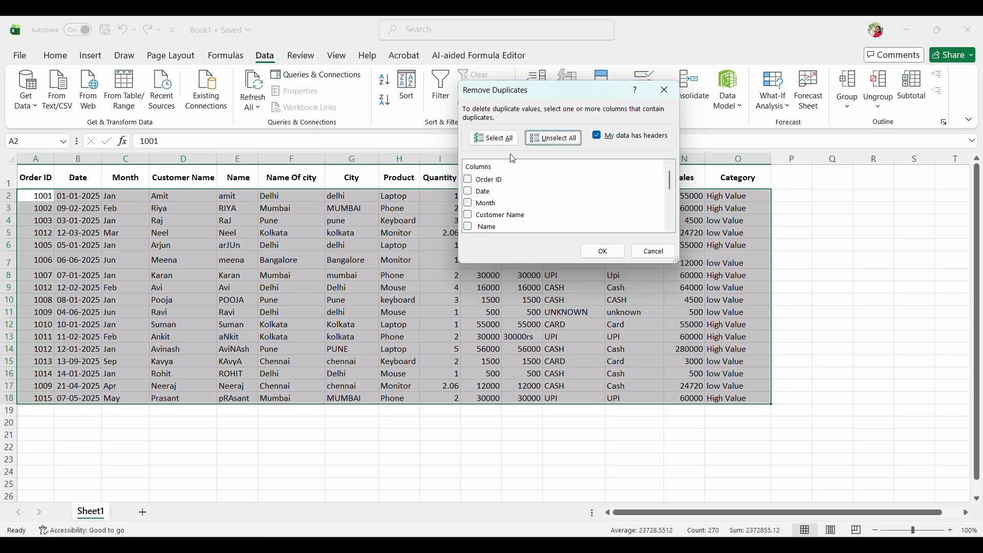
click(470, 181)
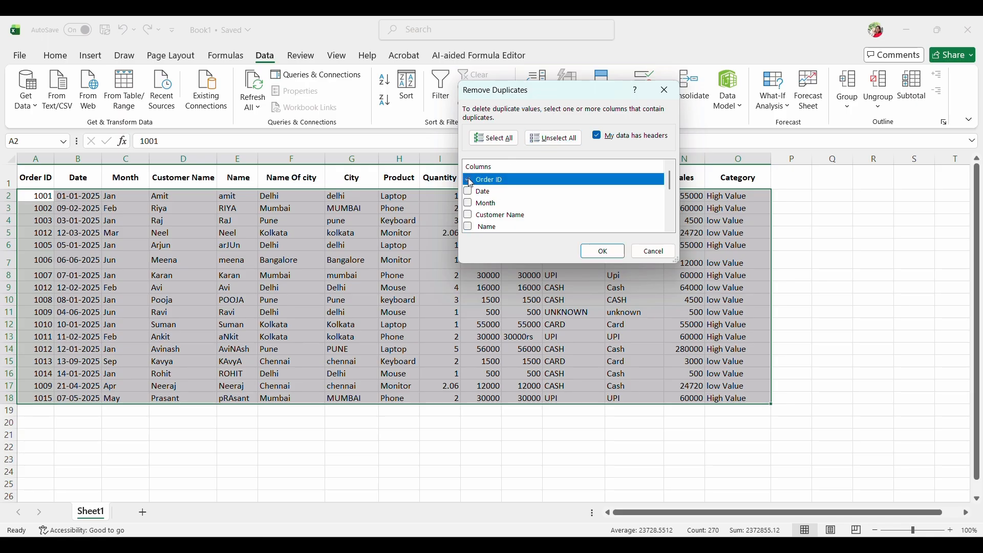
click(595, 248)
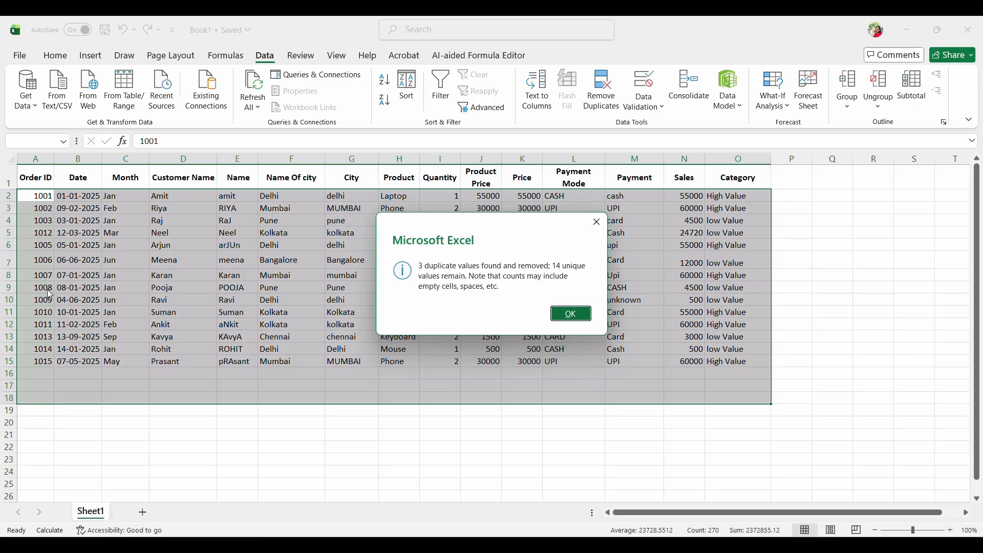
click(569, 315)
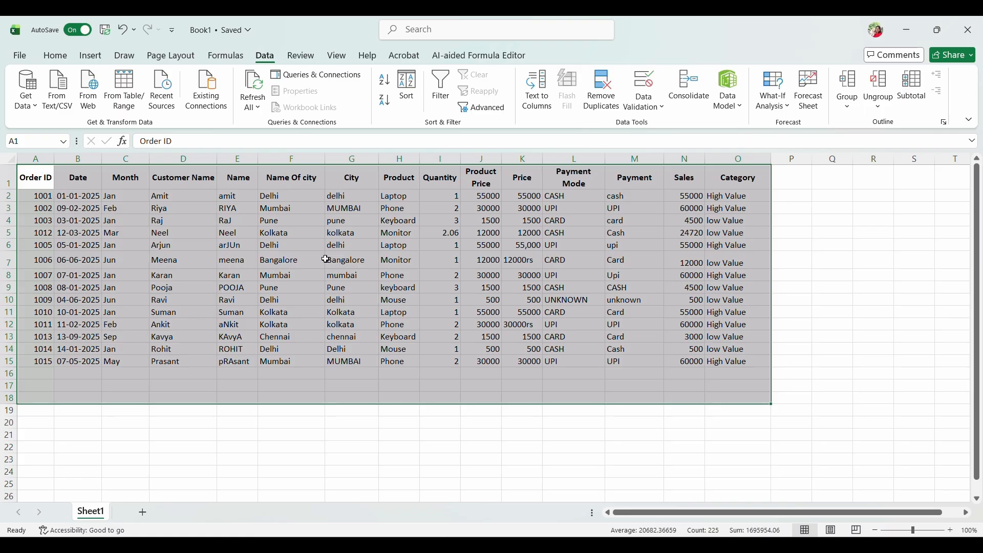
click(322, 461)
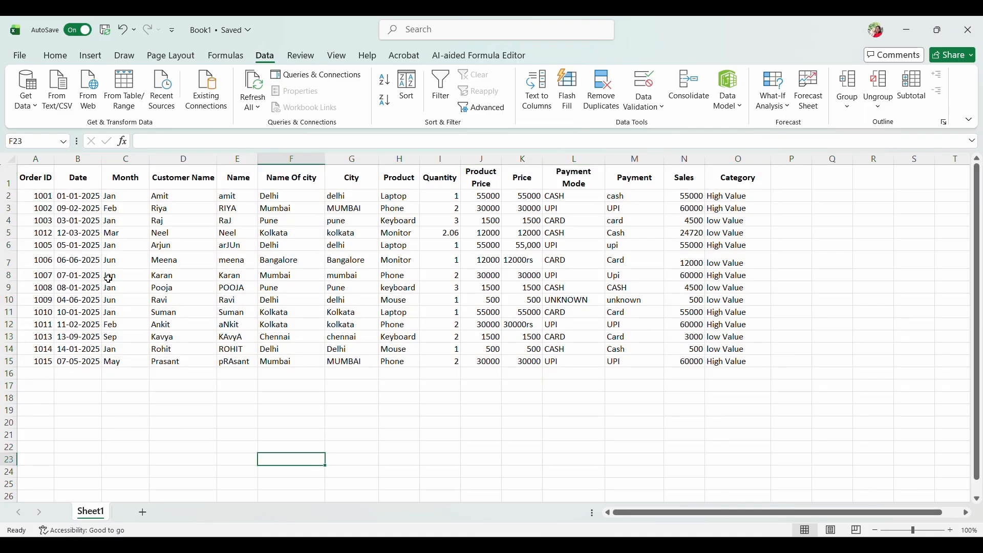
- Create a PivotTable from the order table range A1:O15 on a new worksheet
click(24, 181)
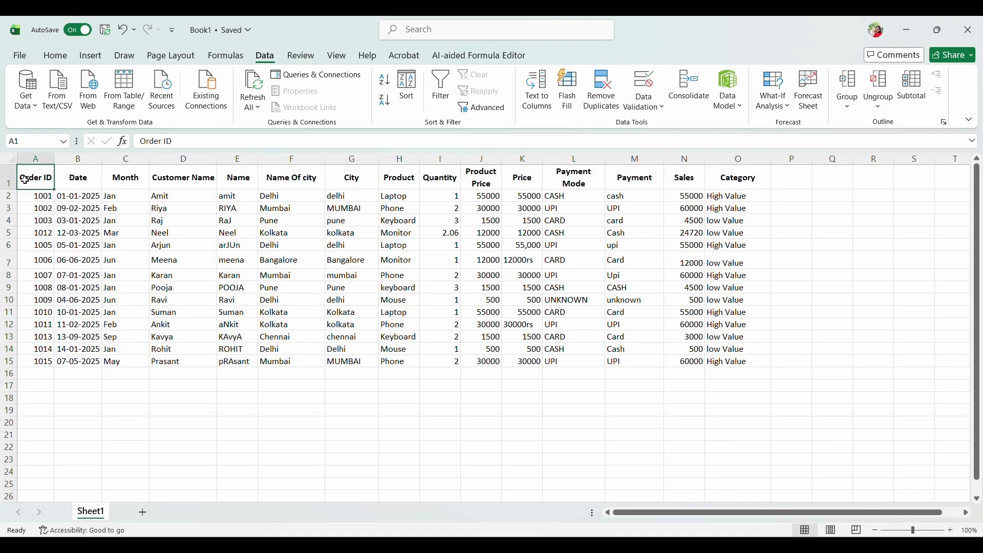
key(ctrl+a)
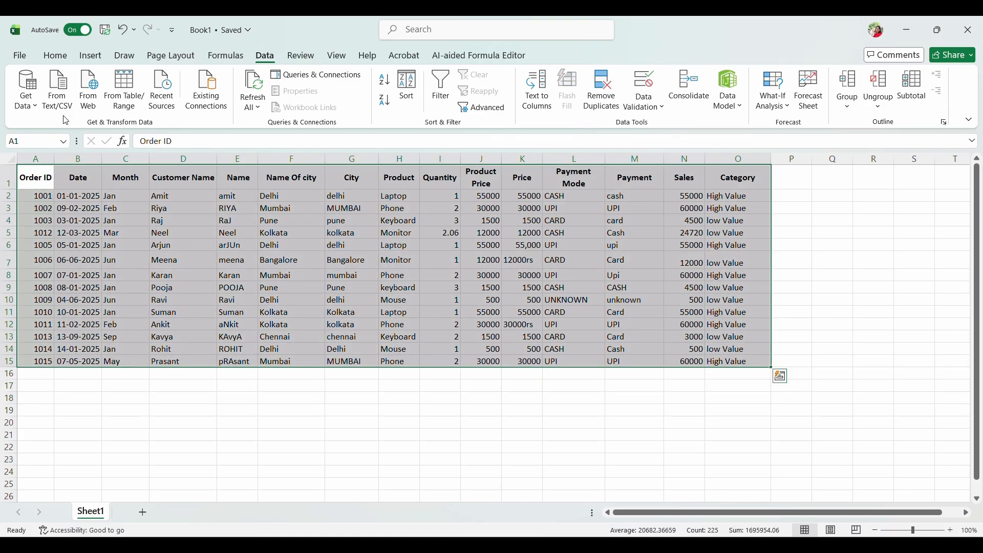
click(94, 55)
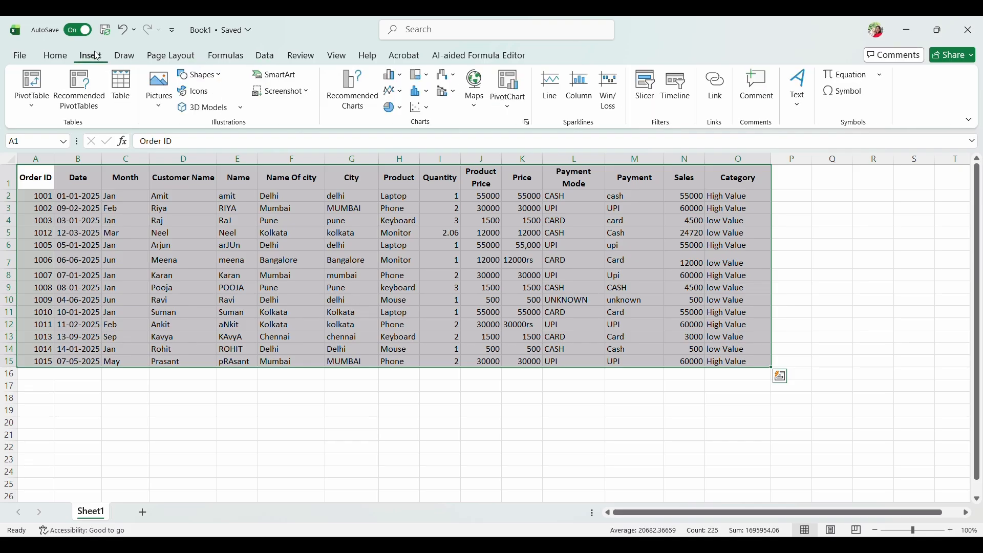
click(28, 97)
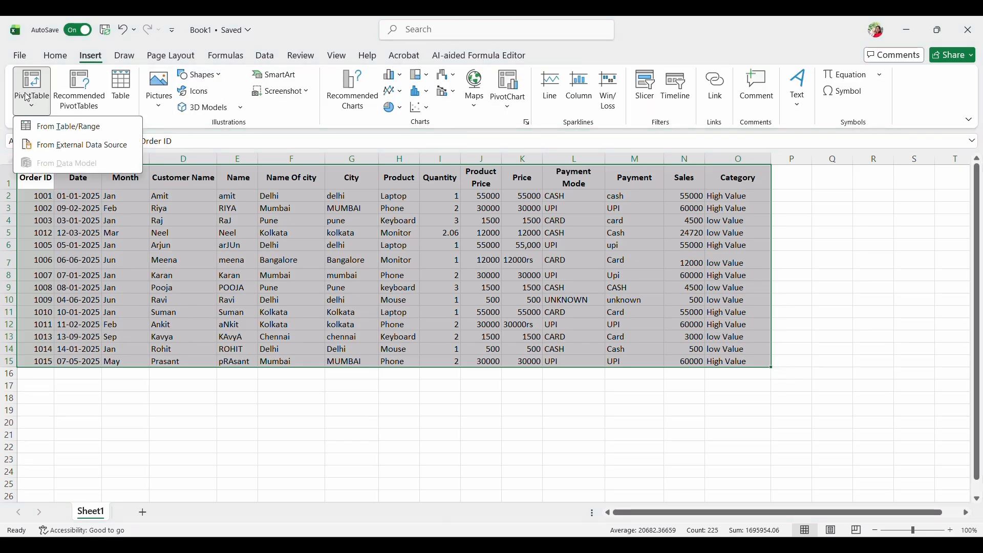
click(43, 128)
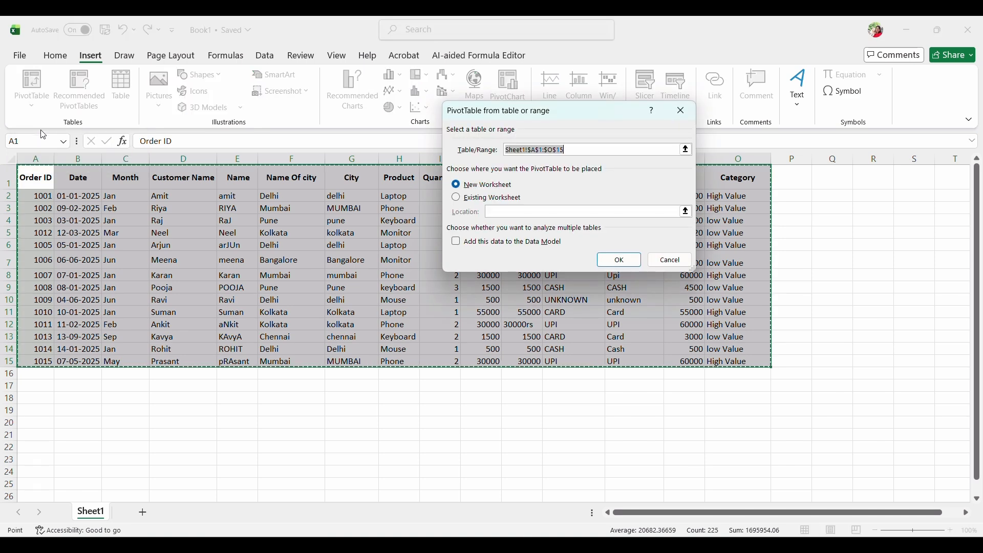
click(625, 261)
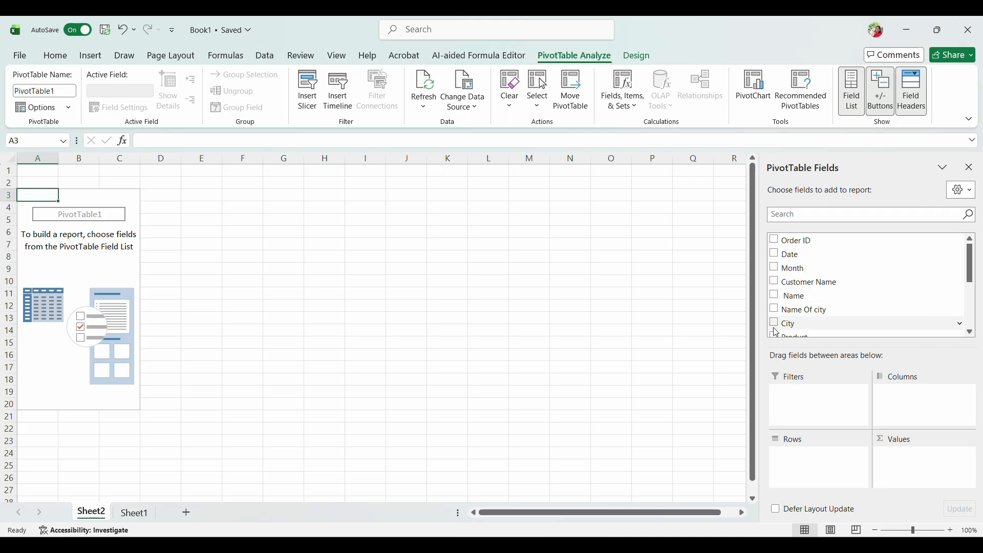
- Add Name Of city as the row field and Sales as the summed value field of the PivotTable
click(774, 310)
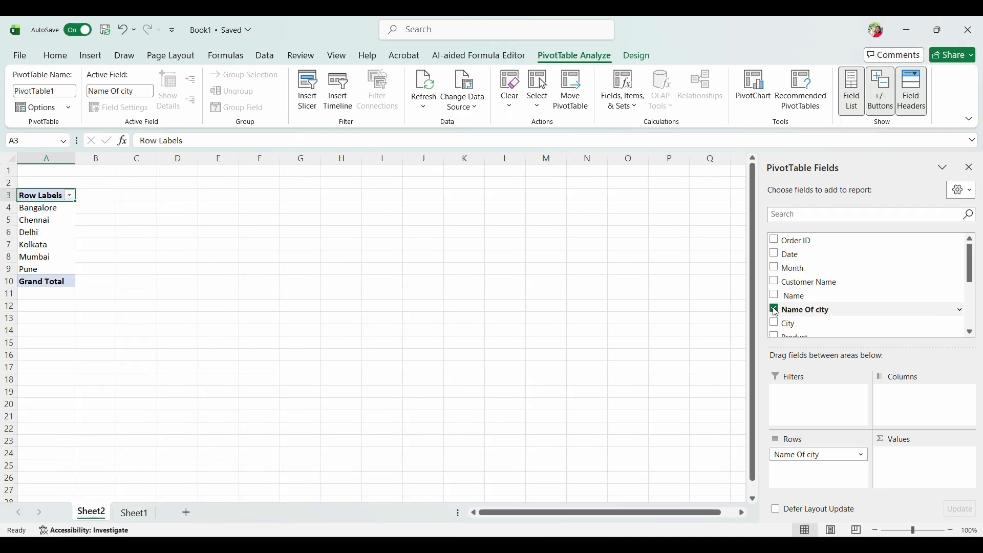
scroll(839, 315, down, 1)
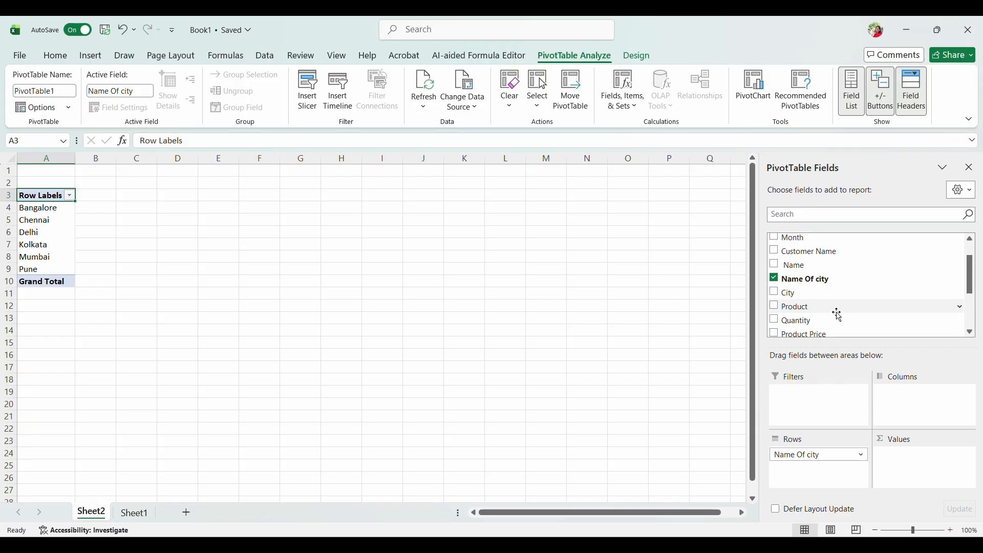
scroll(838, 315, down, 2)
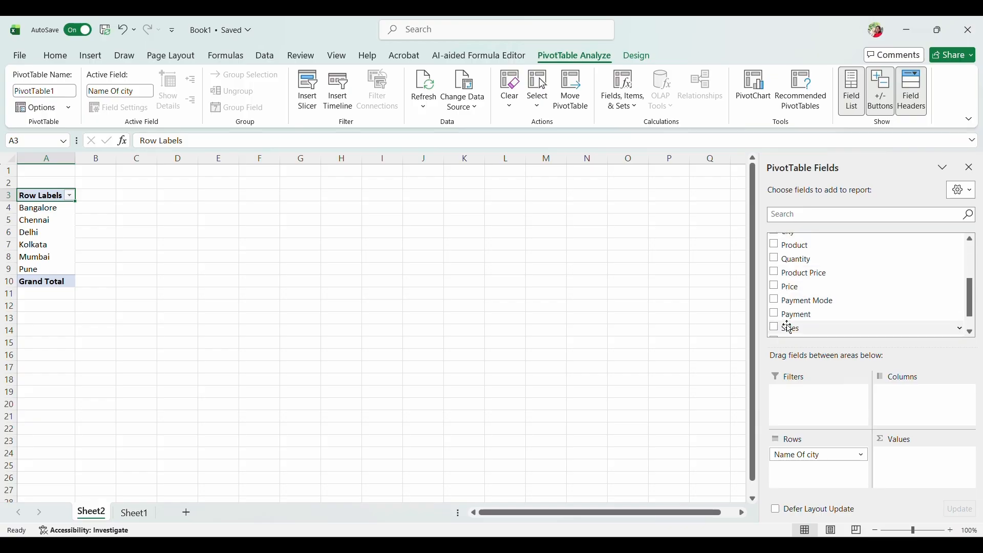
scroll(788, 322, down, 1)
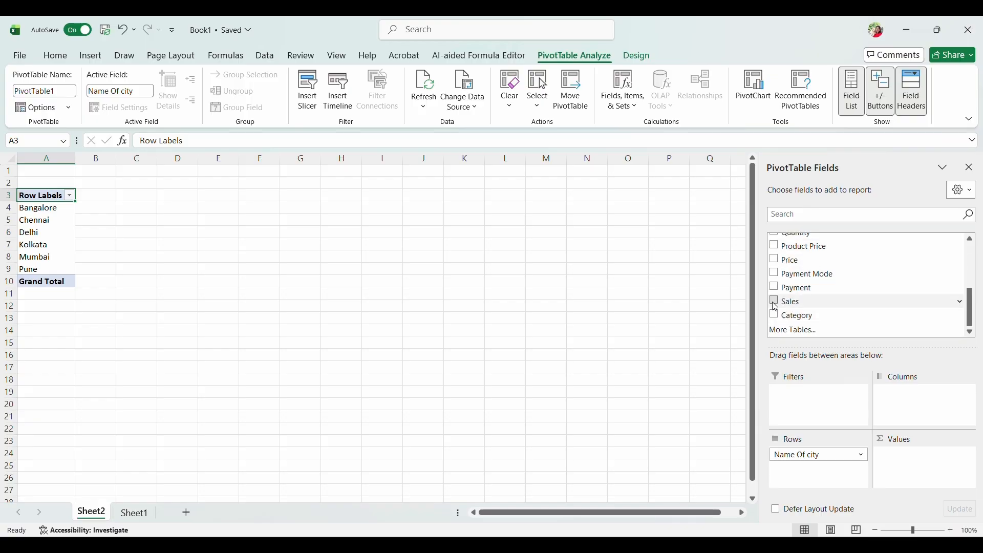
click(777, 304)
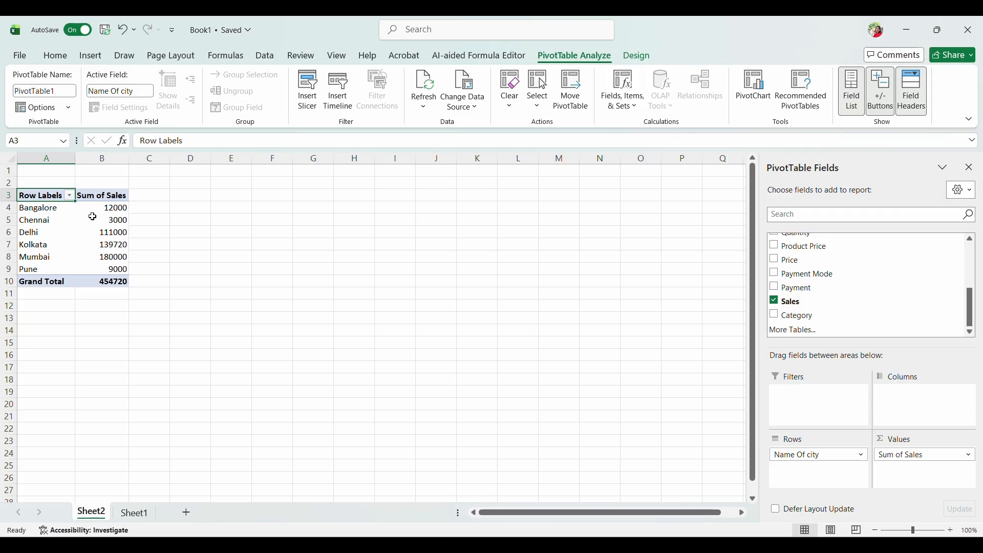
- Insert a clustered column PivotChart for the city sales and place it beside the PivotTable, starting near row 2
click(763, 88)
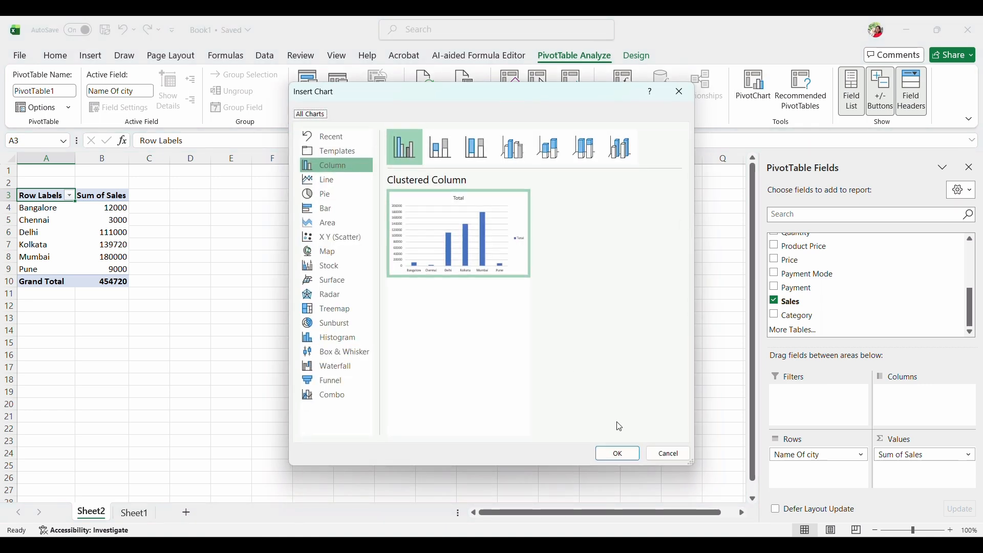
click(619, 457)
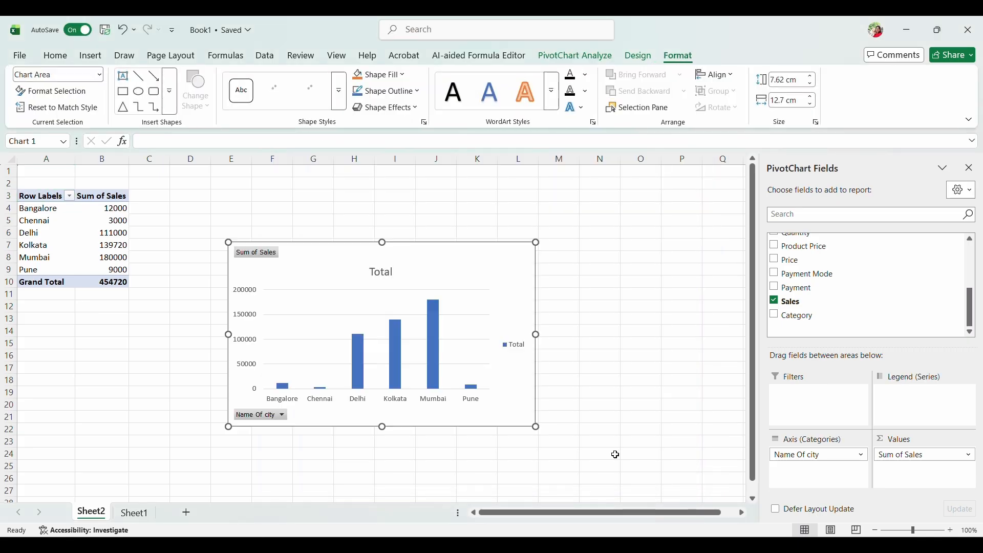
drag(523, 270, 461, 213)
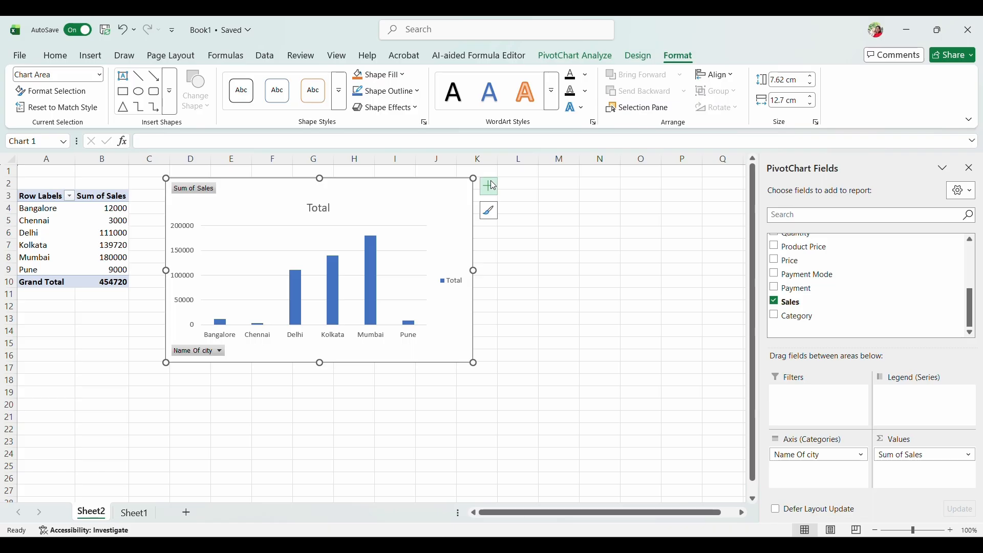
- Apply the fourth chart style, with a gradient background and data labels, and change the chart title to City wise Sales
click(642, 61)
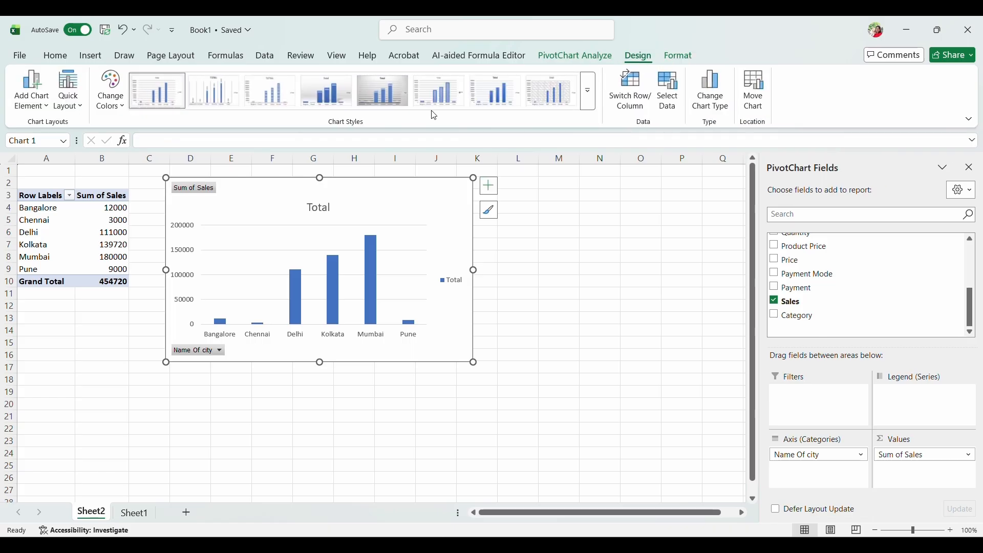
click(327, 95)
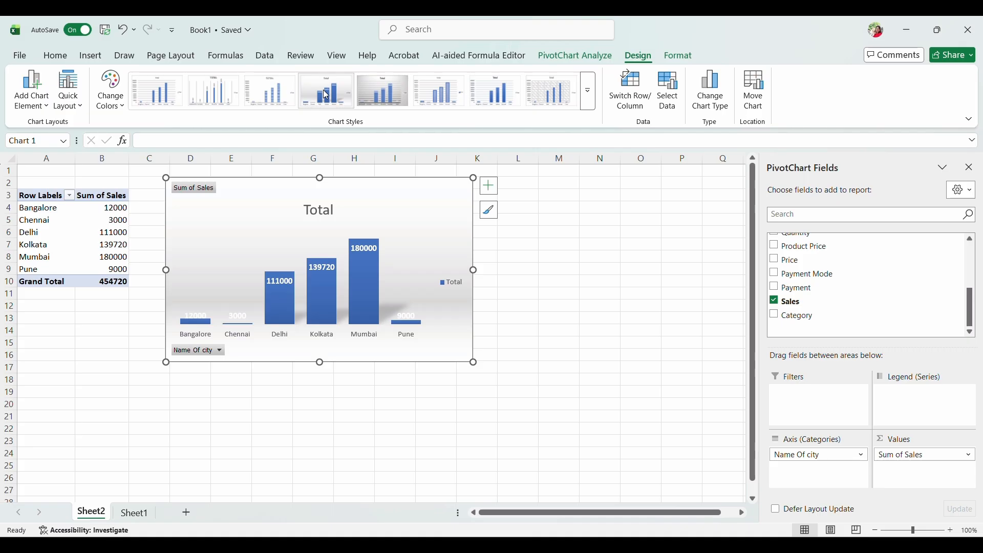
click(332, 210)
click(333, 211)
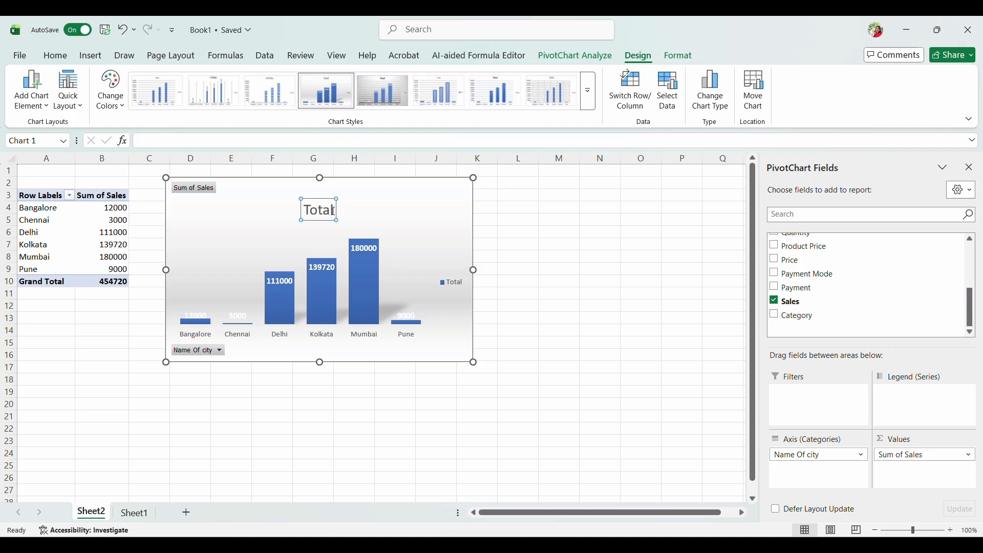
key(BackSpace)
key(BackSpace)
key(BackSpace)
key(BackSpace)
key(BackSpace)
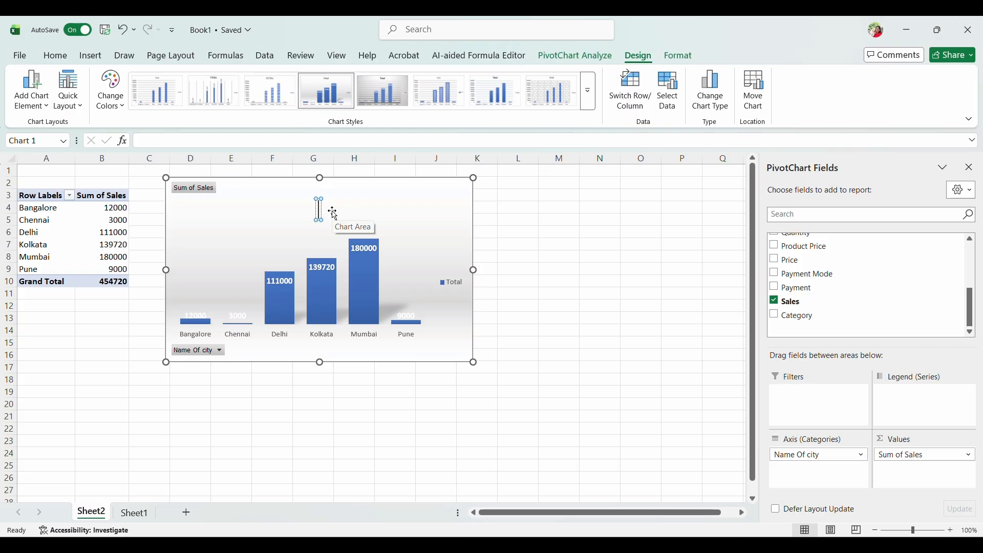
text(City wi)
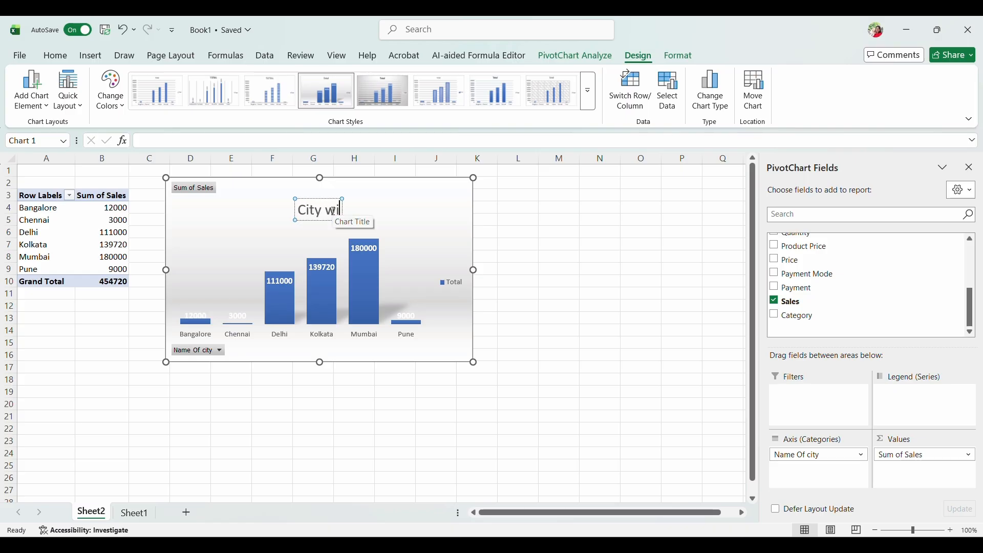
text(se Sales)
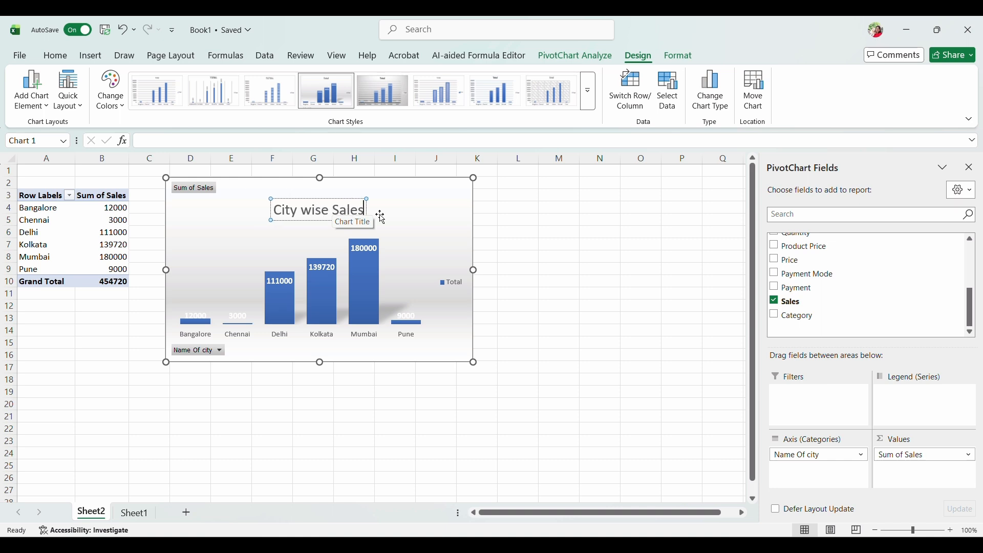
- Reduce the City wise Sales chart's height so it ends around row 13, keeping nearly its original width
drag(474, 362, 450, 318)
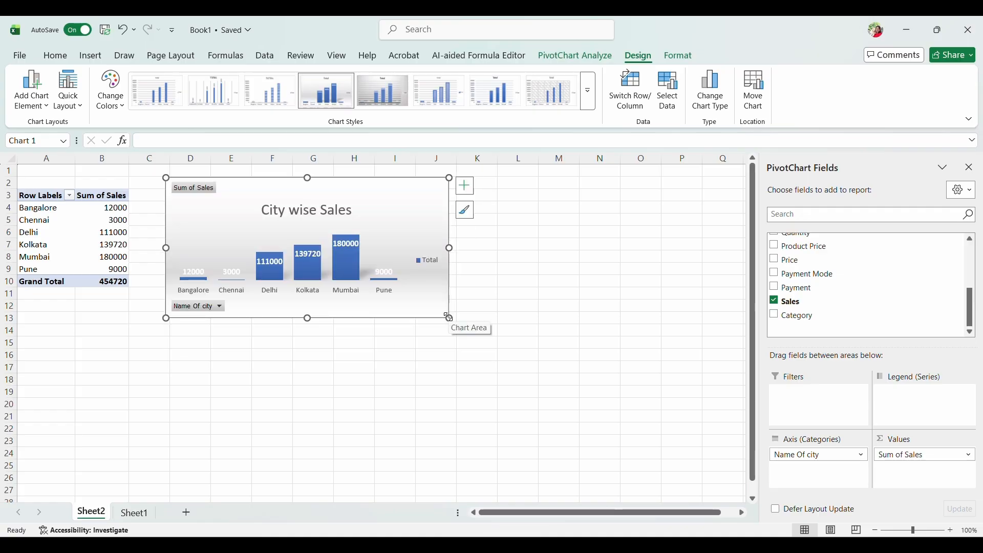
drag(449, 317, 472, 325)
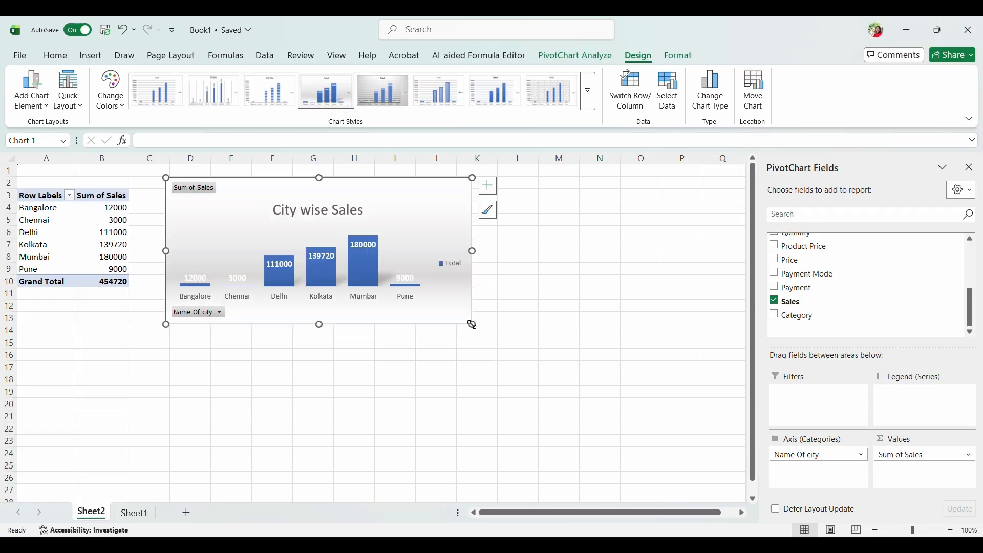
click(82, 331)
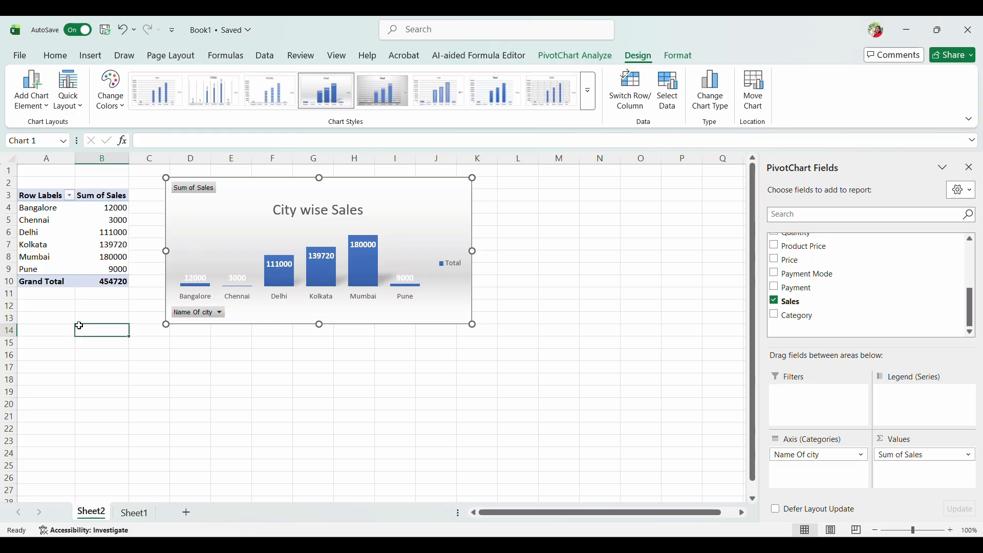
- Copy the city PivotTable A3:B10 and paste the duplicate at A16
drag(29, 195, 100, 279)
key(ctrl+c)
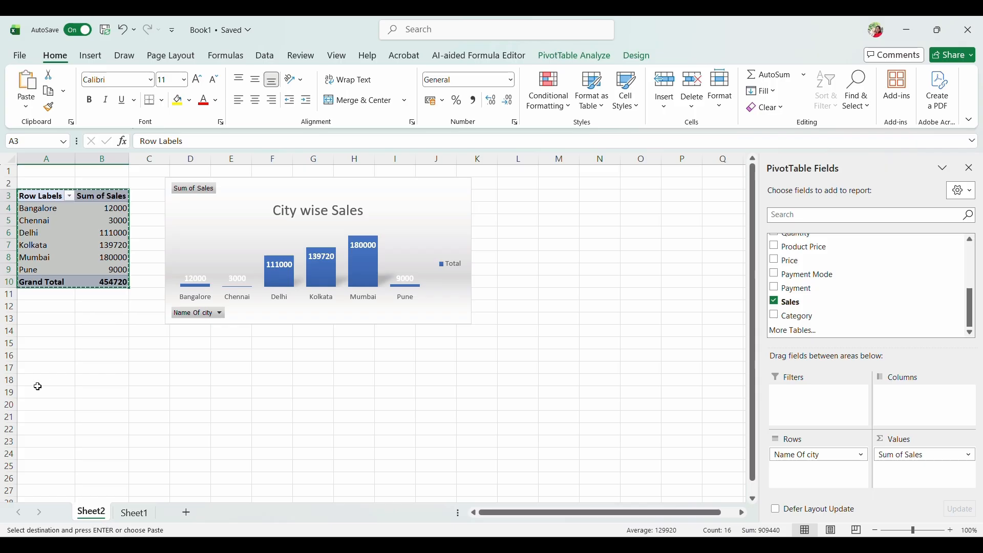
click(34, 353)
key(ctrl+v)
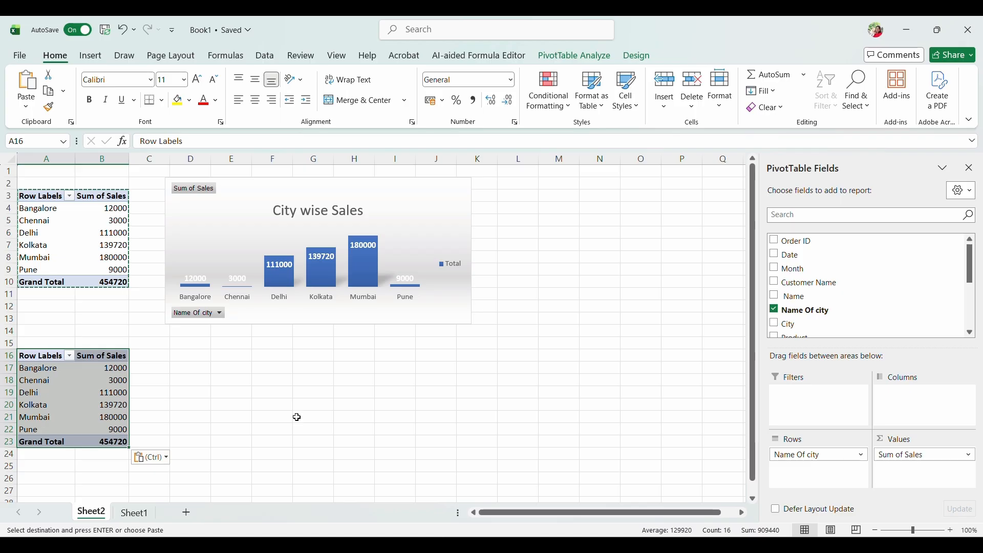
- Replace Name Of city with Product as the row field of the PivotTable copy at A16
click(775, 311)
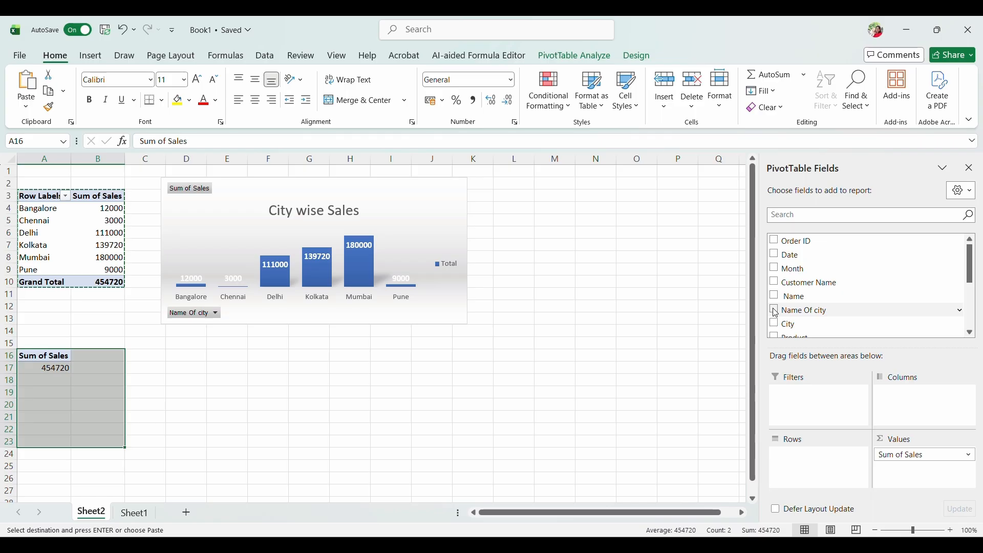
scroll(776, 313, down, 2)
click(775, 277)
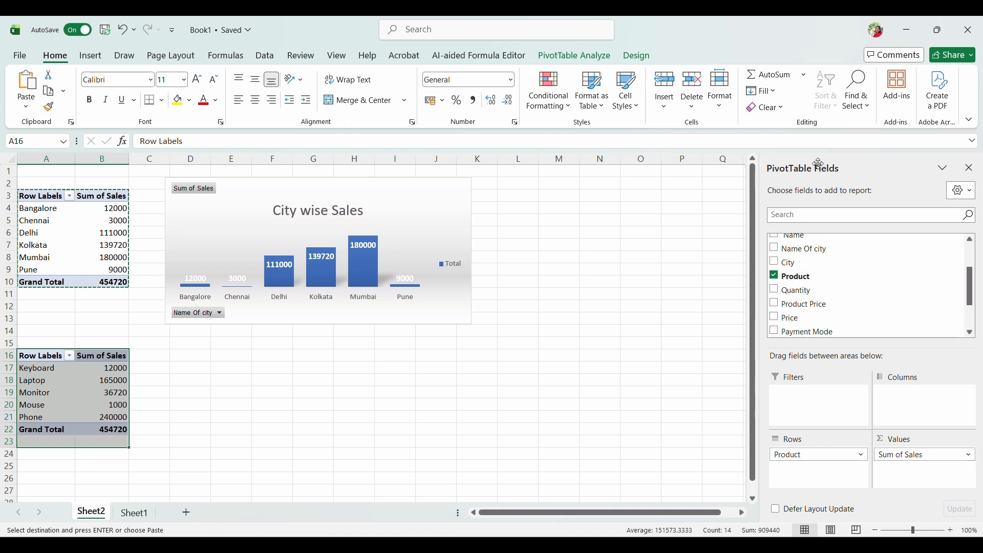
- Insert a clustered column PivotChart for the product sales, placed below the city chart and sized about 6.31 cm high by 12.47 cm wide
click(604, 56)
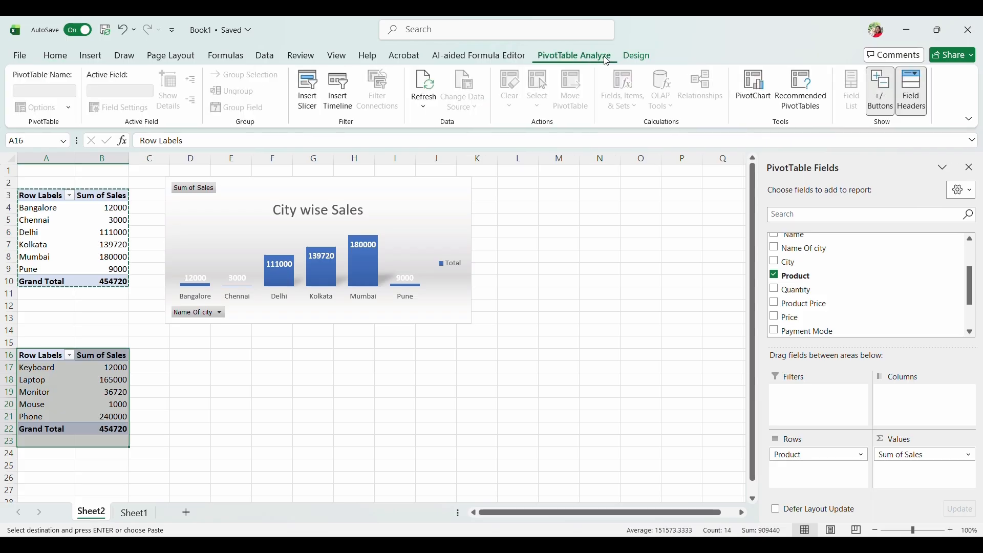
click(754, 88)
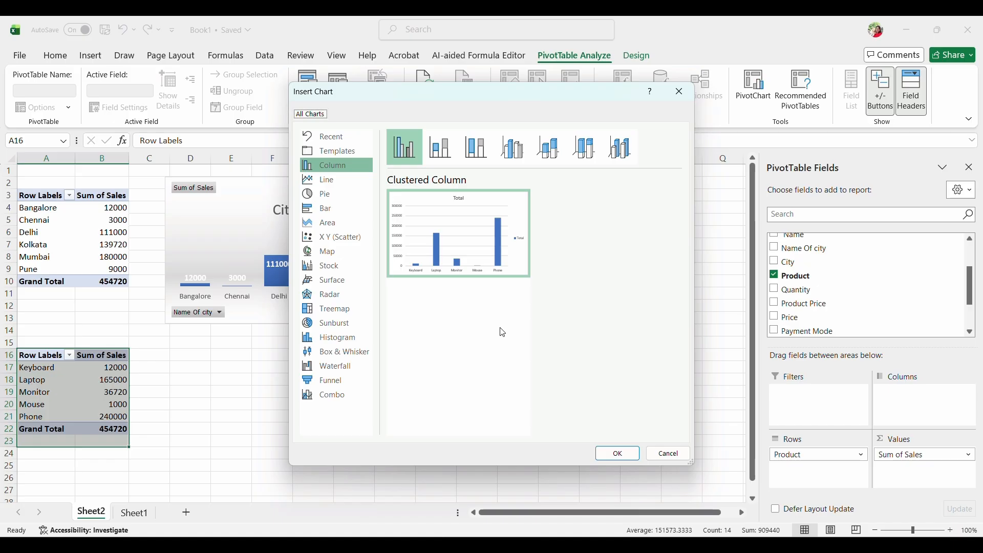
click(617, 452)
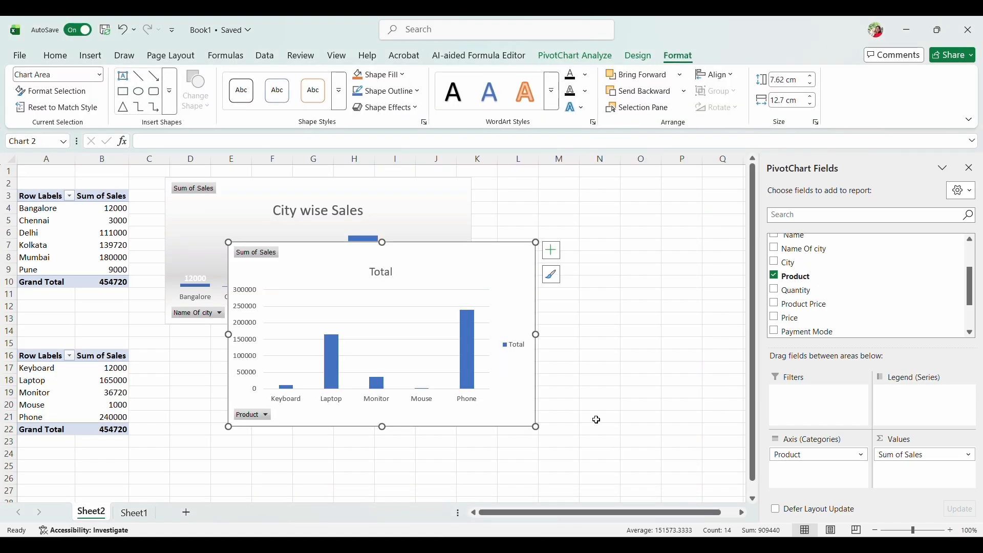
drag(493, 287, 434, 336)
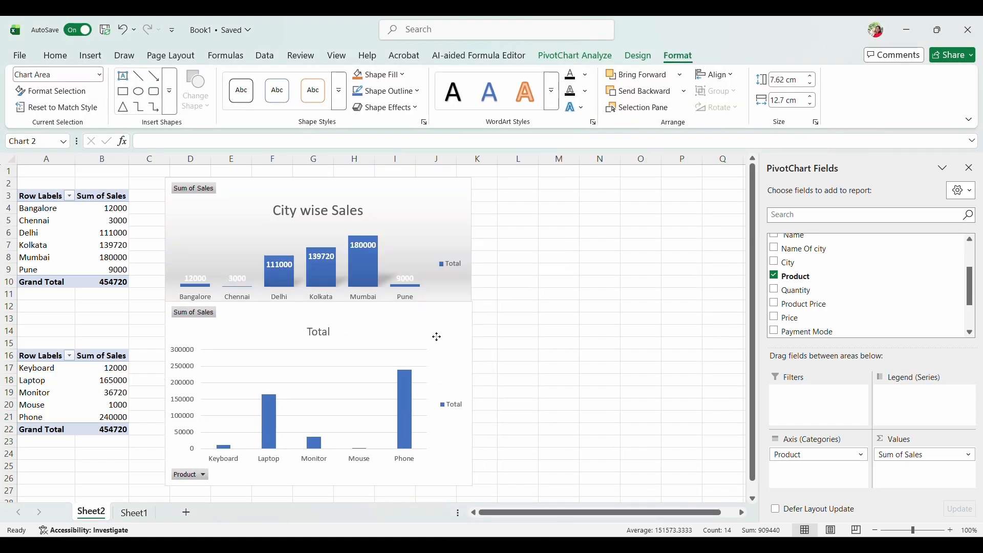
drag(473, 303, 466, 334)
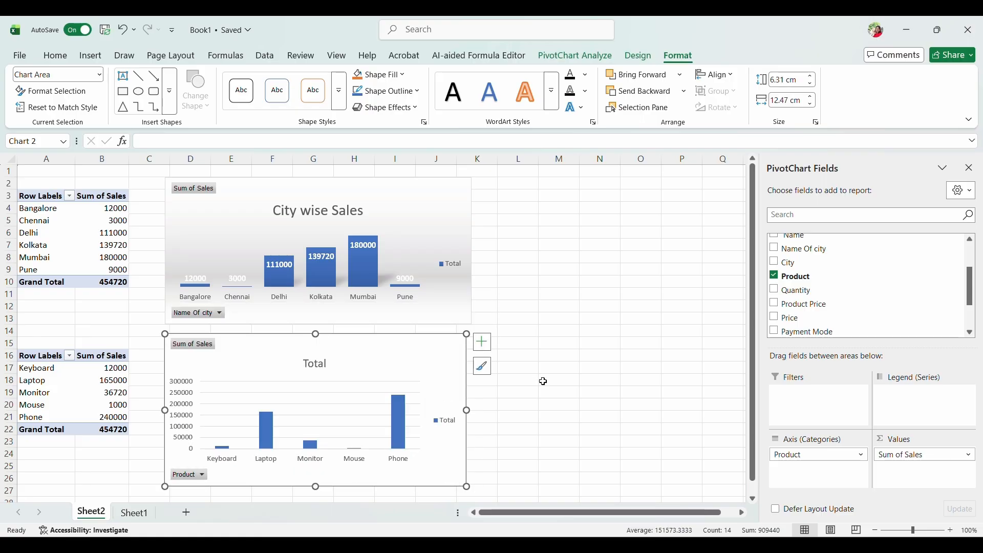
- Apply the fifth chart style, with a grey gradient background and uppercase category labels, to the product sales chart
scroll(542, 382, down, 2)
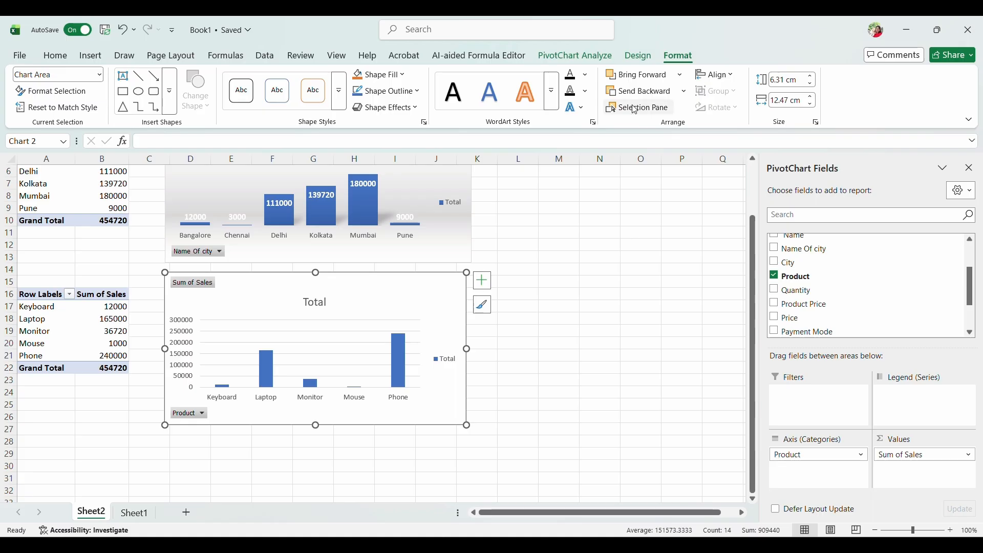
click(637, 57)
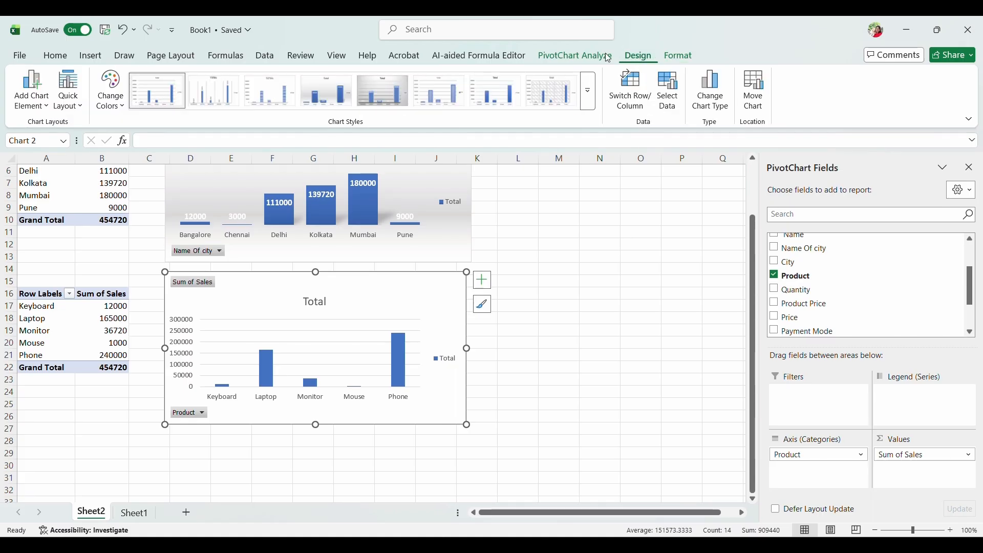
click(588, 100)
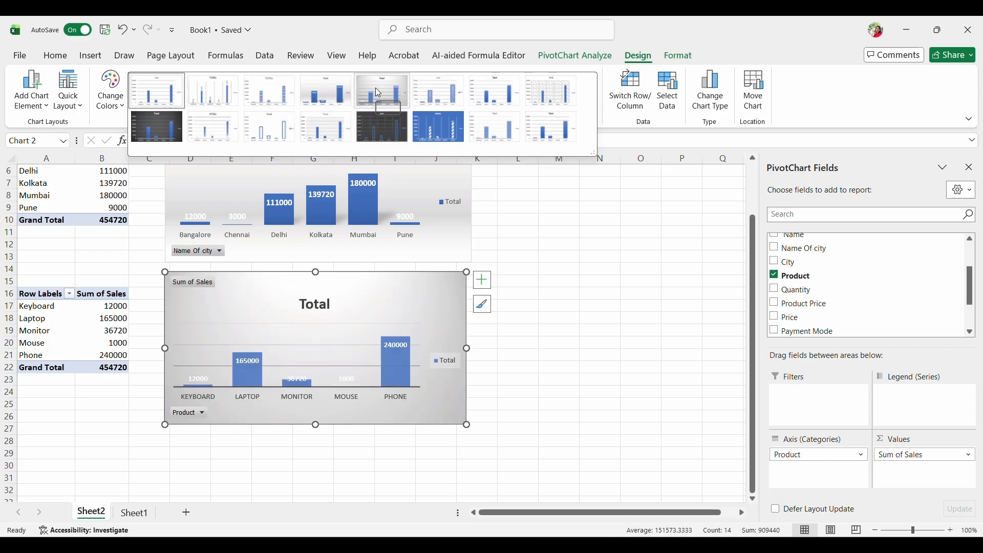
click(385, 100)
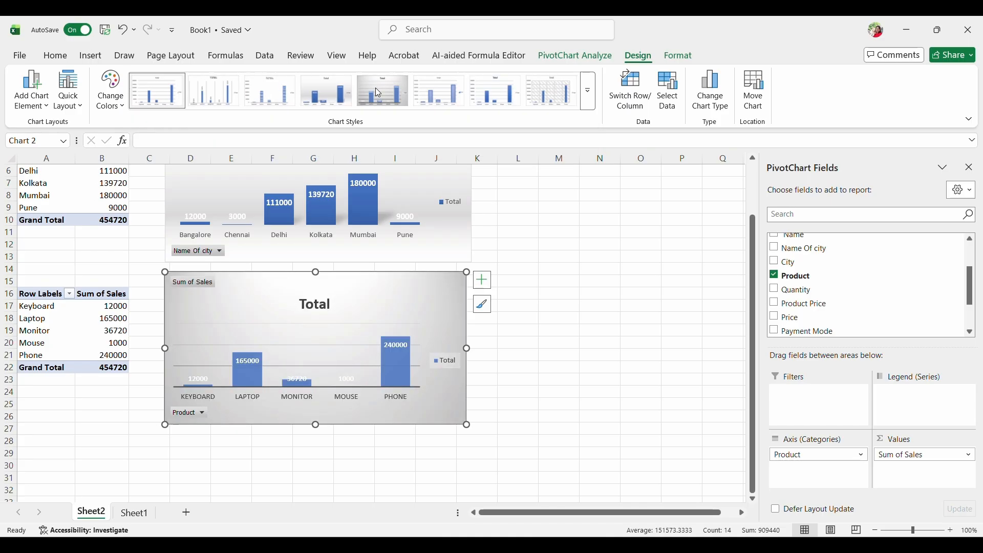
- Make the product chart slightly smaller and narrow the City wise Sales chart to about the same width
double_click(470, 272)
drag(457, 272, 441, 282)
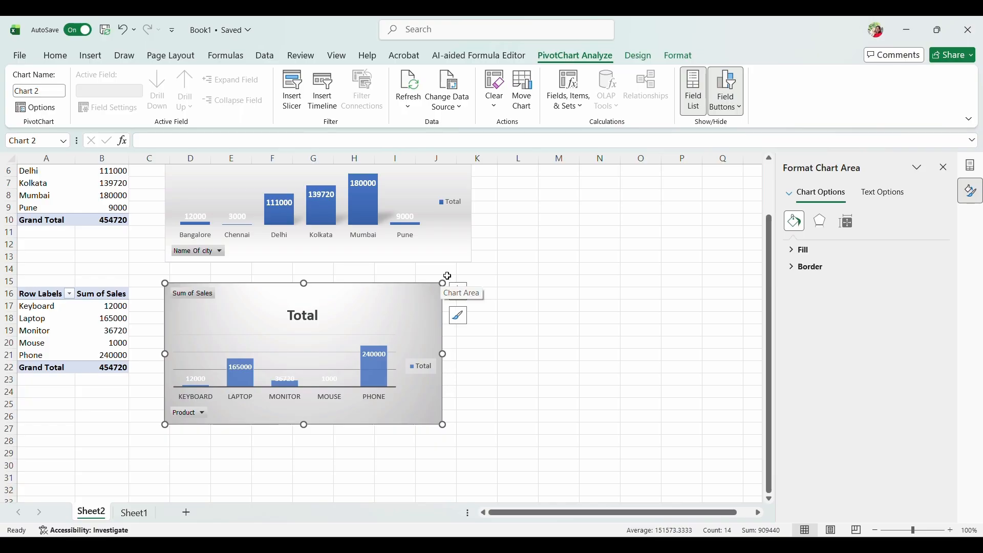
click(457, 250)
drag(472, 189, 446, 190)
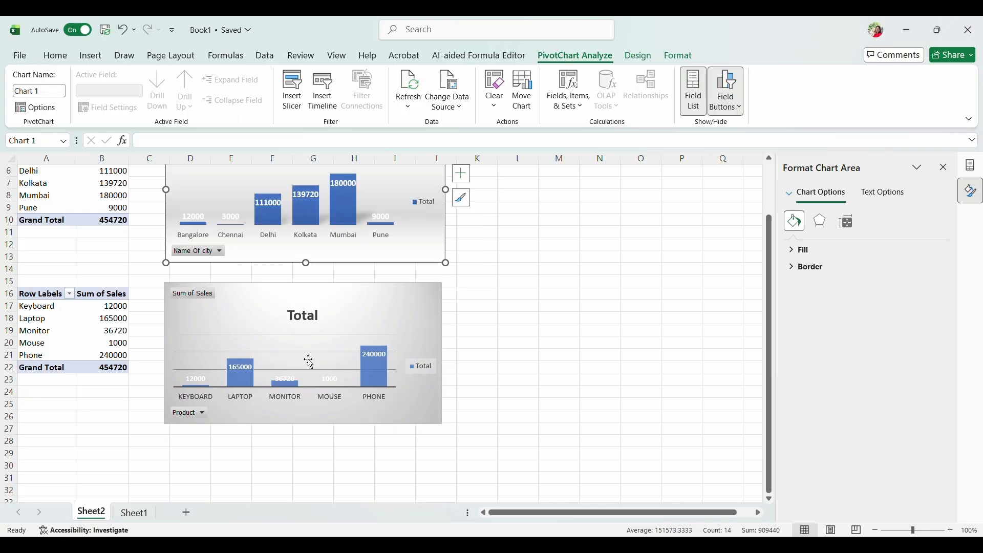
- Copy the product PivotTable A16:B22 and paste the duplicate at A29
click(93, 451)
drag(44, 296, 92, 365)
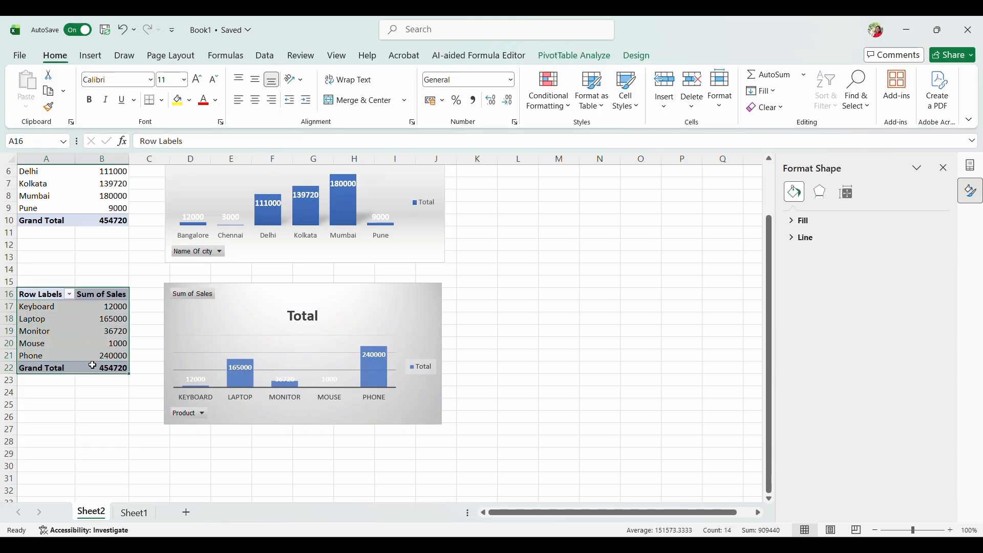
key(ctrl+c)
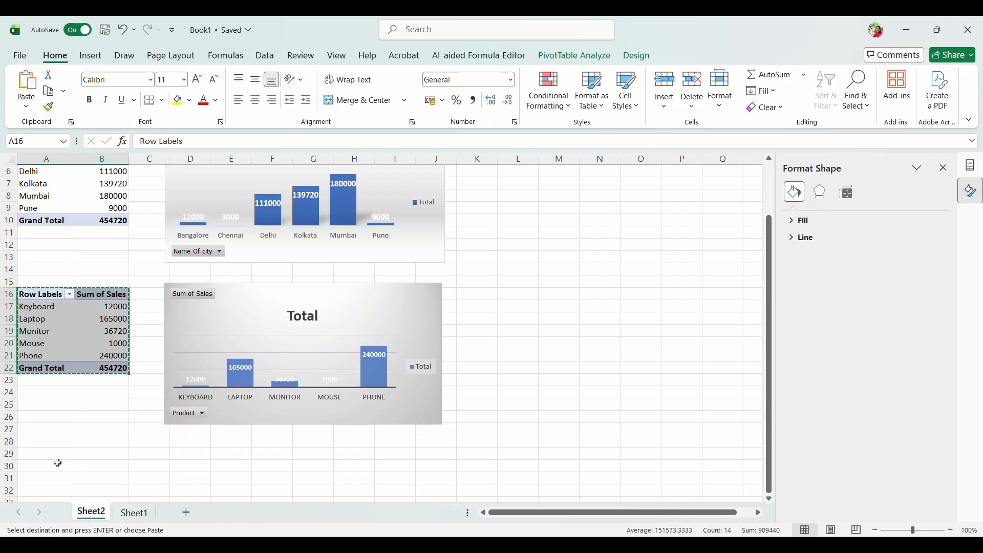
click(35, 458)
key(ctrl+v)
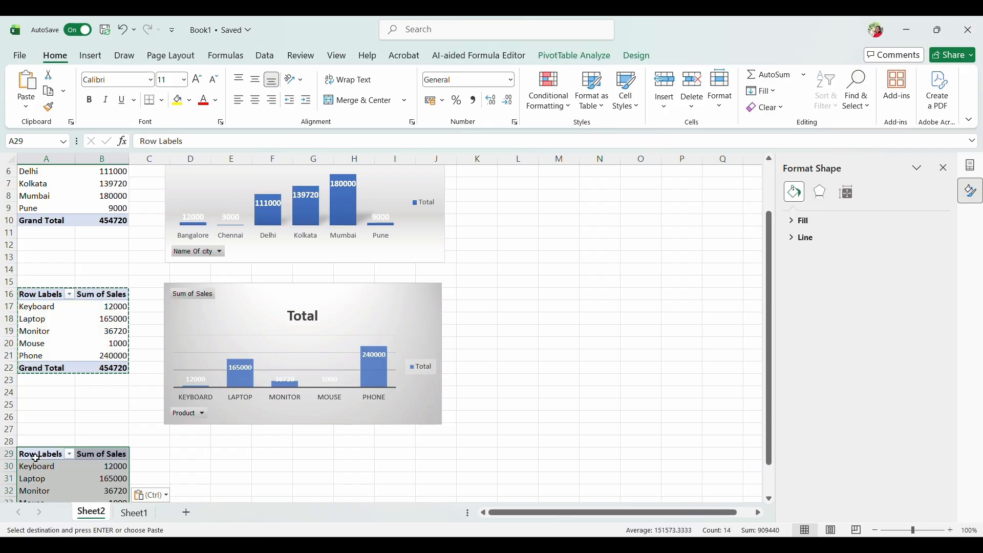
- Replace the Product row field with Customer Name in the duplicated PivotTable at A29
scroll(207, 482, down, 5)
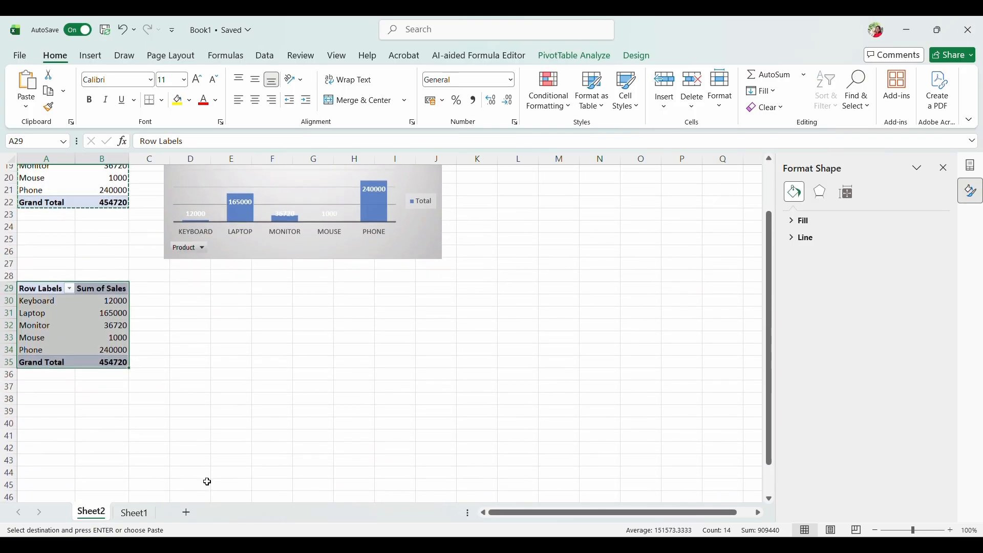
key(Down)
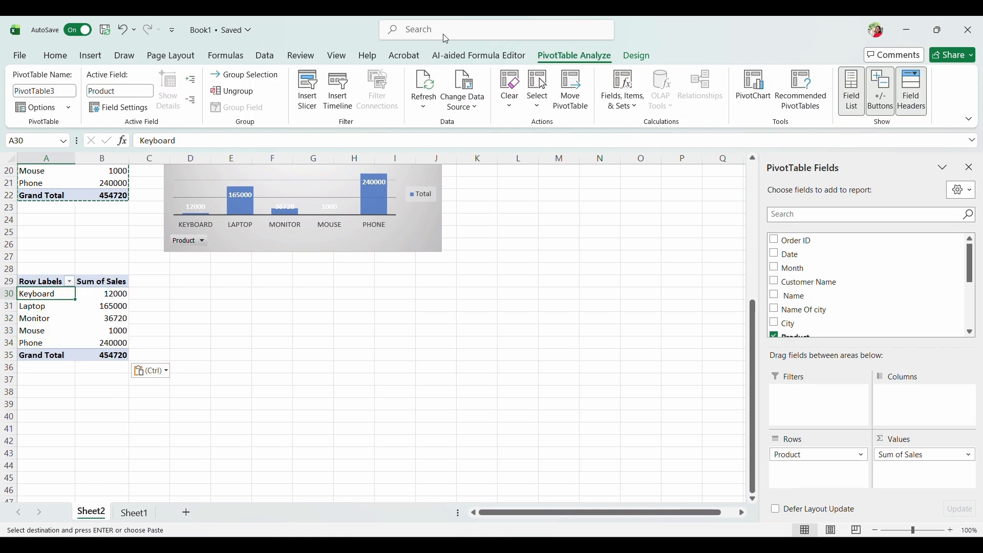
click(417, 36)
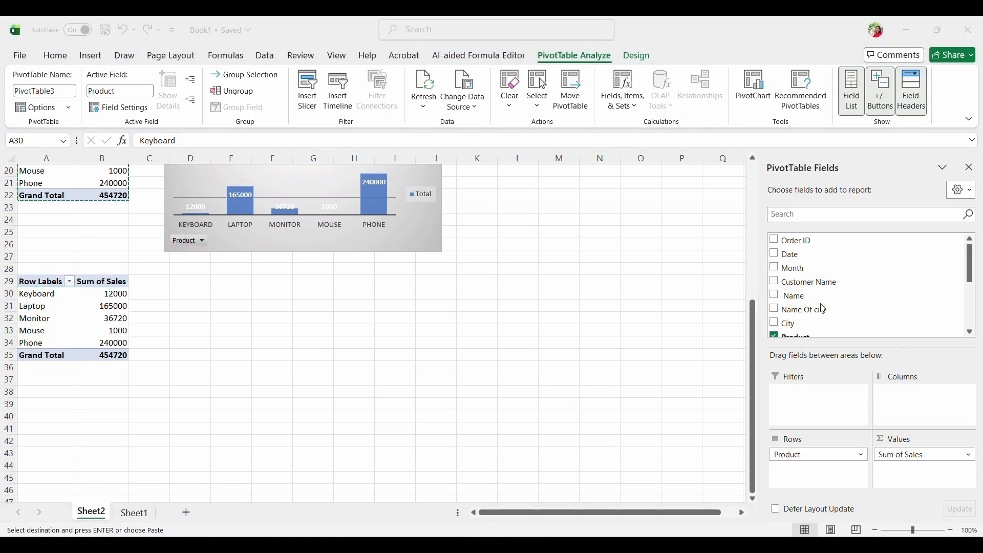
scroll(828, 309, down, 1)
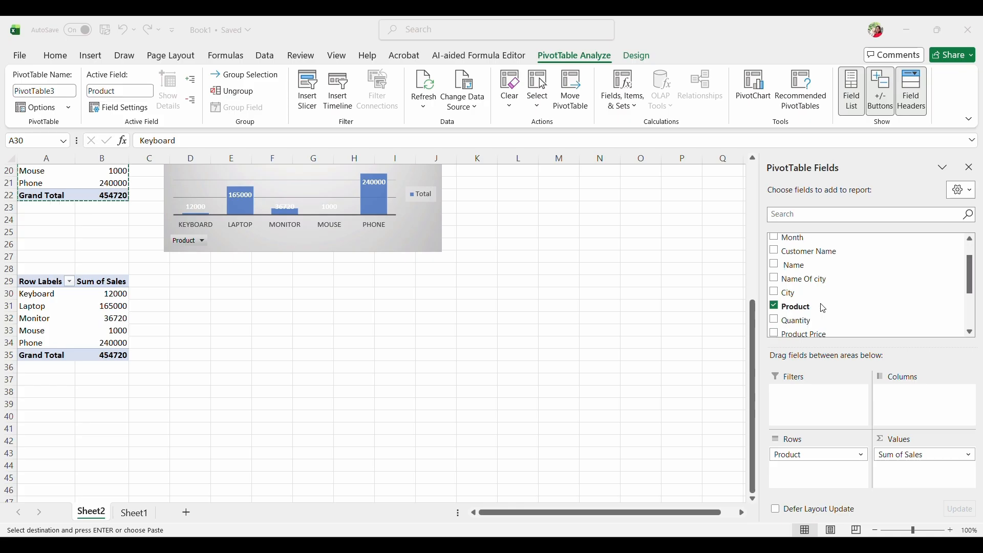
click(776, 306)
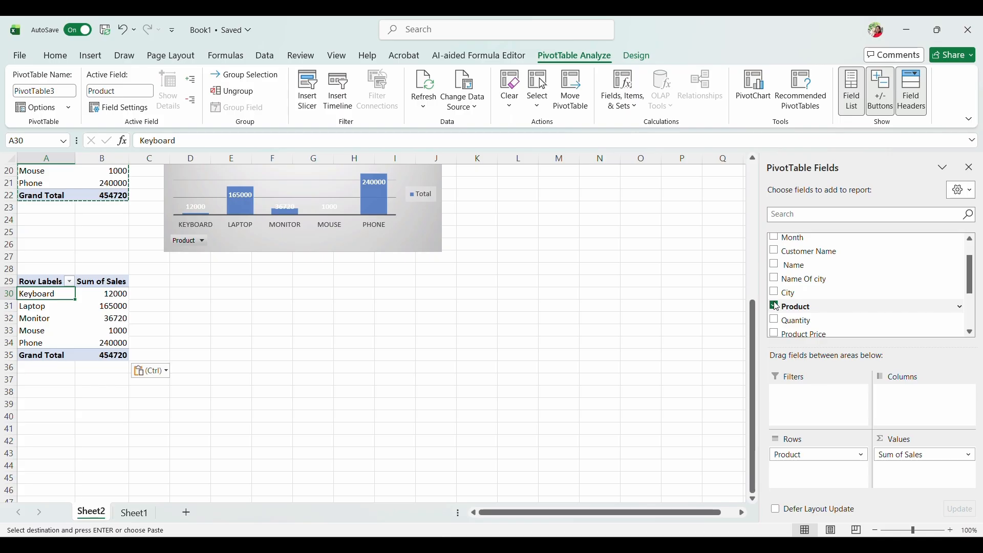
click(776, 306)
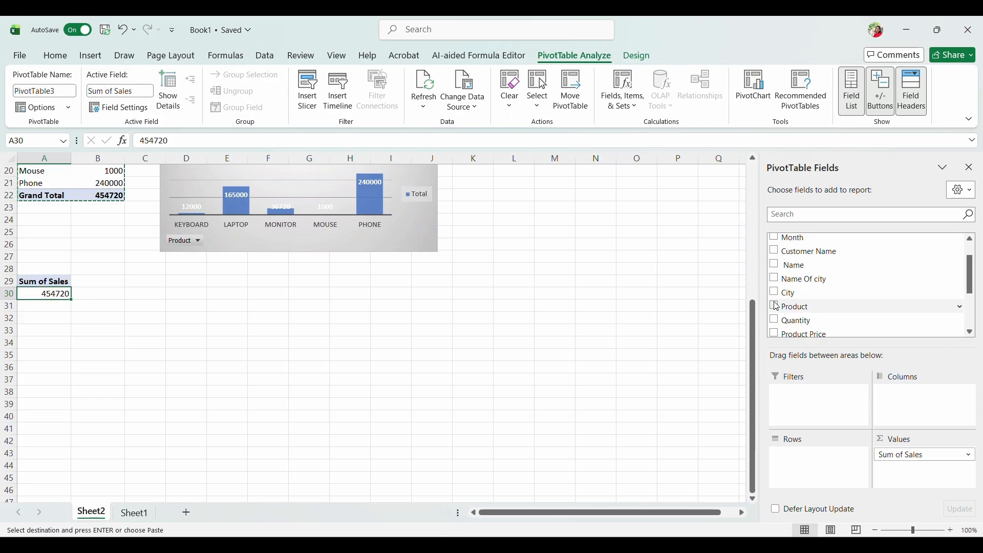
click(775, 252)
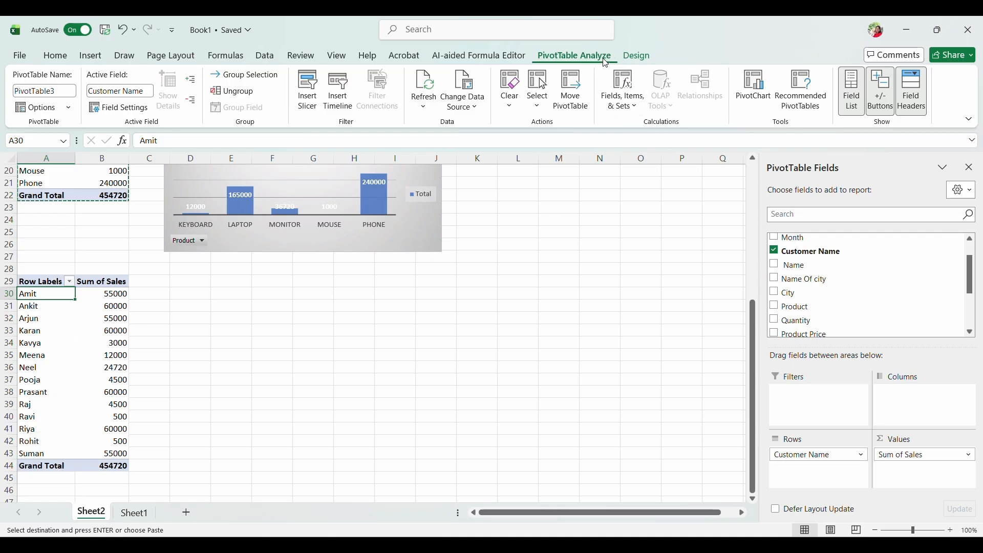
- Insert a clustered column PivotChart for the customer sales, placed beside its PivotTable and sized about 6.1 cm high by 11.35 cm wide
click(755, 88)
mouse_move(524, 208)
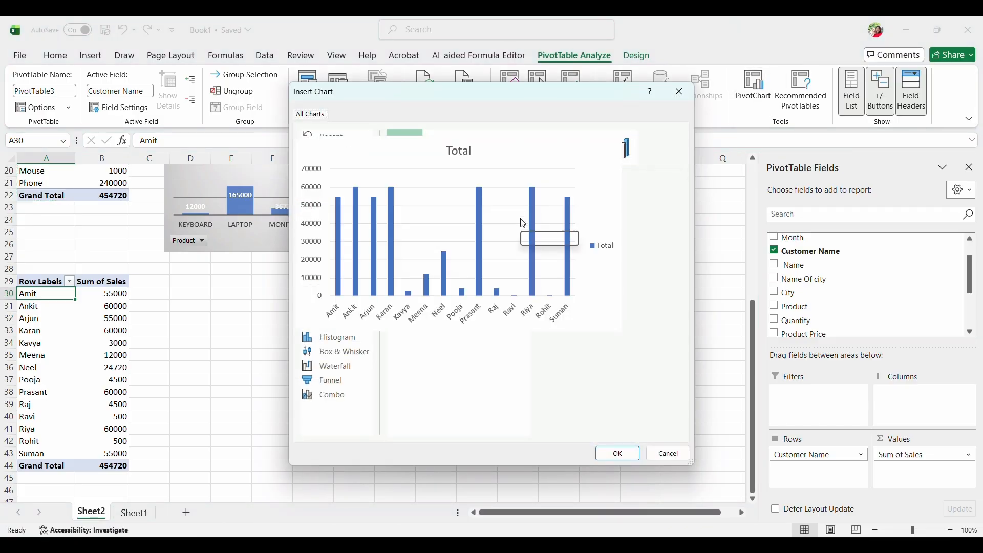
click(630, 455)
drag(536, 241, 481, 281)
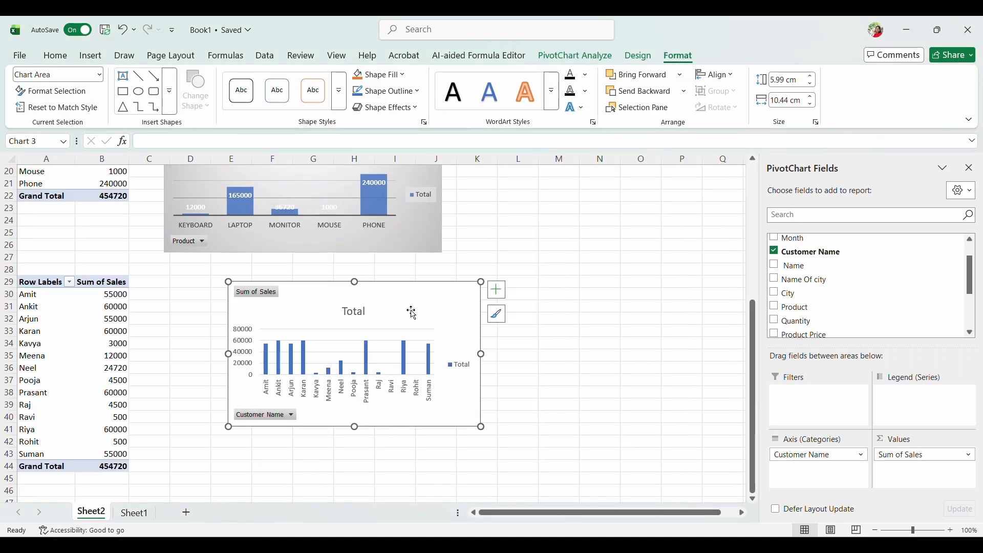
drag(412, 305, 340, 308)
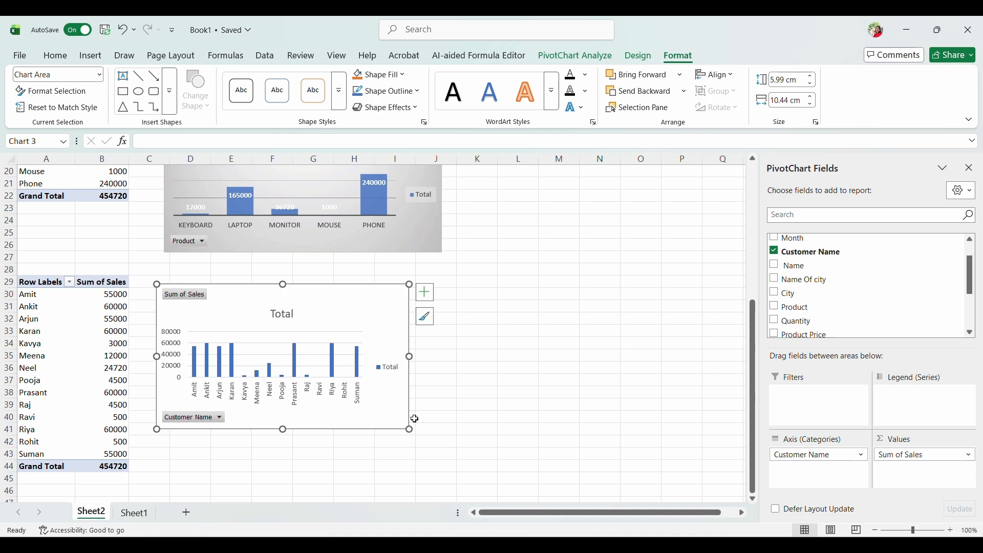
drag(408, 433, 431, 432)
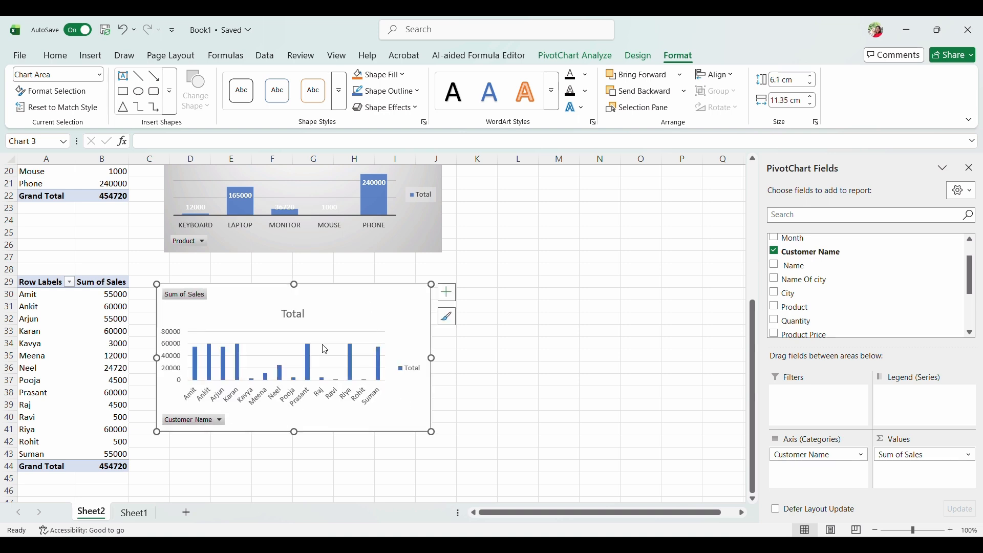
- Change the customer sales chart's title to "Performance By Customer"
double_click(305, 315)
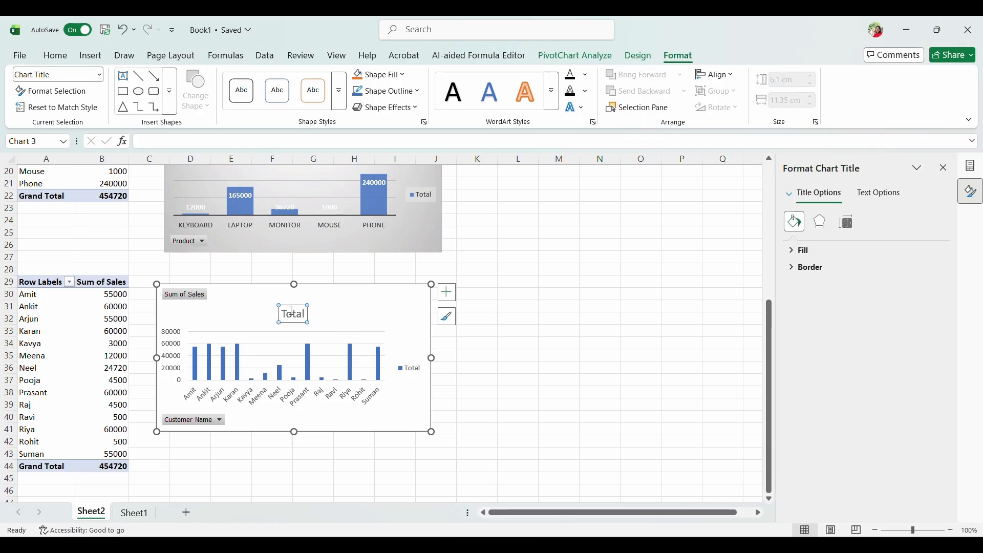
double_click(306, 315)
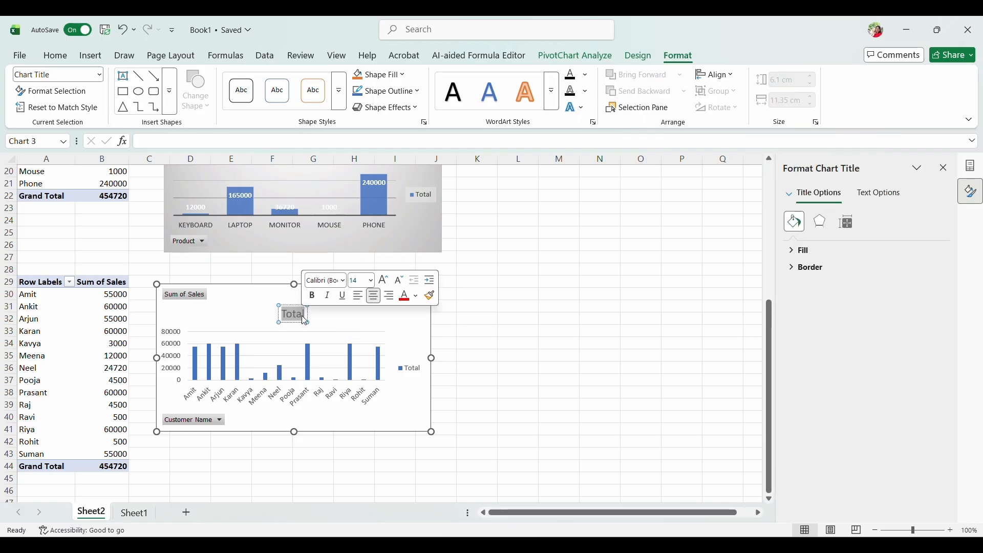
key(Delete)
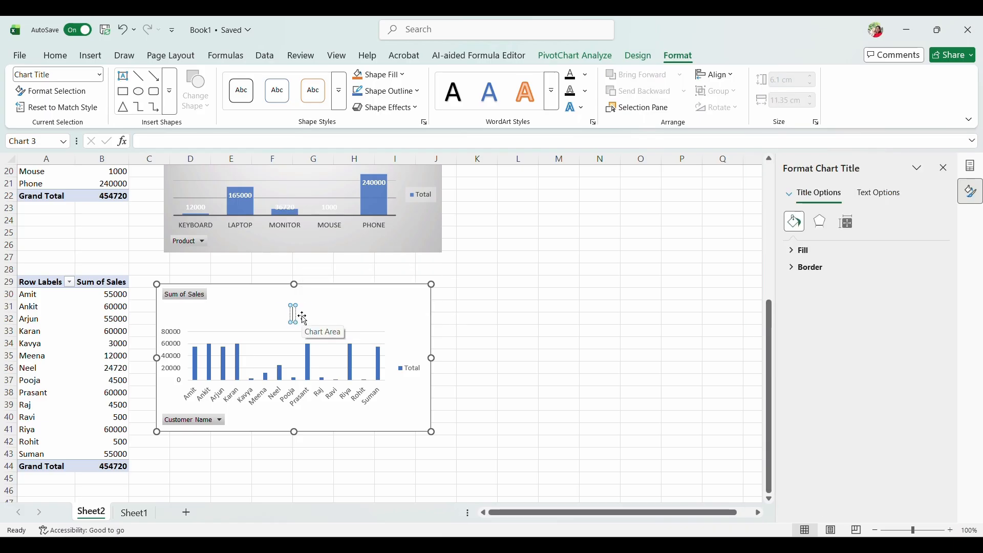
text(P)
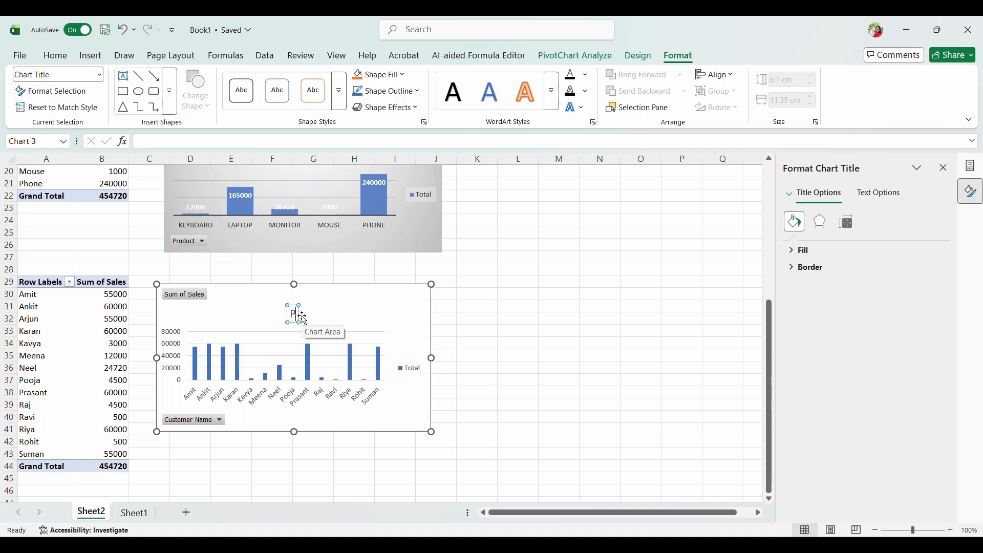
text(erfo)
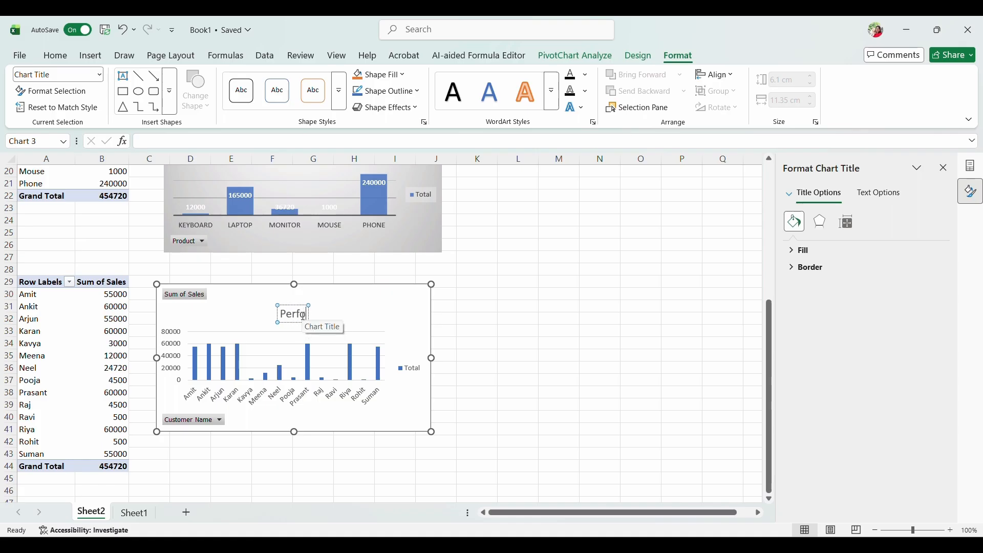
text(rmance)
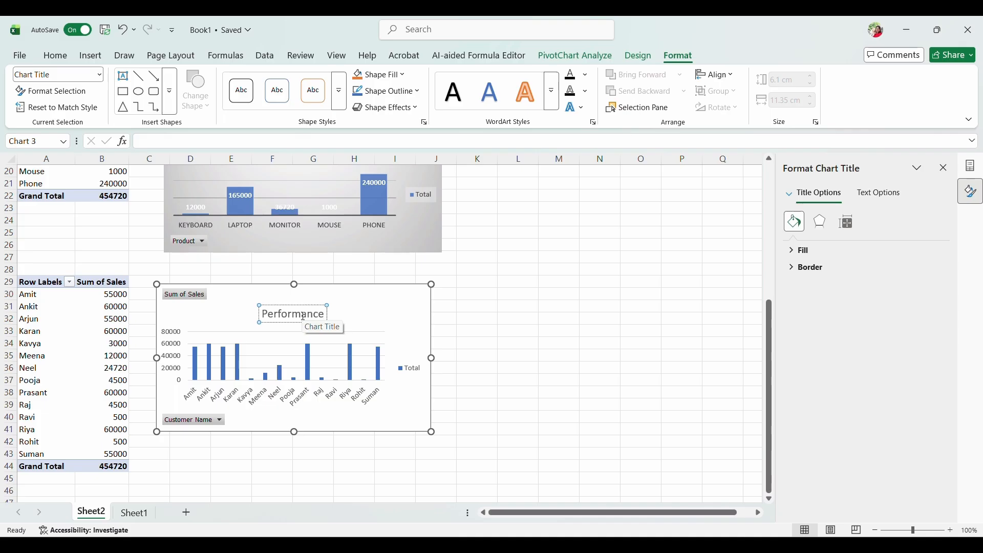
text( By)
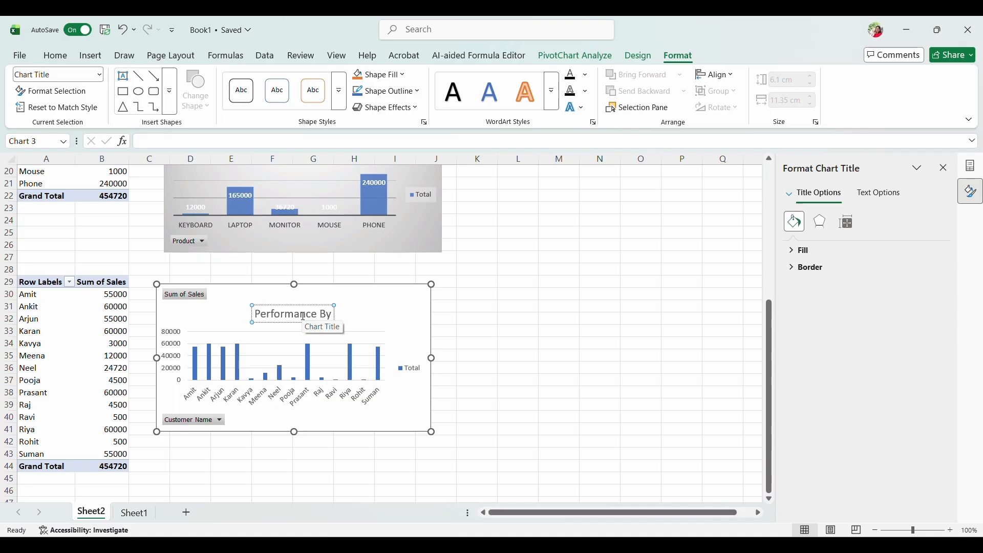
text( Customer)
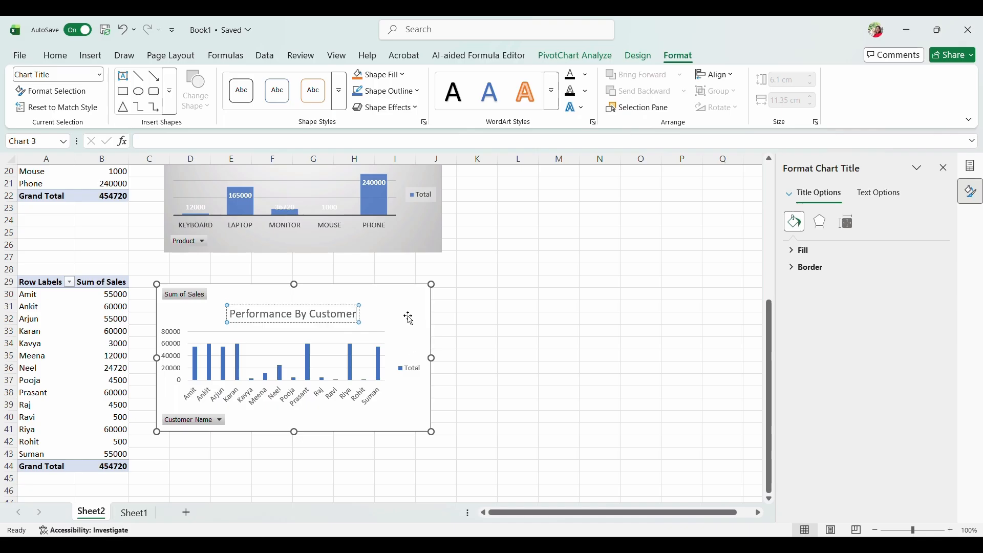
- Change the product sales chart's title to "Product wise Revenue"
scroll(455, 308, up, 1)
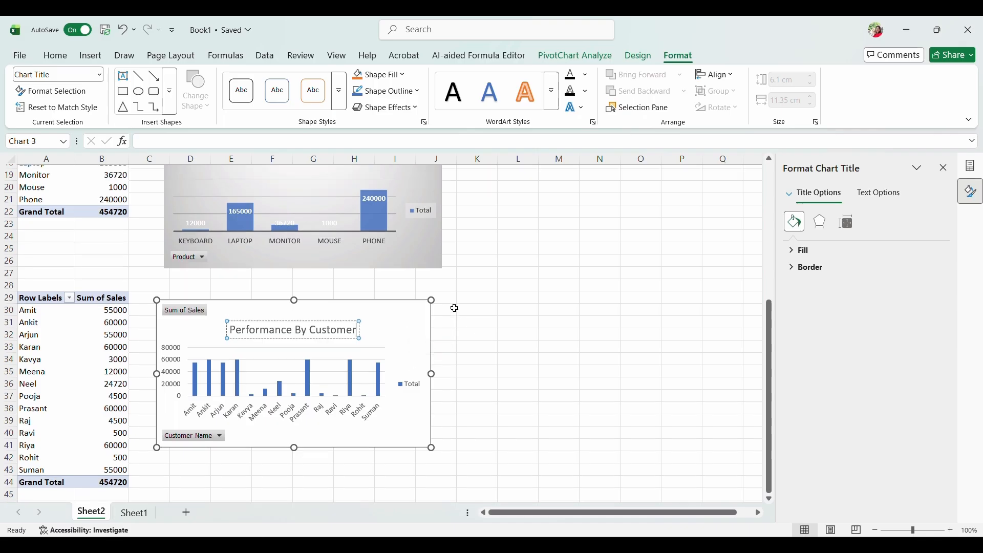
scroll(455, 308, up, 3)
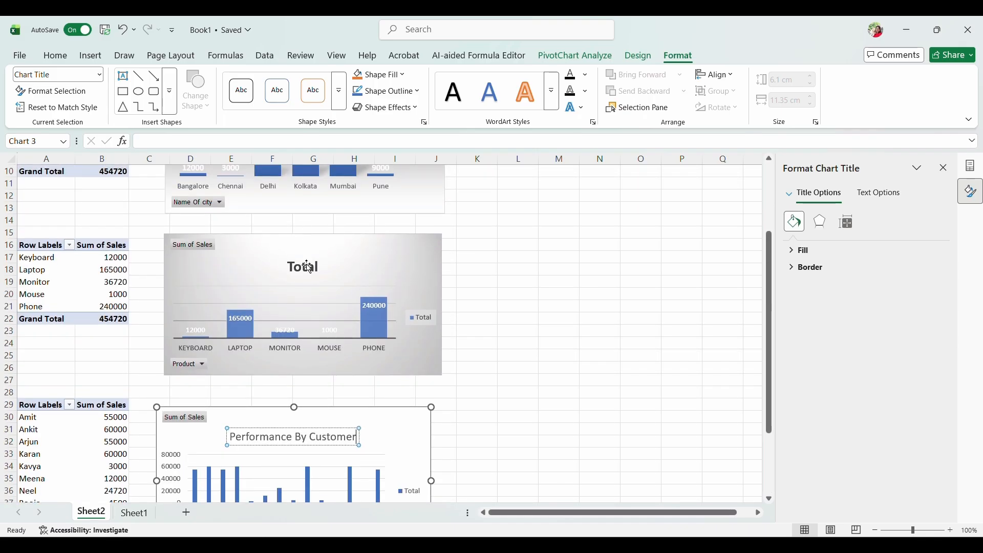
click(306, 267)
click(318, 267)
key(BackSpace)
key(BackSpace)
key(BackSpace)
key(BackSpace)
key(BackSpace)
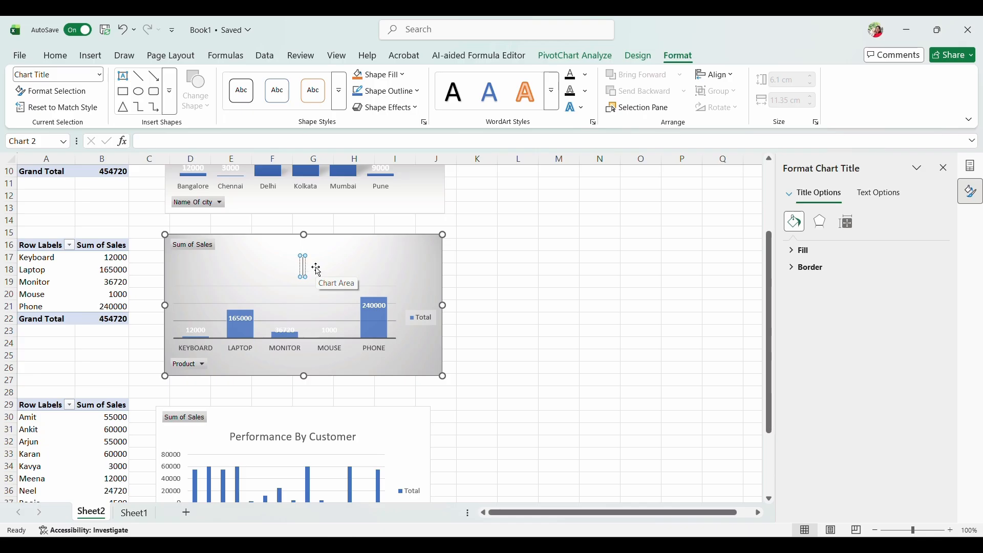
text(Prod)
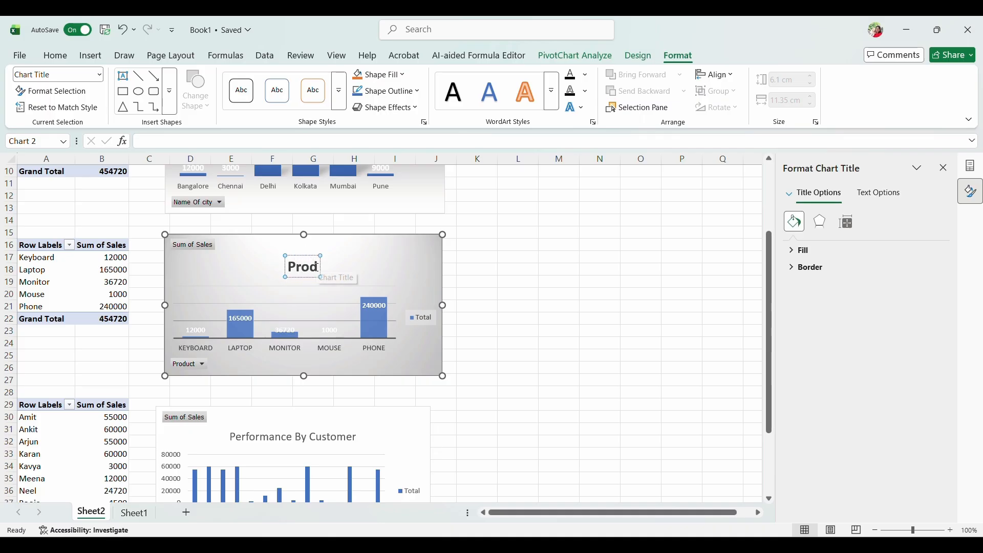
text(uct wi)
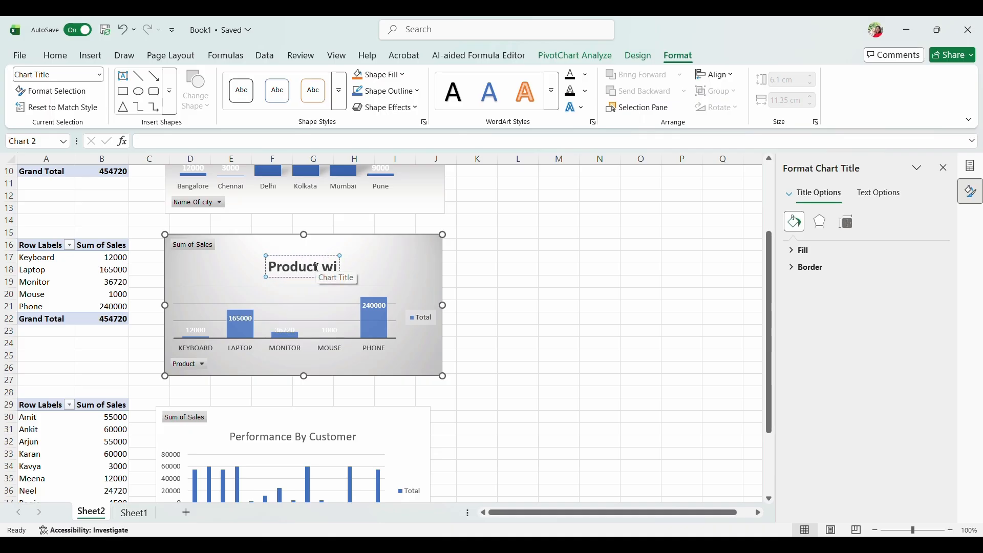
text(se Revenue)
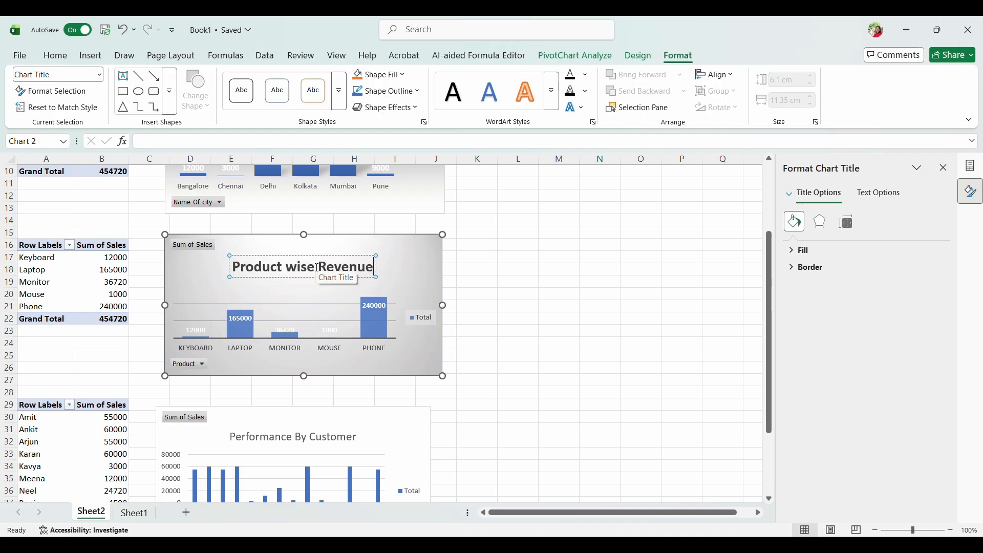
- Apply the sixth chart style, with semi-transparent outlined columns, to the Performance By Customer chart
scroll(426, 425, down, 2)
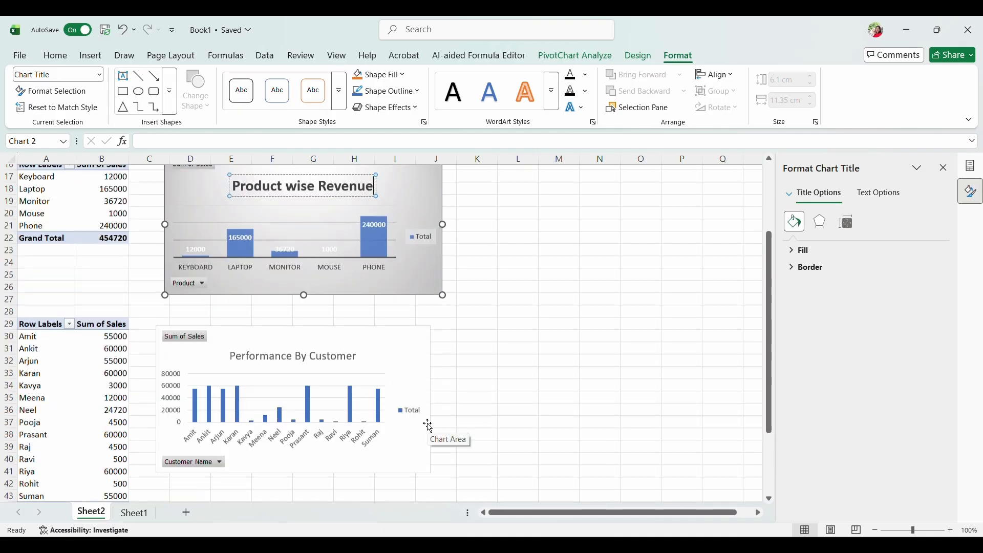
click(417, 347)
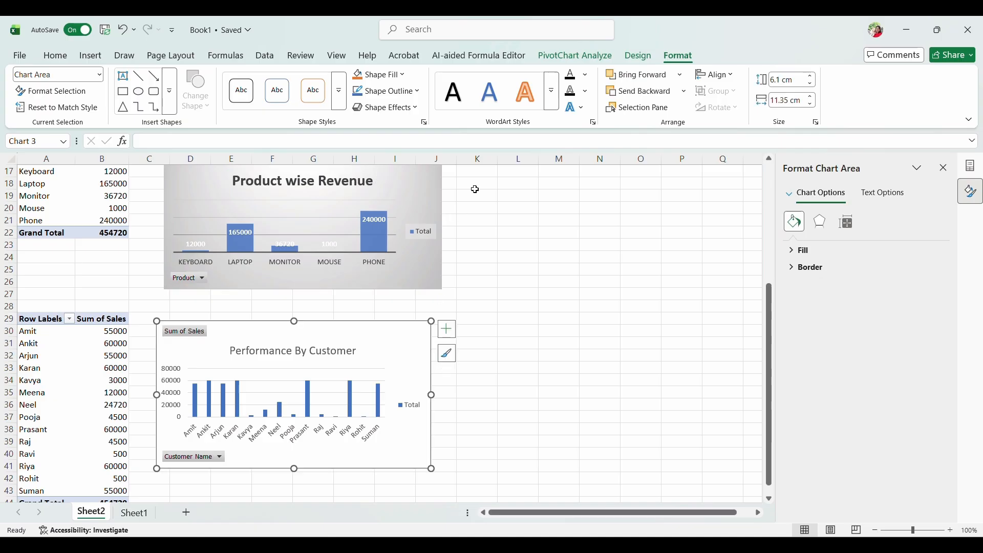
click(612, 57)
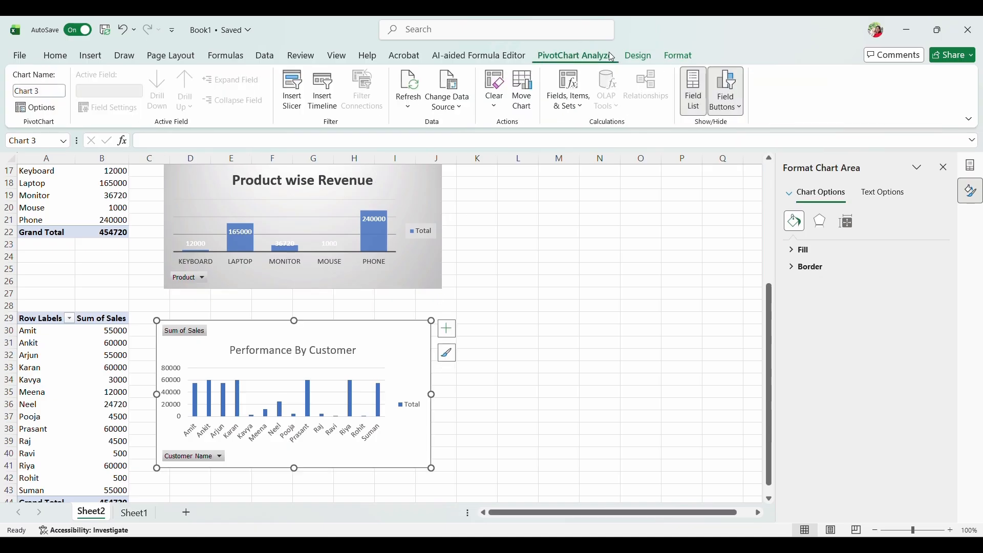
click(640, 57)
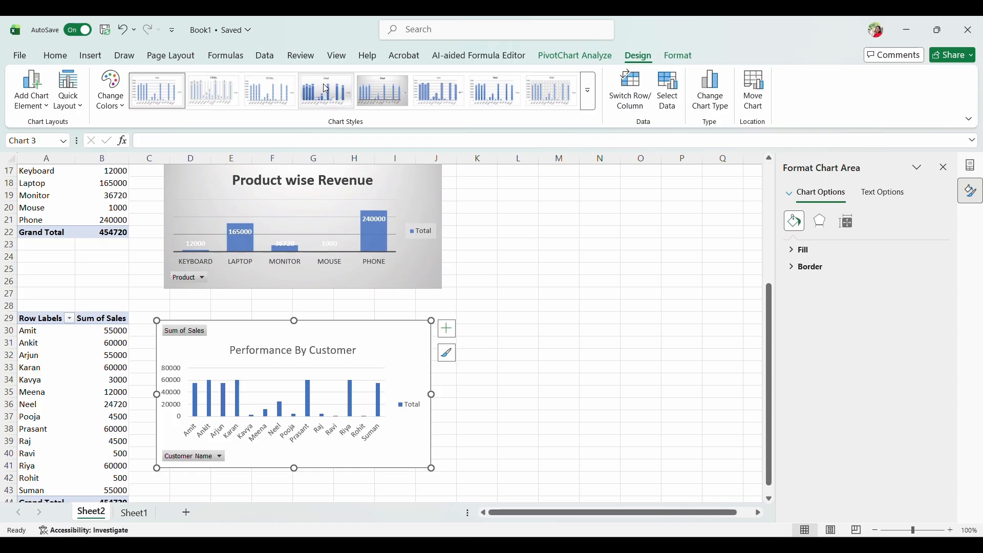
click(459, 102)
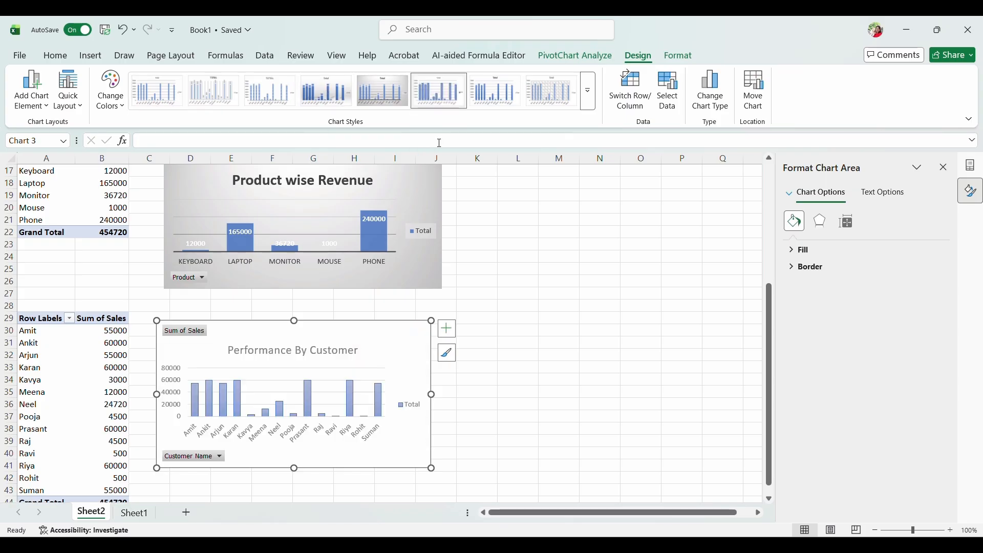
- Copy the range A29:C47 with the customer PivotTable, paste it below the original, and move the duplicate to start at A49
scroll(504, 430, down, 4)
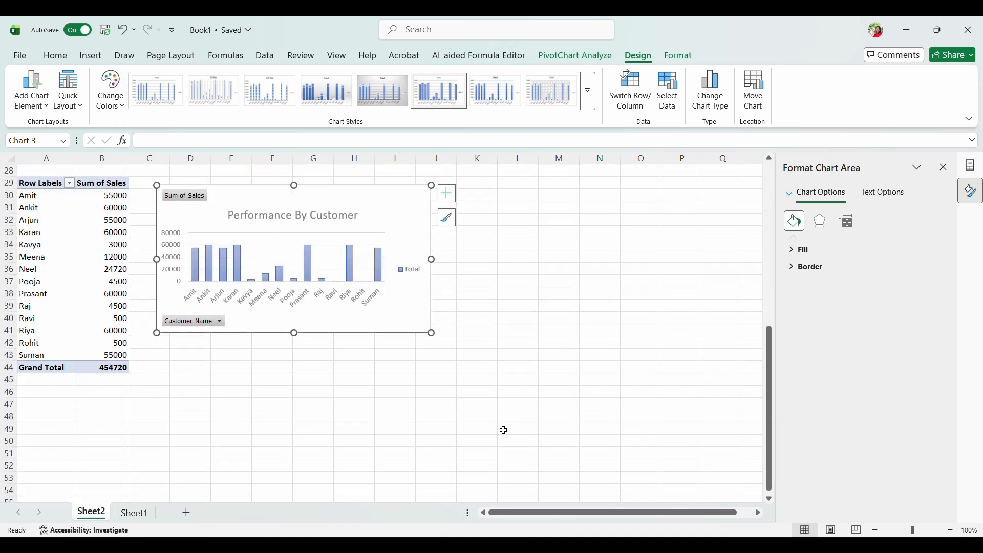
scroll(504, 430, down, 1)
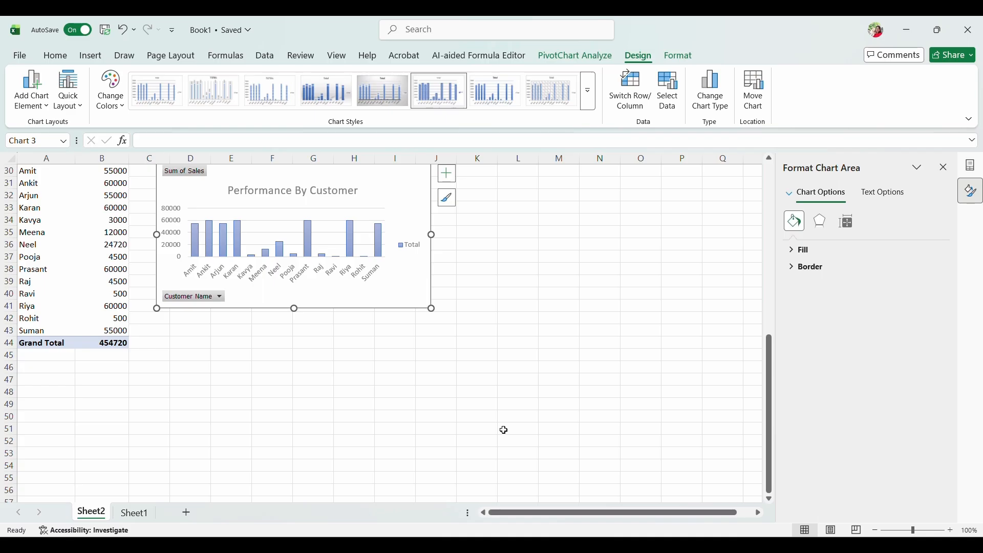
click(593, 57)
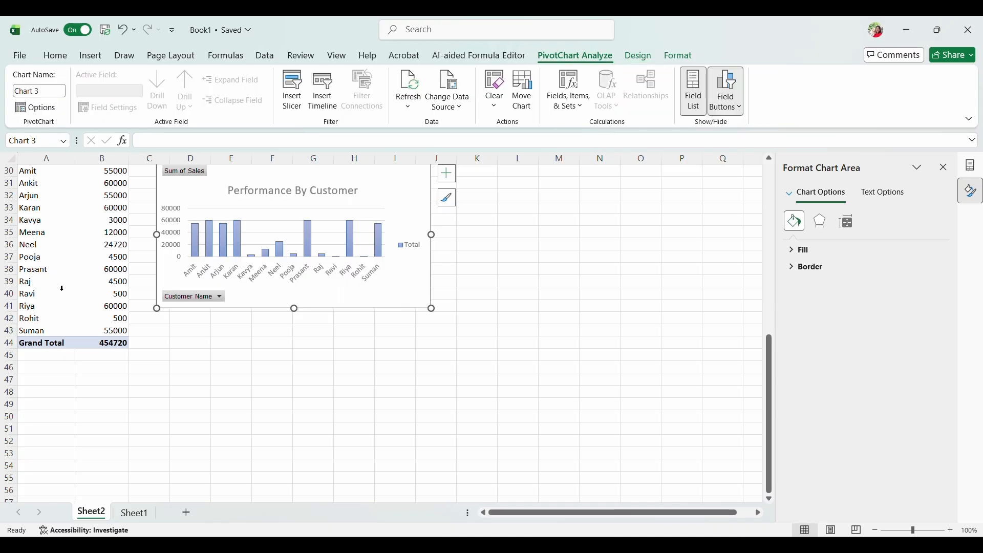
scroll(62, 289, up, 3)
drag(50, 277, 88, 485)
click(163, 489)
drag(163, 489, 31, 266)
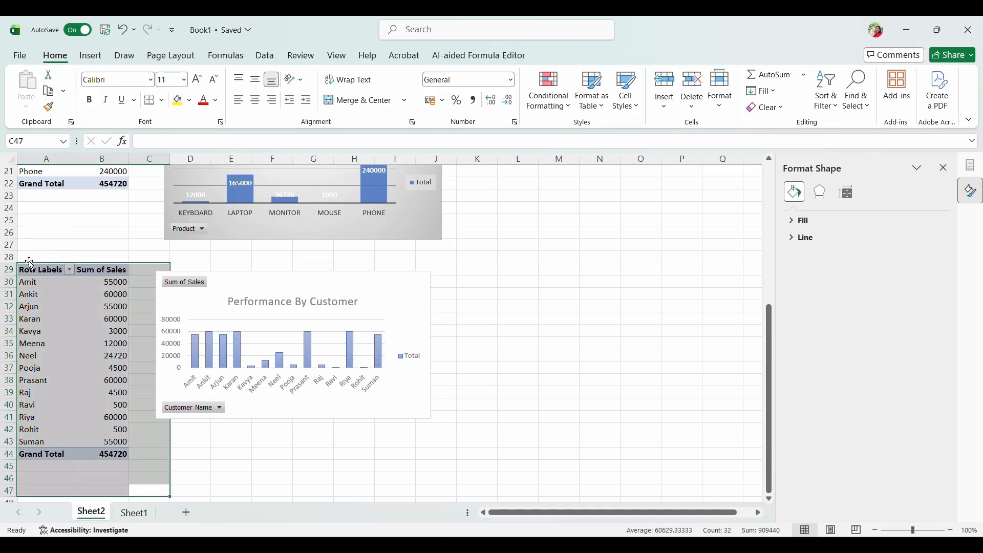
key(ctrl+c)
scroll(166, 349, down, 6)
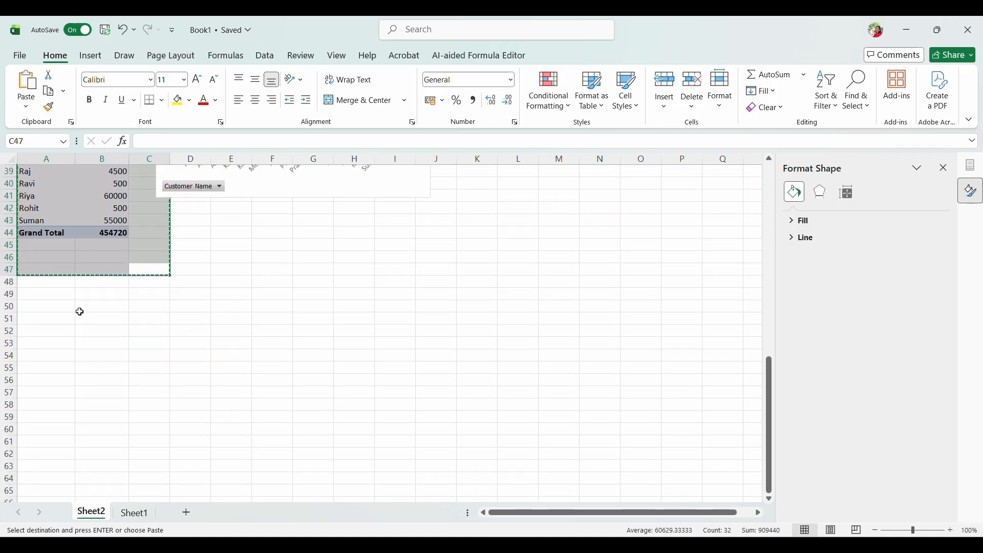
click(80, 311)
key(ctrl+v)
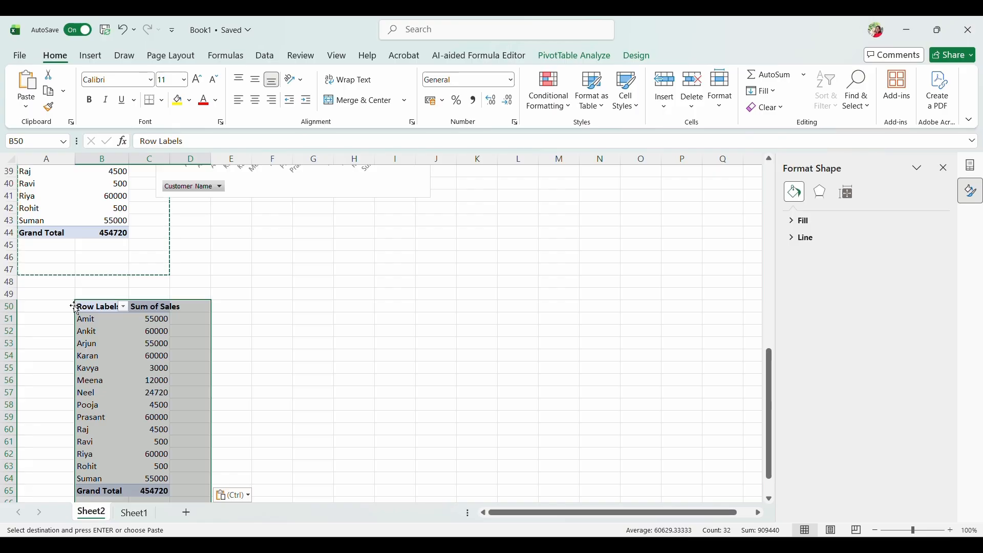
drag(77, 307, 78, 288)
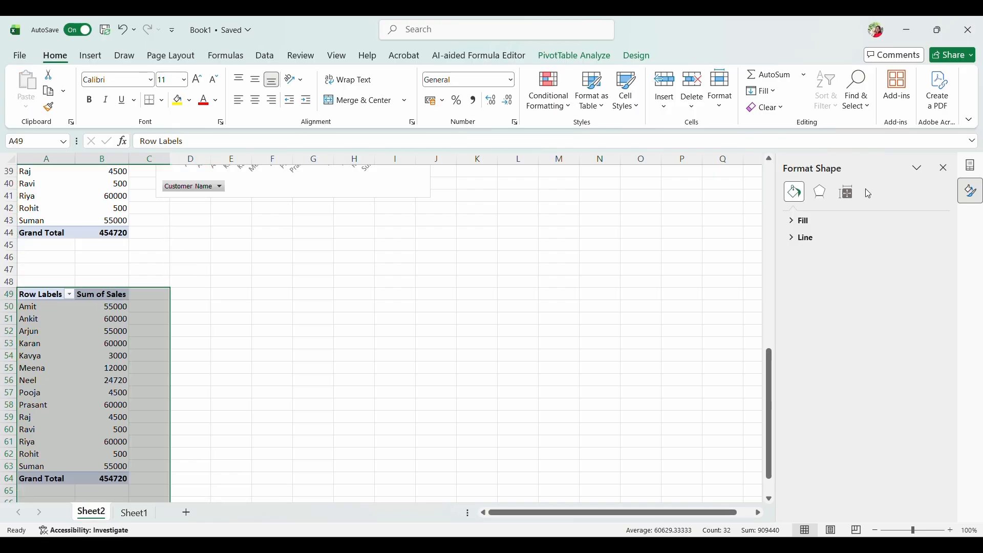
click(947, 169)
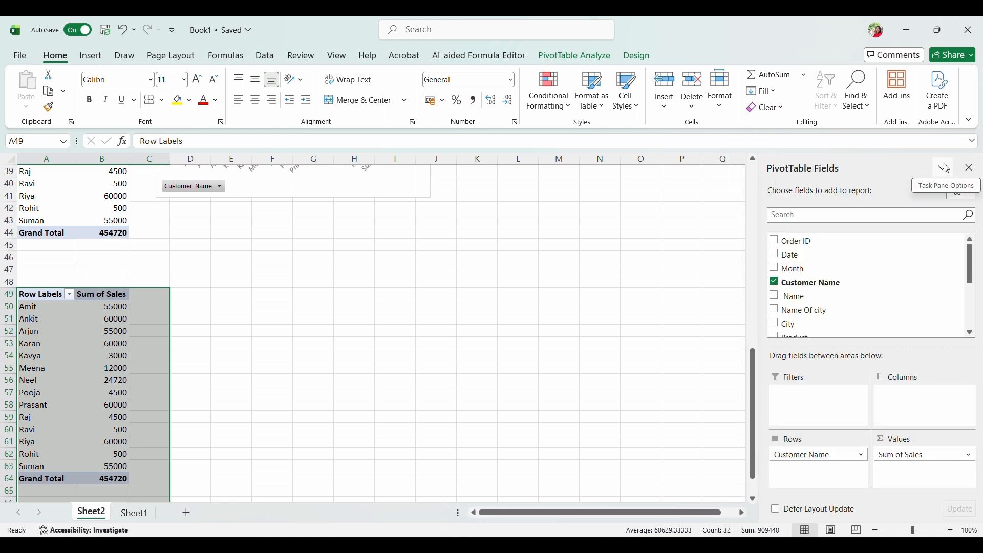
- Replace Customer Name with Payment Mode as the row field of the pivot table starting at A49
click(777, 283)
scroll(816, 298, down, 2)
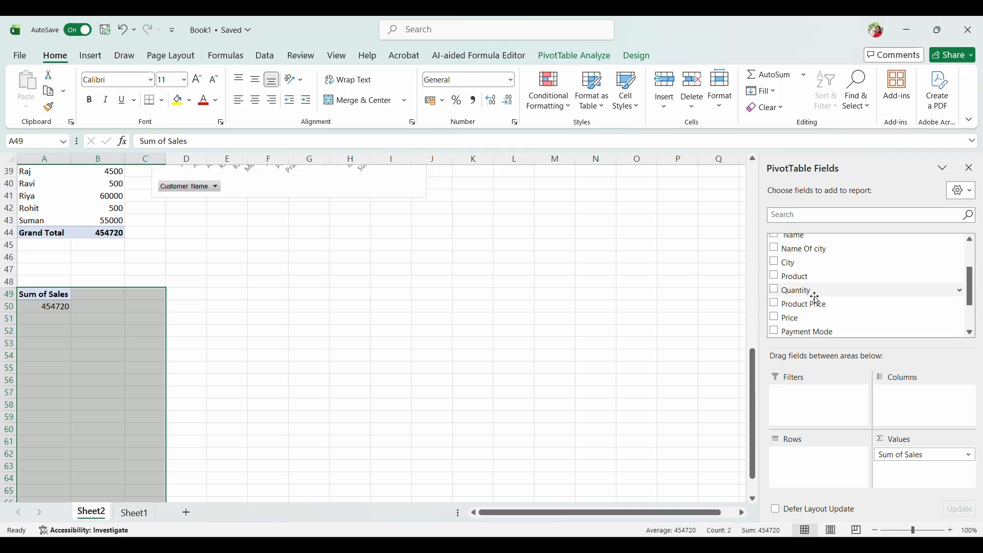
click(777, 332)
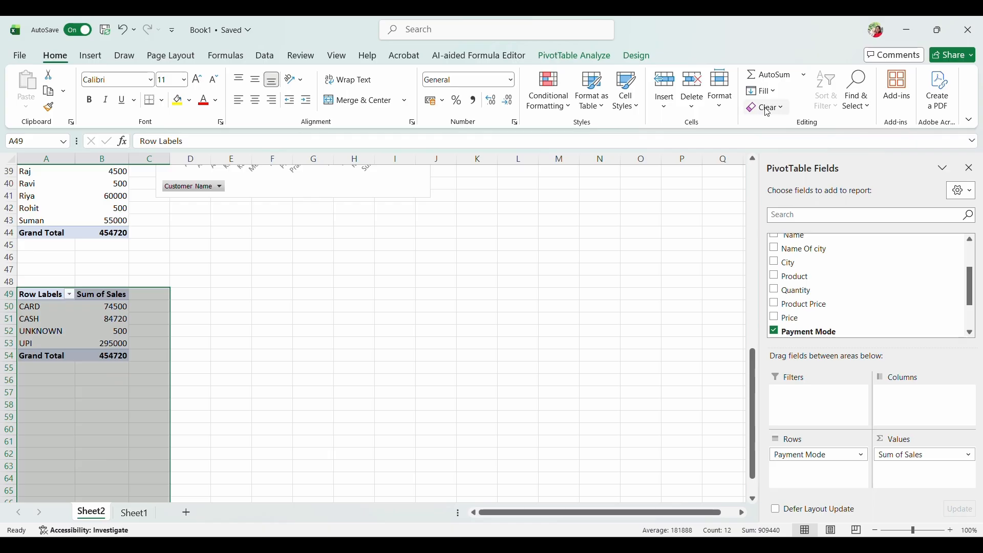
- Insert a pie PivotChart for the payment mode pivot table, sized about 5.4 cm high by 8.1 cm wide, and place it beside the table
click(591, 57)
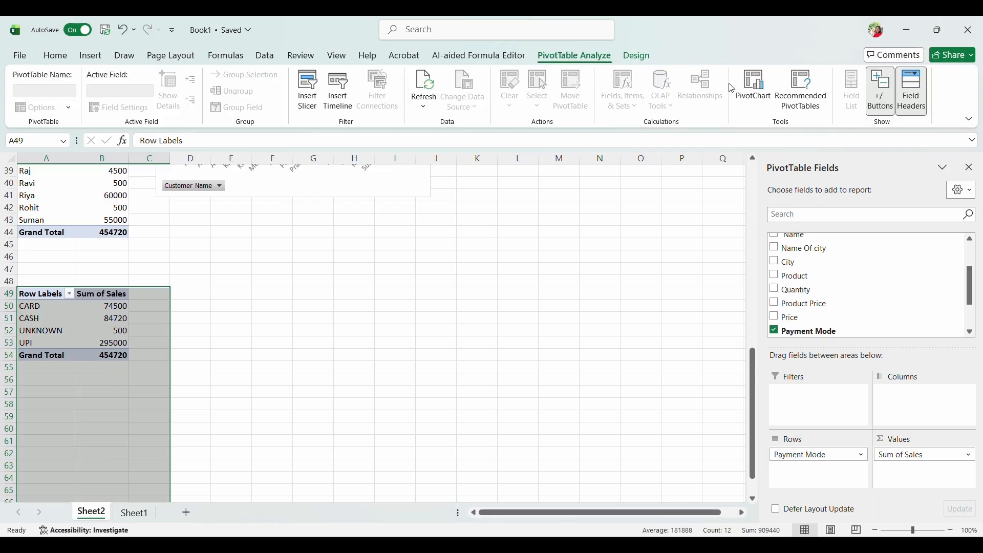
click(755, 89)
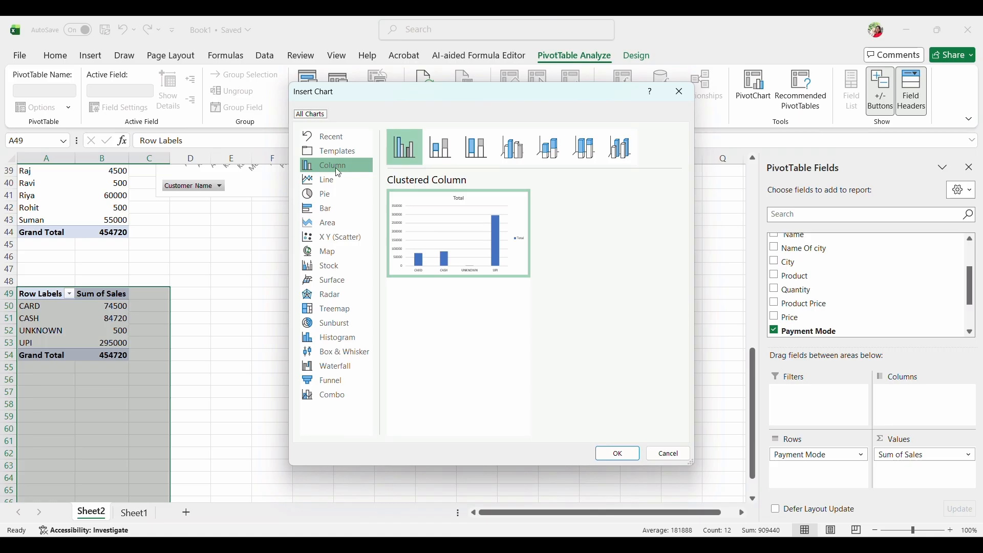
click(330, 195)
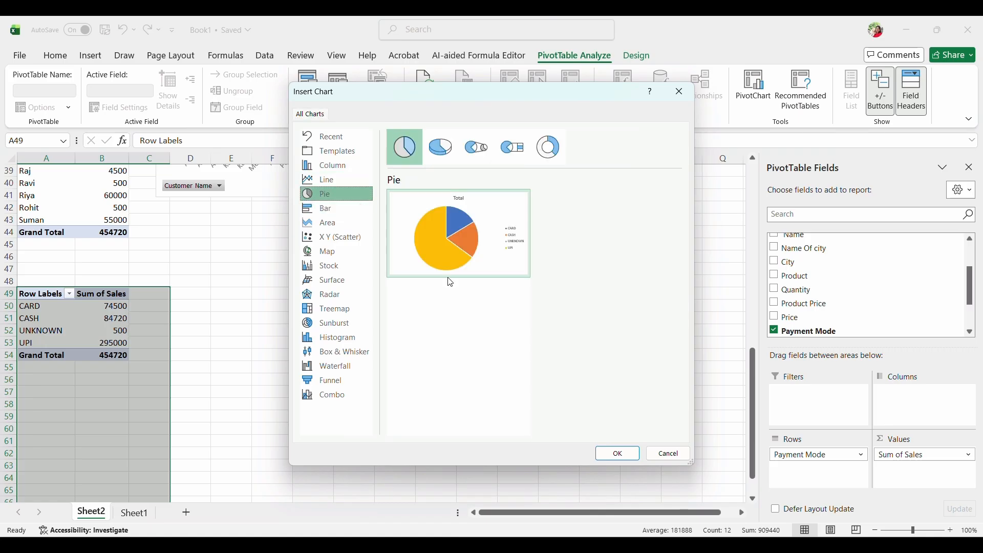
click(611, 456)
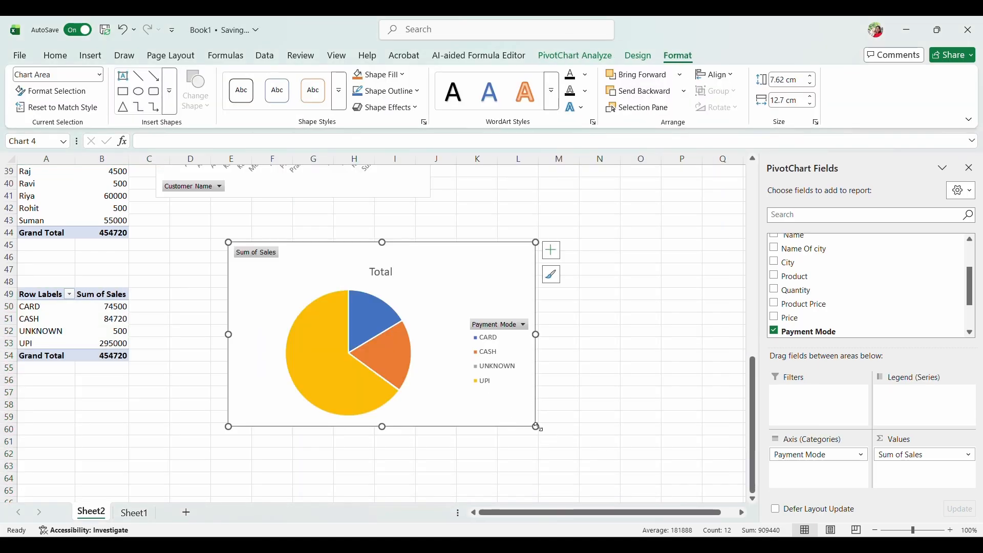
drag(533, 423, 421, 369)
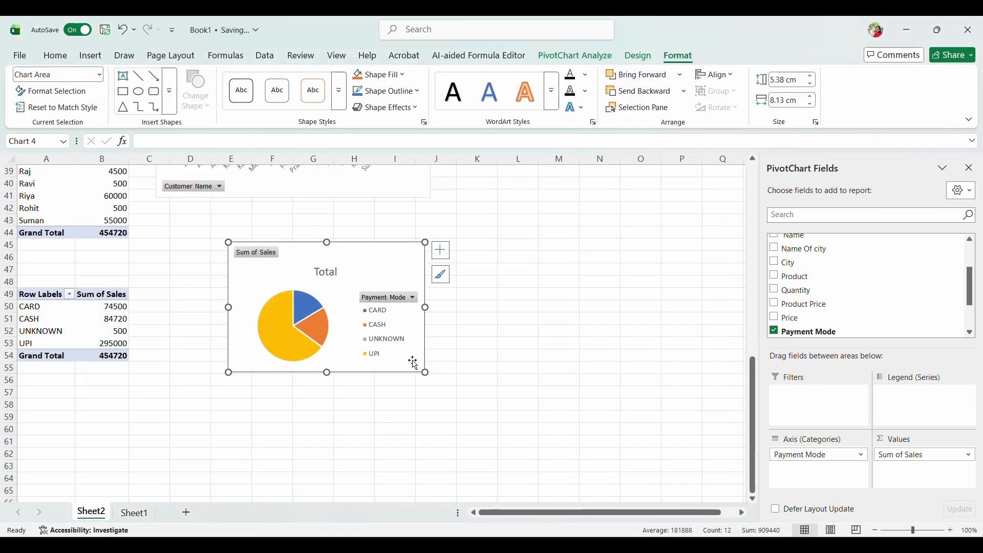
drag(323, 266, 303, 268)
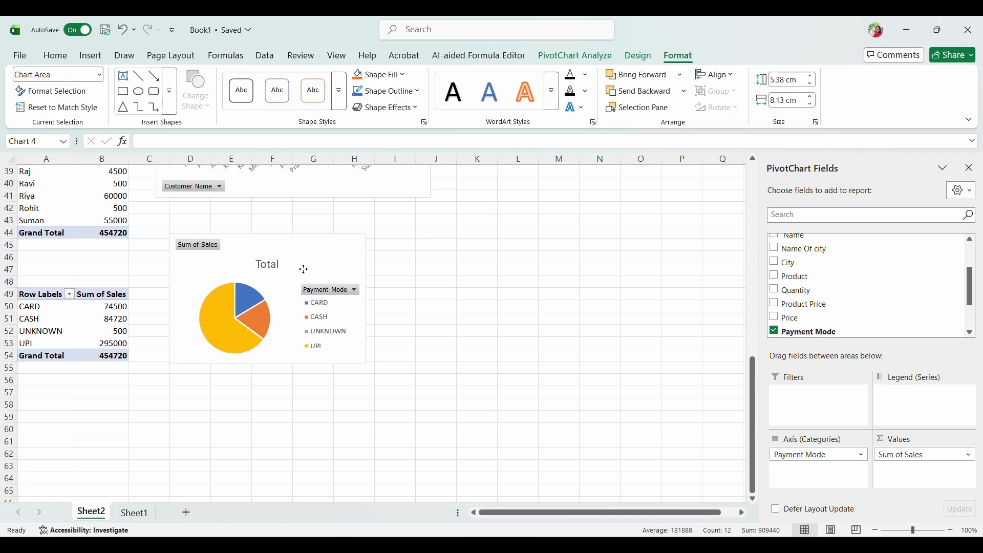
- Change the pie chart's title to "Usages of Payment Mode"
click(273, 265)
double_click(274, 265)
key(Delete)
text(Usages of)
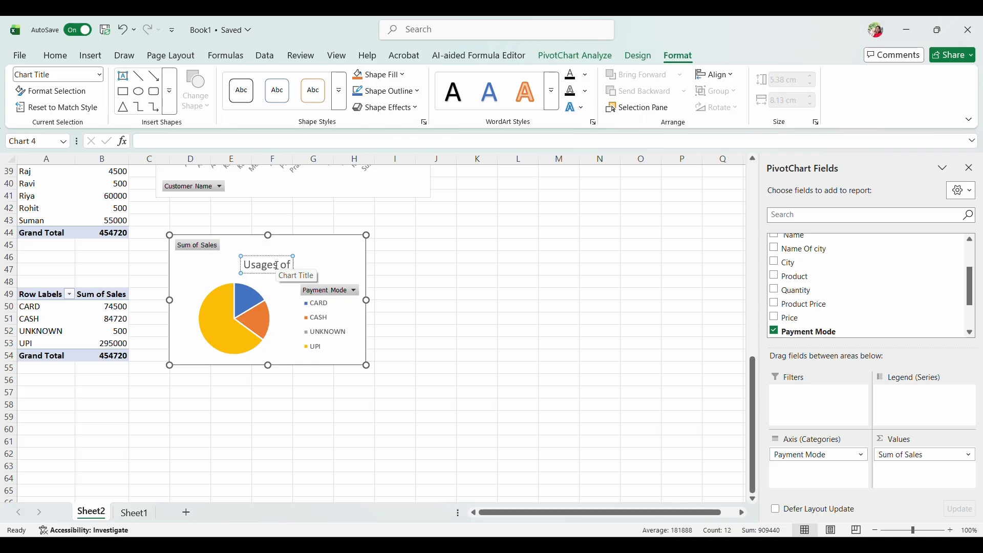
text( Pa)
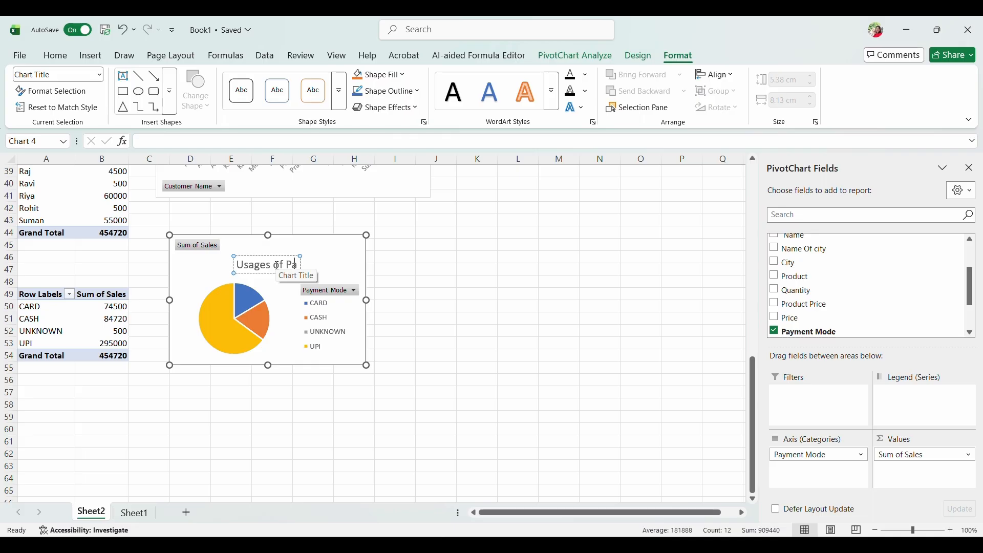
text(yment Mode)
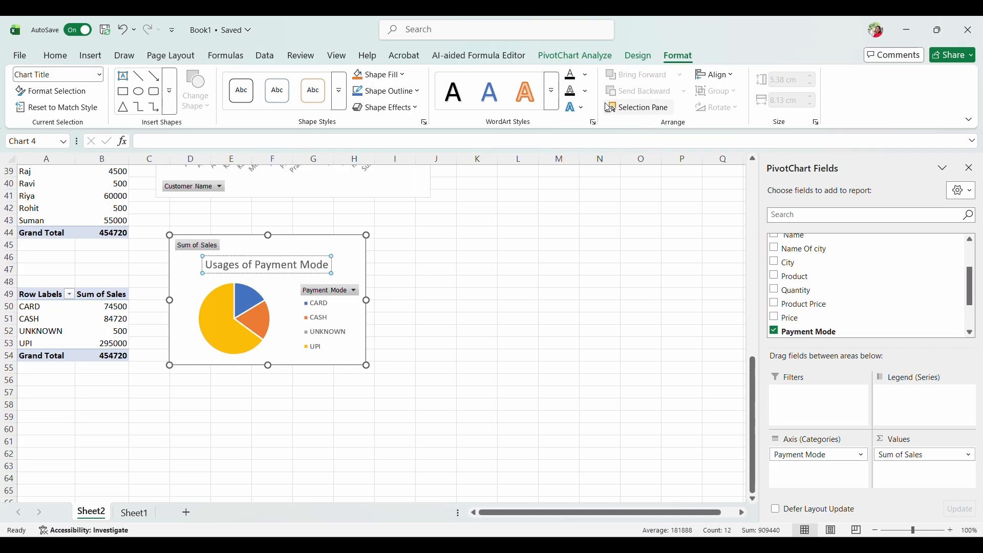
- Apply the chart style with a bold uppercase title and percentage labels to the pie chart, and enlarge the chart slightly
click(643, 57)
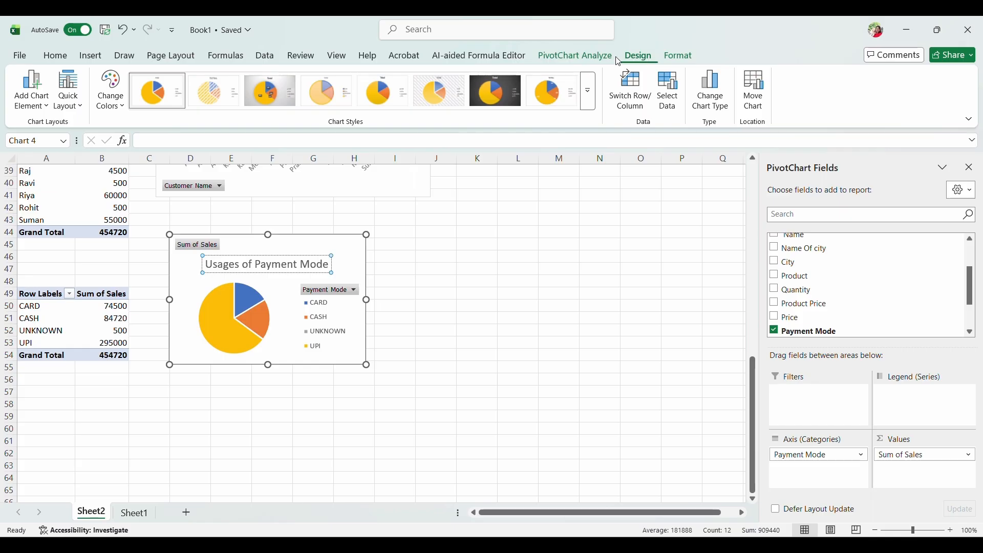
click(431, 94)
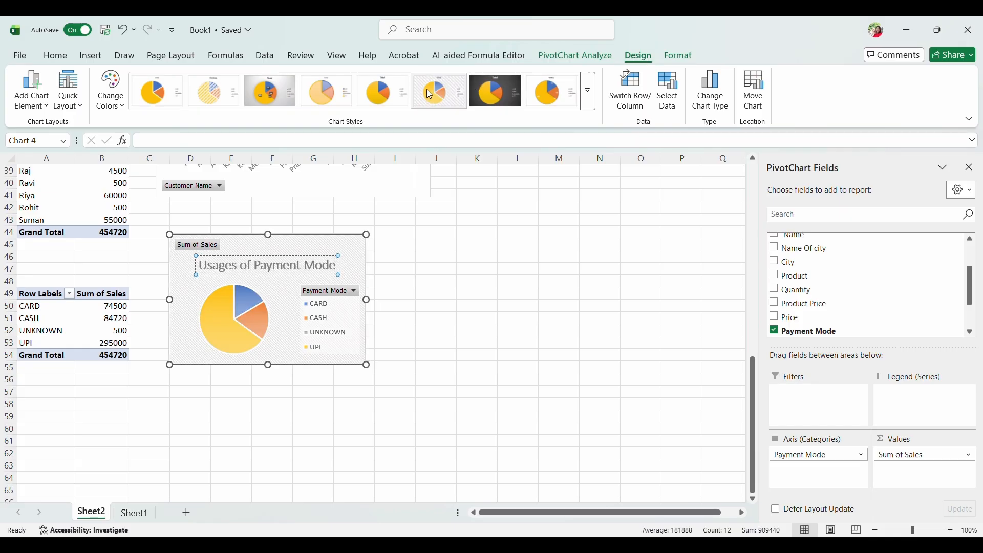
click(551, 97)
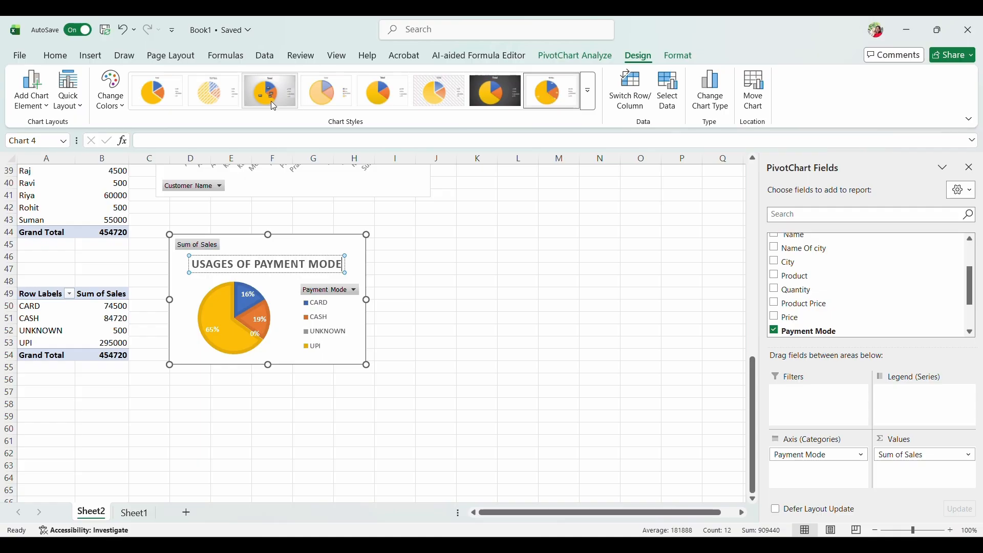
drag(367, 364, 377, 370)
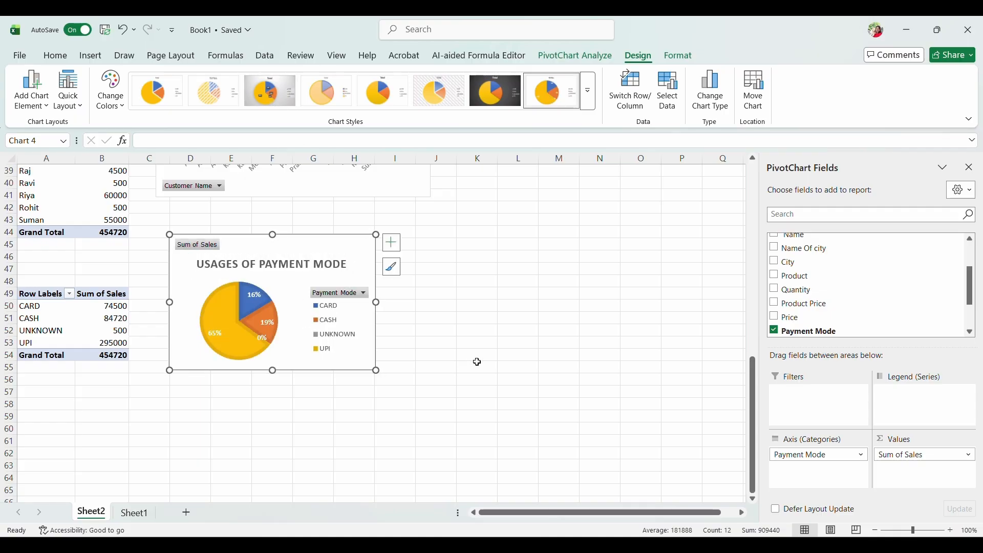
- Copy the city sales pivot table in A3:B10 and paste it at L3
scroll(494, 346, up, 1)
scroll(494, 349, up, 10)
scroll(493, 348, up, 2)
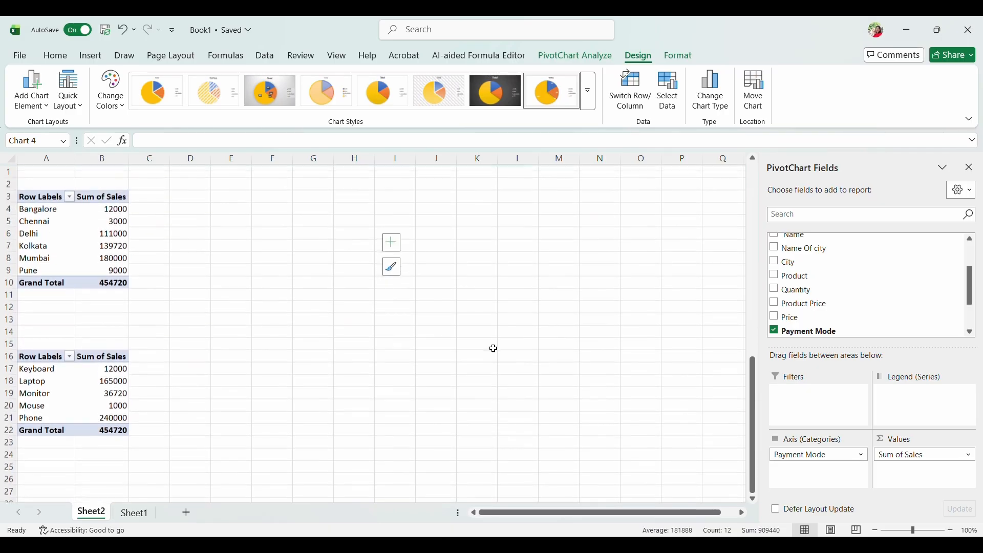
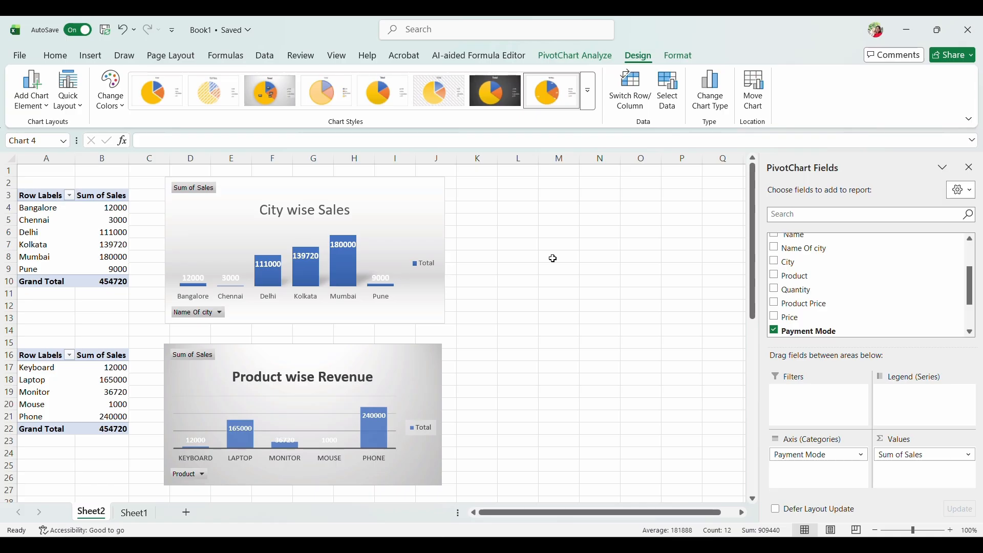
click(46, 197)
drag(73, 197, 95, 281)
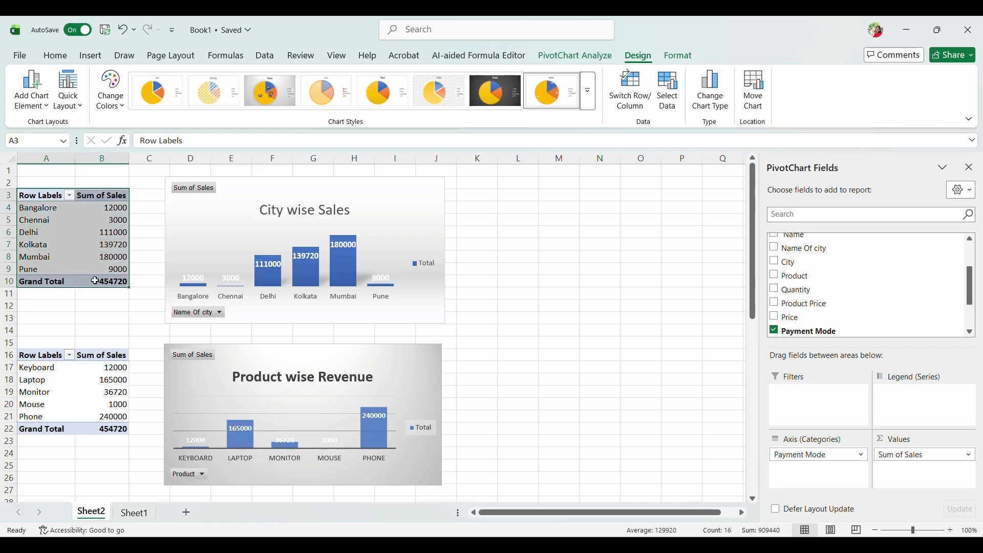
text(chennai)
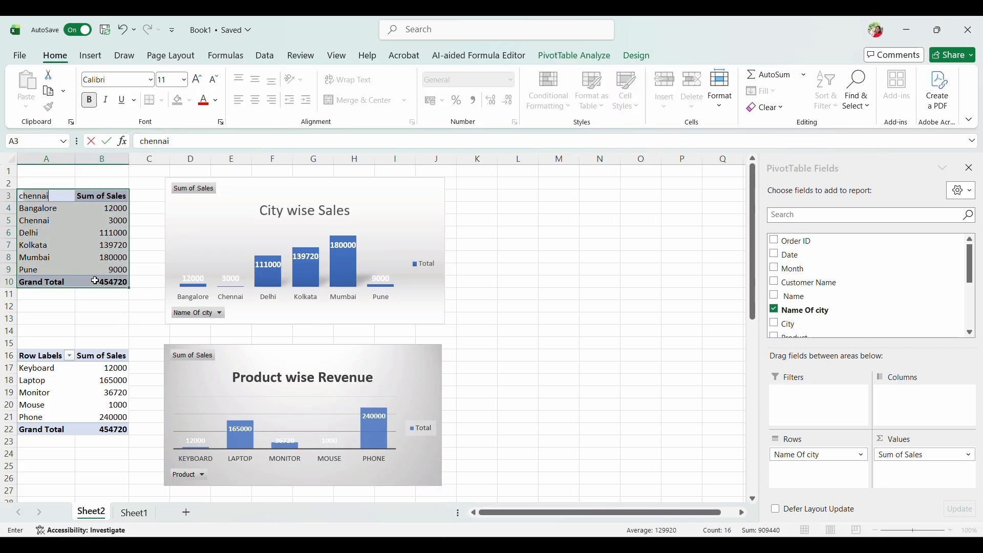
click(532, 194)
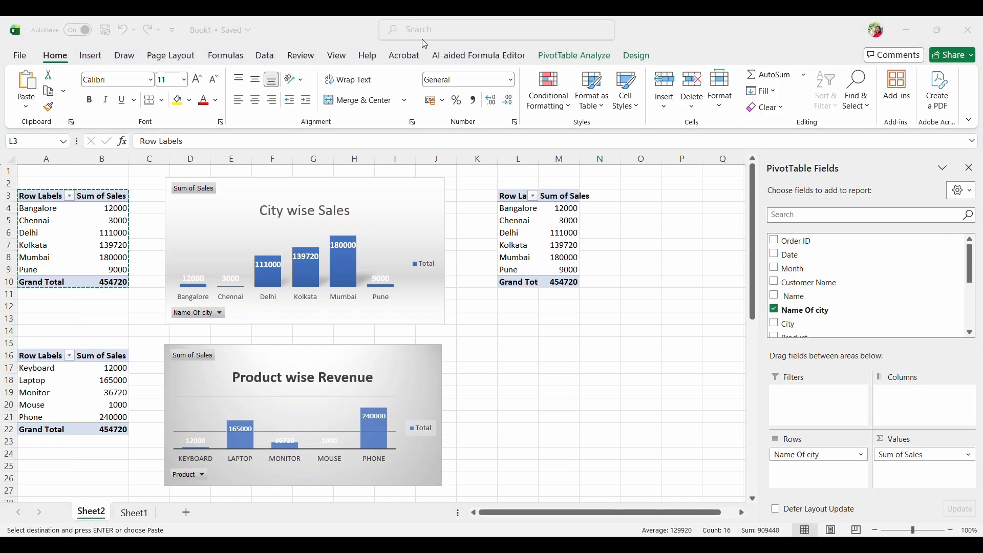
- Remove the Name Of city field from the pasted pivot table at L3, keeping only the Sum of Sales value
click(775, 309)
click(776, 310)
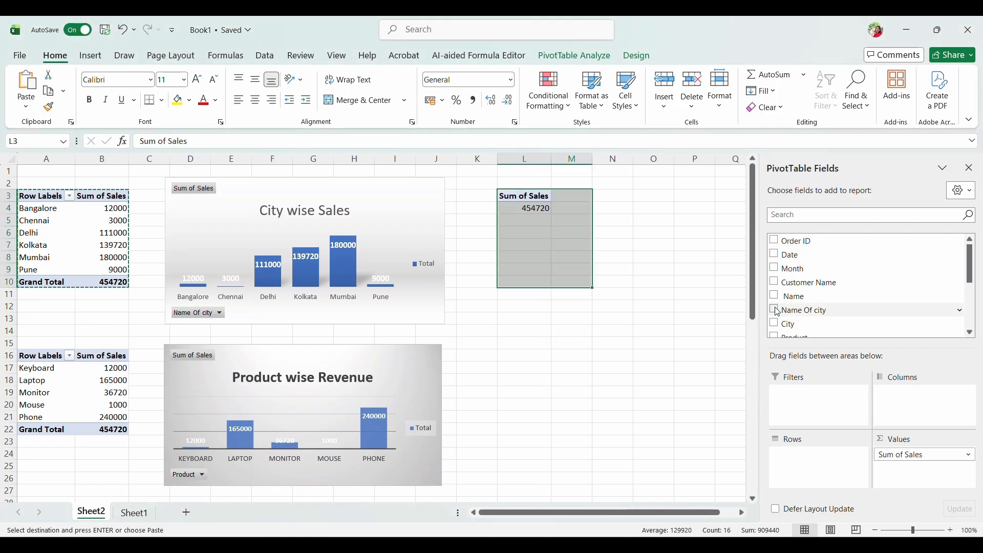
click(527, 209)
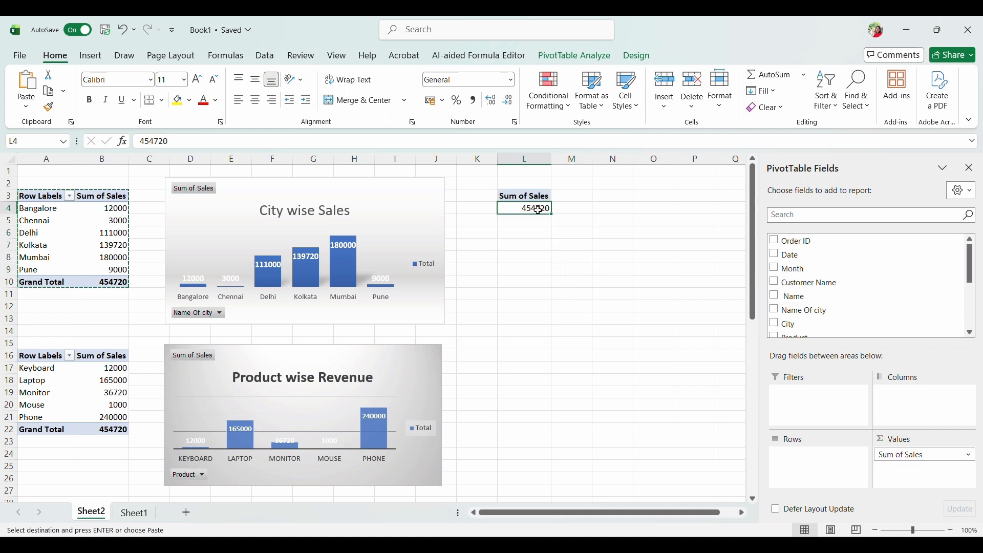
double_click(528, 199)
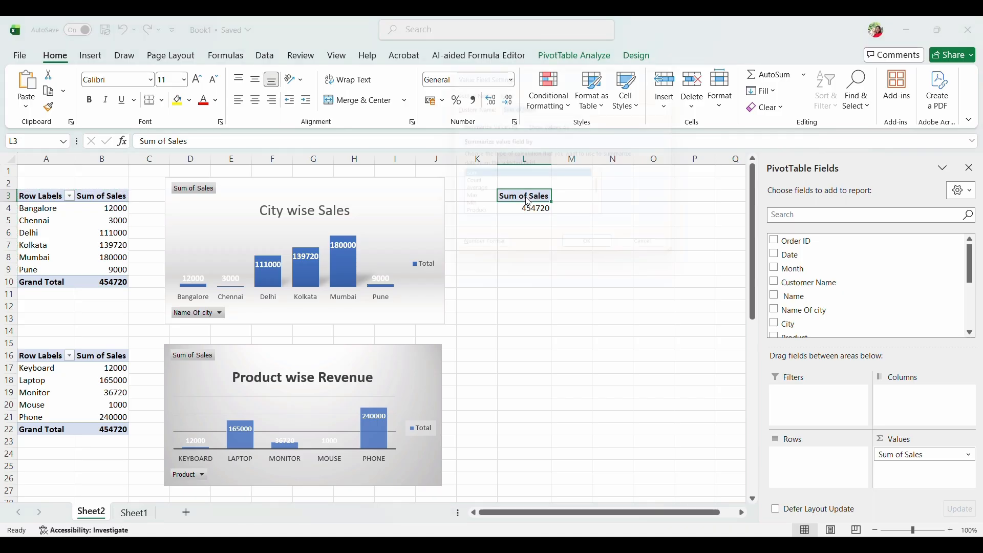
click(670, 260)
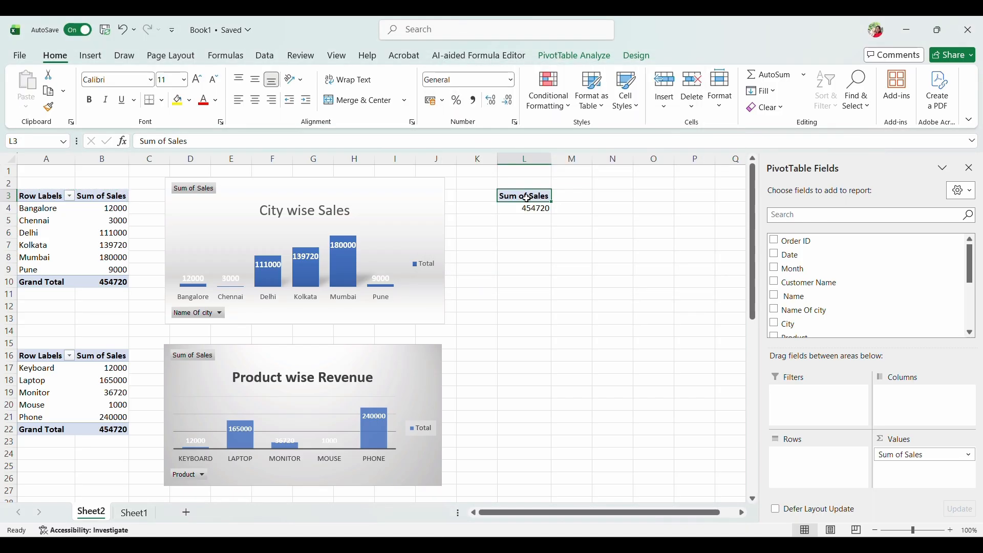
double_click(528, 198)
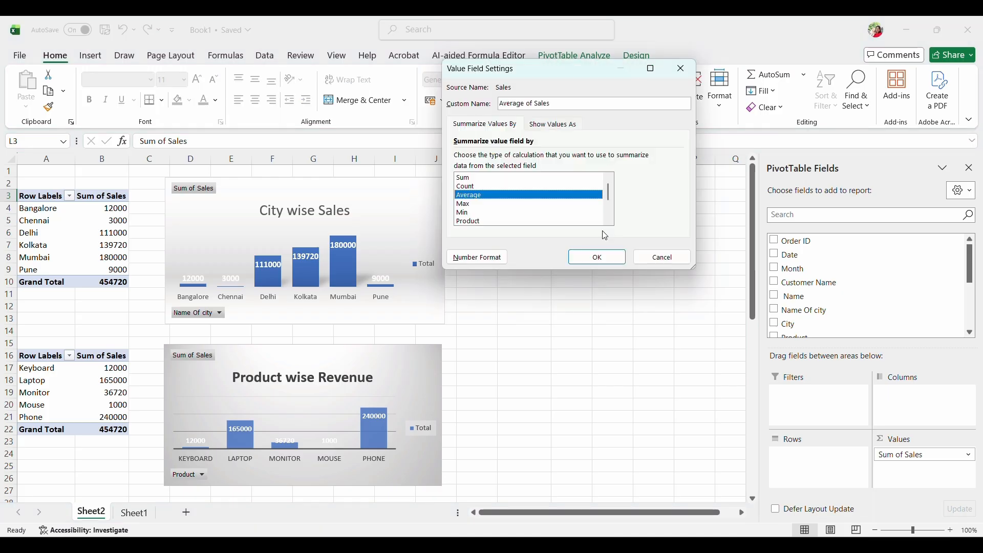
click(662, 257)
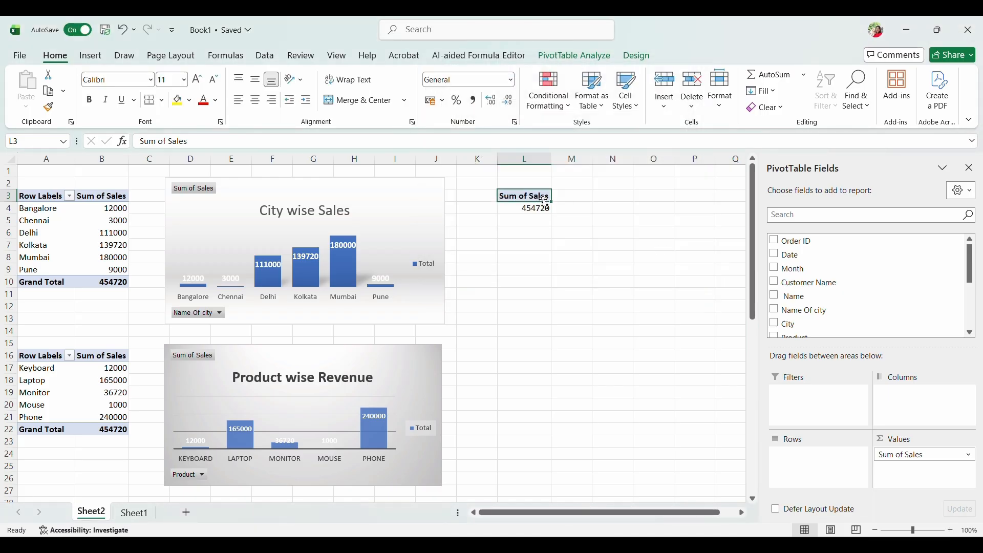
- Rename the Sum of Sales header in L3 to "Total Sales"
click(168, 140)
drag(166, 139, 132, 139)
key(BackSpace)
text(Total)
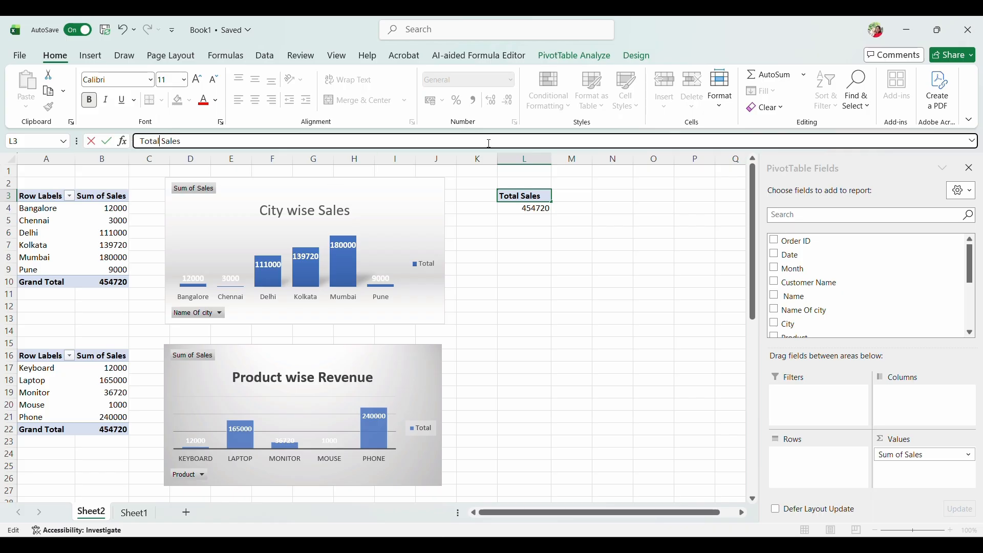
click(536, 214)
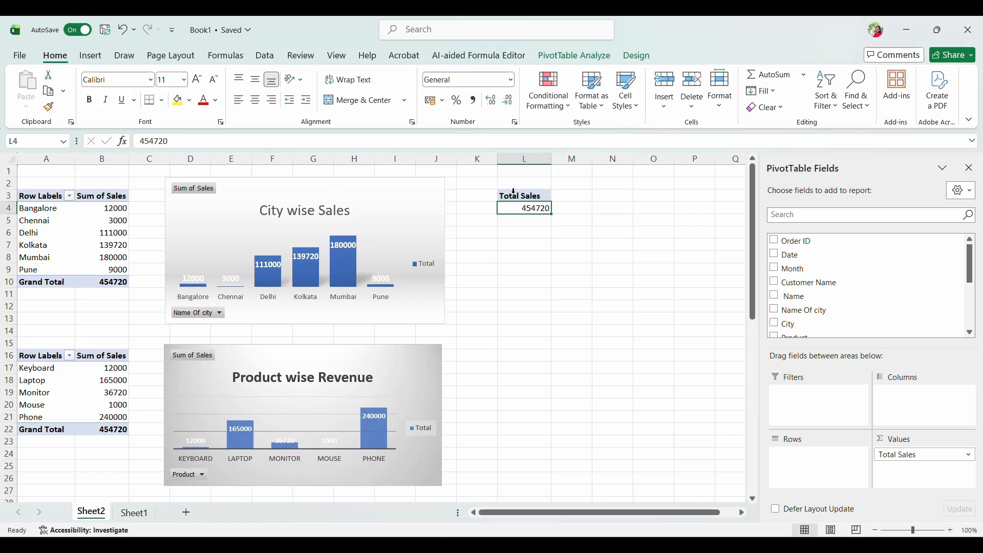
- Copy the Total Sales pivot table in L3:L4 and paste it at M3
click(514, 191)
drag(513, 191, 541, 207)
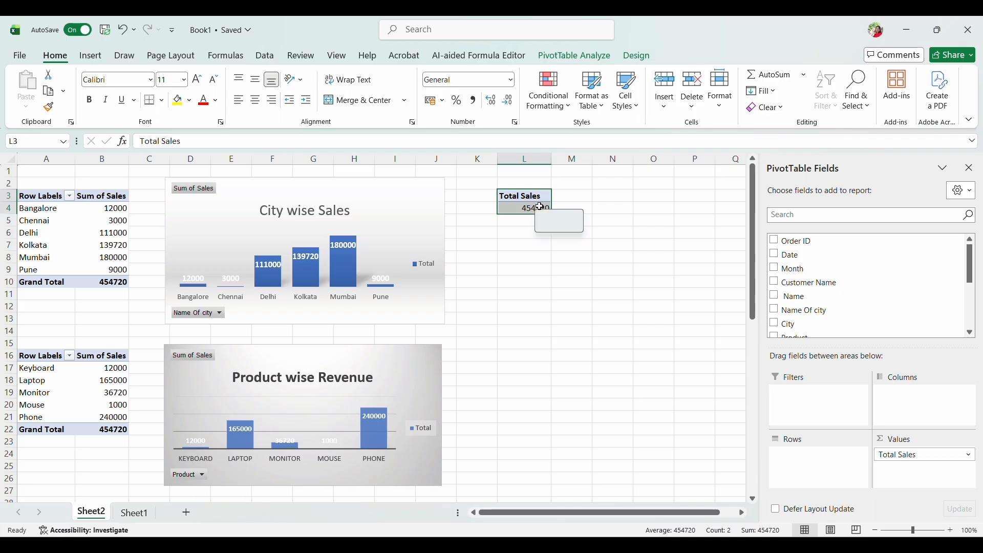
key(ctrl+c)
click(582, 198)
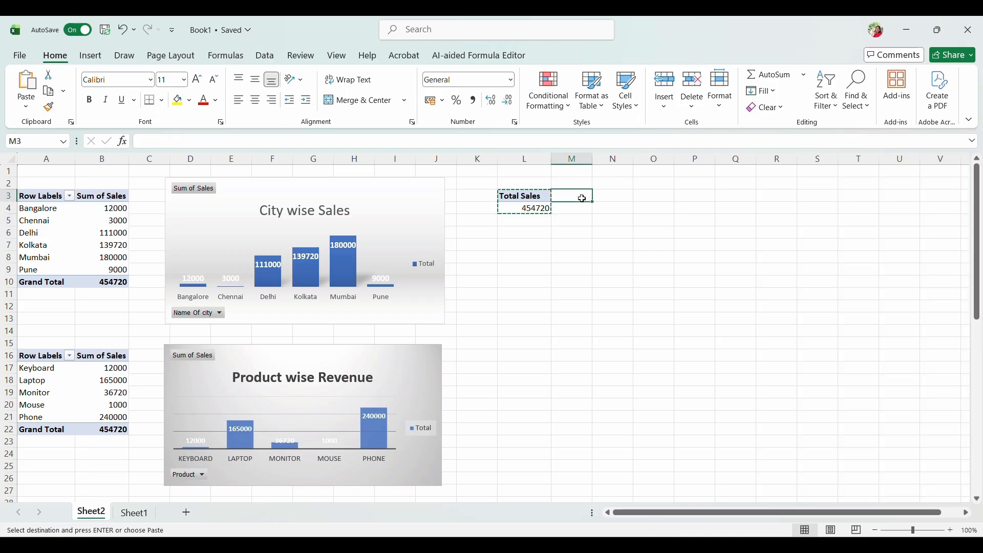
key(ctrl+v)
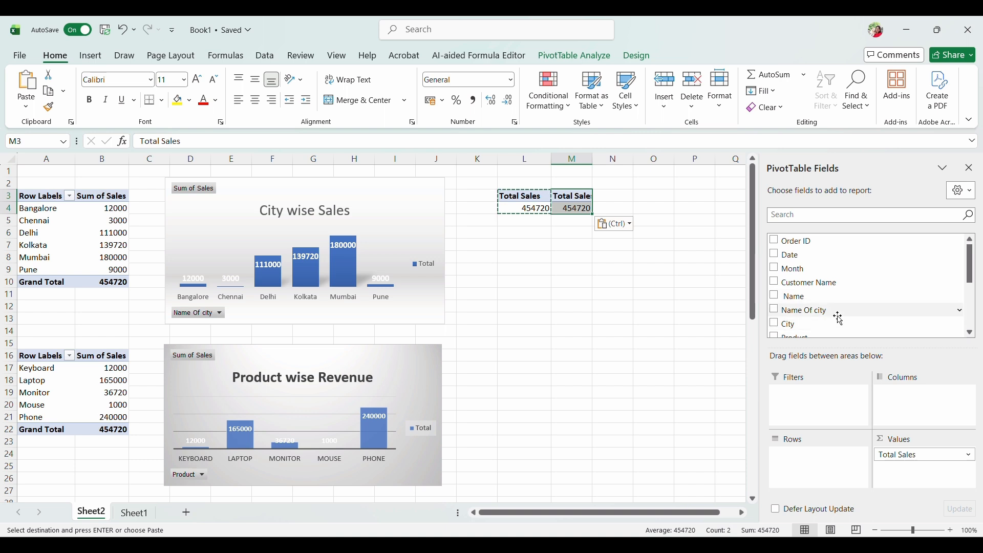
- Summarize the values of the pivot table at M3 by Average
click(587, 207)
right_click(587, 208)
key(Escape)
right_click(587, 208)
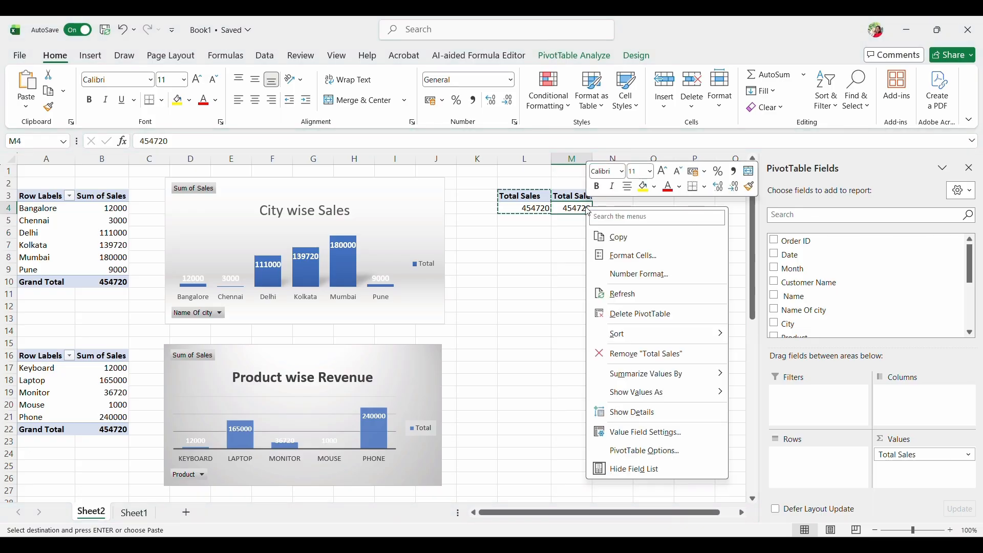
mouse_move(720, 398)
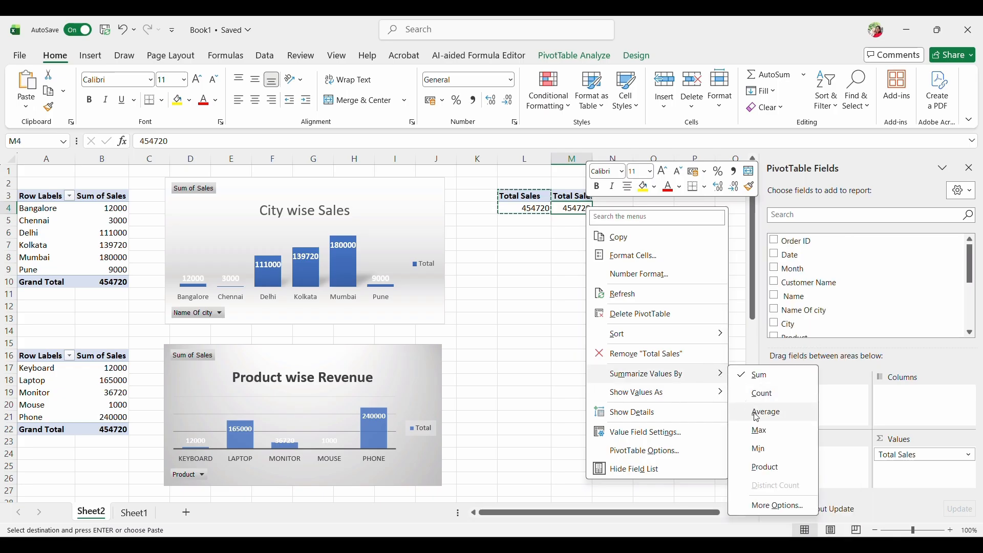
click(757, 418)
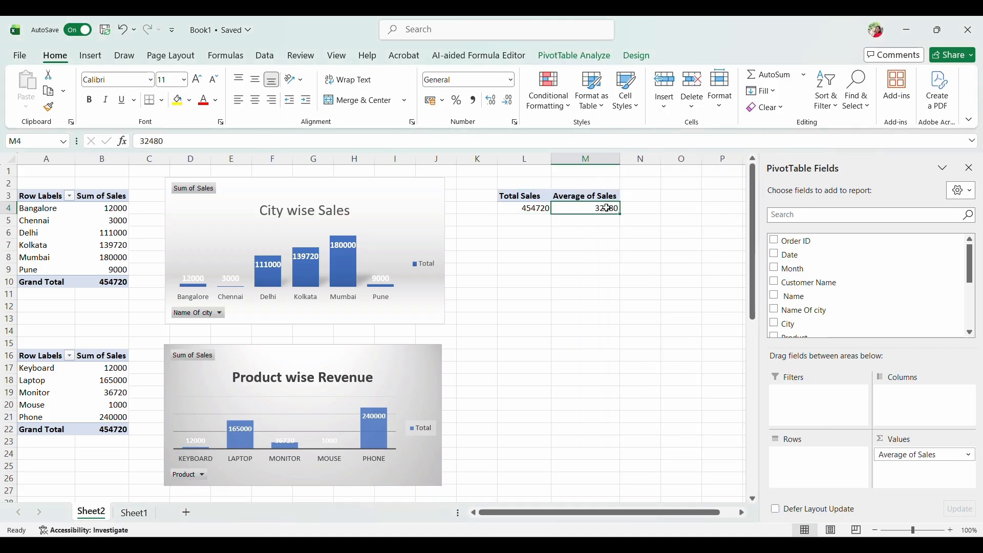
- Copy the Average of Sales pivot table in M3:M4 and paste it at N3
click(578, 200)
drag(578, 199, 594, 208)
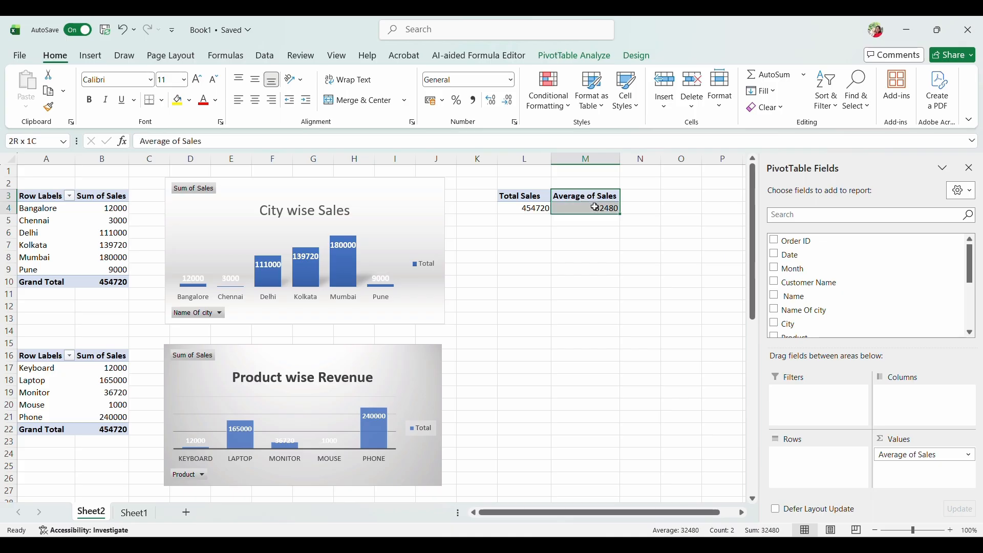
key(ctrl+c)
click(633, 198)
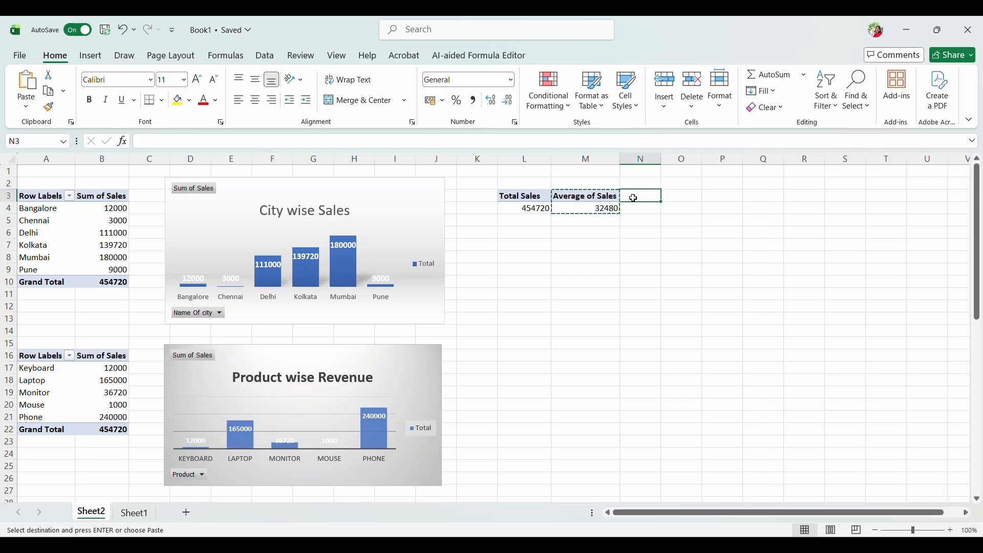
key(ctrl+v)
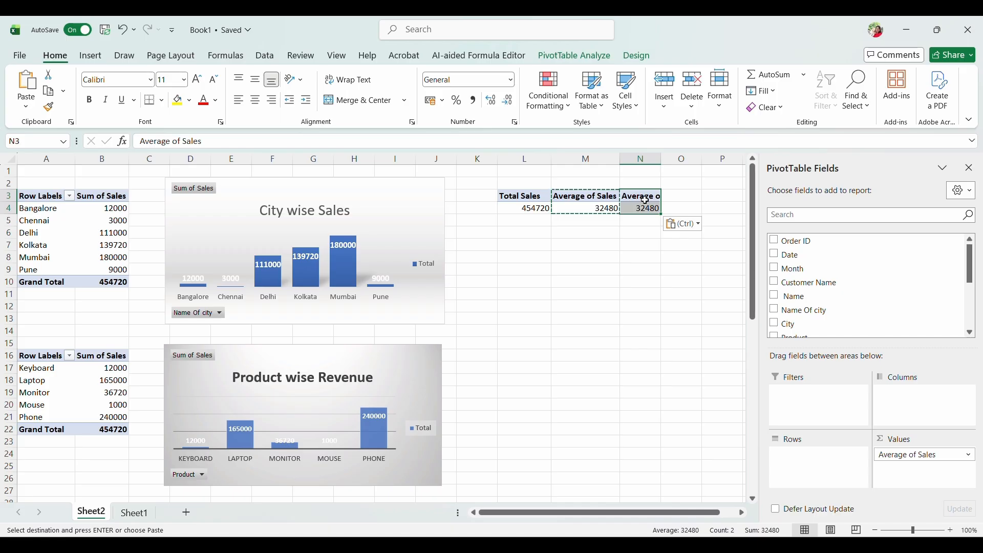
- Replace the Sales field with Product Price in the values of the pivot table at N3
scroll(826, 248, down, 3)
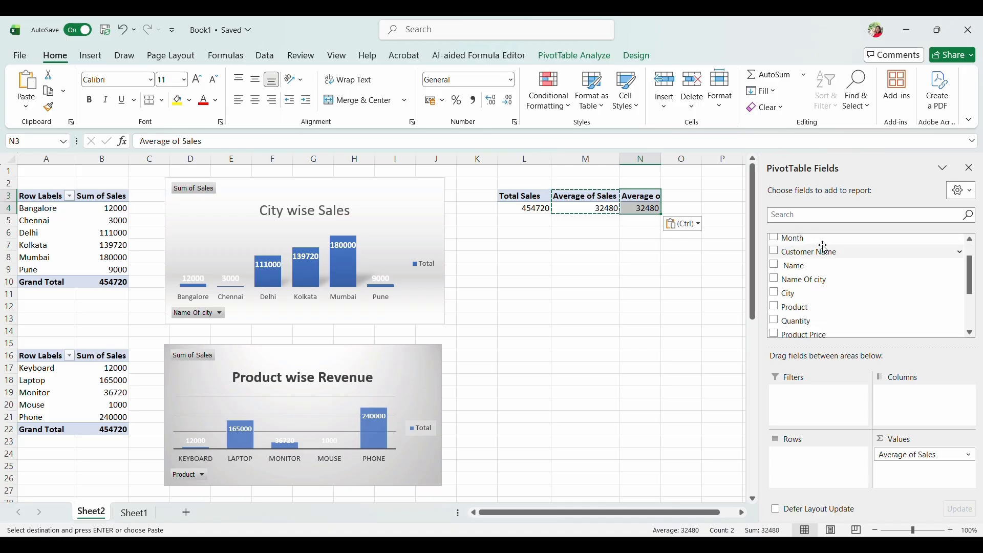
scroll(825, 248, down, 1)
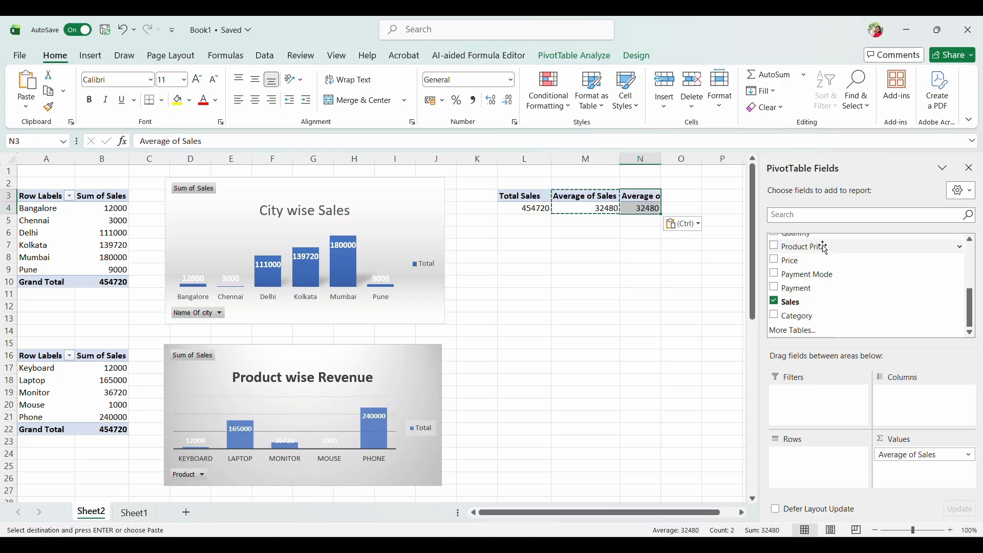
click(775, 302)
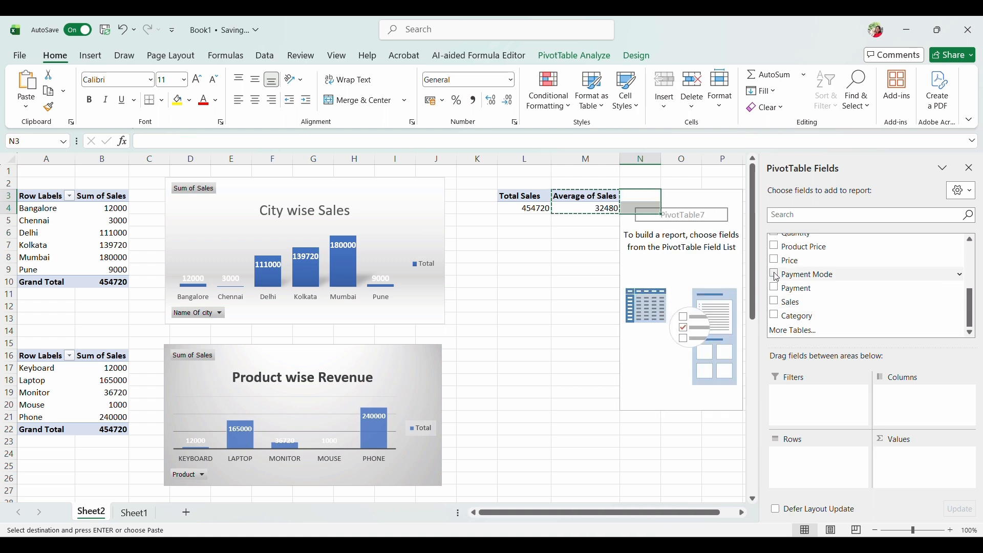
click(775, 246)
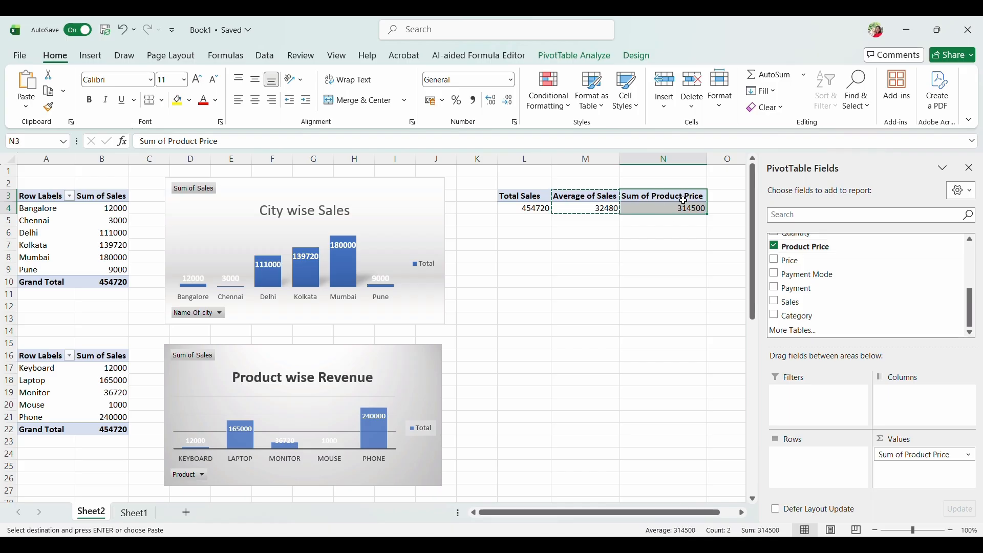
- Shorten the N3 header to "Product Price" and summarize that pivot table's values by Max
drag(167, 141, 136, 140)
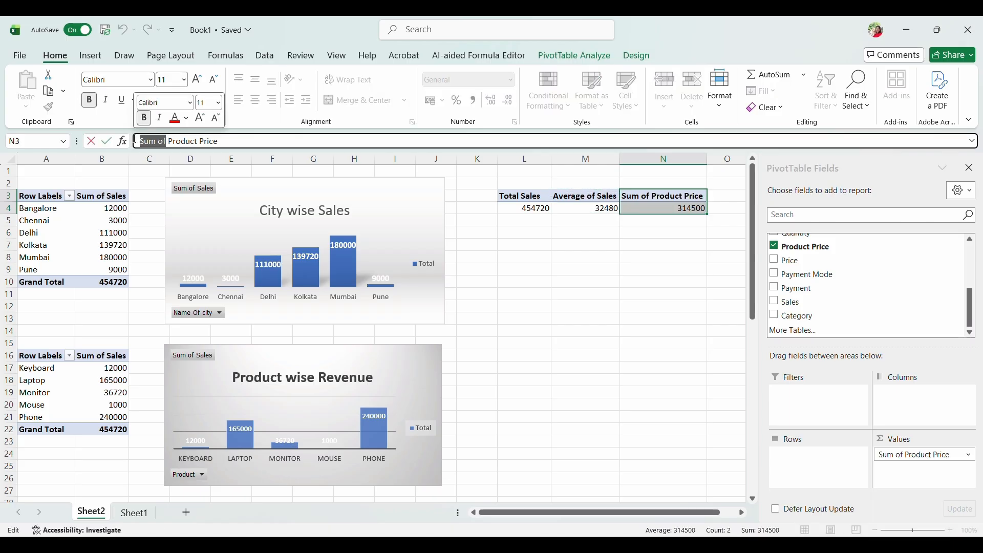
key(BackSpace)
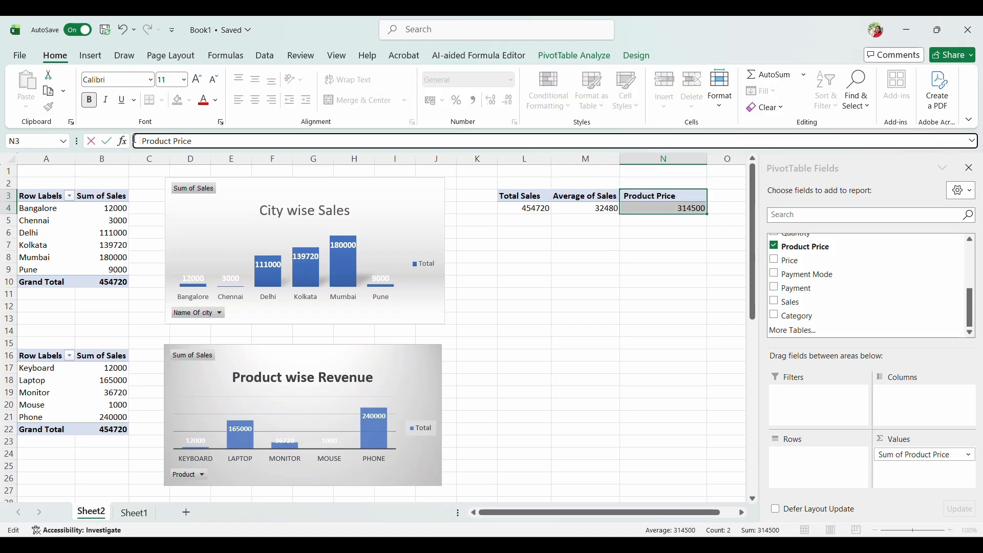
right_click(687, 208)
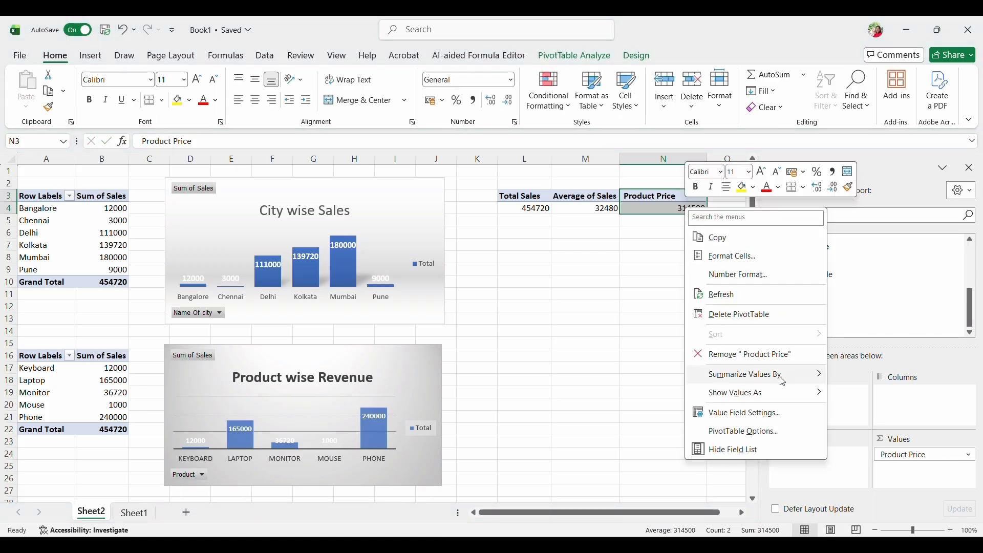
mouse_move(776, 379)
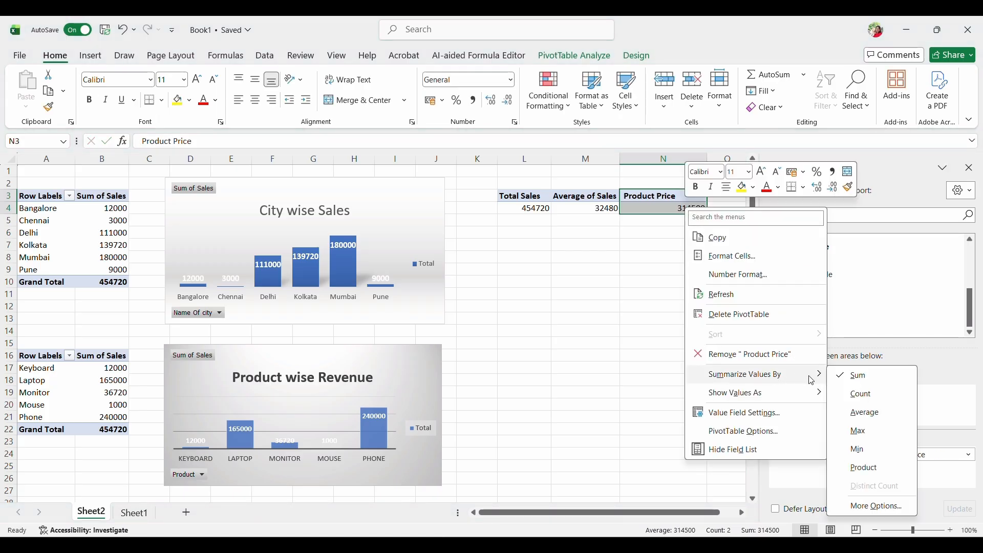
click(860, 434)
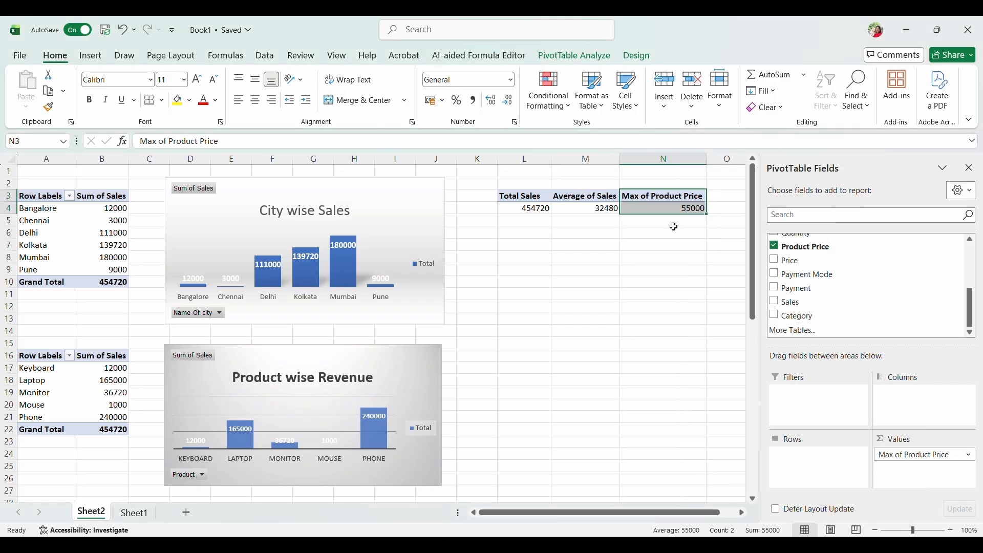
click(544, 253)
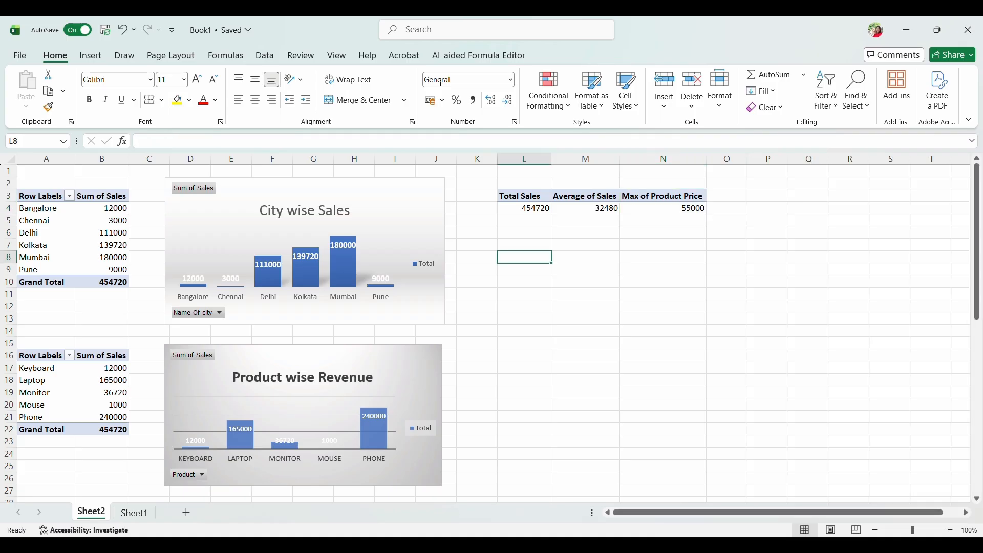
- Add a new blank worksheet after Sheet2 and turn off its gridlines
click(424, 41)
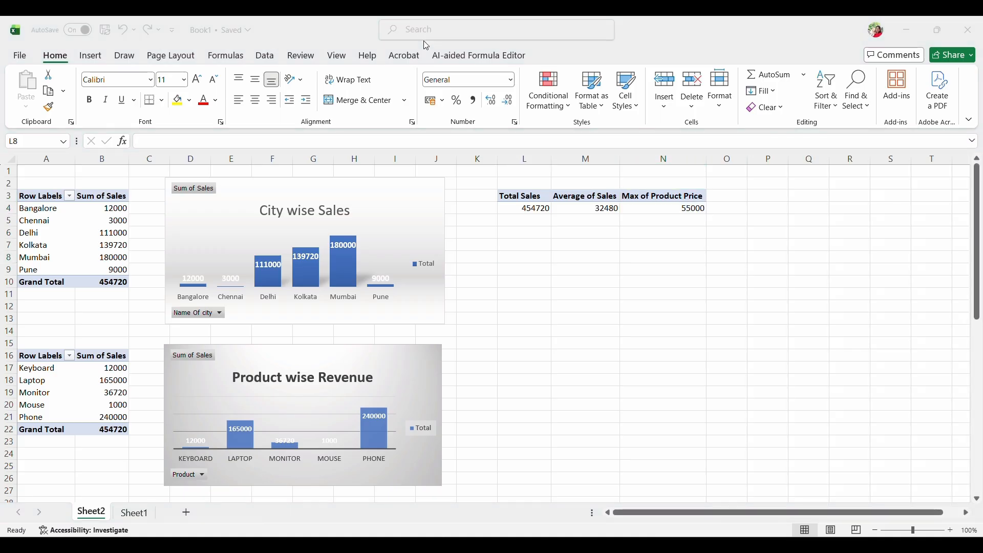
scroll(512, 249, down, 1)
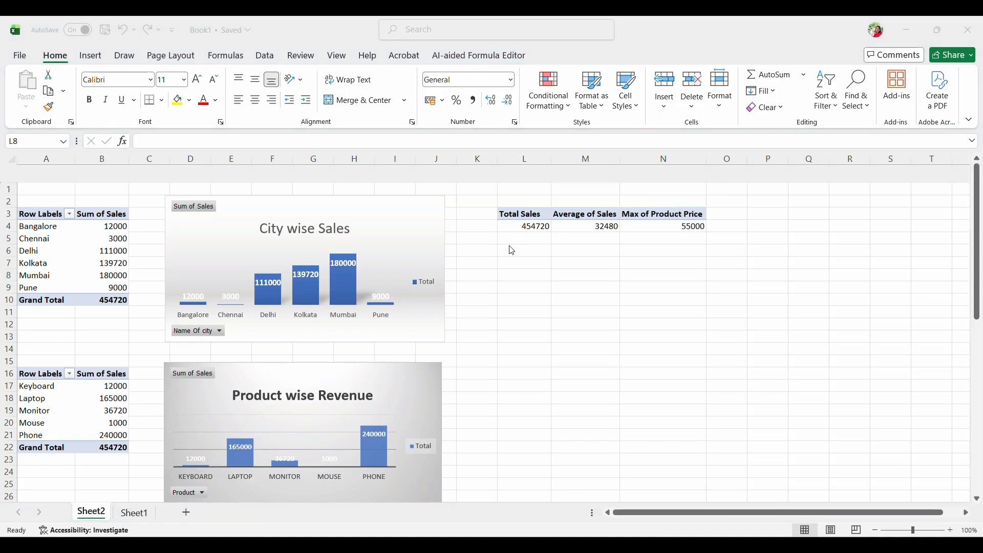
scroll(513, 249, down, 14)
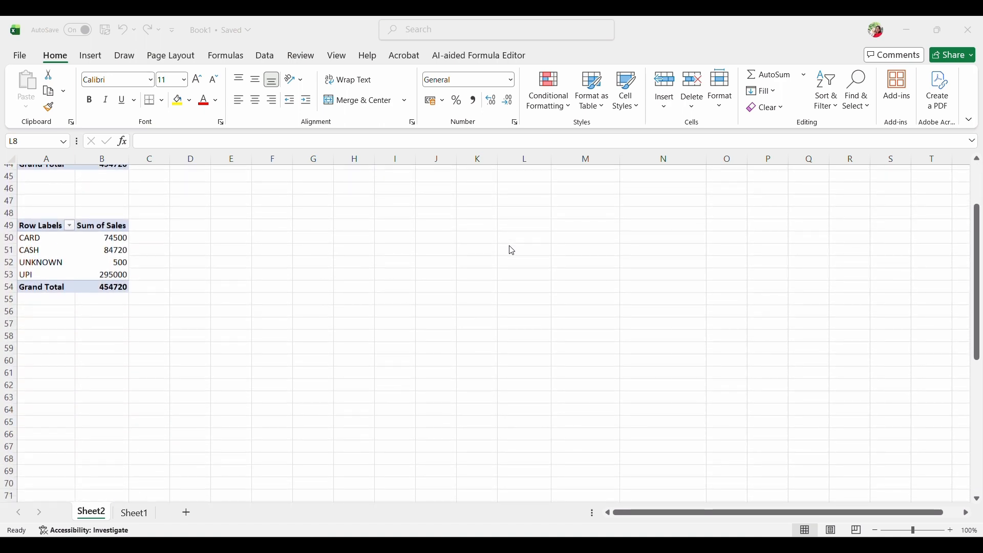
scroll(512, 250, up, 5)
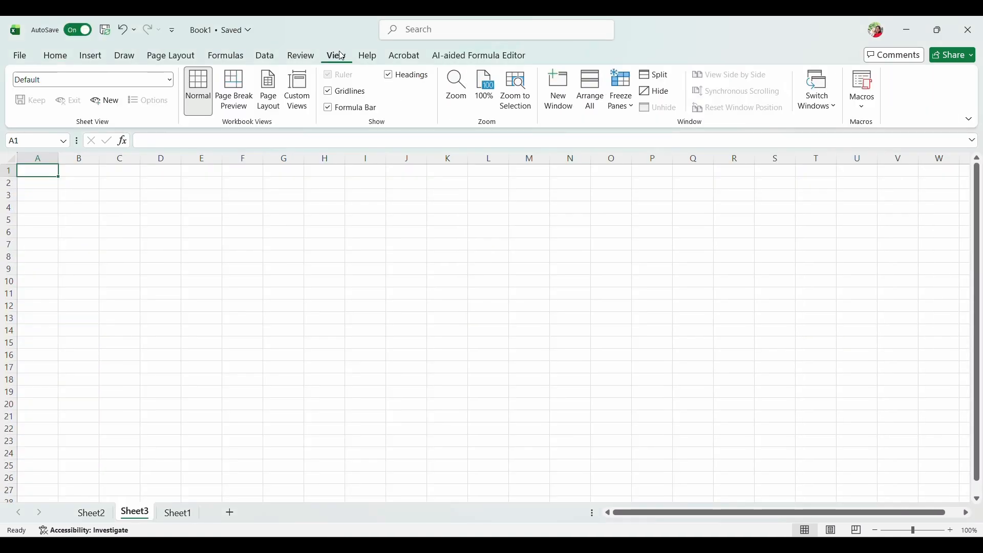
click(328, 91)
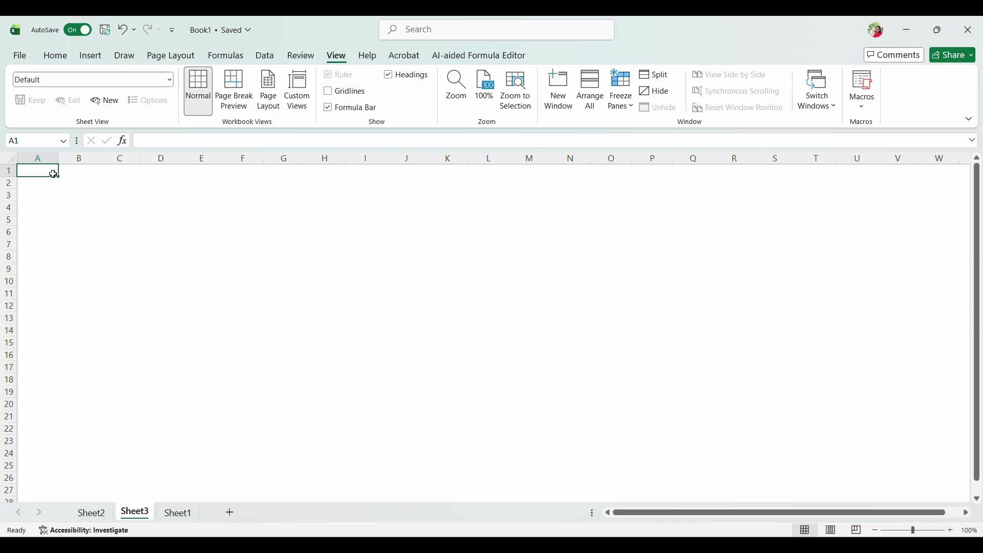
- Draw a rounded rectangle about 15.85 cm wide and 1.4 cm high from A1 to J3, and apply the white style with a thin outline
click(92, 56)
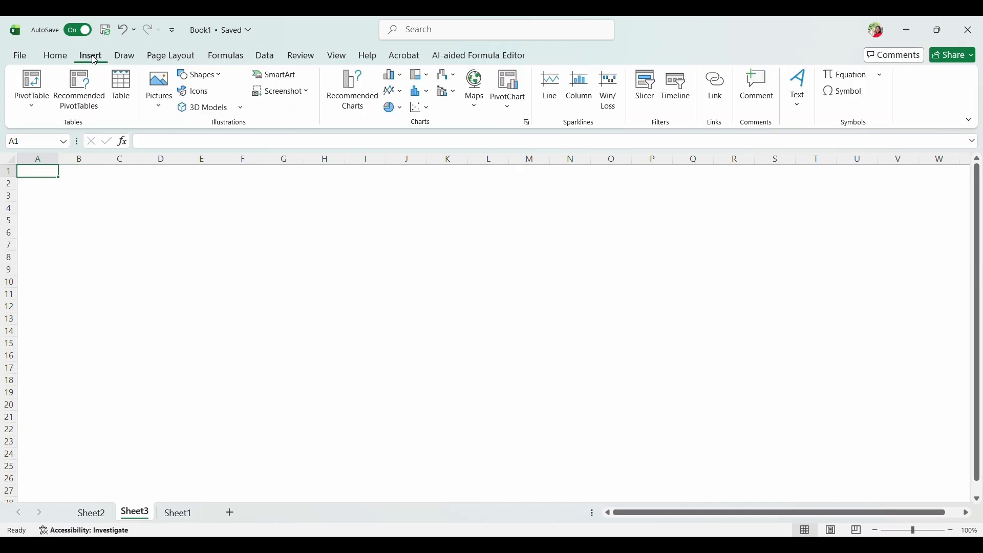
click(202, 81)
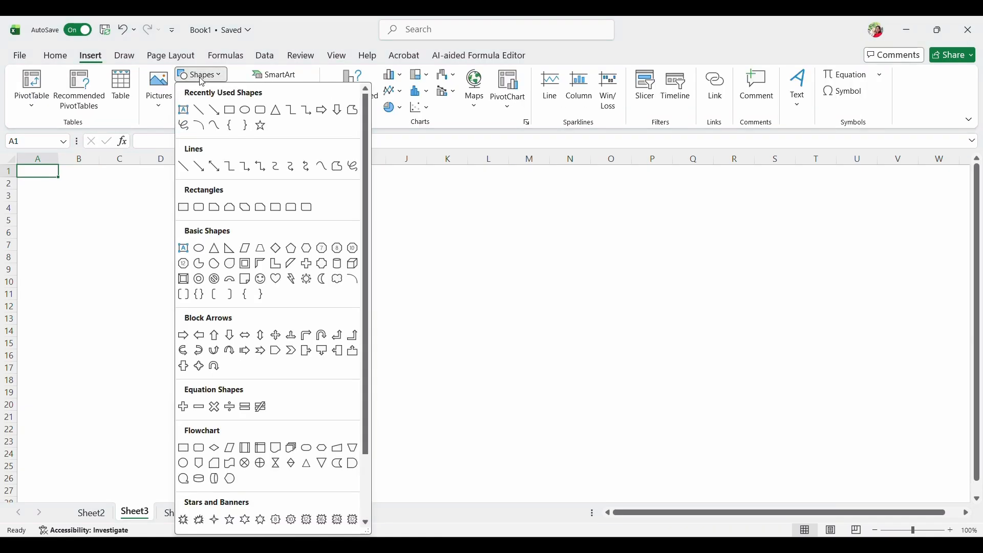
click(260, 110)
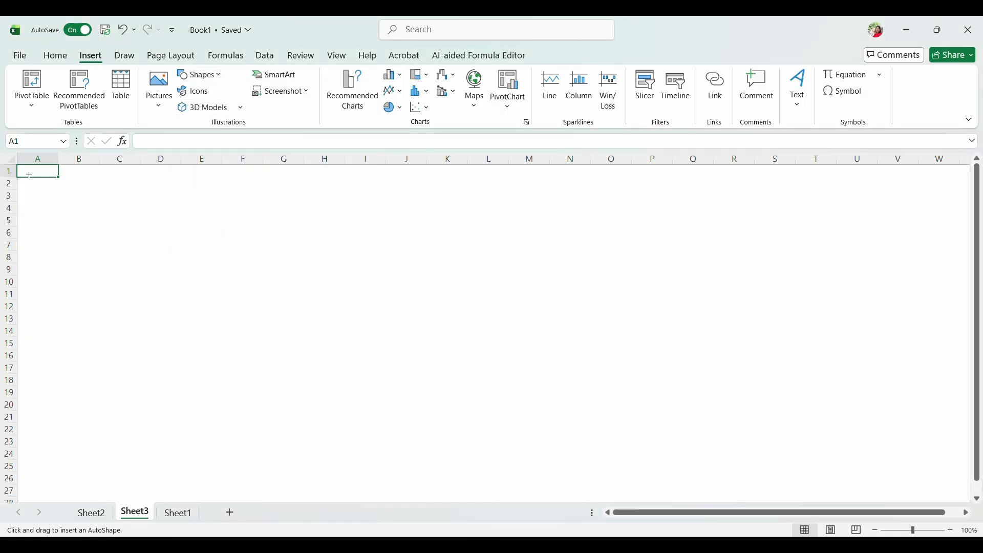
drag(27, 168, 413, 201)
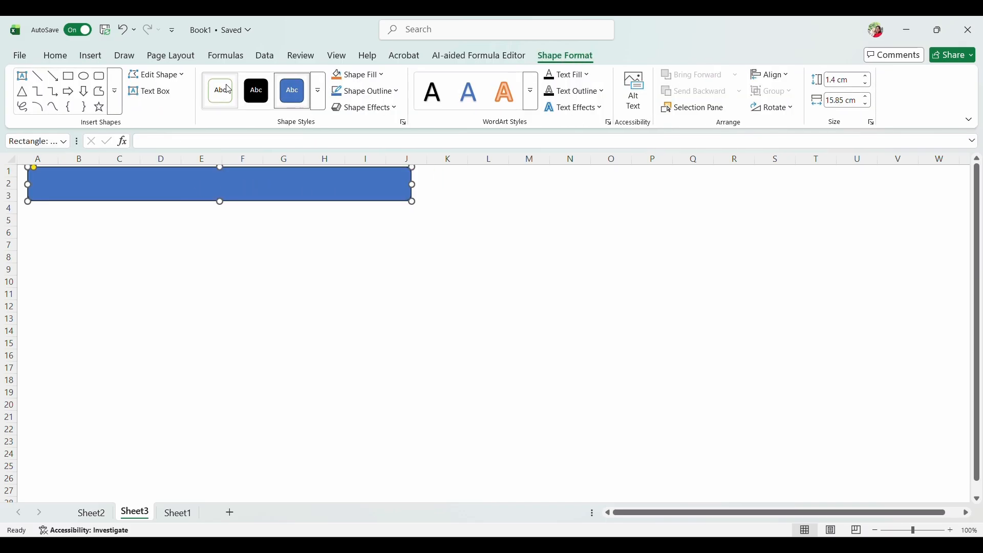
click(220, 98)
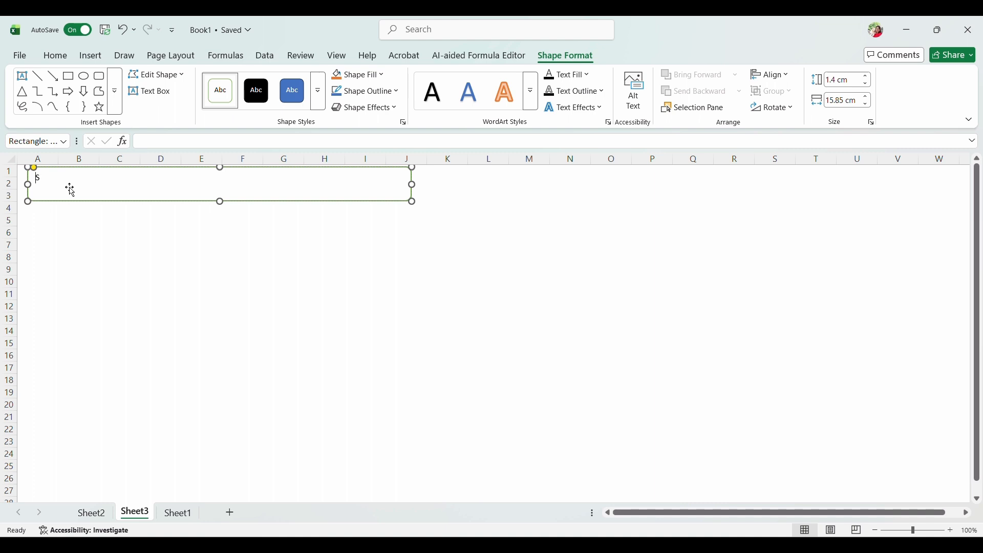
- Enter "Sales Report" in the rounded rectangle and shrink the shape to about 6.46 cm wide and 1.04 cm high
text(les Report)
drag(413, 201, 185, 194)
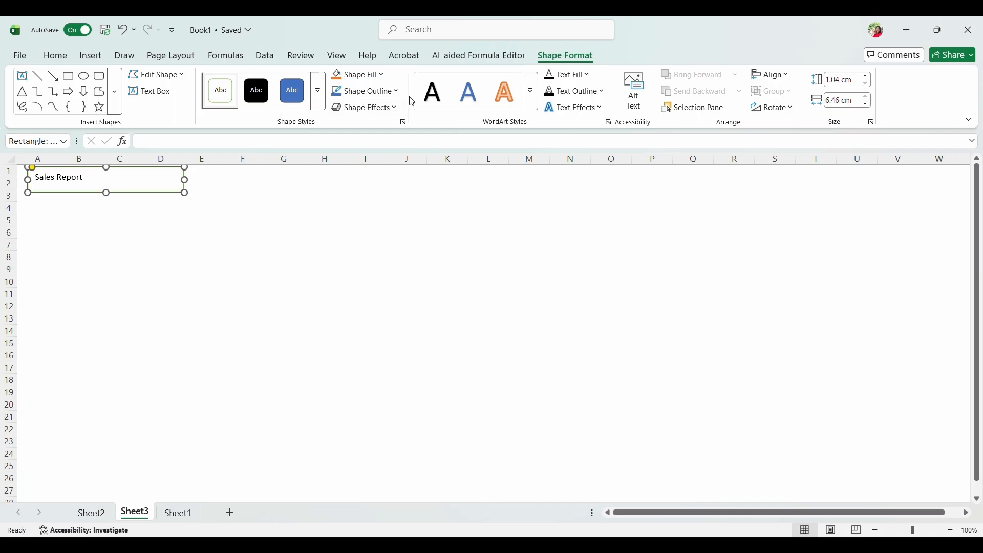
- Apply a blue WordArt style to the "Sales Report" text and move the shape against the left edge of column A
click(505, 103)
mouse_move(92, 178)
mouse_down()
mouse_move(18, 170)
mouse_move(54, 185)
mouse_move(77, 179)
mouse_up()
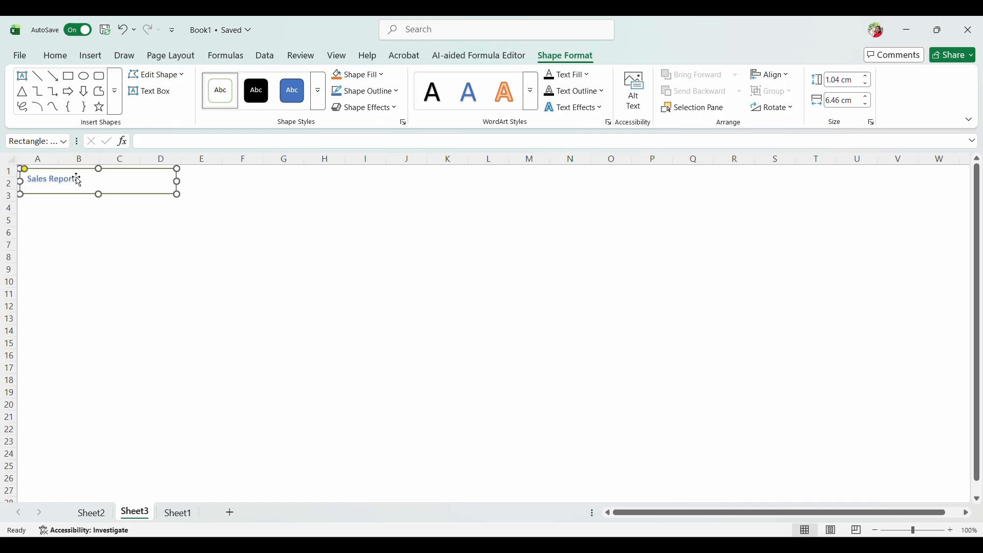
click(66, 174)
triple_click(74, 179)
double_click(74, 179)
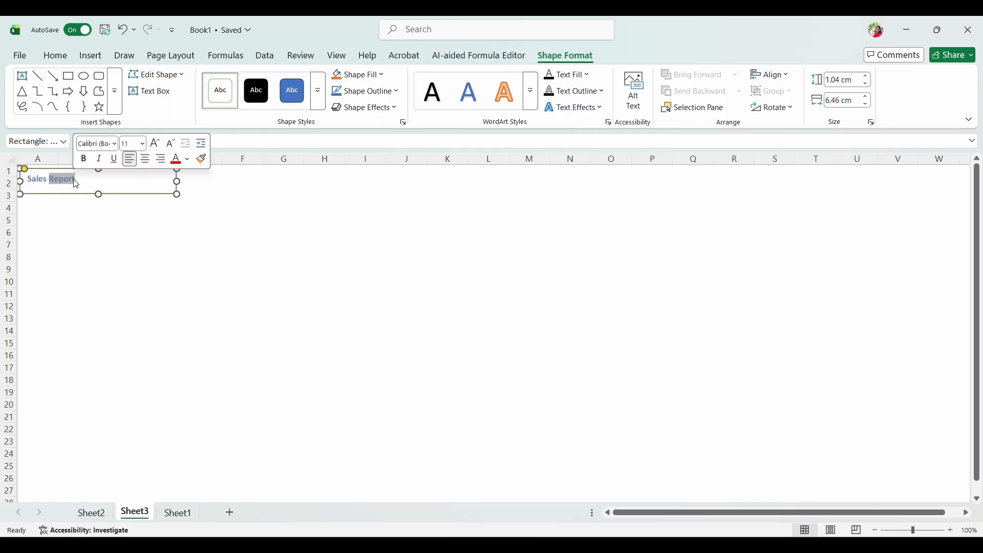
click(148, 145)
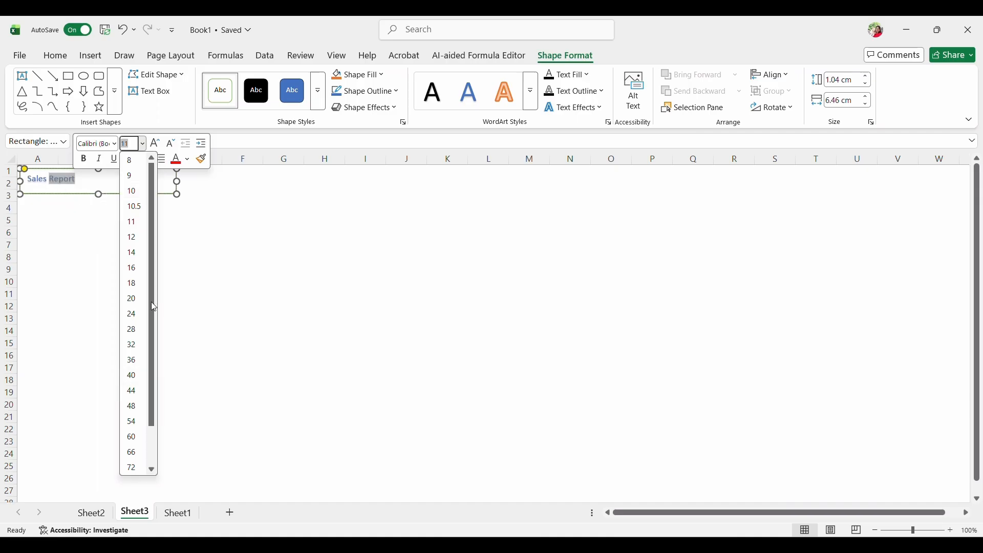
click(85, 179)
click(78, 182)
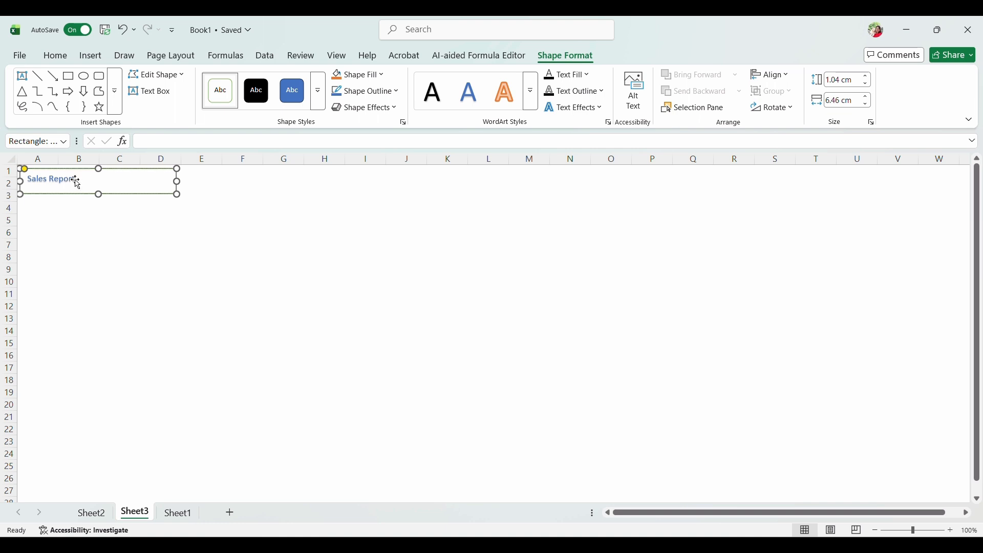
- Set the font size of the whole "Sales Report" text to 36
drag(78, 183, 91, 160)
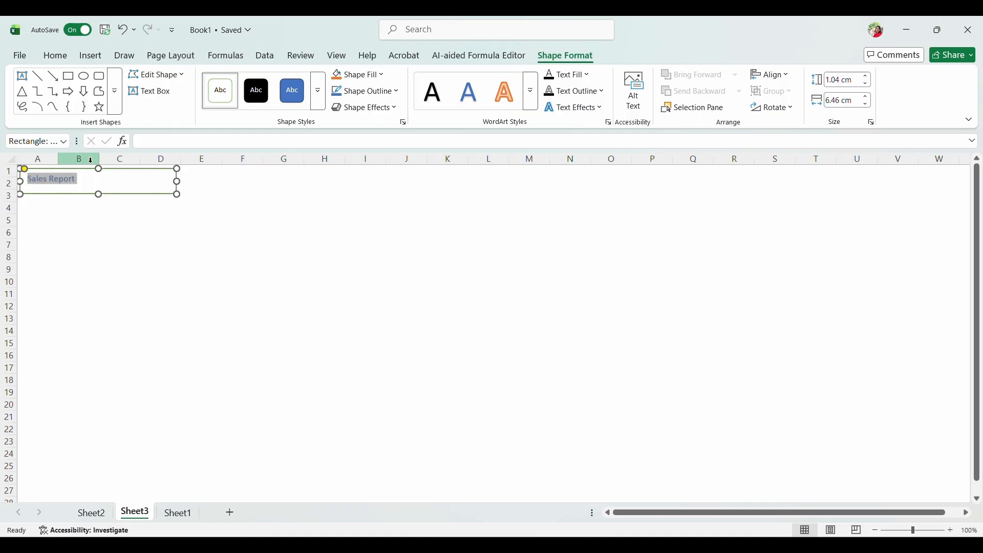
click(85, 58)
click(46, 55)
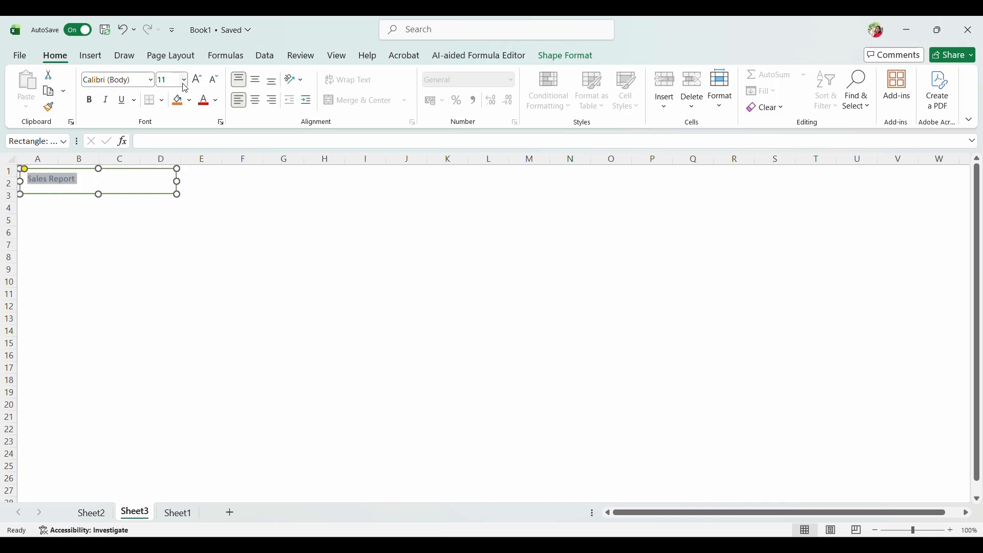
click(183, 80)
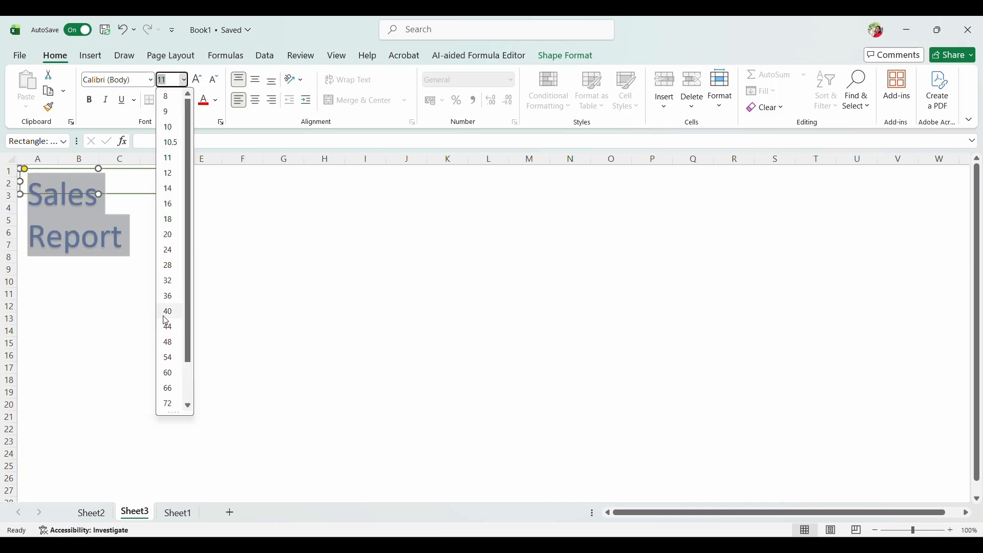
click(169, 297)
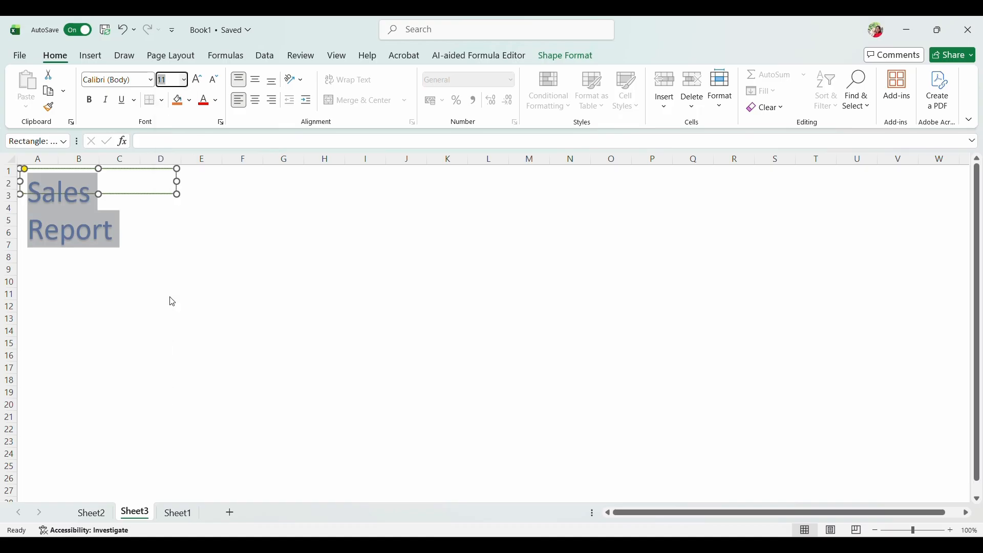
- Enlarge the "Sales Report" shape to span about columns A to H and rows 1 to 5, fitting the title on one line
drag(178, 194, 322, 199)
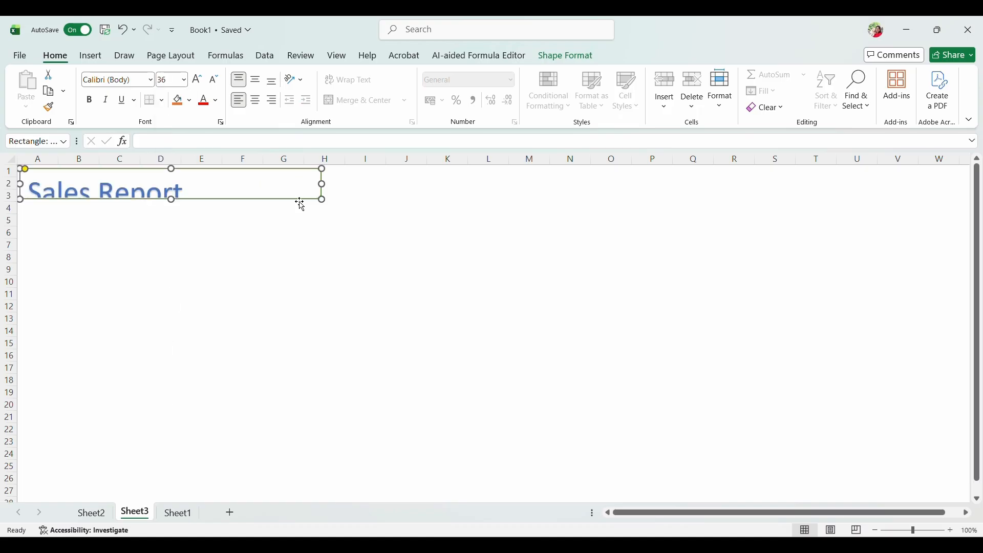
drag(170, 200, 173, 222)
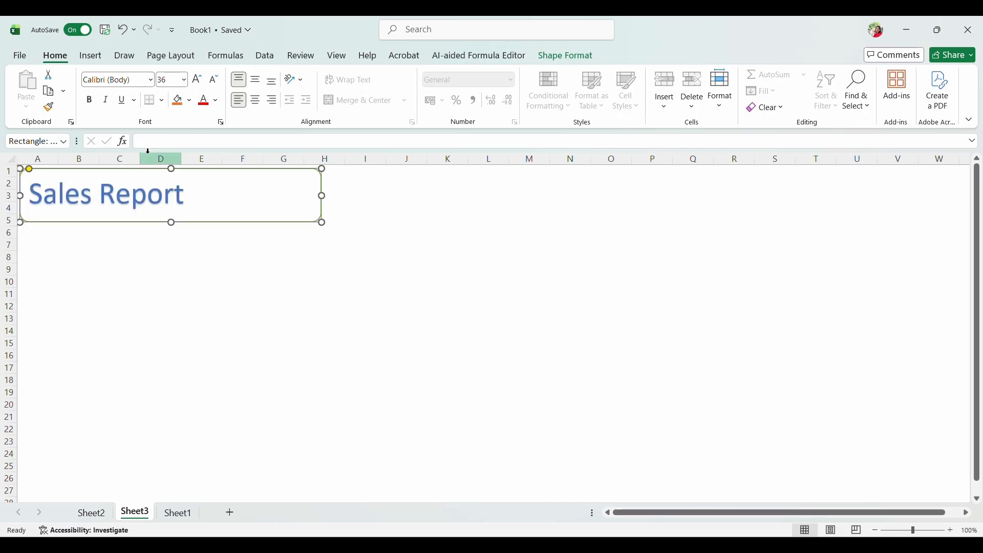
click(186, 203)
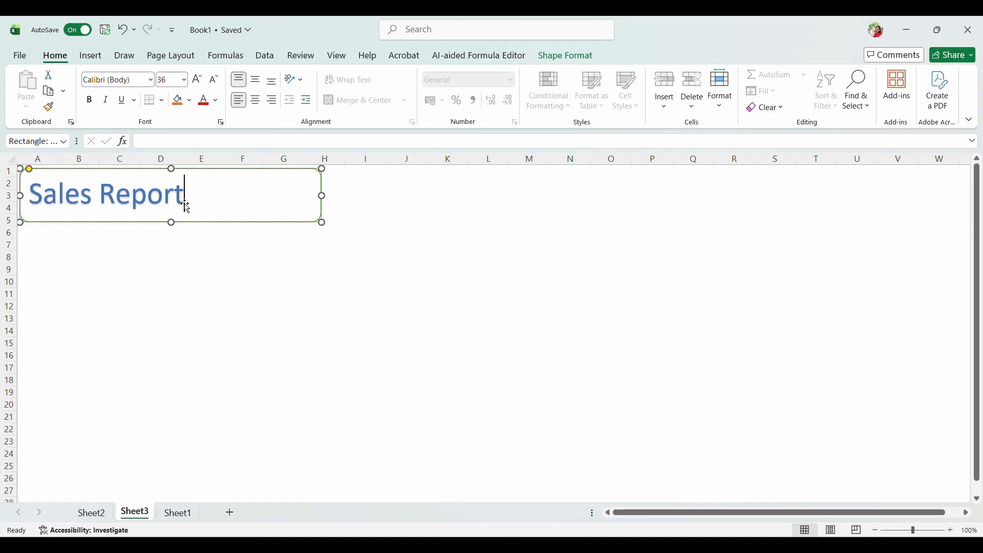
- Center the "Sales Report" text and shrink its shape to span from mid-column A to column H over rows 1 to 4
key(ctrl+a)
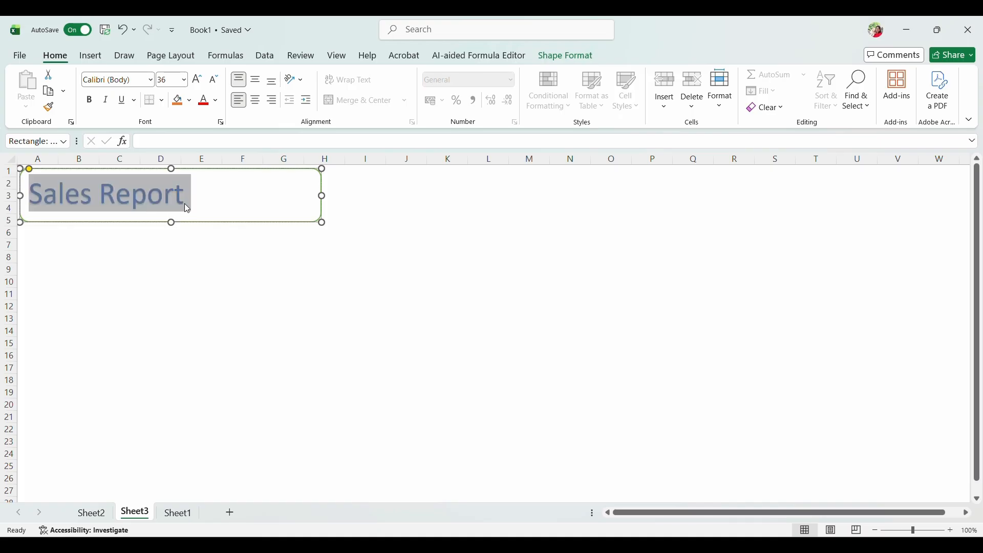
click(258, 102)
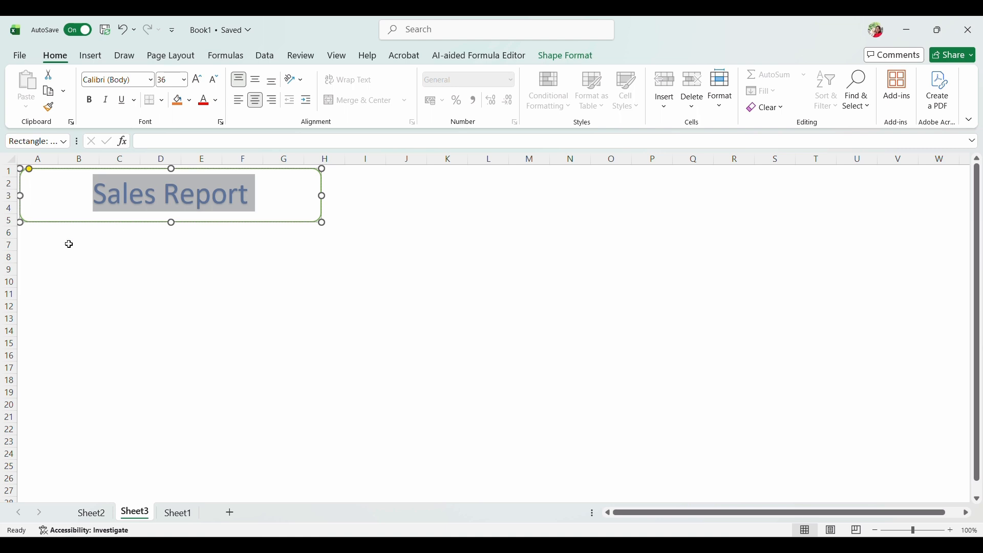
click(20, 223)
drag(21, 224, 38, 215)
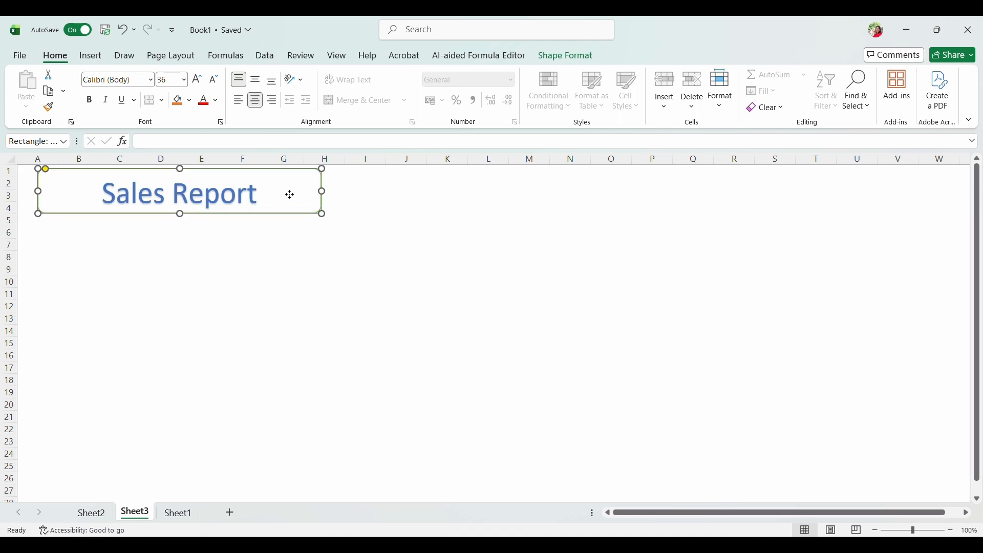
click(144, 247)
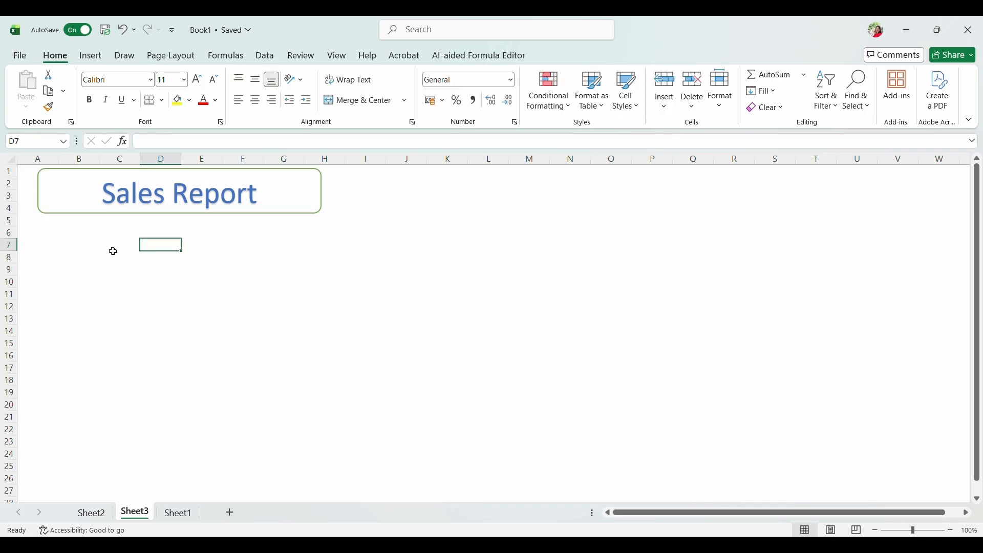
click(73, 260)
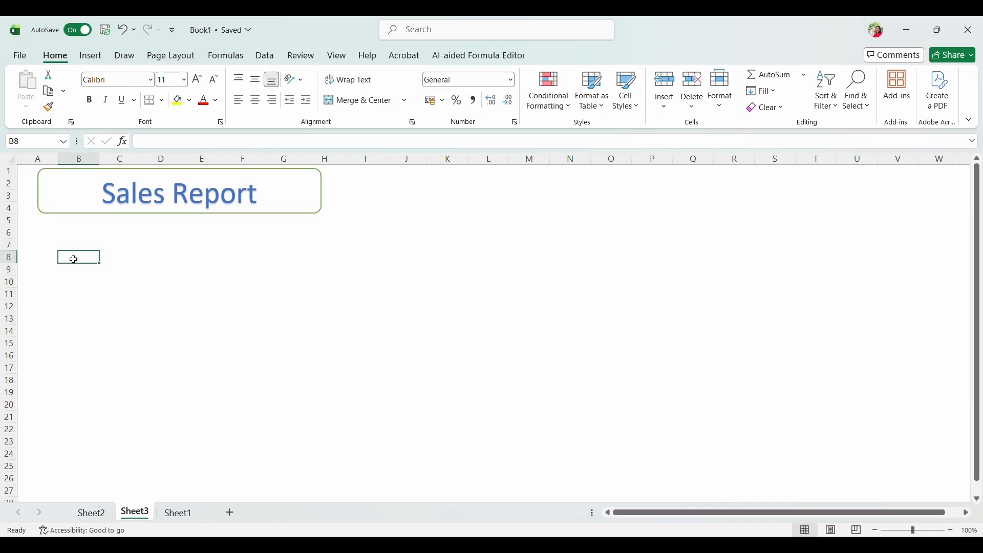
- Copy the City wise Sales chart from Sheet2 to Sheet3, place it below the title and shrink it to about columns A to G
click(98, 513)
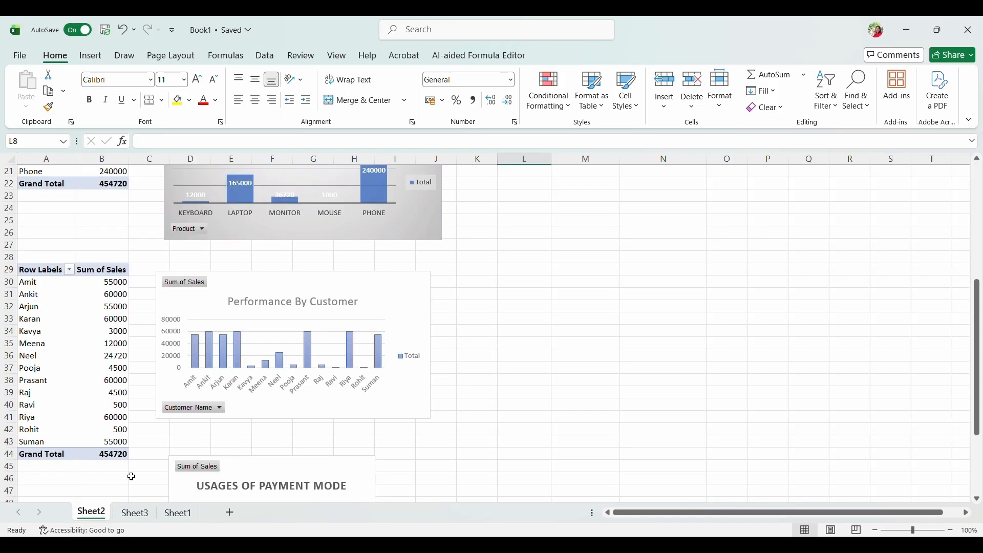
scroll(303, 432, up, 1)
scroll(304, 431, up, 6)
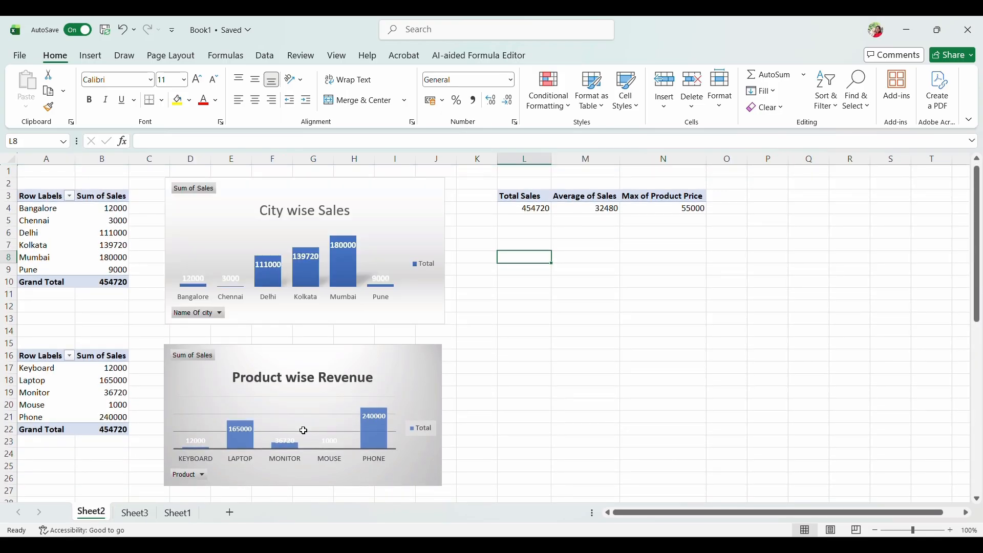
click(405, 237)
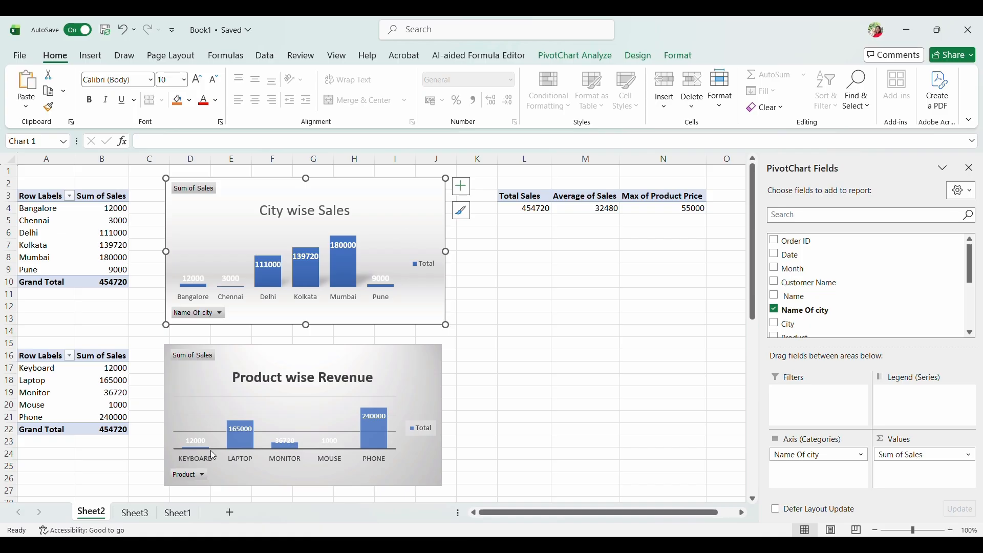
click(134, 512)
click(38, 249)
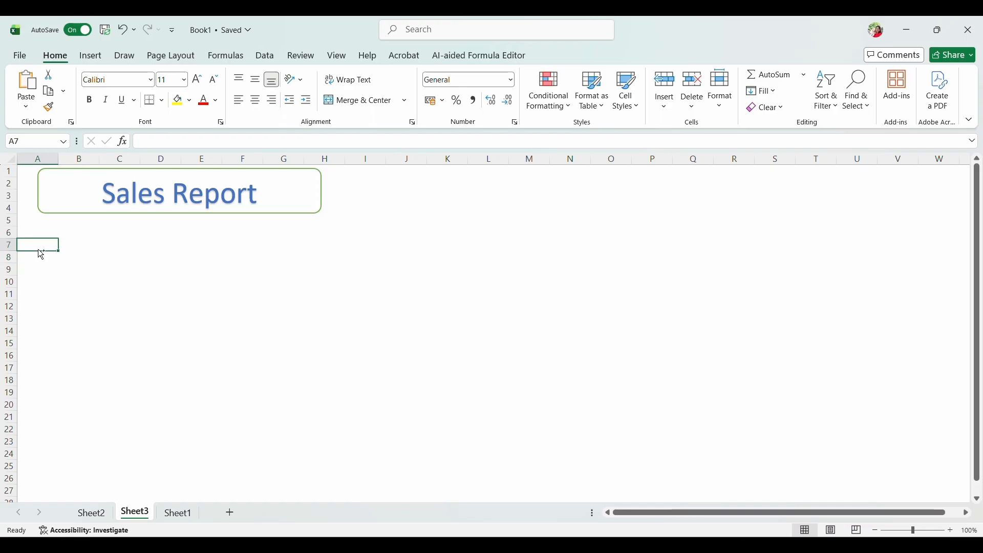
key(ctrl+v)
mouse_move(268, 268)
mouse_down()
mouse_move(309, 261)
mouse_move(286, 263)
mouse_up()
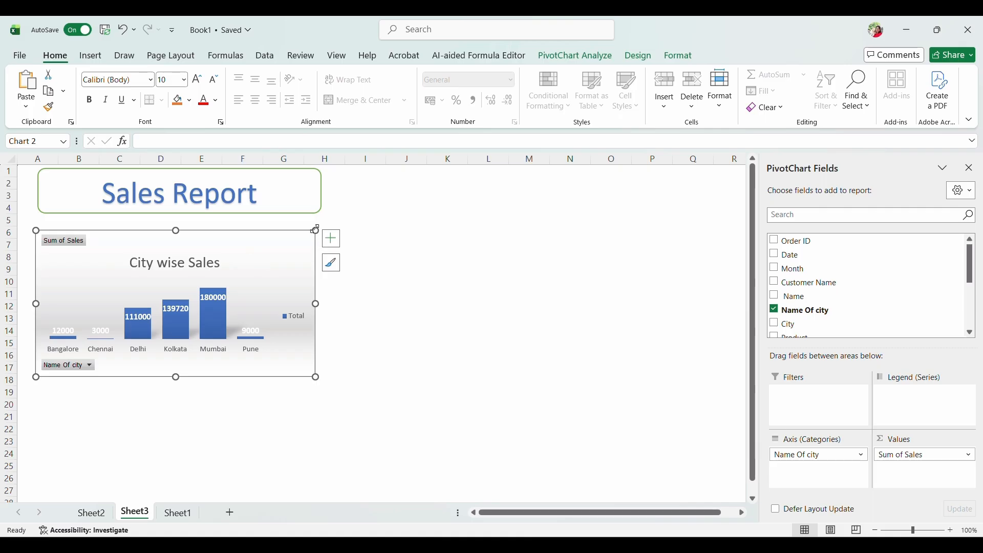
drag(315, 230, 290, 233)
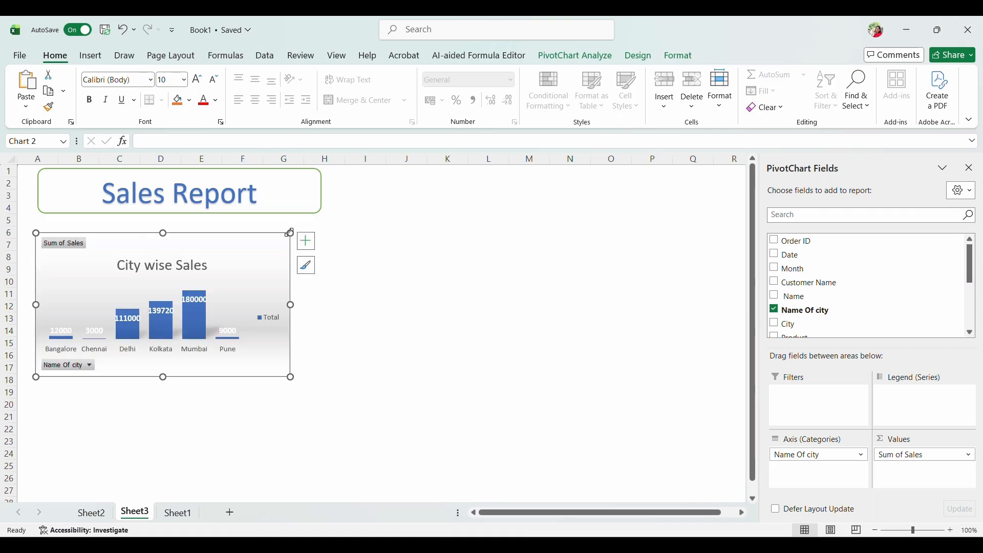
- Copy the Product wise Revenue chart from Sheet2 to Sheet3 and place it directly right of the City wise Sales chart
click(85, 517)
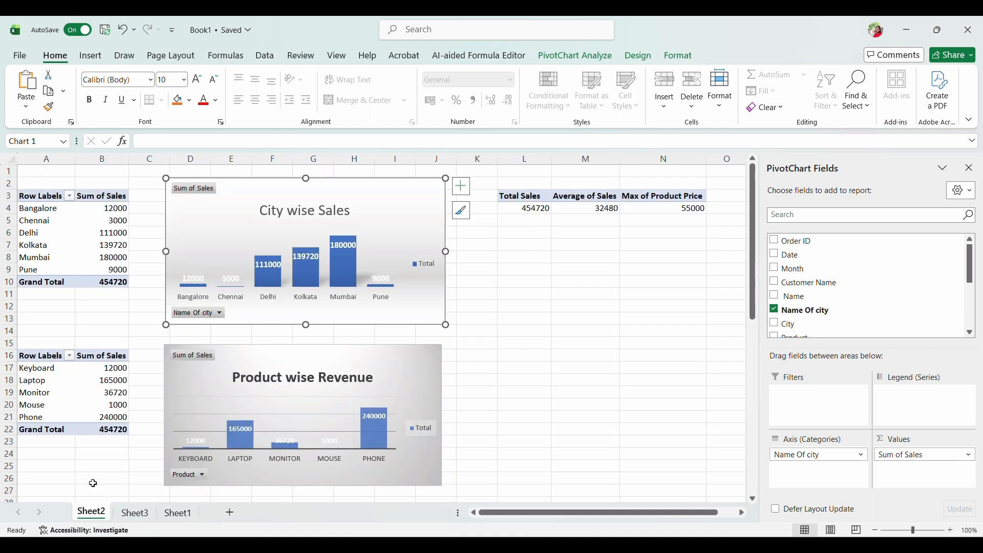
click(230, 370)
click(187, 378)
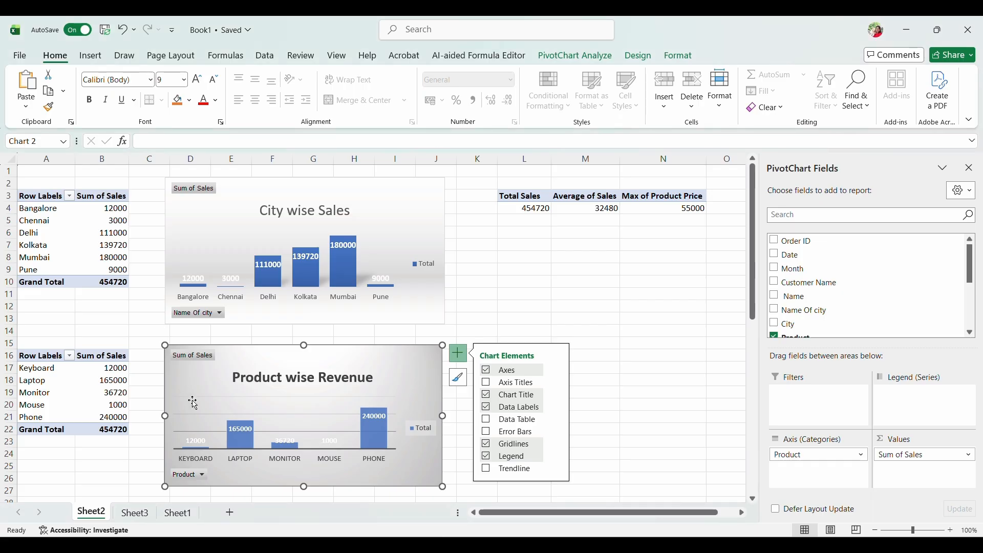
click(135, 513)
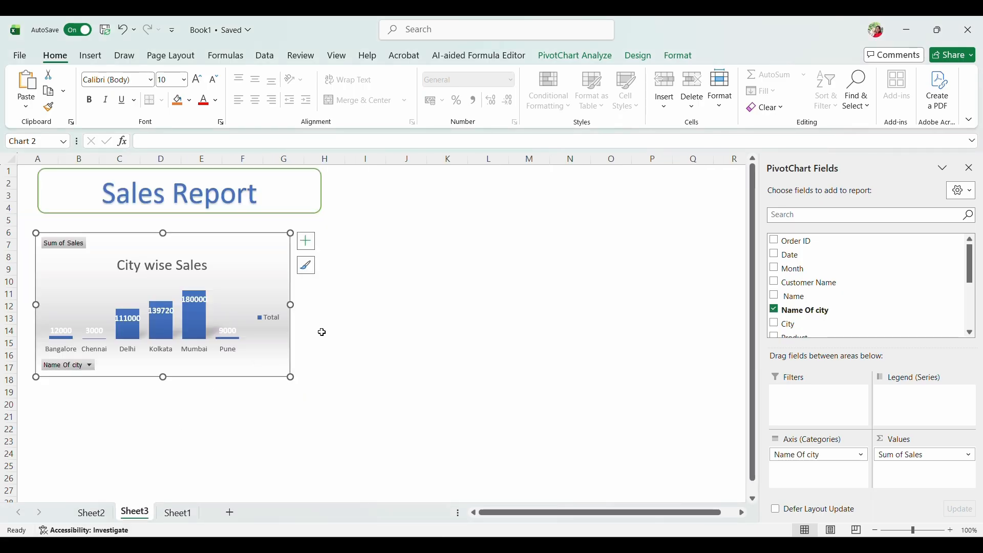
click(398, 288)
key(ctrl+v)
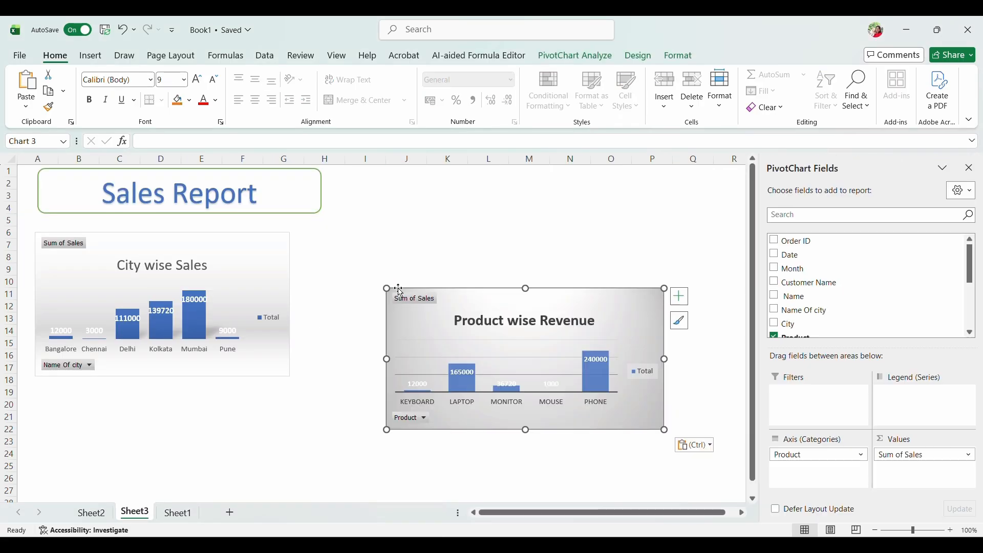
drag(450, 297, 354, 258)
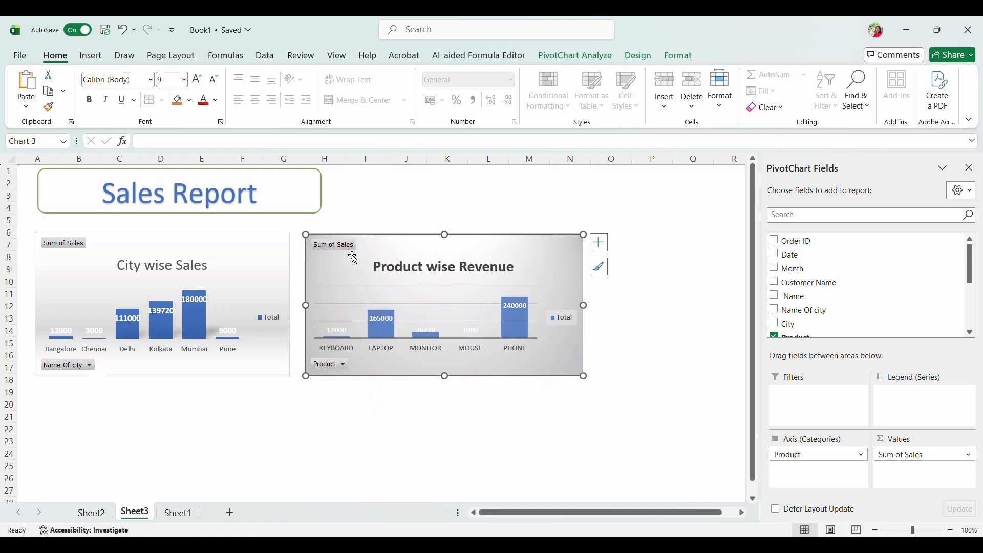
- Copy the Performance By Customer chart from Sheet2 to Sheet3 and place it directly below the City wise Sales chart
click(76, 426)
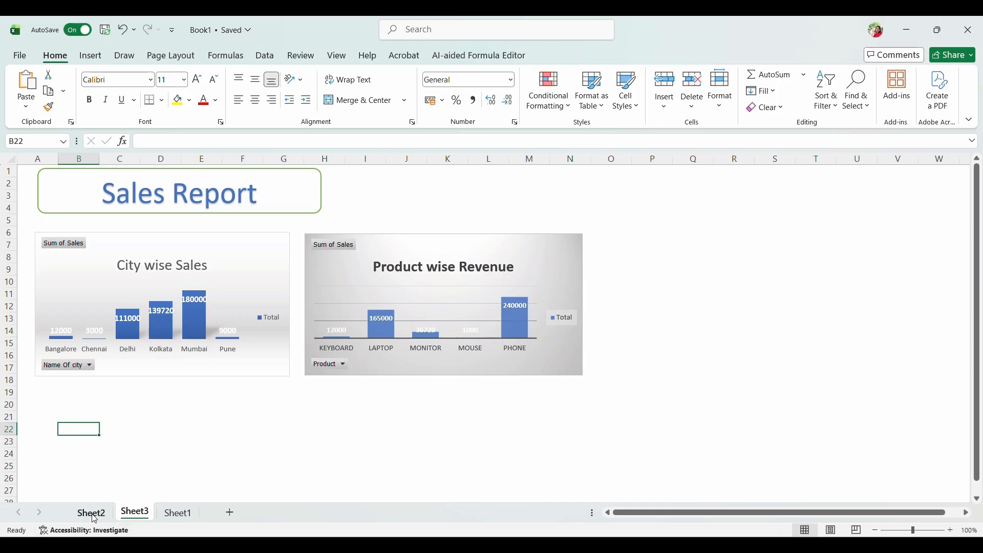
click(93, 515)
scroll(323, 404, down, 7)
click(324, 406)
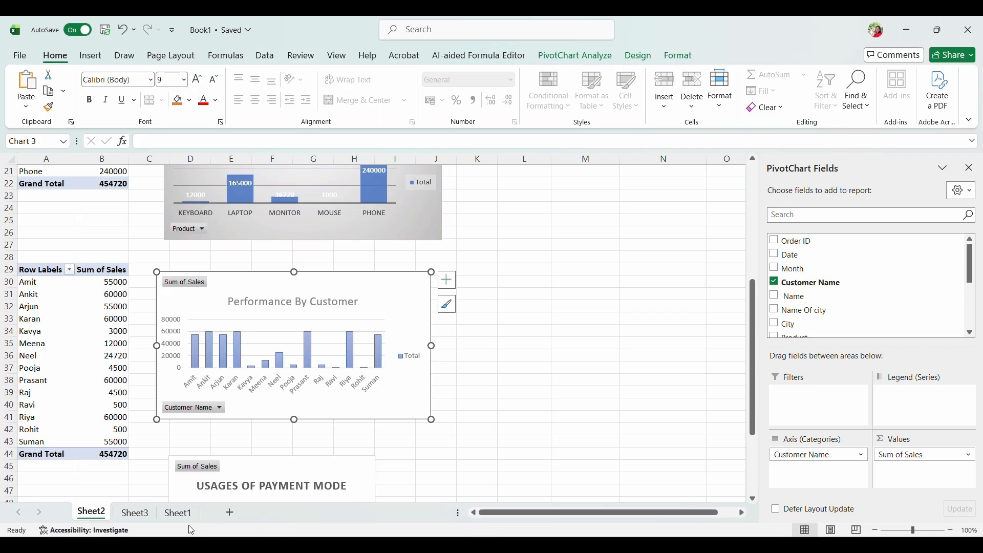
click(136, 514)
click(82, 439)
key(ctrl+v)
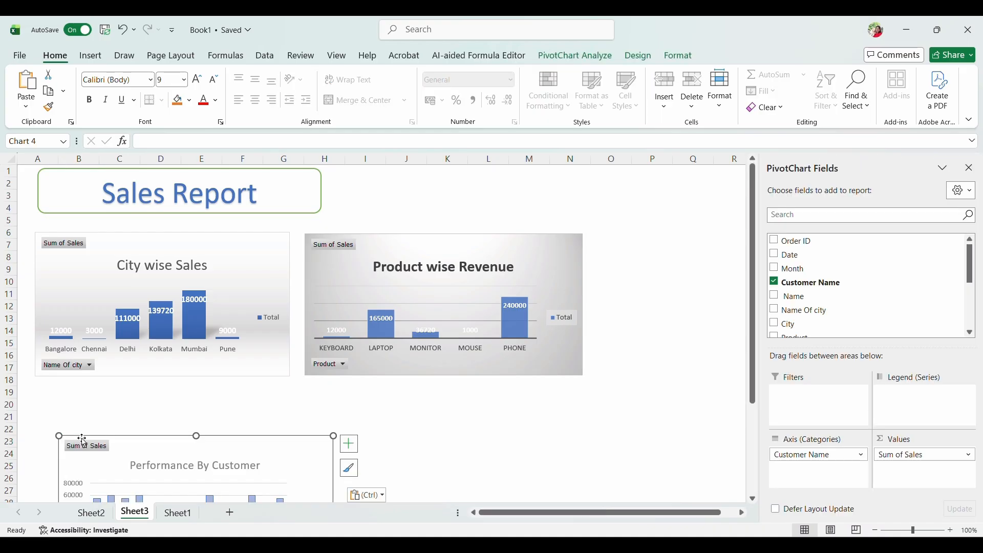
drag(127, 450, 124, 399)
scroll(408, 441, down, 1)
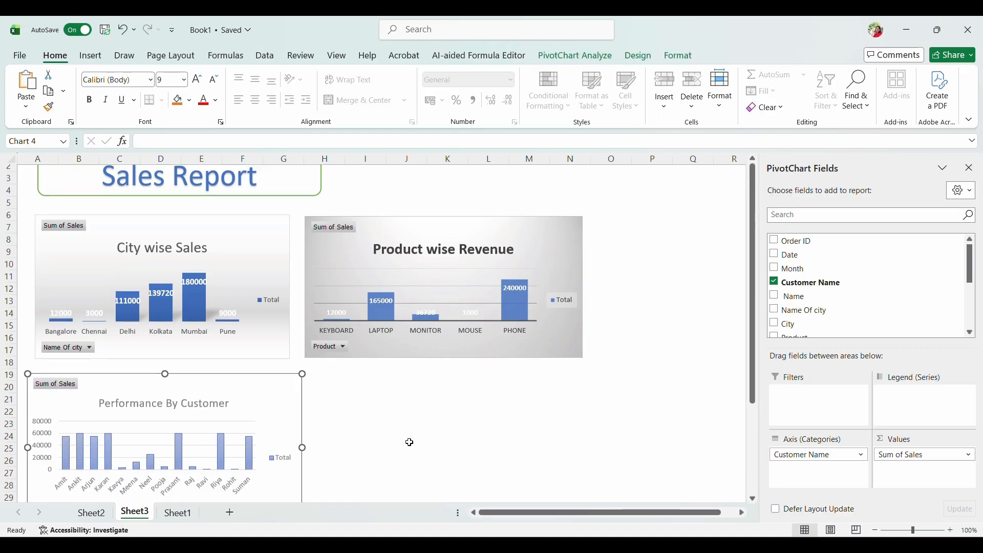
- Copy the Usages of Payment Mode pie chart from Sheet2 and paste it on Sheet3 at cell J21
click(91, 512)
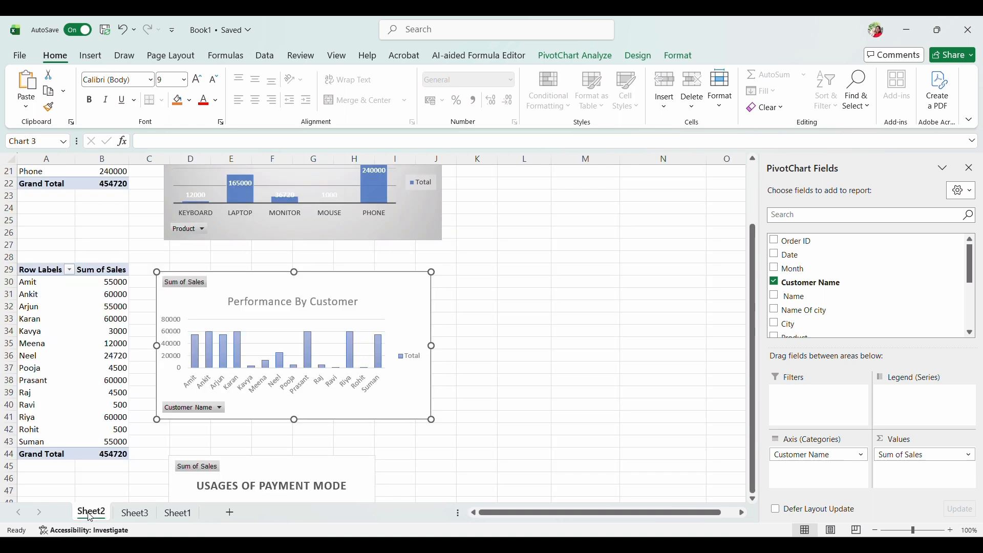
scroll(376, 399, down, 4)
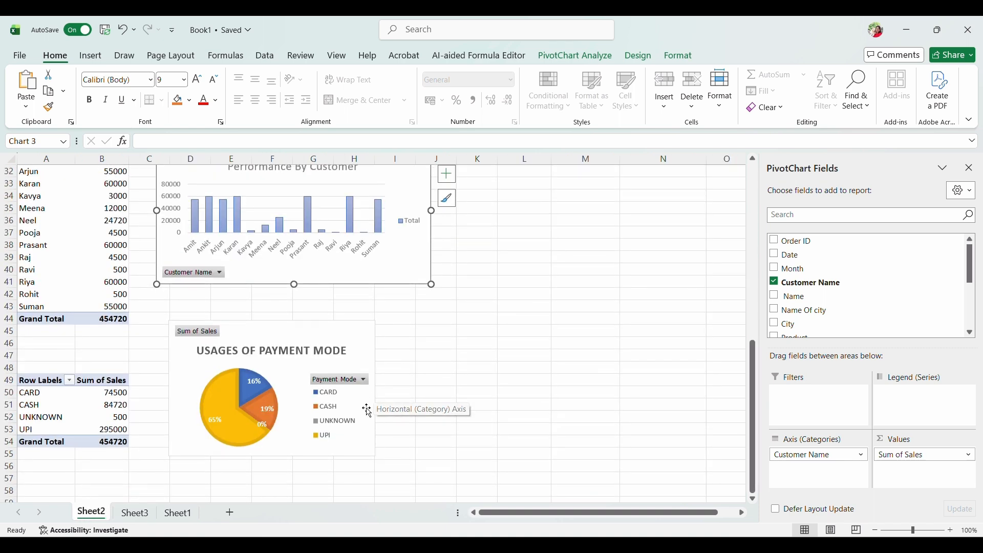
click(368, 408)
click(392, 330)
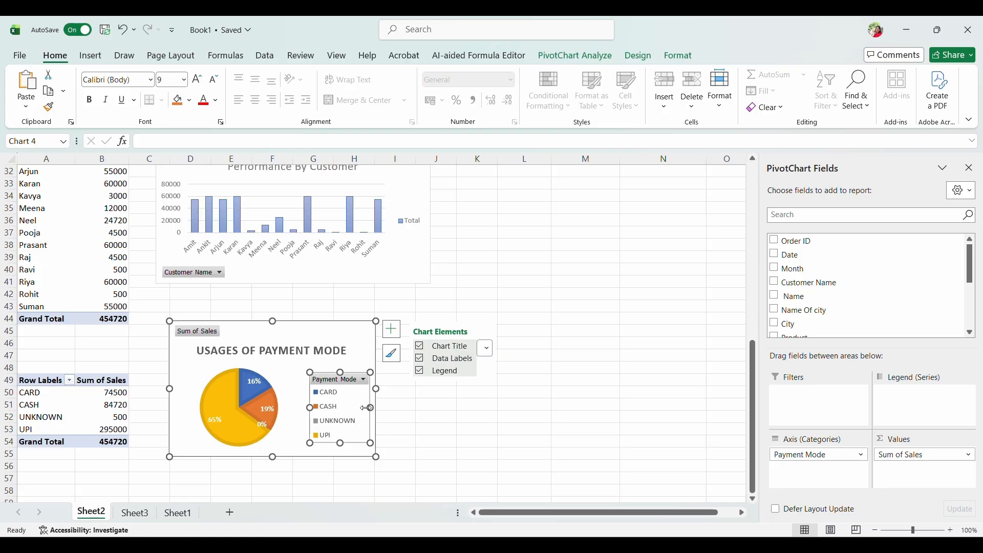
click(364, 329)
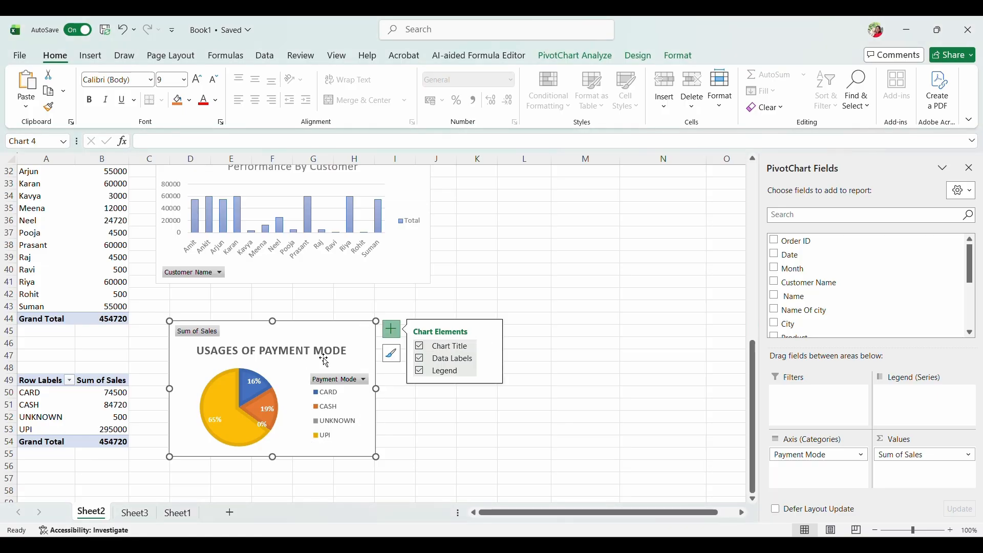
click(135, 512)
click(410, 384)
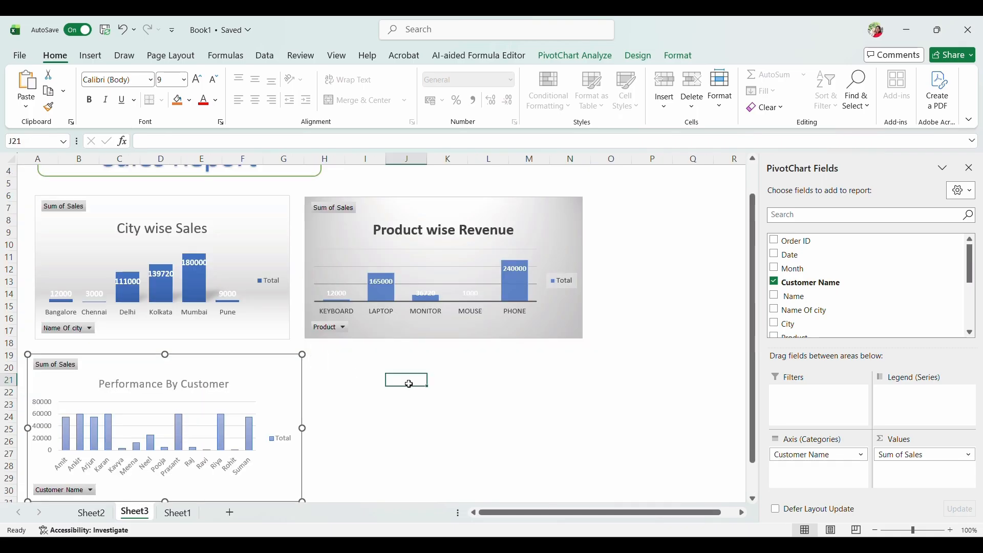
key(ctrl+v)
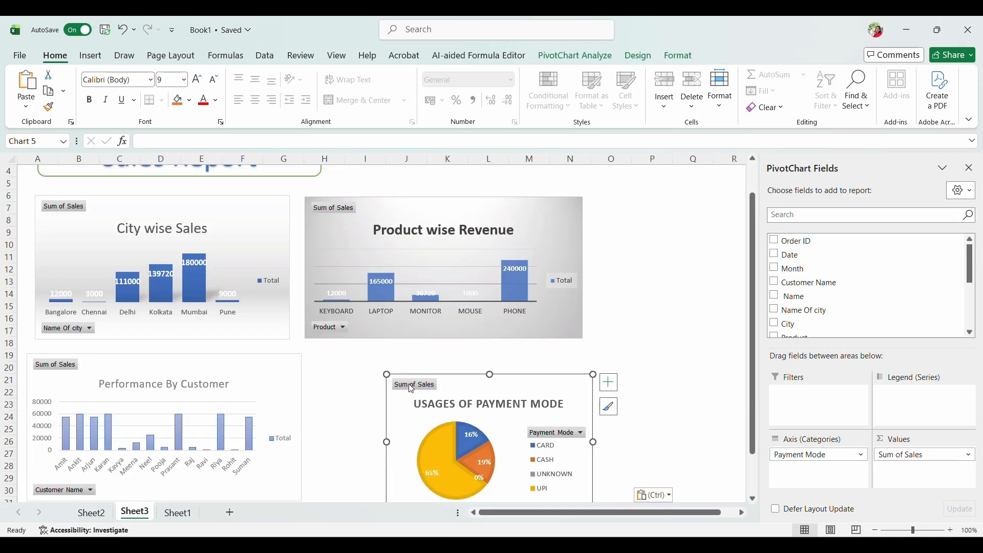
- Move the payment mode pie chart below the Product wise Revenue chart, beside Performance By Customer, and shrink it slightly
drag(511, 391, 447, 365)
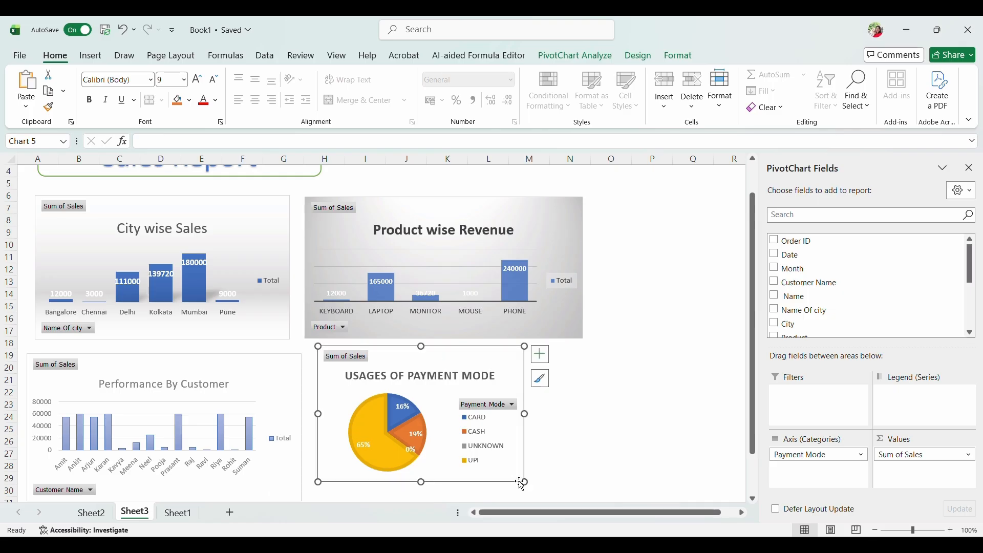
drag(522, 484, 520, 479)
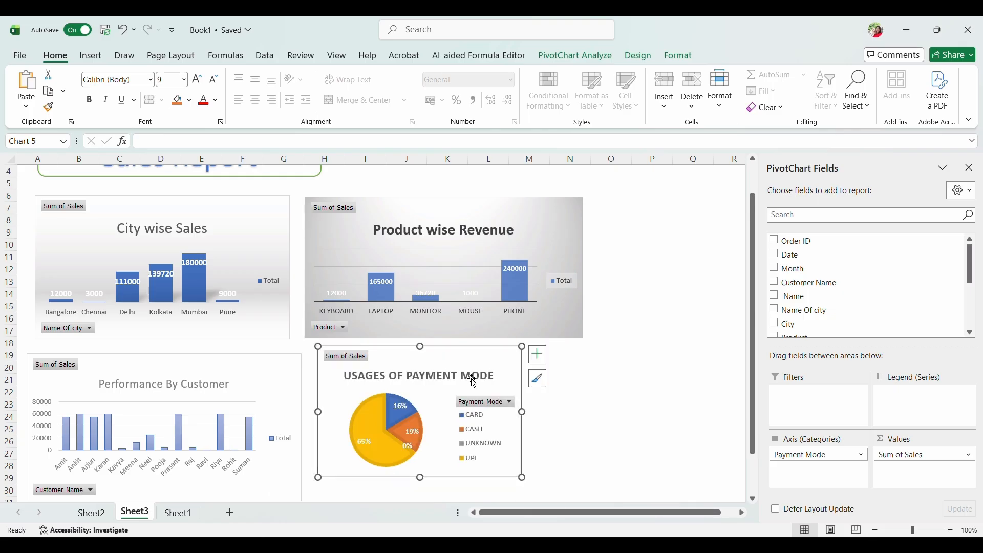
drag(506, 370, 508, 373)
scroll(630, 404, up, 2)
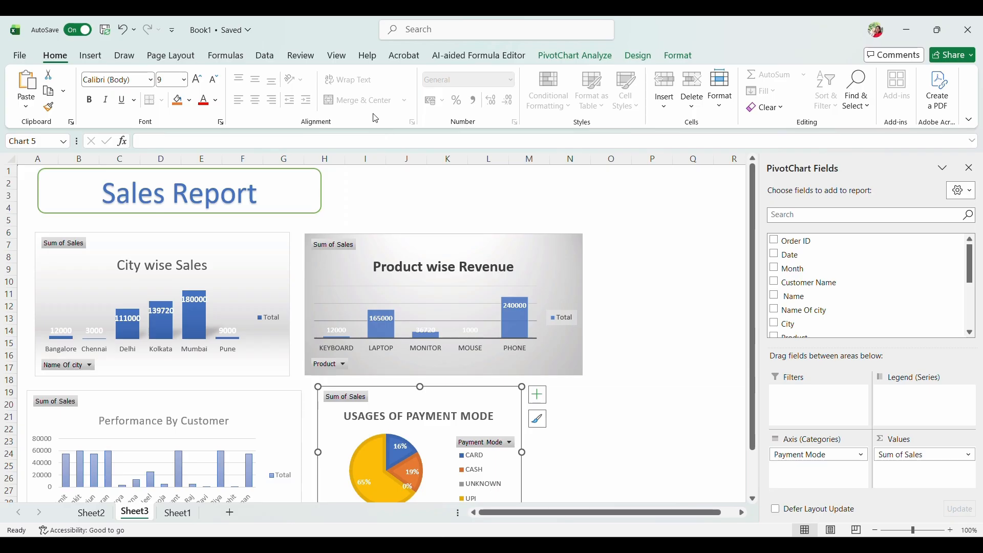
- Draw a rounded rectangle about 5 cm wide and 1.48 cm high right of the title and apply the white-filled outline style
click(86, 55)
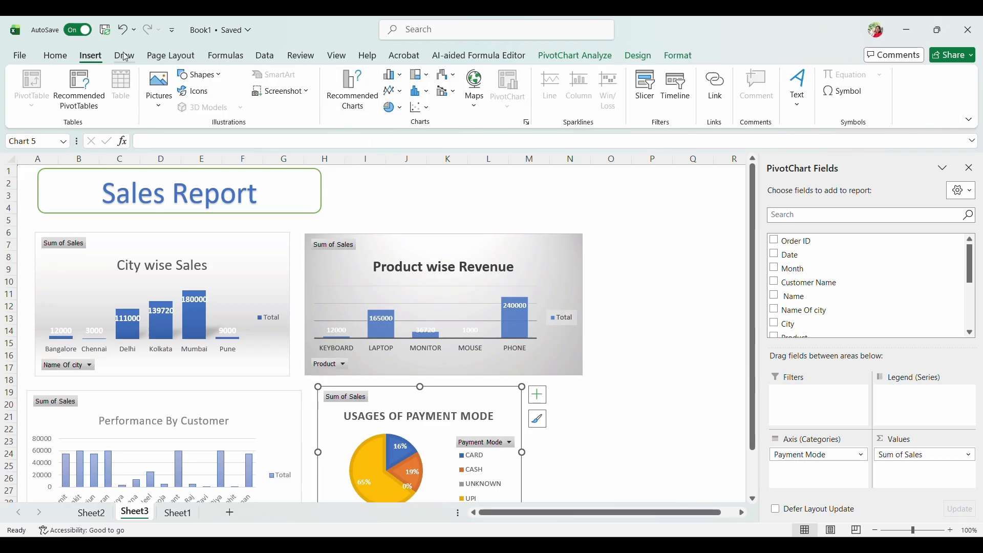
click(204, 77)
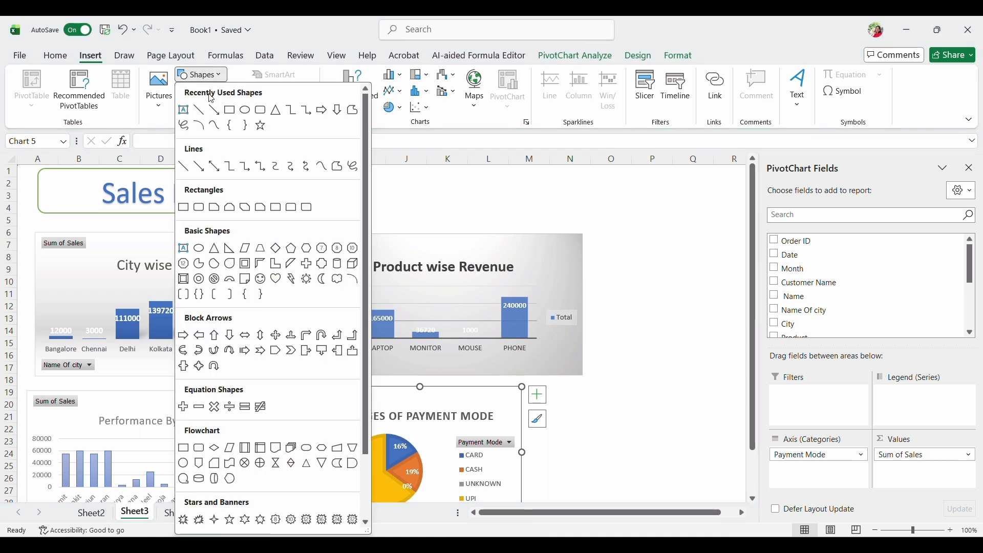
click(260, 111)
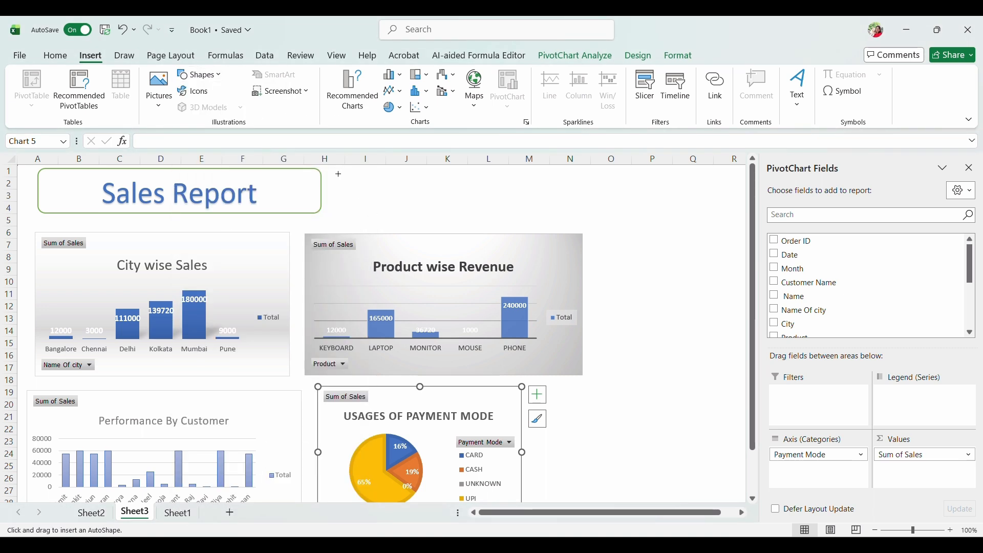
mouse_move(340, 175)
mouse_down()
mouse_move(362, 200)
mouse_move(450, 213)
mouse_move(472, 202)
mouse_move(461, 211)
mouse_up()
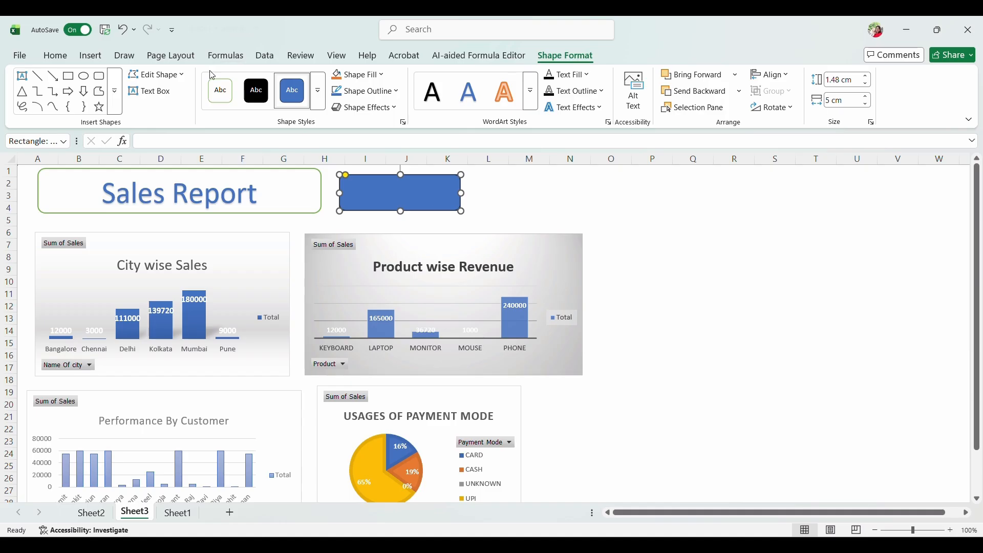
click(219, 95)
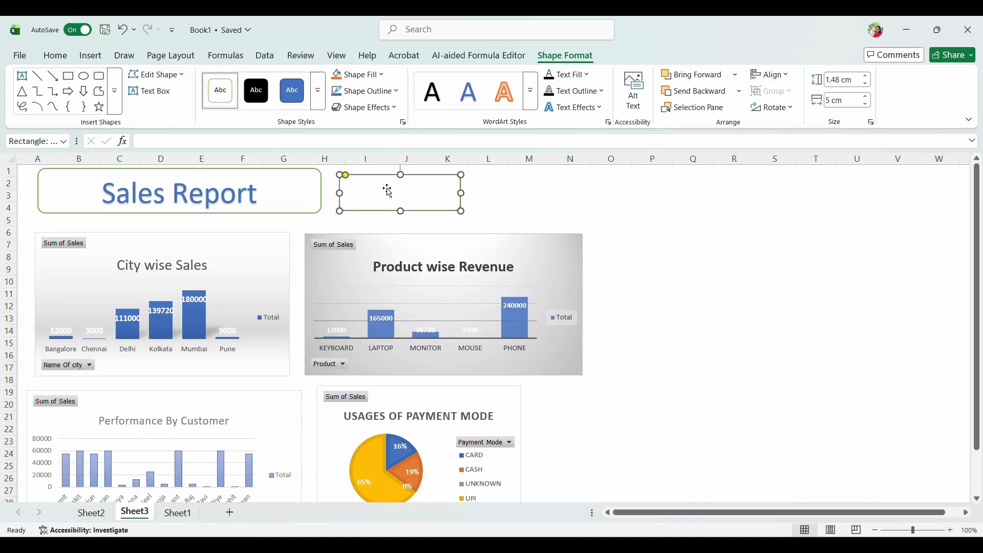
- Label the rounded rectangle beside the title "Total Sales", centred horizontally at font size 16
click(181, 514)
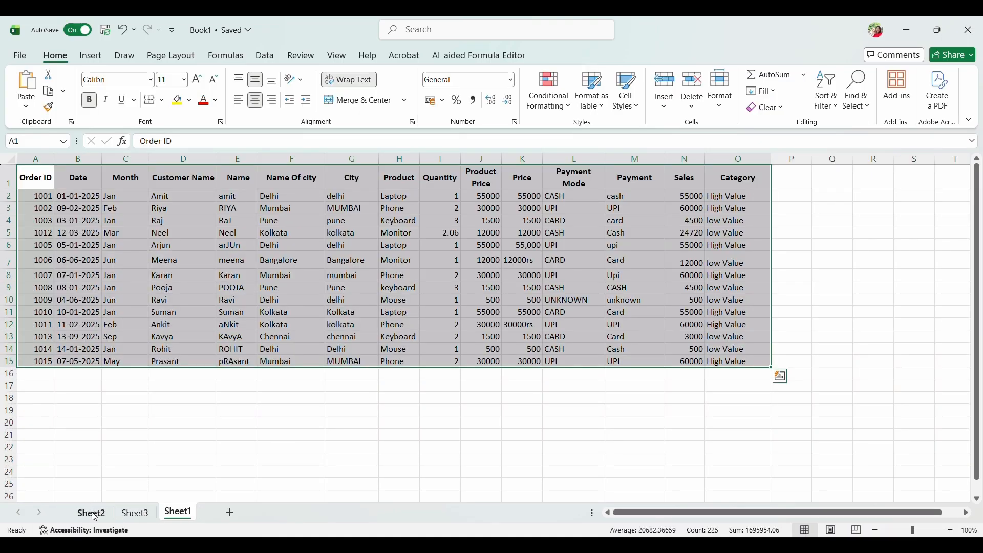
click(92, 513)
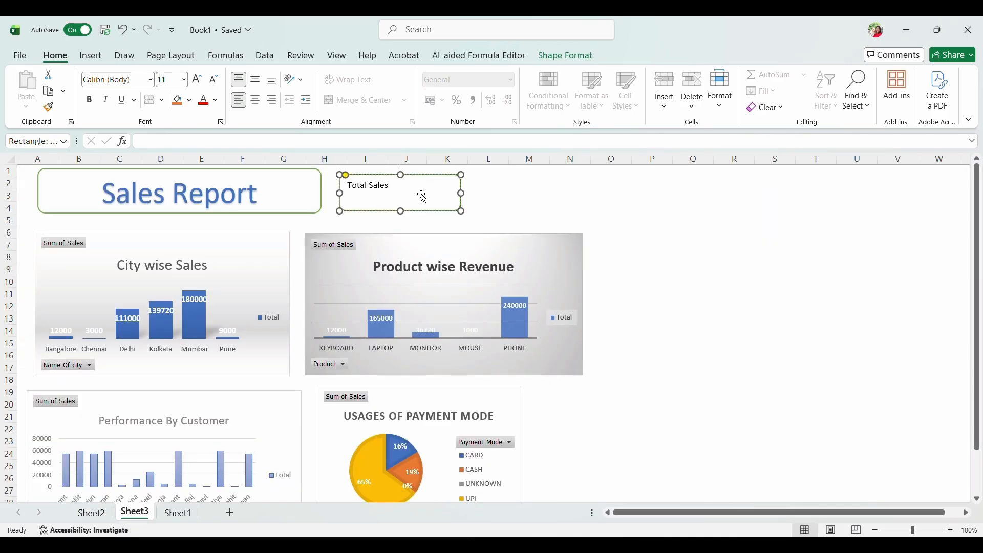
triple_click(385, 186)
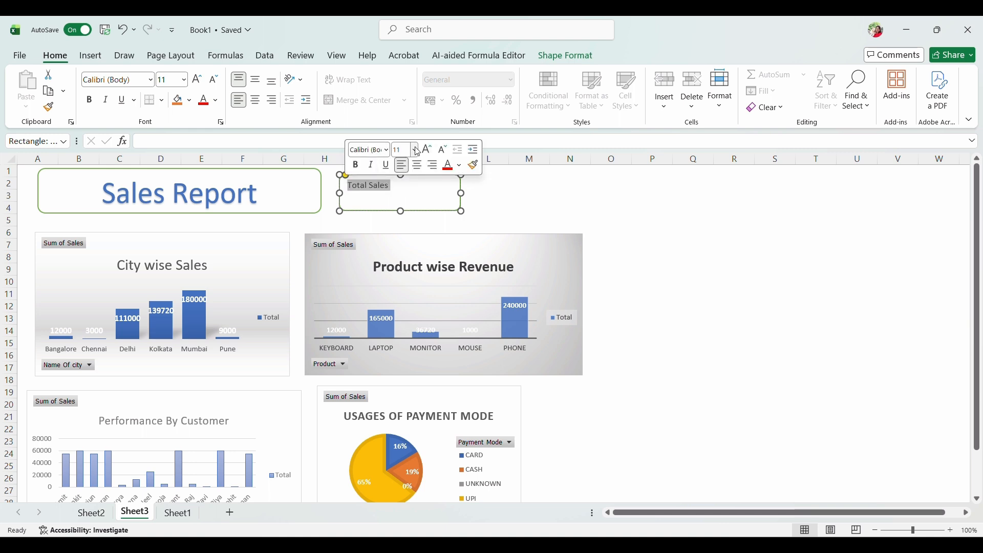
click(417, 165)
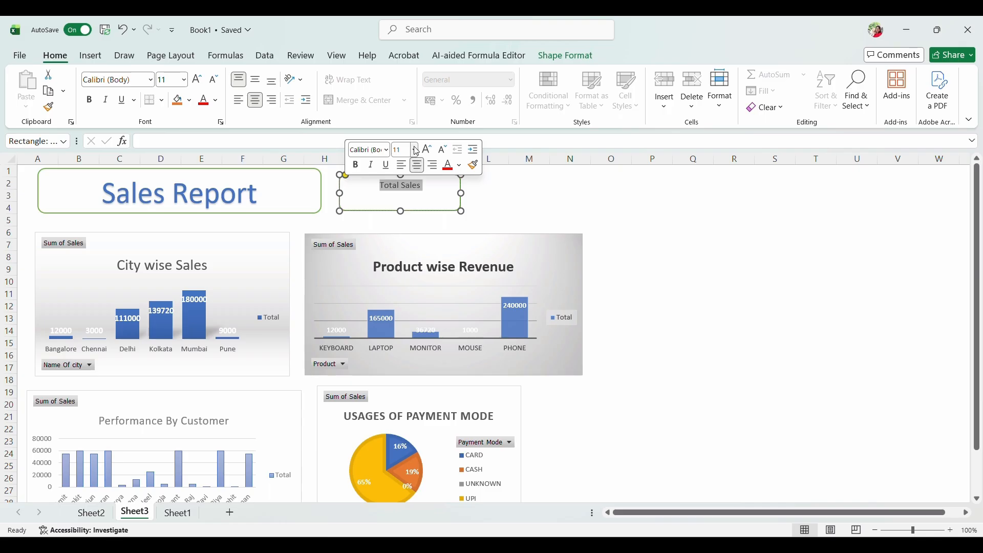
click(416, 150)
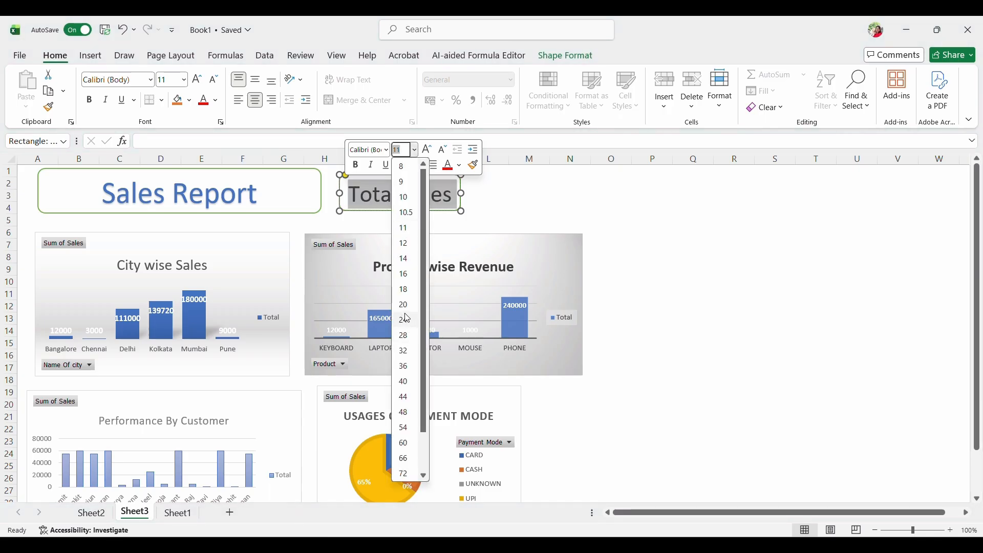
click(406, 275)
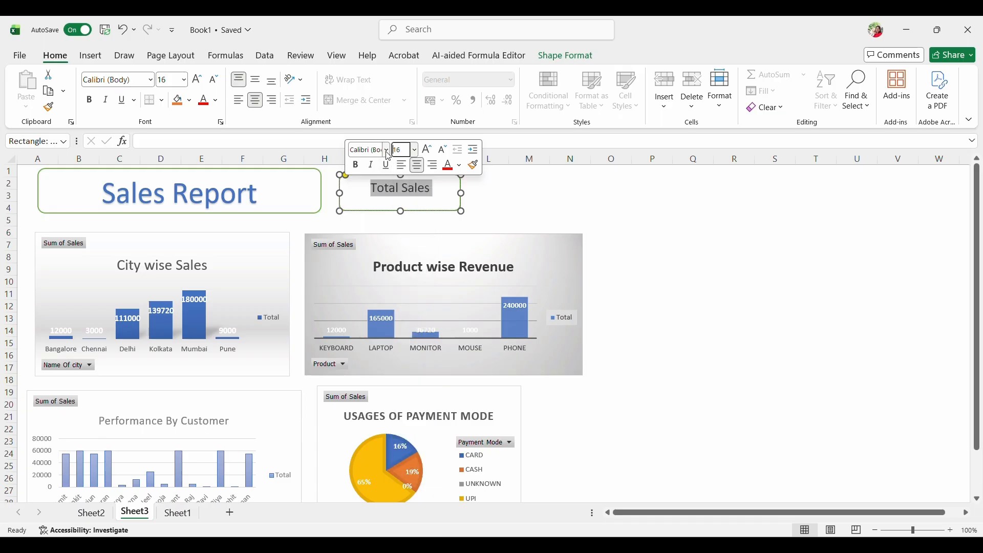
- Make the Total Sales label bold and italic and colour it with the theme blue
click(357, 166)
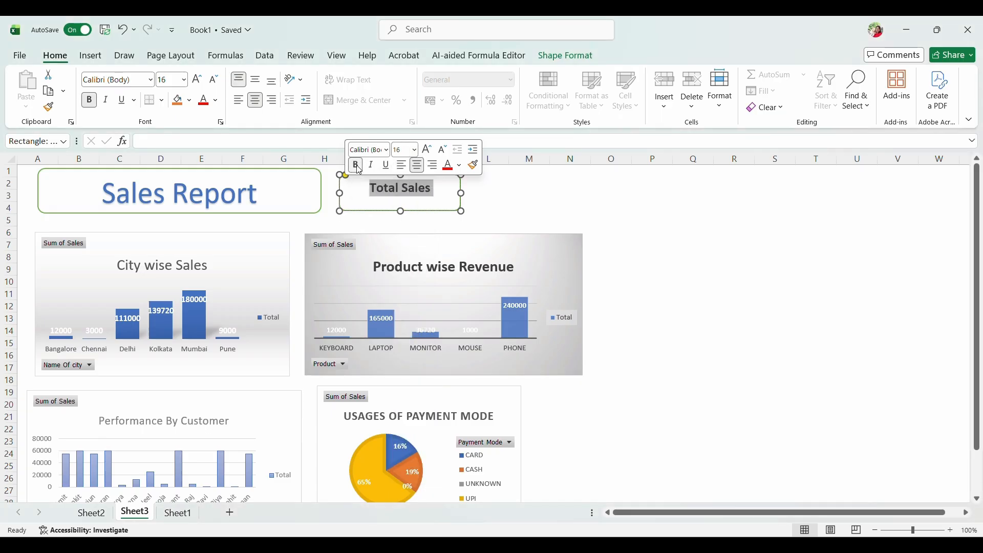
click(372, 166)
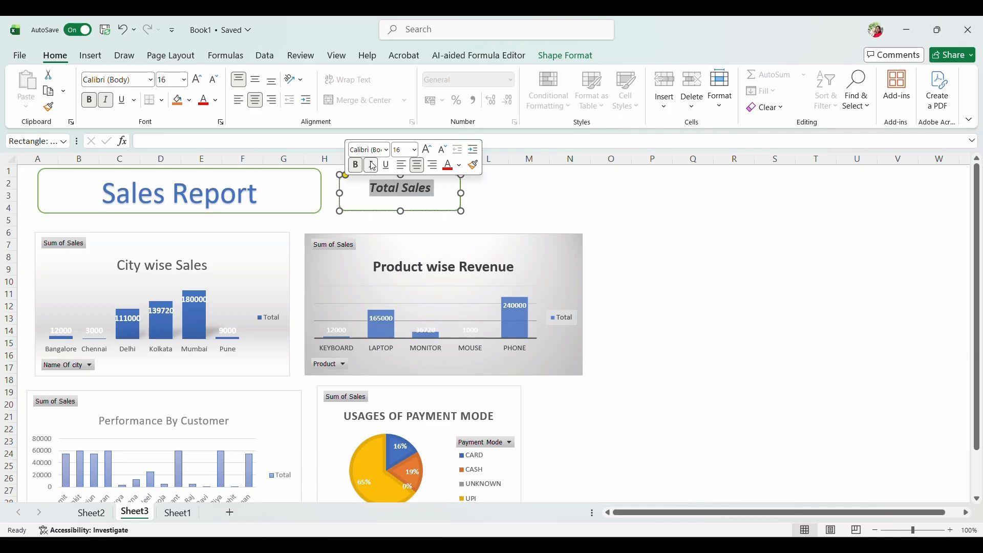
click(215, 100)
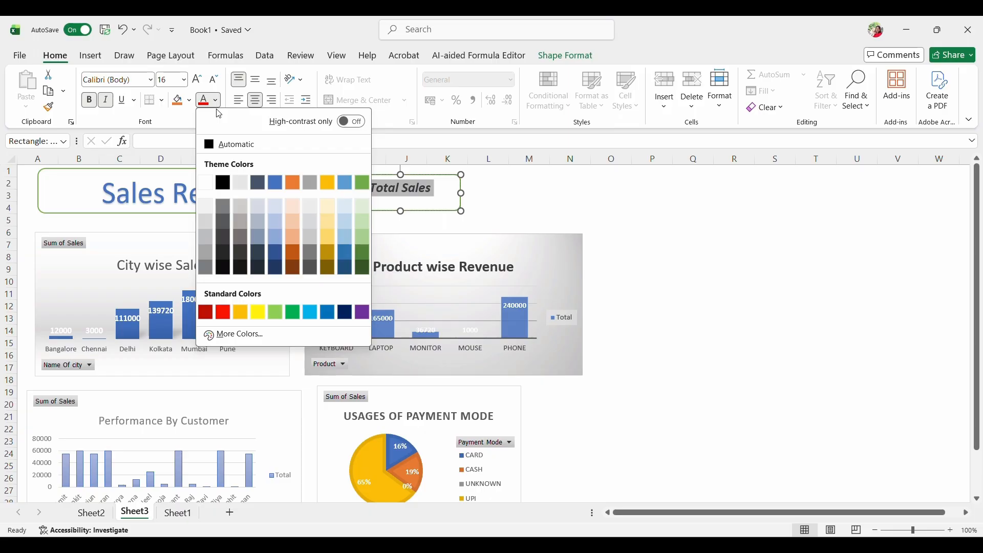
click(280, 187)
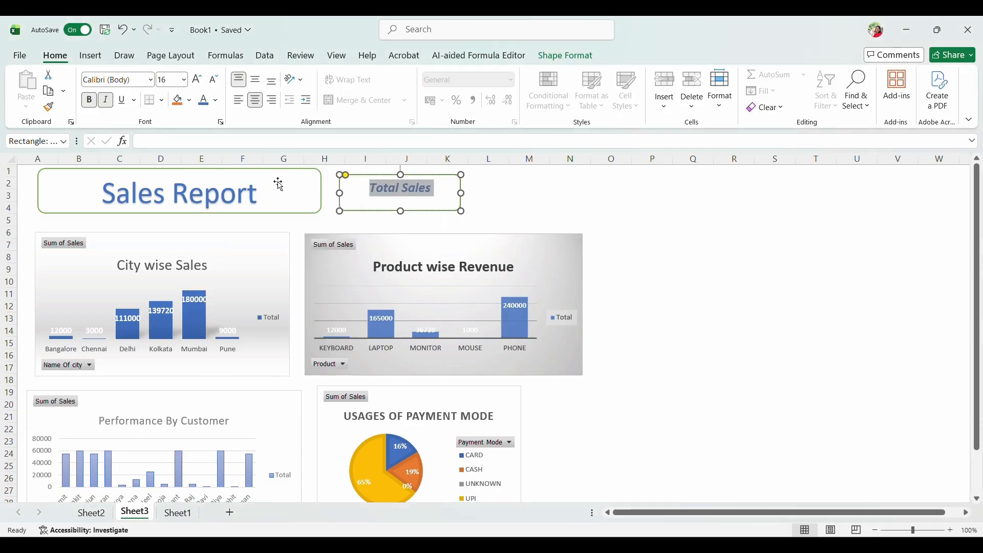
click(455, 193)
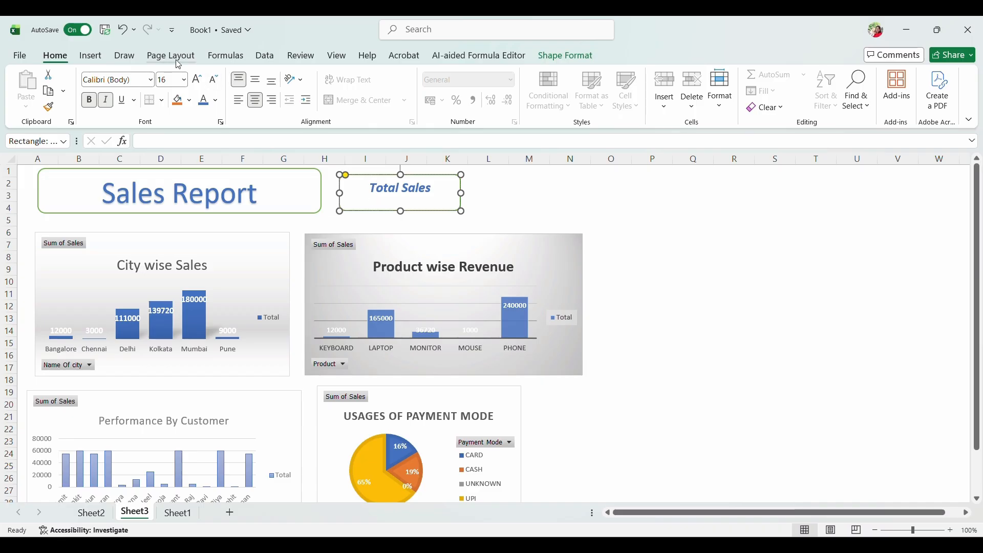
- Insert a small text box under the Total Sales label inside the rounded rectangle and enlarge it slightly
click(88, 56)
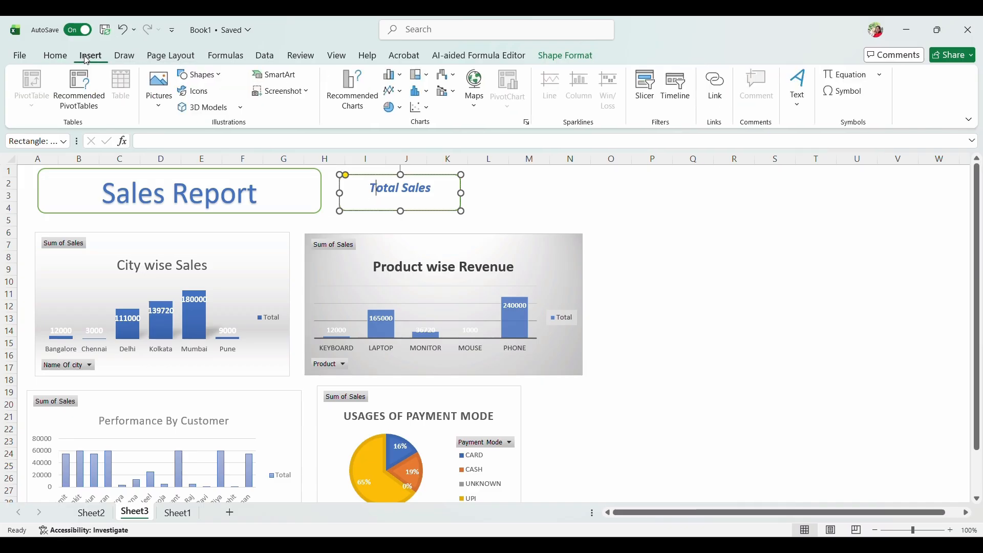
click(797, 89)
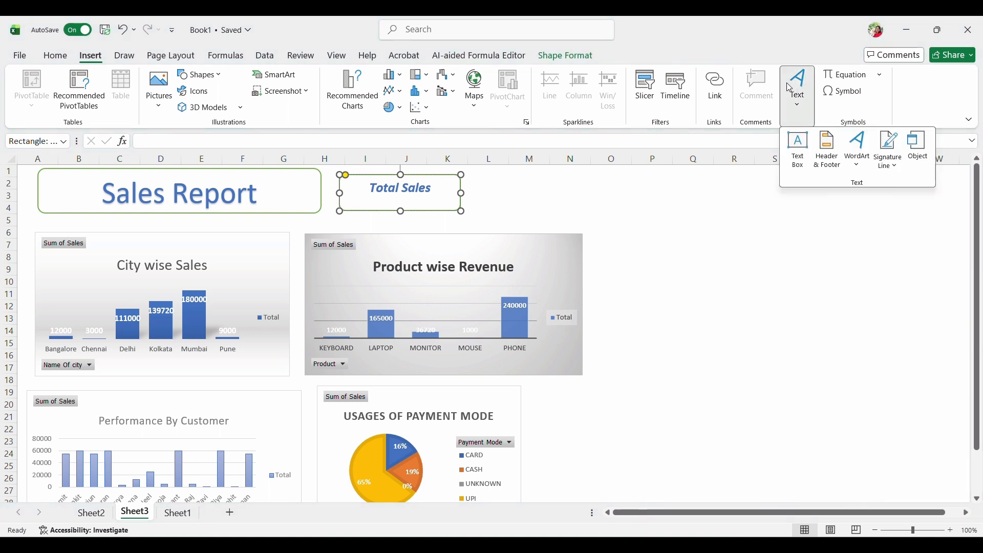
click(800, 151)
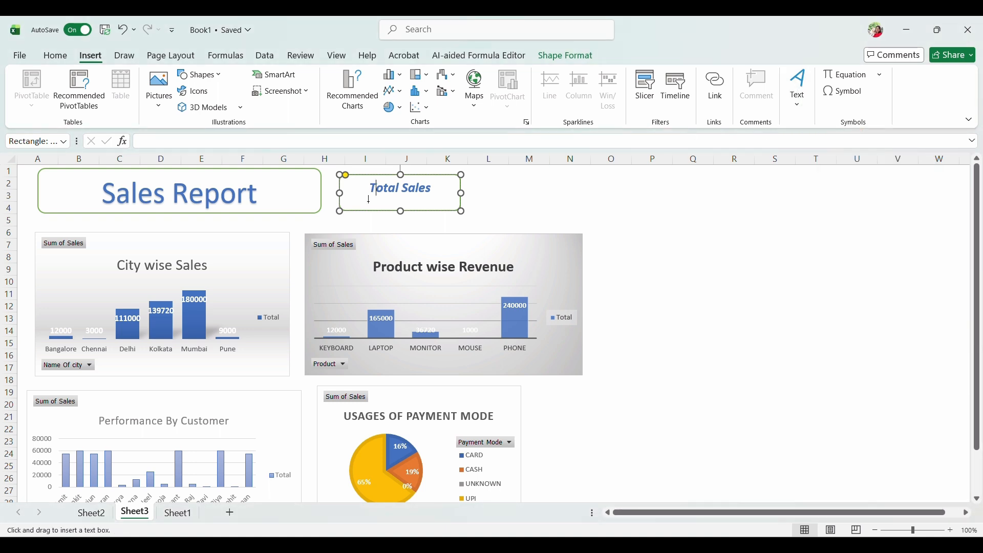
drag(368, 198, 434, 210)
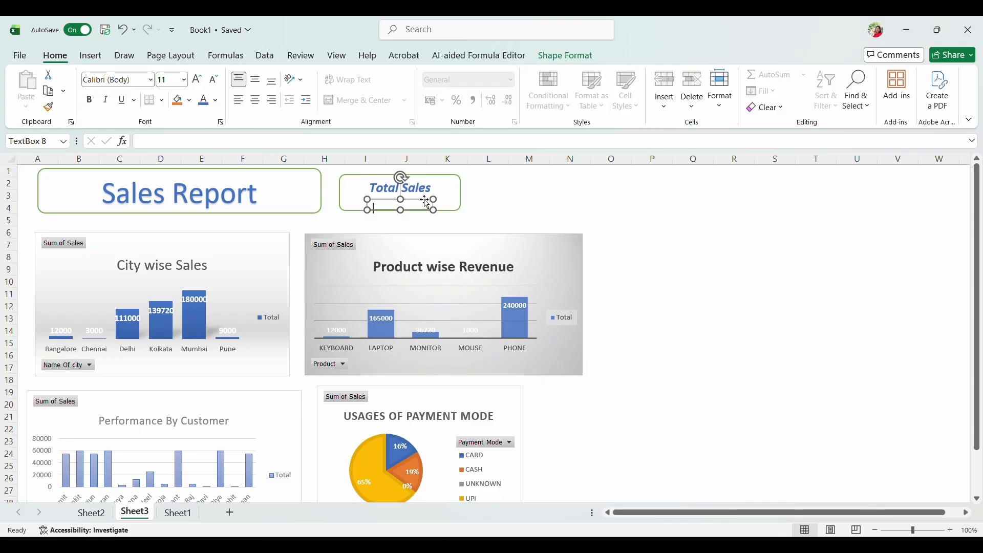
mouse_move(424, 200)
mouse_down()
mouse_move(424, 191)
mouse_move(436, 208)
mouse_up()
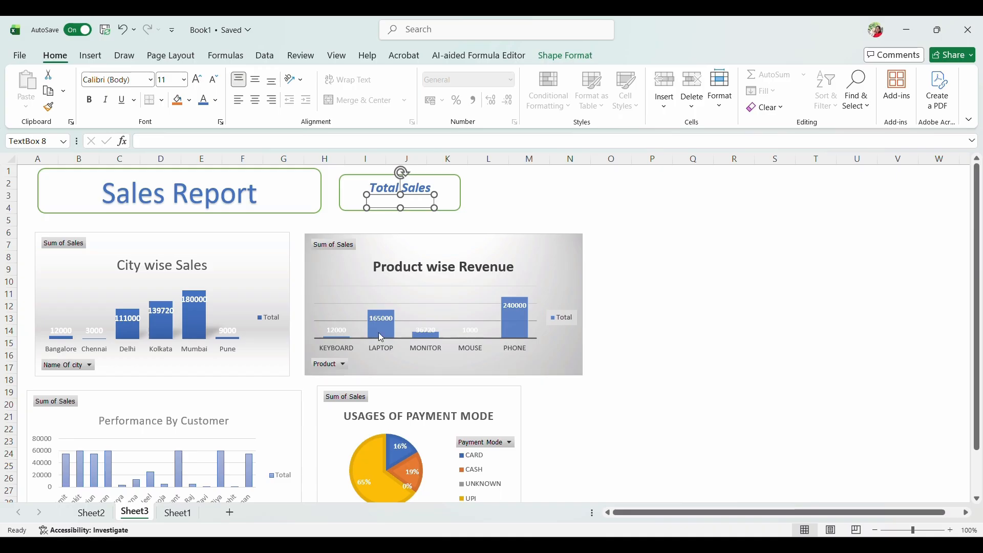
- Look up the sales total on Sheet2 and enter 454720 in the text box under Total Sales
click(92, 514)
click(392, 200)
text(454720)
- Format the 454720 figure at font size 16, centred, bold and blue
drag(412, 200, 359, 214)
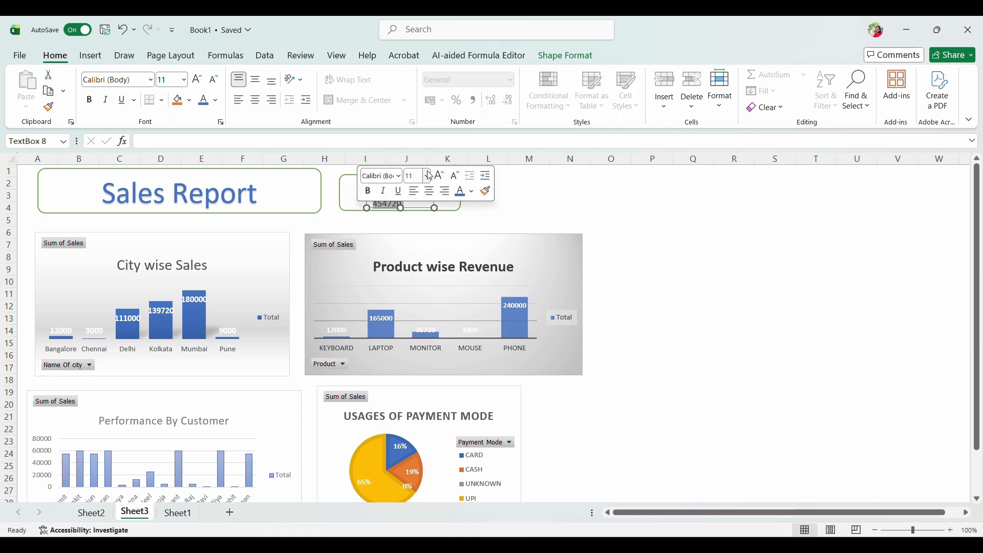
click(428, 176)
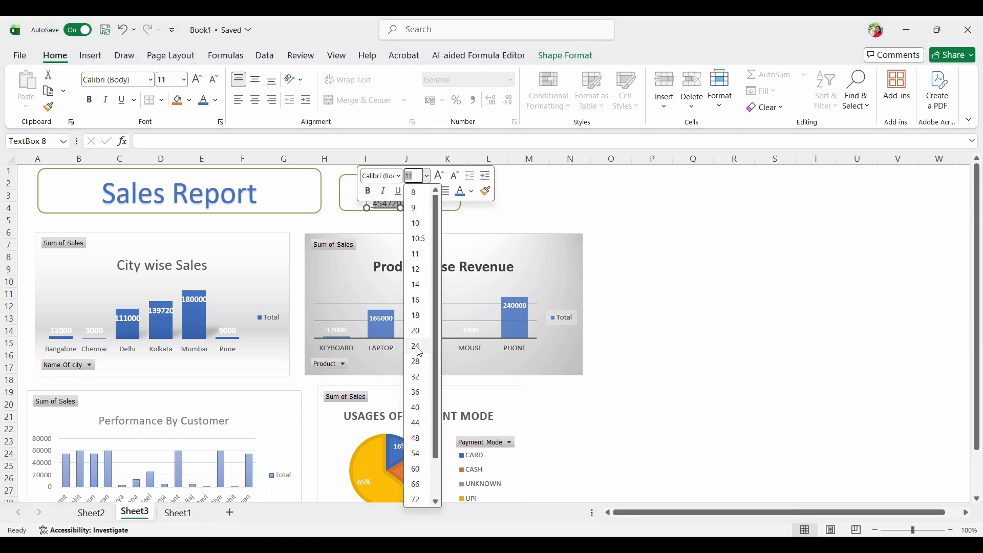
click(419, 299)
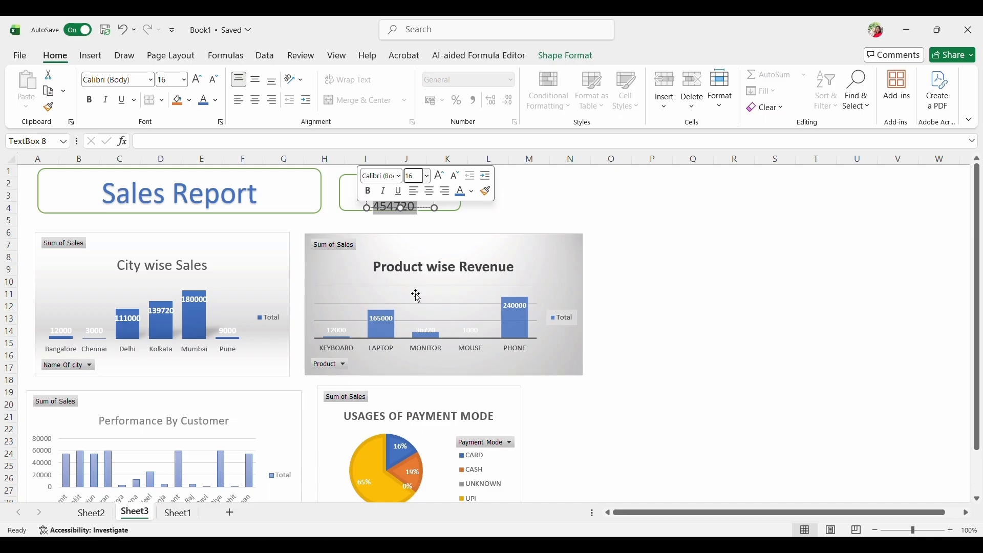
click(430, 191)
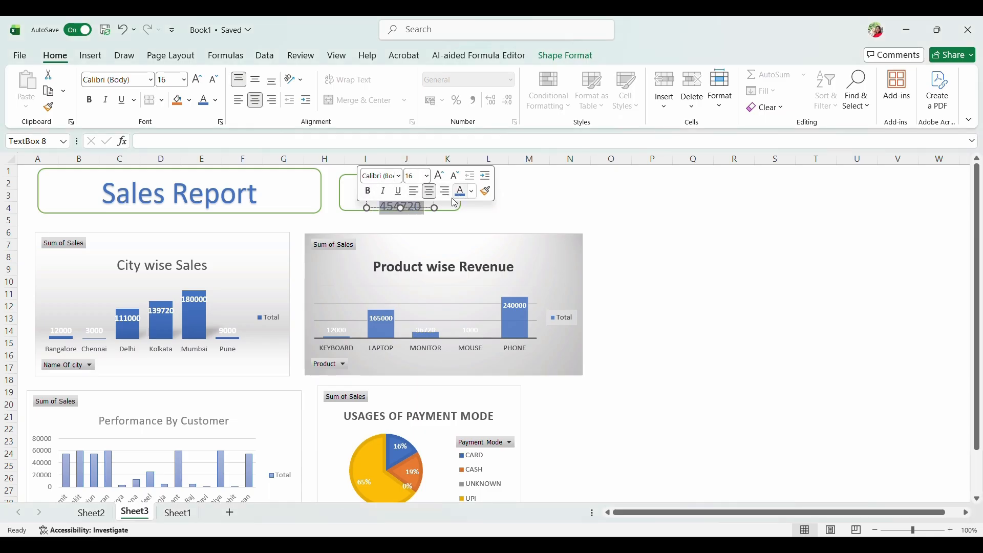
click(368, 191)
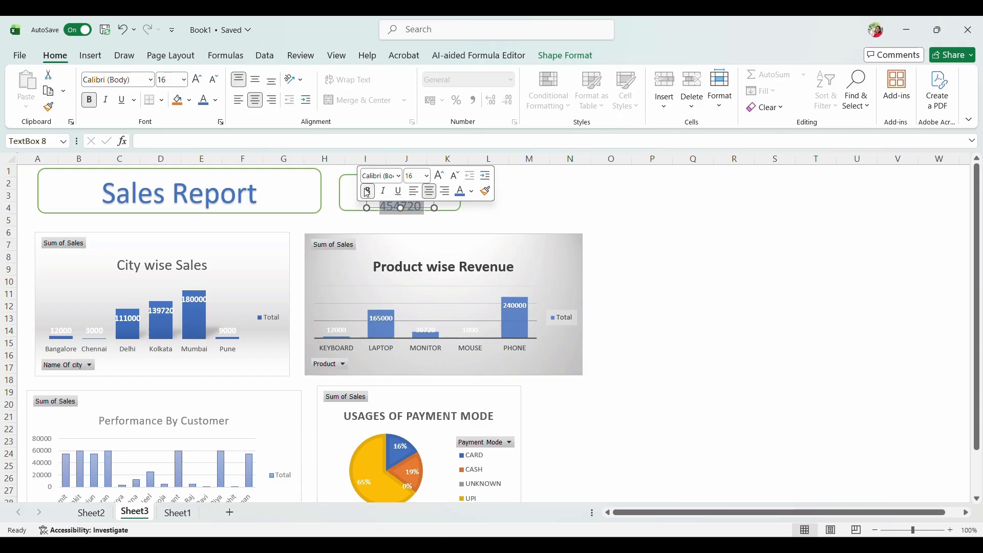
click(496, 219)
- Increase the height of the Total Sales rectangle and its text box slightly so the figure fits inside
click(449, 195)
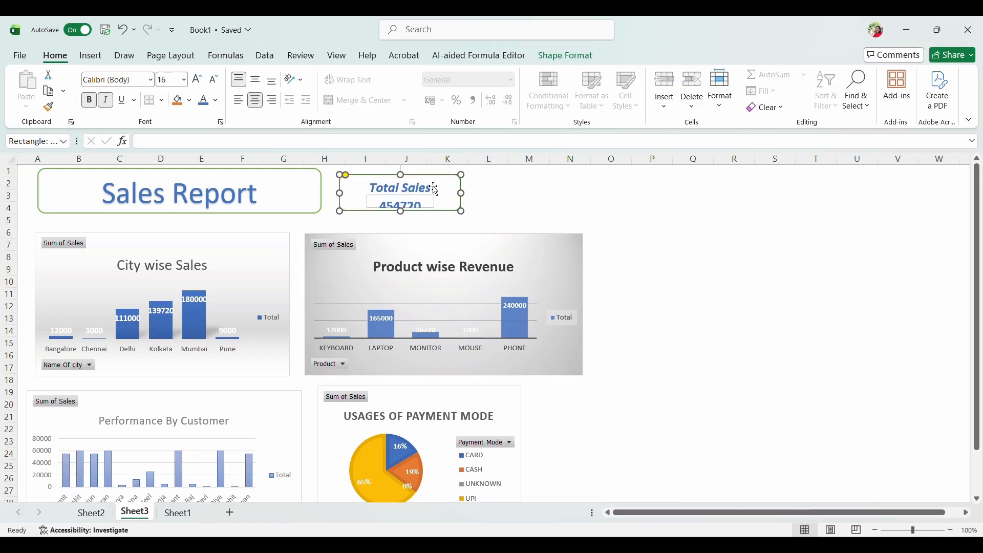
drag(461, 211, 461, 217)
click(430, 202)
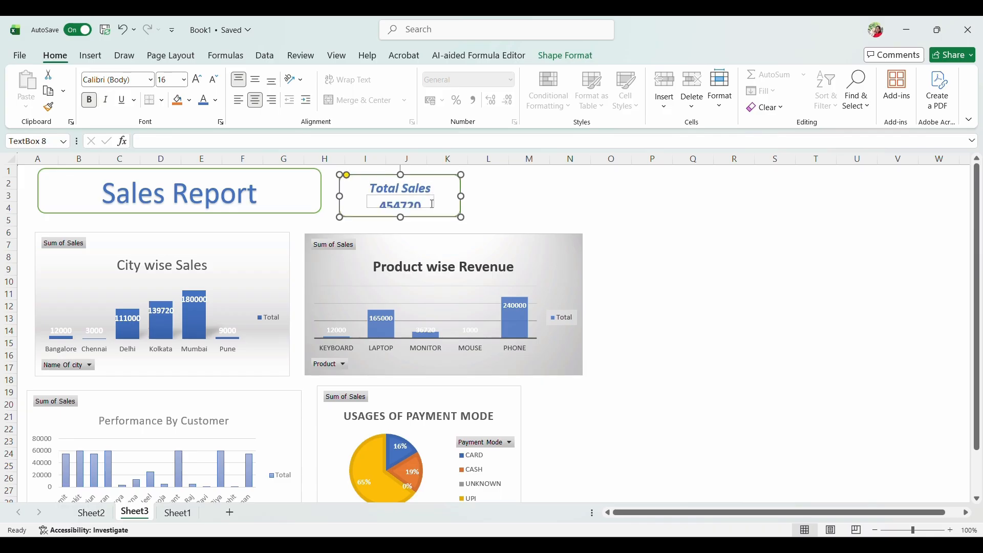
drag(433, 206, 432, 213)
click(514, 206)
- Duplicate the Total Sales rectangle directly to its right and change the copy's label to "Average Sales"
click(423, 206)
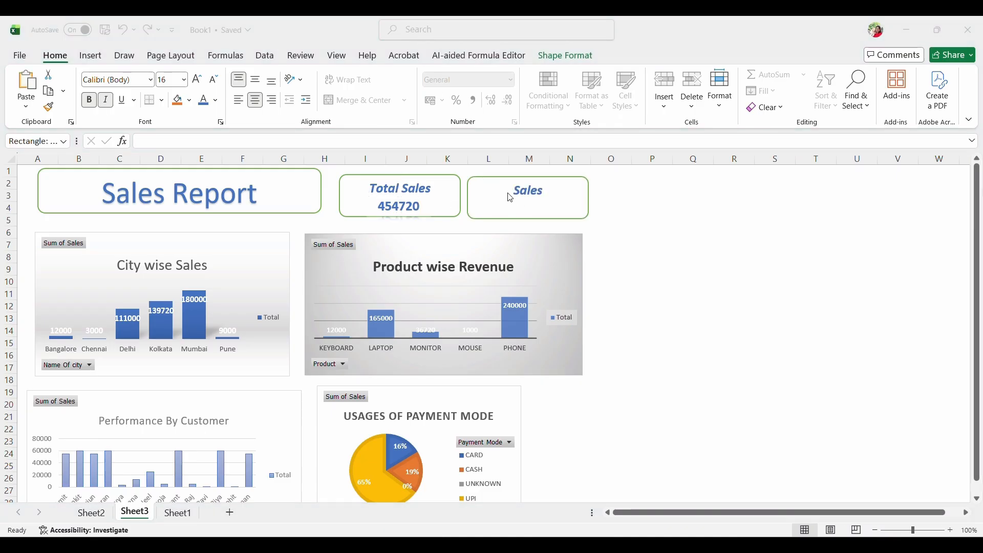
click(509, 193)
text(Average)
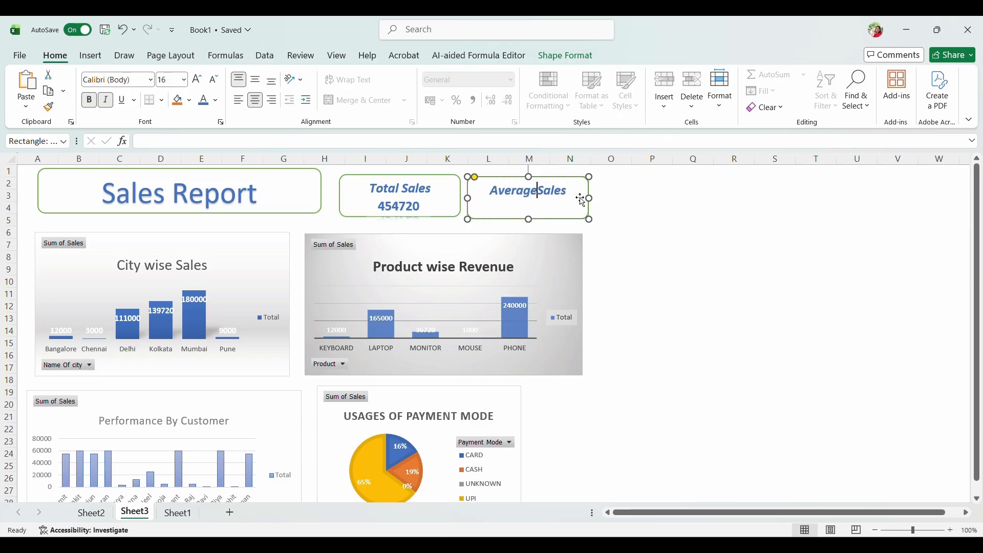
click(421, 207)
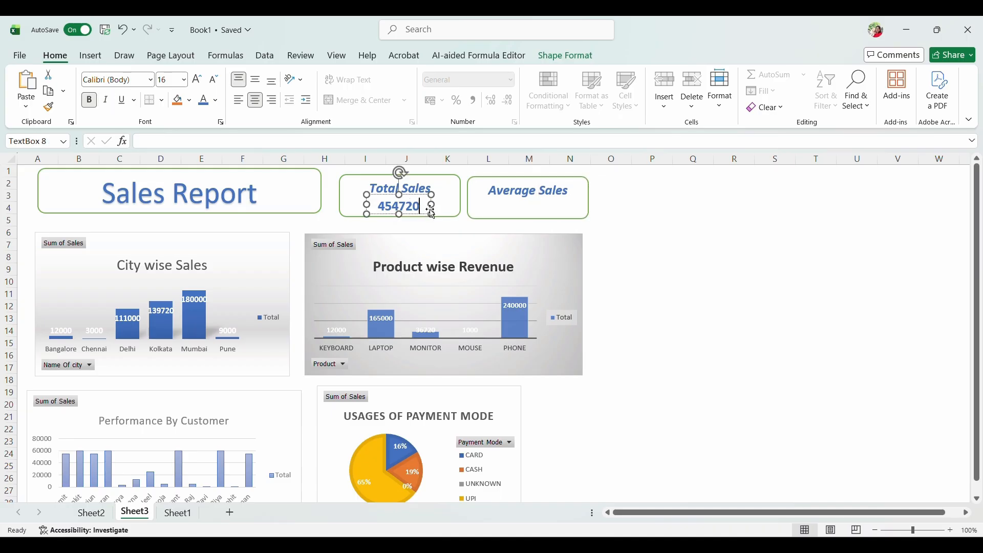
click(514, 210)
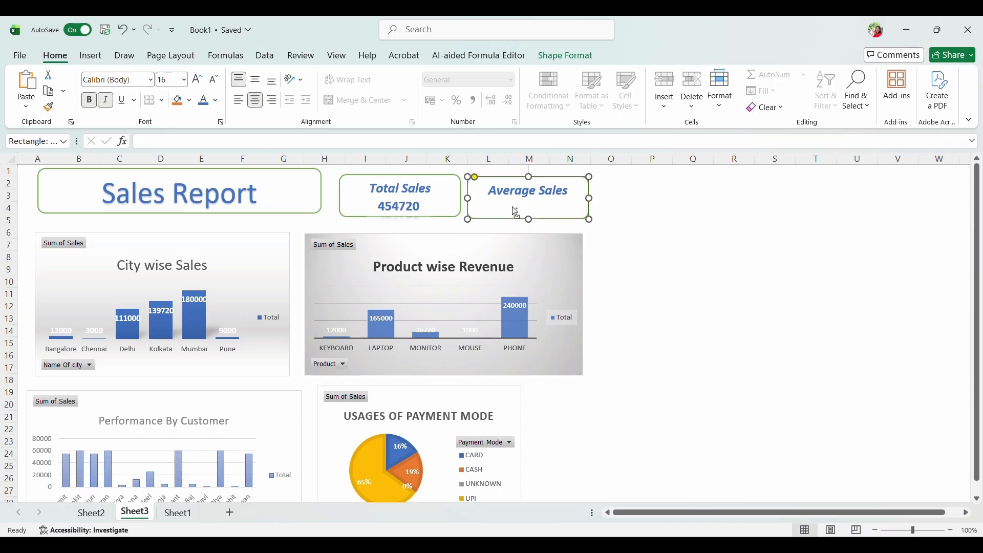
key(ctrl+v)
drag(575, 221, 691, 210)
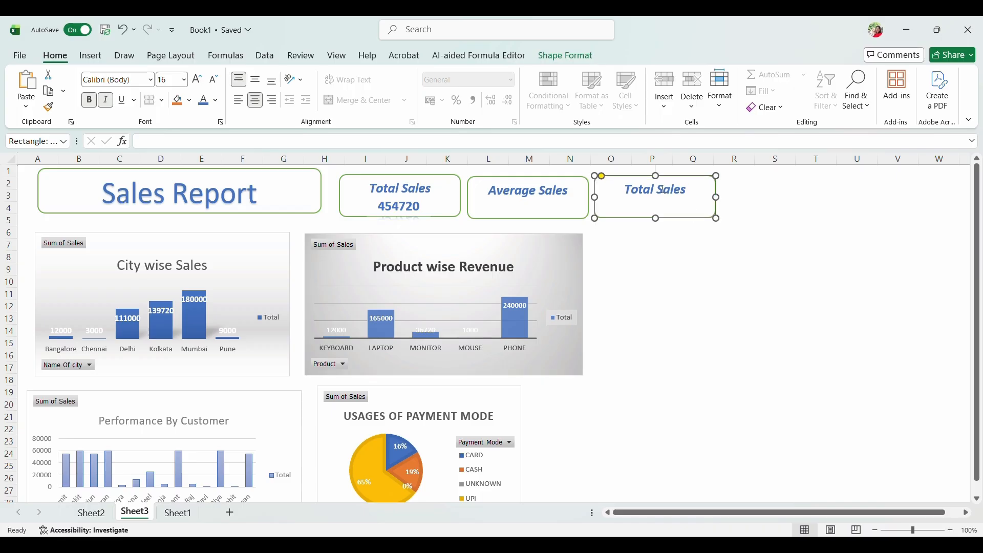
key(Delete)
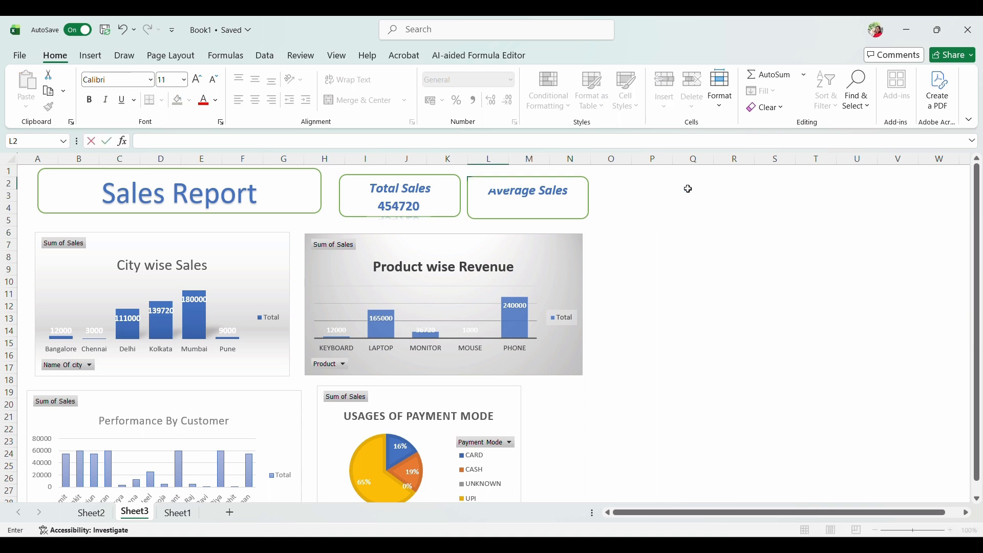
click(125, 30)
- Nudge the Average Sales rectangle up slightly and paste another copy of the Total Sales rectangle to its right
click(525, 206)
drag(525, 206, 525, 204)
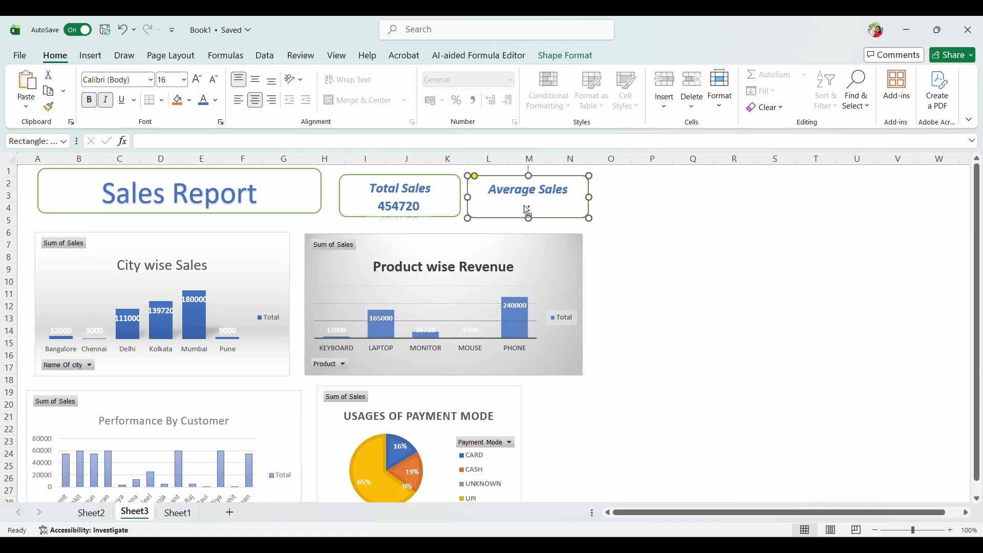
key(ctrl+v)
drag(543, 215, 657, 204)
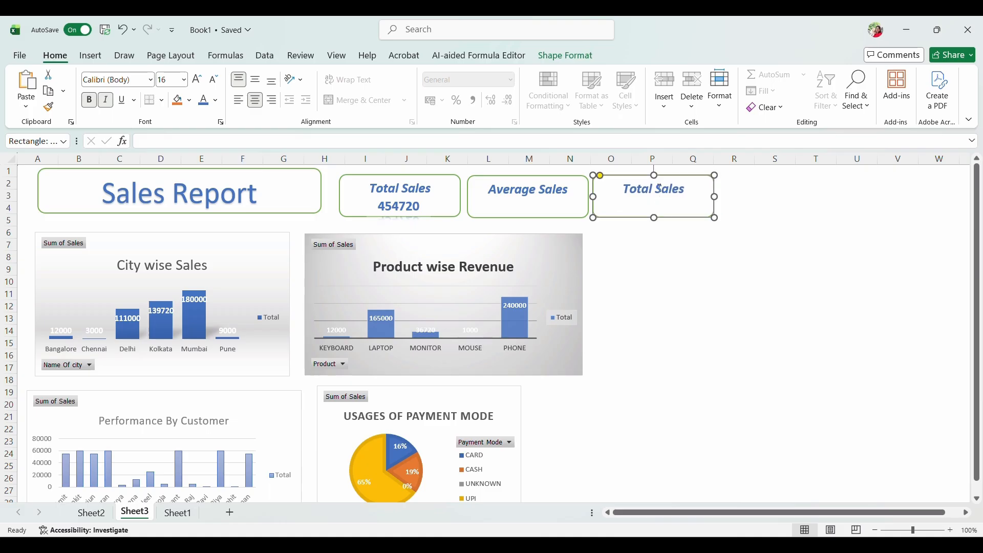
- Replace the label of the third summary rectangle with "Max Product Price"
click(685, 189)
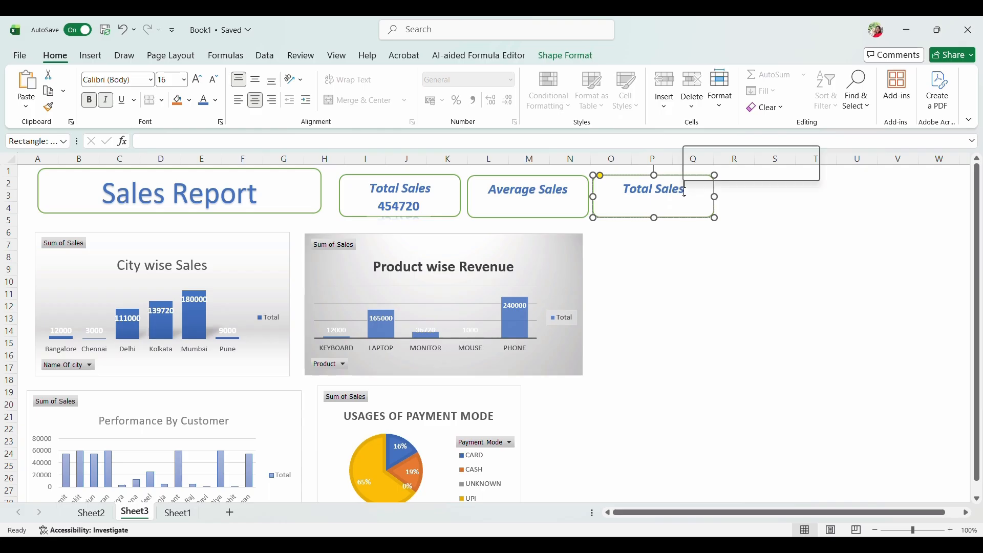
key(BackSpace)
key(BackSpace)
key(BackSpace)
key(BackSpace)
key(BackSpace)
key(BackSpace)
key(BackSpace)
key(BackSpace)
key(BackSpace)
key(BackSpace)
key(BackSpace)
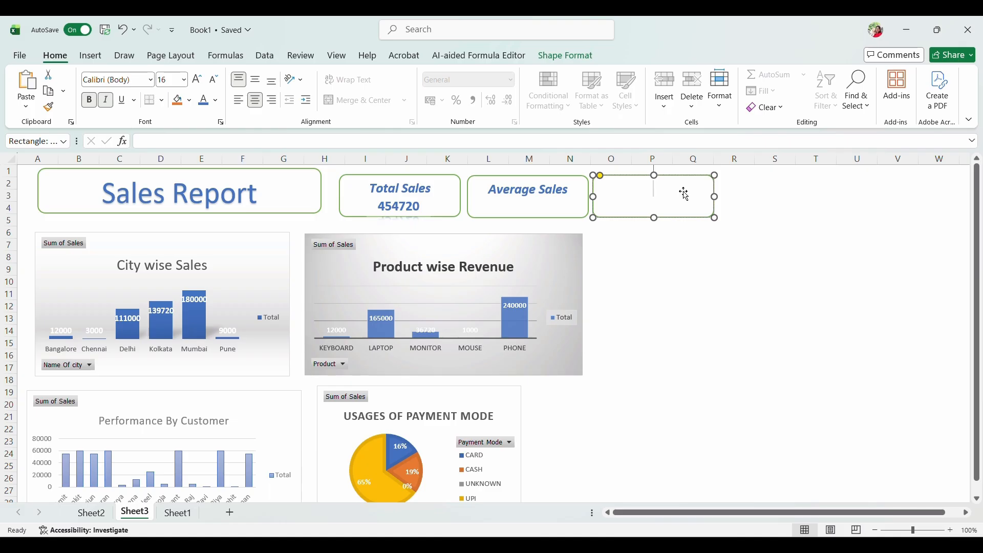
text(Max Product Pr)
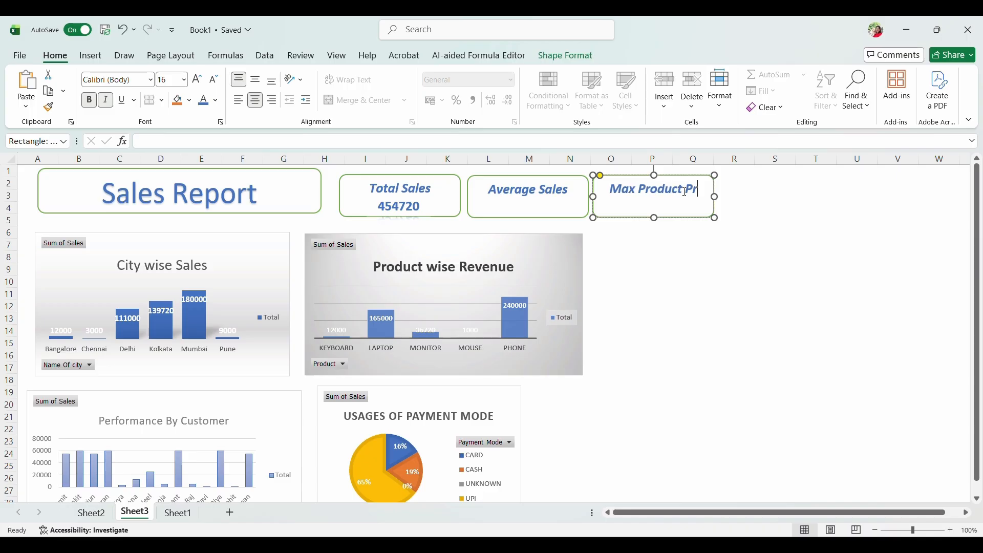
text(ice)
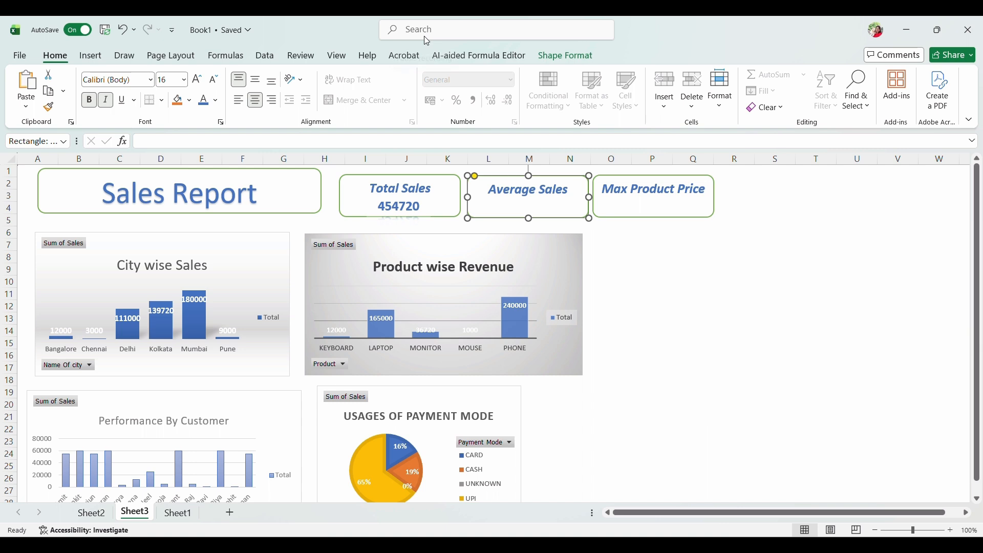
- Paste copies of the Total Sales figure's text box beneath the labels in the Average Sales and Max Product Price rectangles
key(ctrl+v)
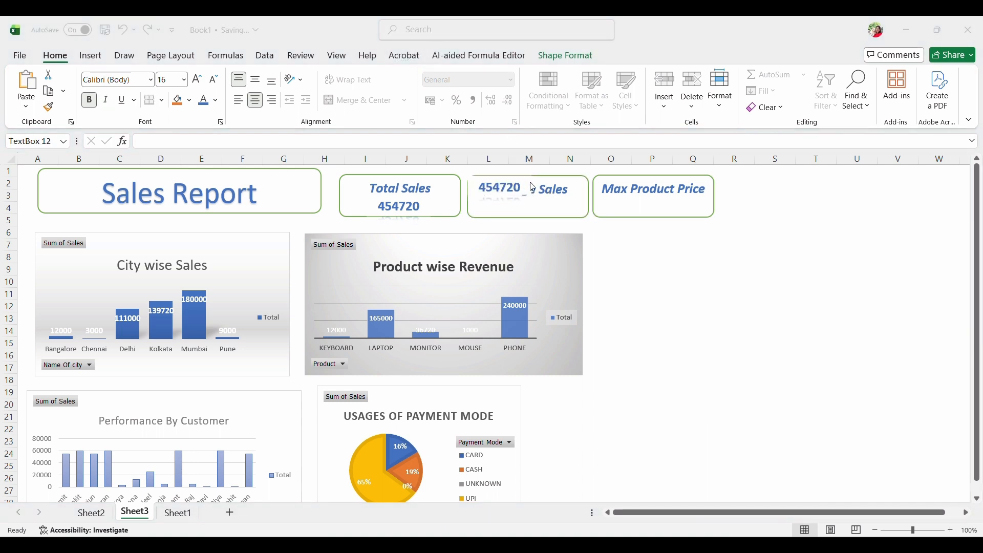
click(521, 187)
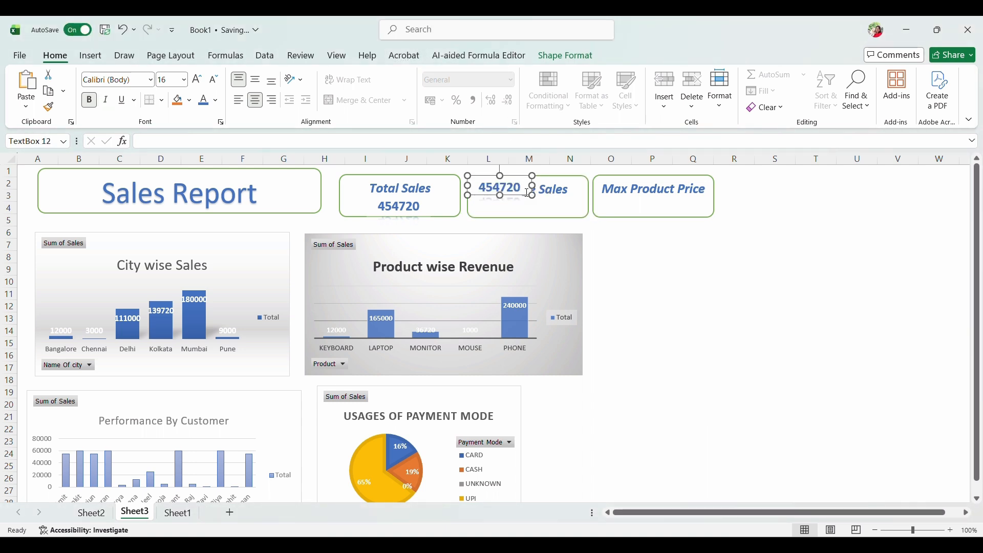
drag(529, 193, 554, 213)
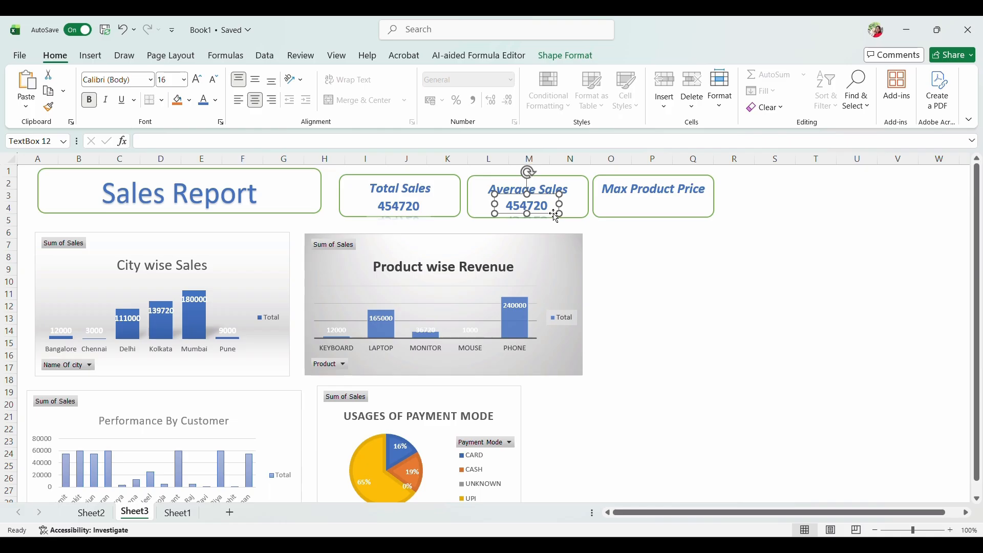
click(654, 204)
key(ctrl+v)
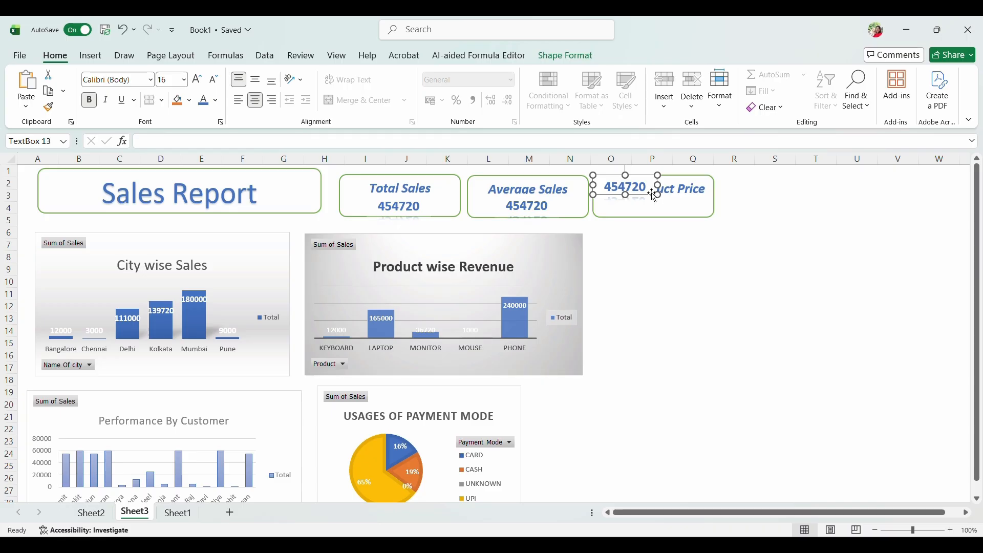
drag(654, 195, 680, 214)
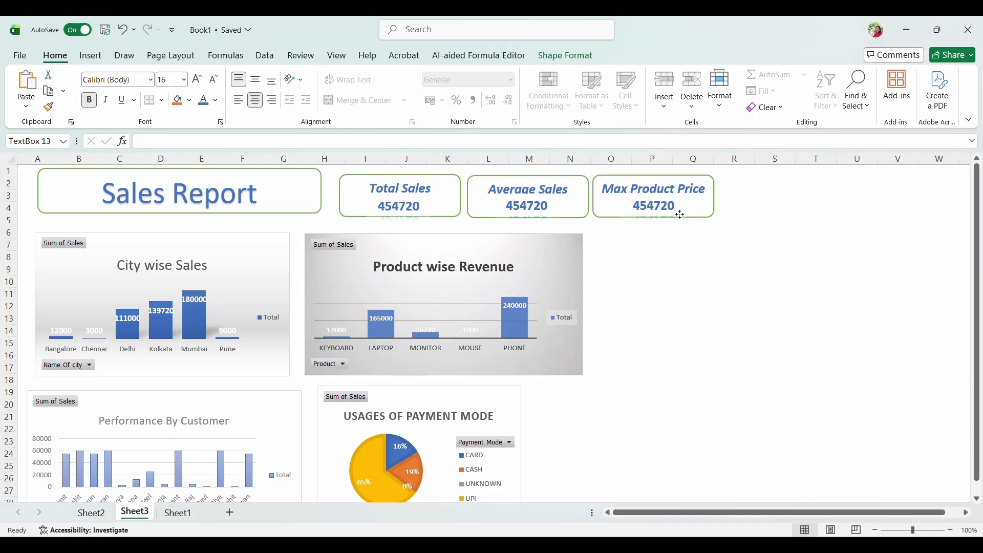
click(650, 197)
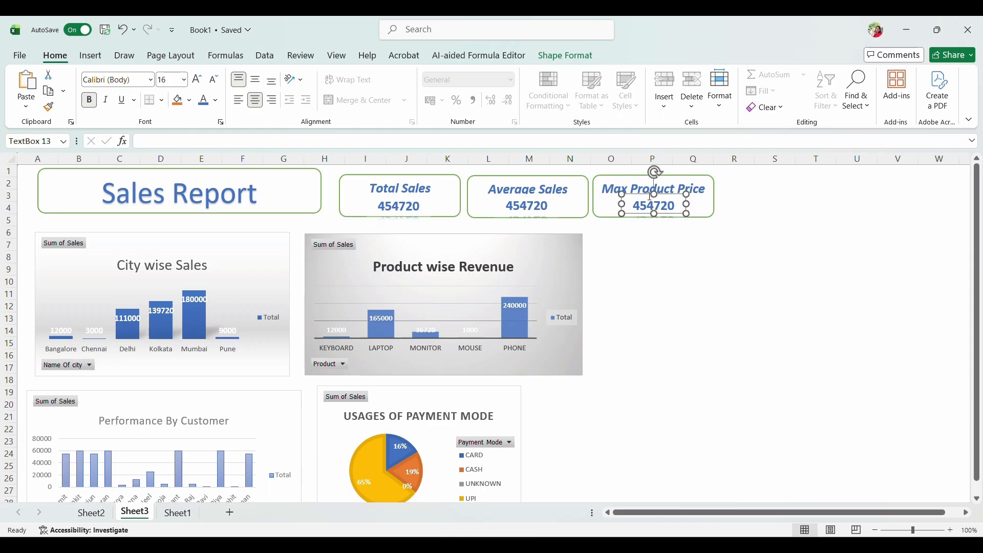
- Replace the figure in the Average Sales rectangle with 32480, looking up the average of sales on Sheet2
click(544, 208)
click(552, 205)
key(BackSpace)
key(BackSpace)
key(BackSpace)
key(BackSpace)
key(BackSpace)
key(BackSpace)
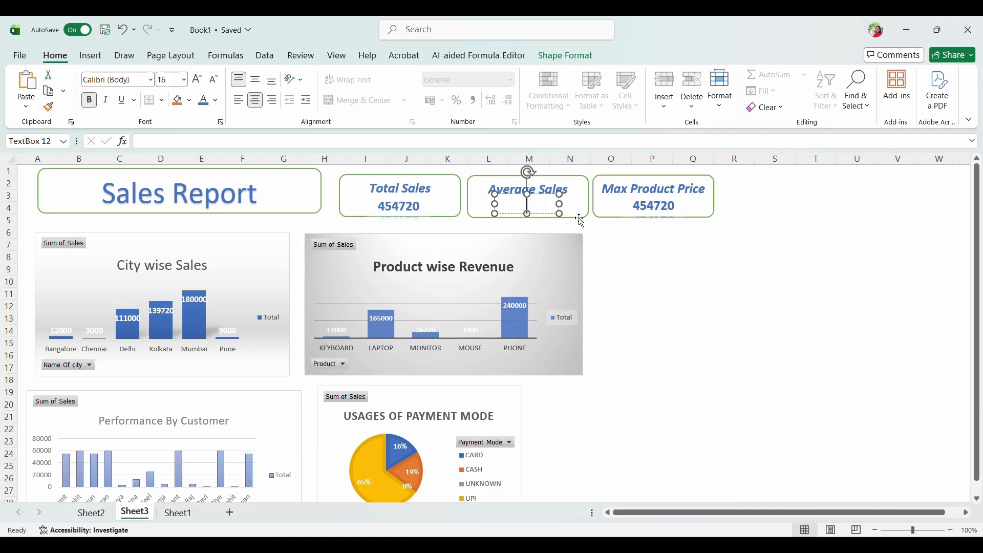
click(675, 204)
click(547, 203)
click(91, 513)
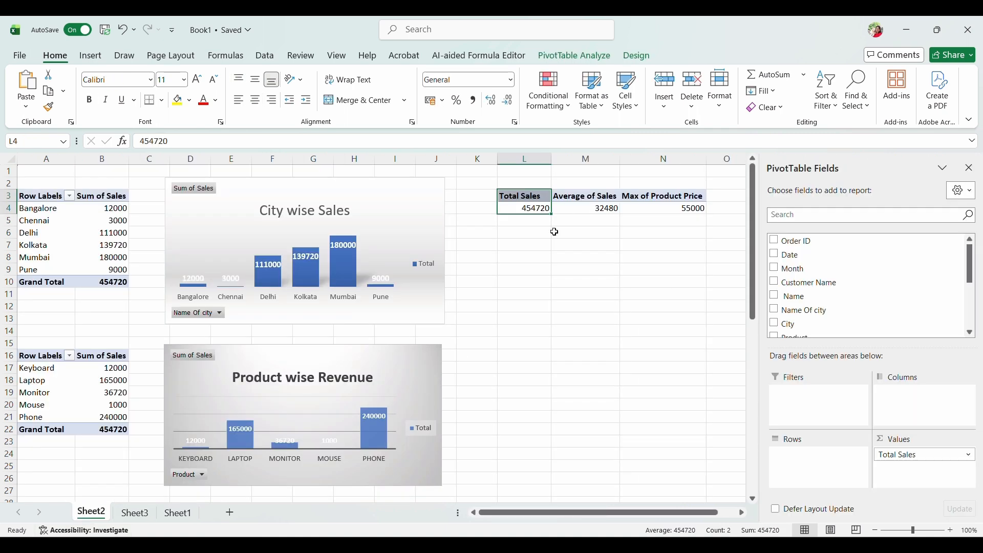
click(134, 513)
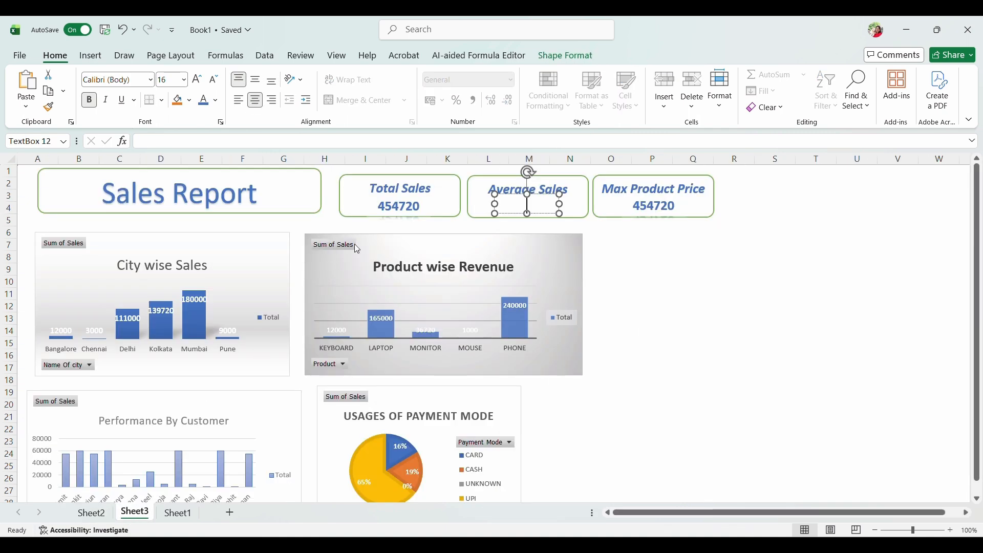
text(32480)
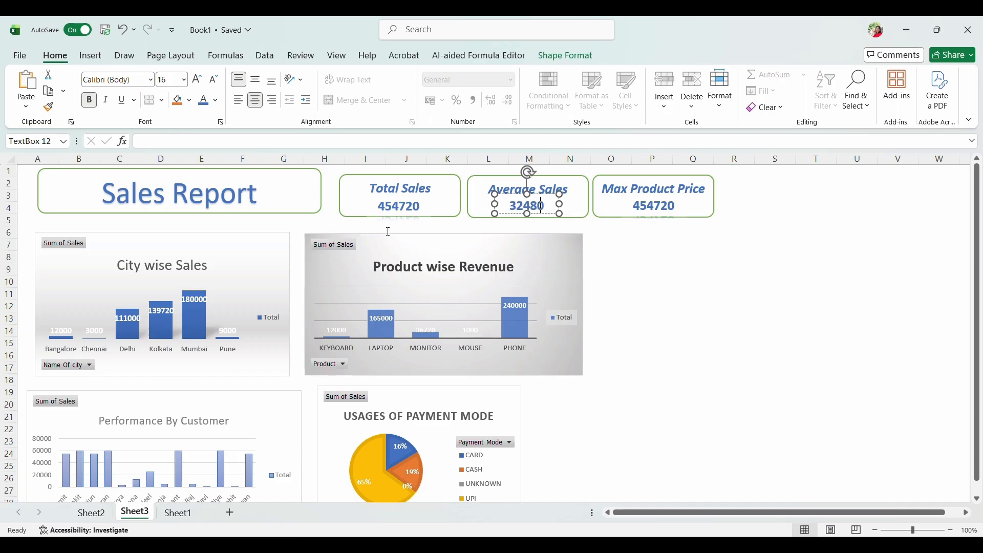
- Replace the figure in the Max Product Price rectangle with 55000
click(669, 204)
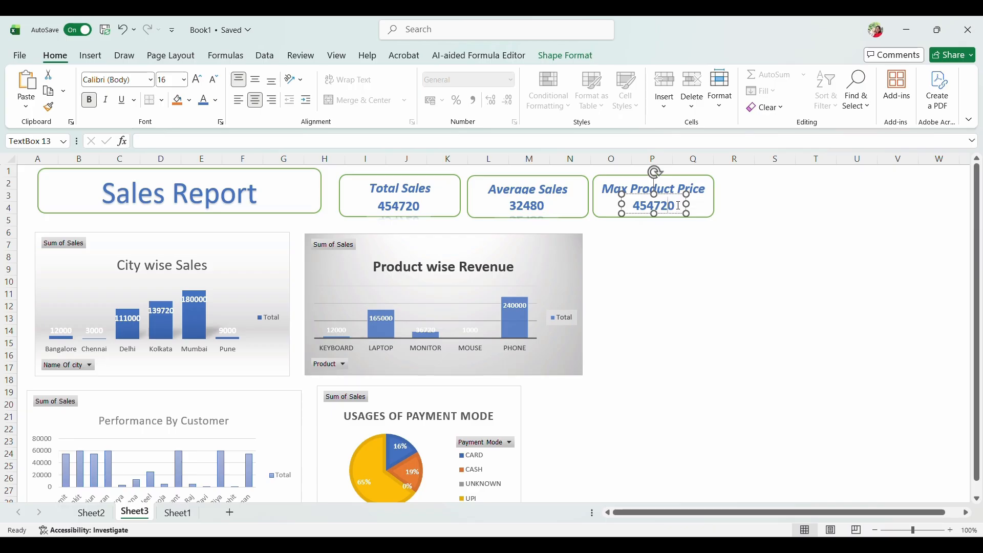
key(BackSpace)
key(BackSpace)
key(BackSpace)
key(BackSpace)
key(BackSpace)
text(55000)
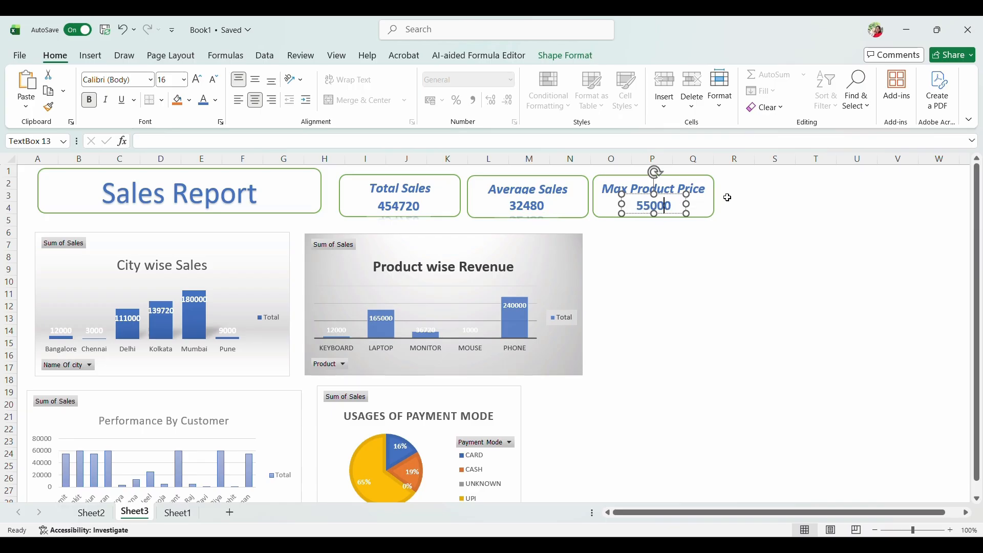
click(650, 266)
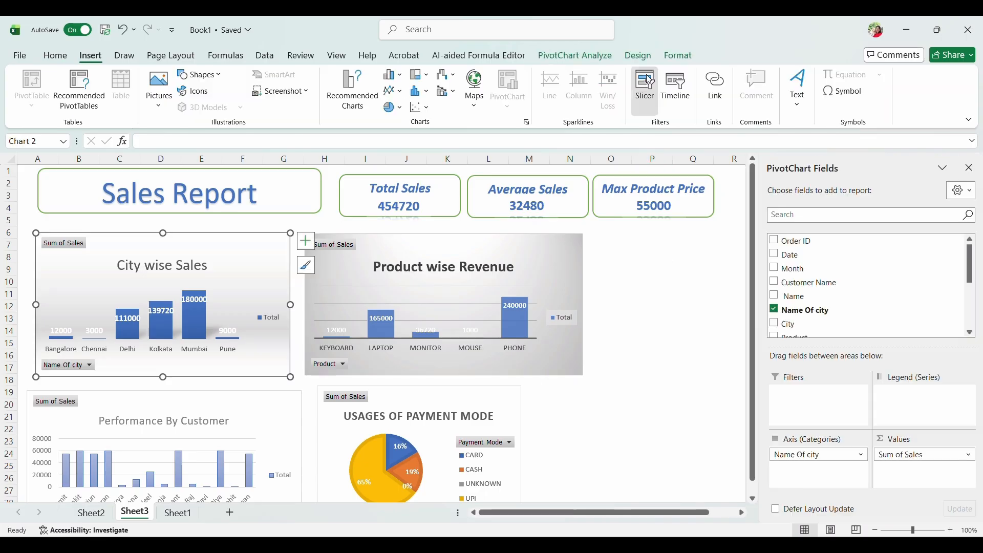
- Insert a Month slicer for the City wise Sales chart, shrink it to about 4 × 4 cm and place it beside the Product wise Revenue chart
click(648, 86)
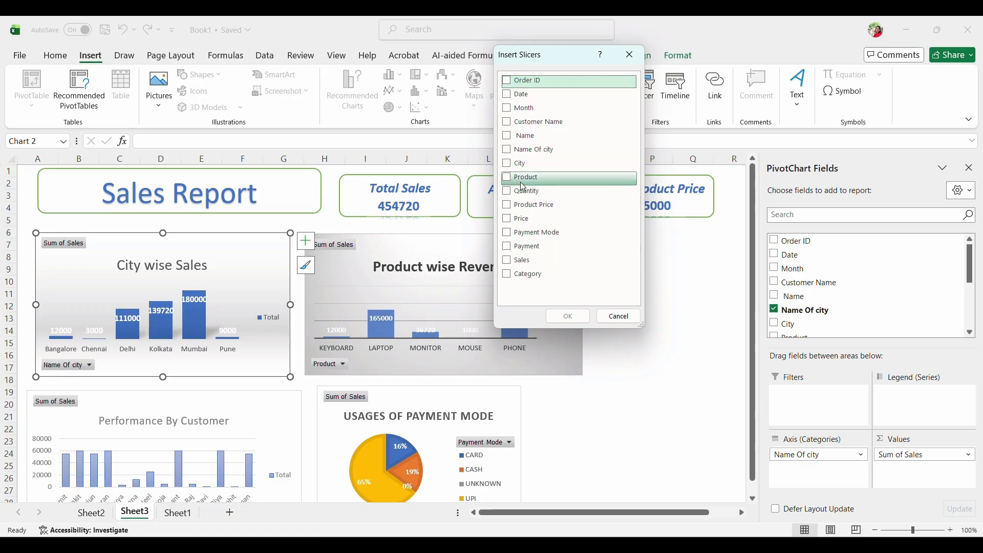
click(508, 110)
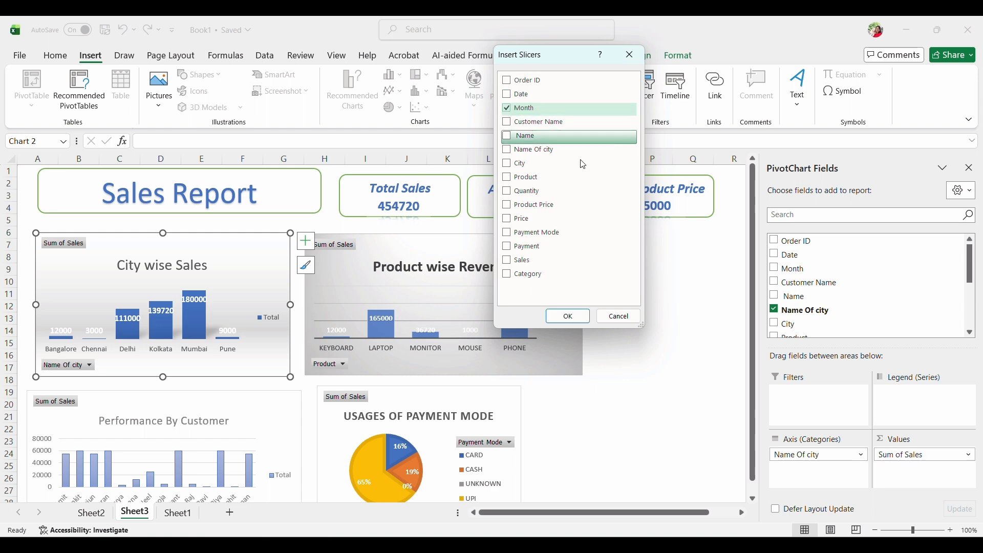
click(568, 316)
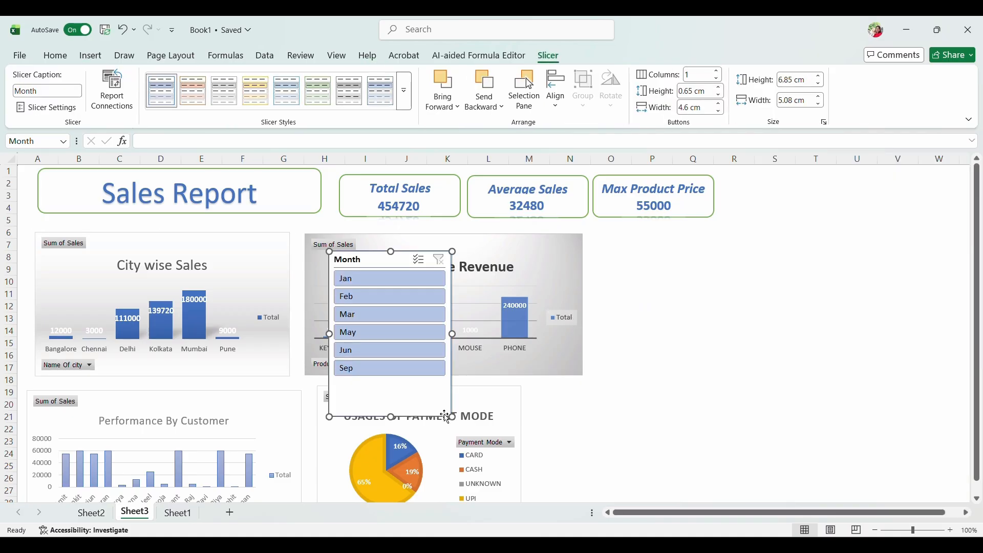
drag(452, 416, 425, 349)
drag(369, 256, 637, 239)
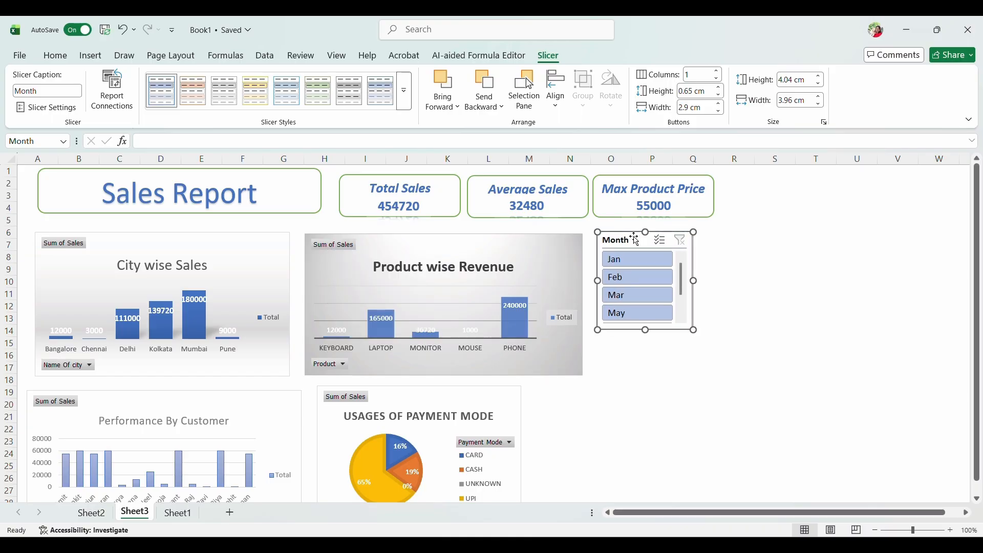
- Connect the Month slicer to PivotTable2 through PivotTable7 on Sheet2 as well, and apply the report connections
click(113, 90)
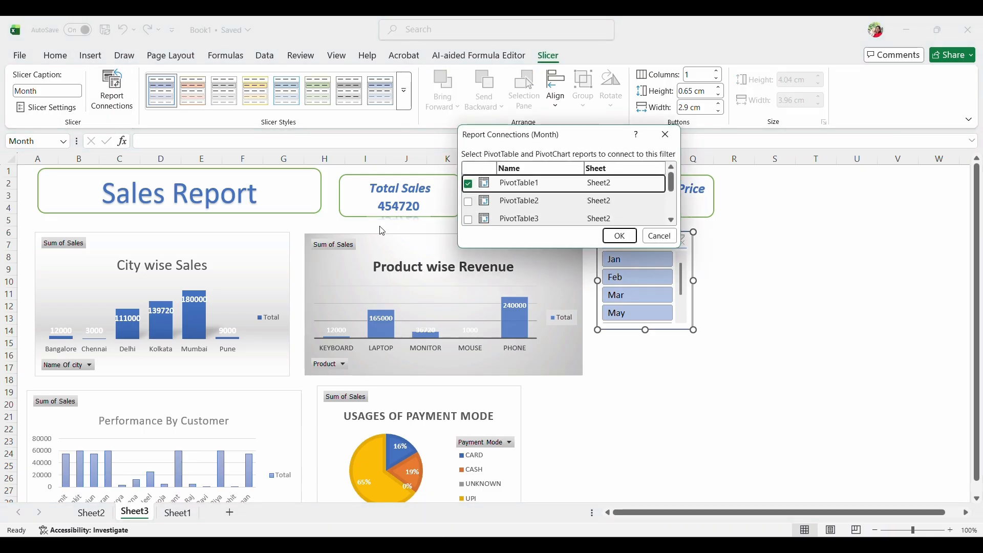
click(474, 205)
scroll(499, 211, down, 1)
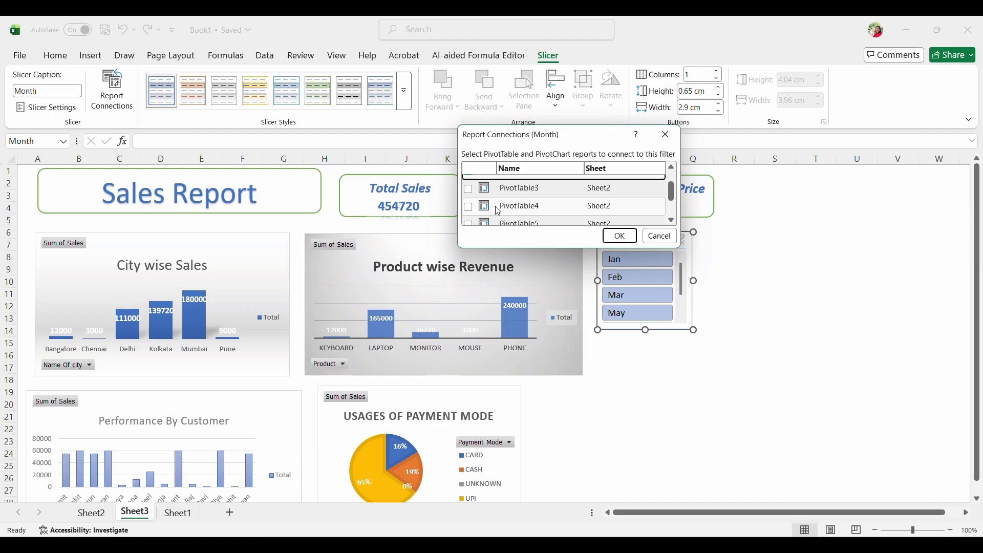
click(468, 189)
click(468, 208)
scroll(470, 199, down, 3)
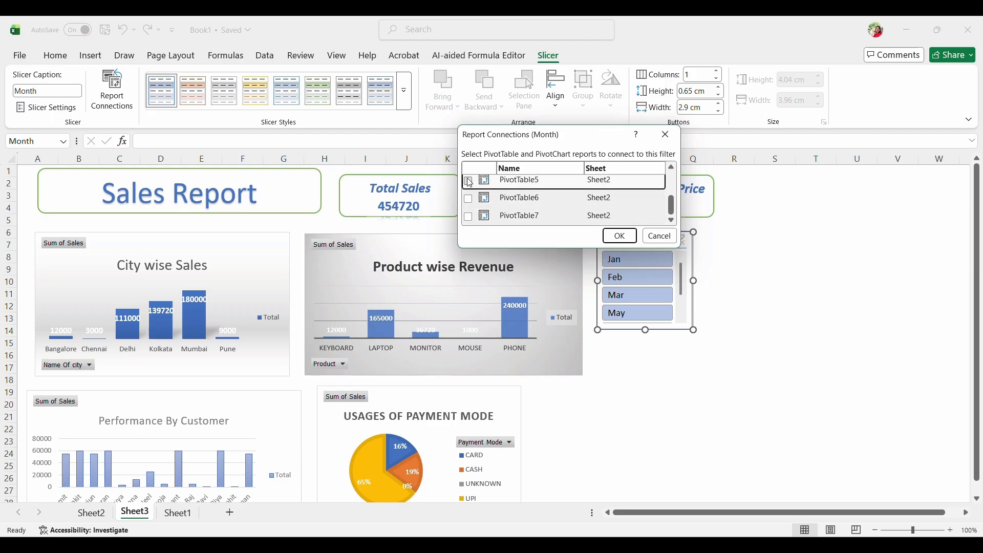
click(469, 199)
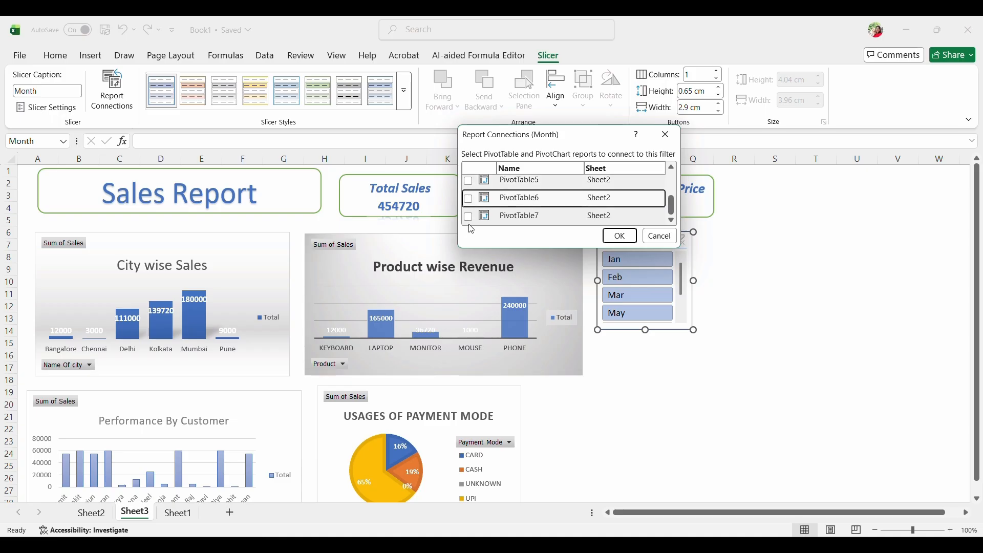
click(469, 218)
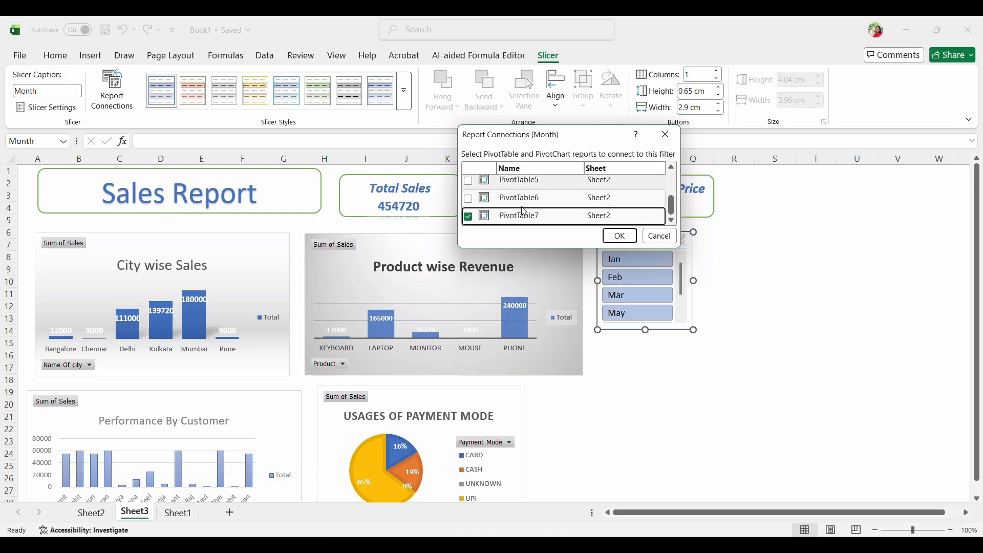
scroll(521, 207, up, 1)
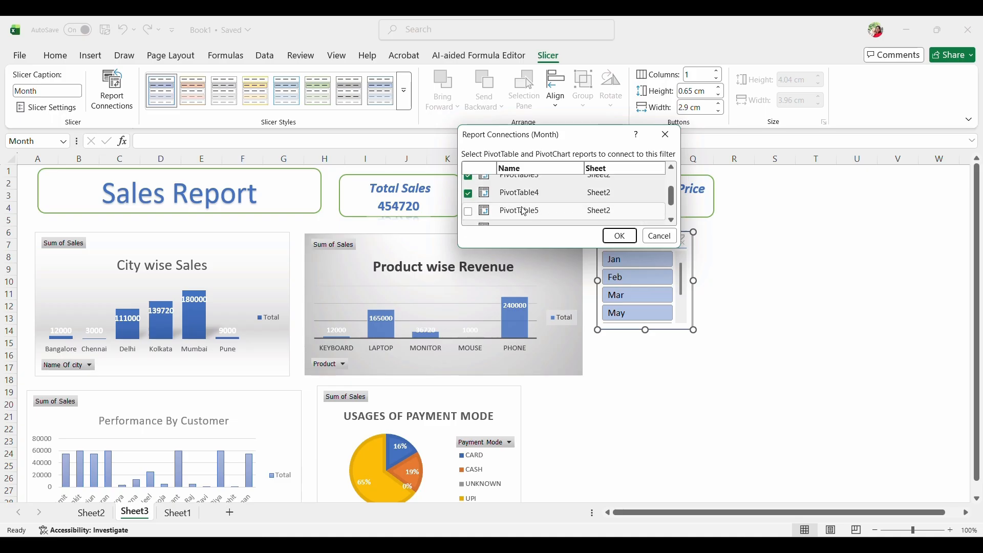
click(469, 212)
scroll(527, 207, down, 1)
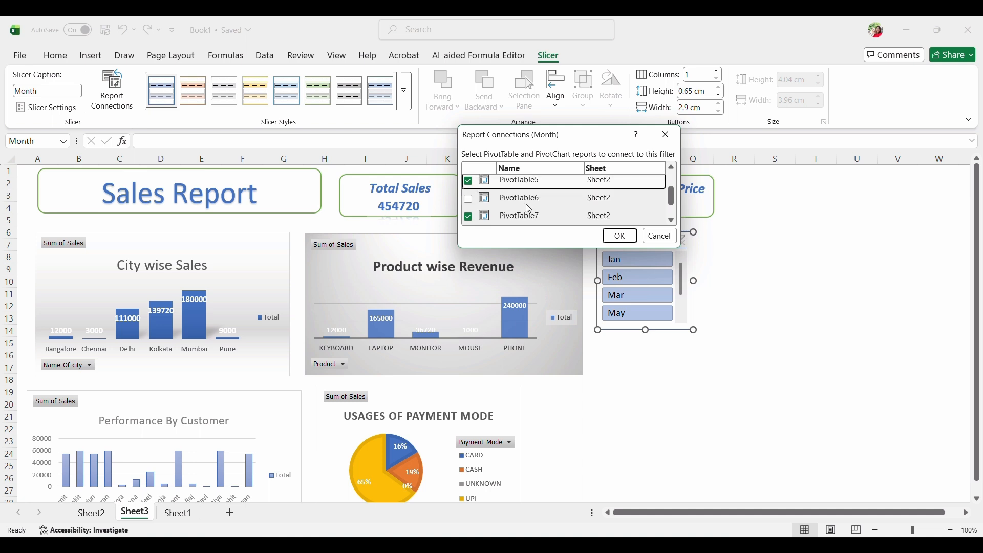
click(469, 200)
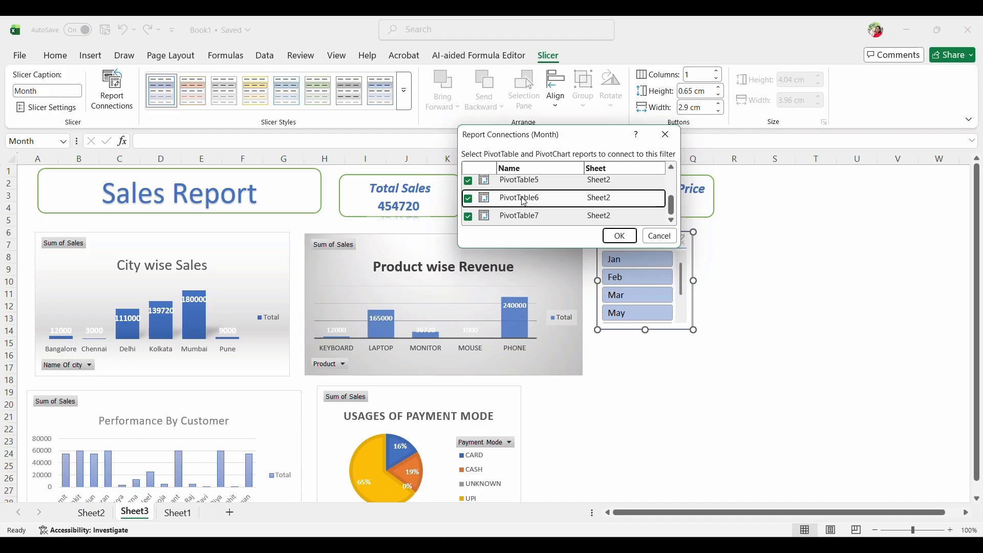
scroll(525, 202, up, 3)
scroll(525, 202, down, 3)
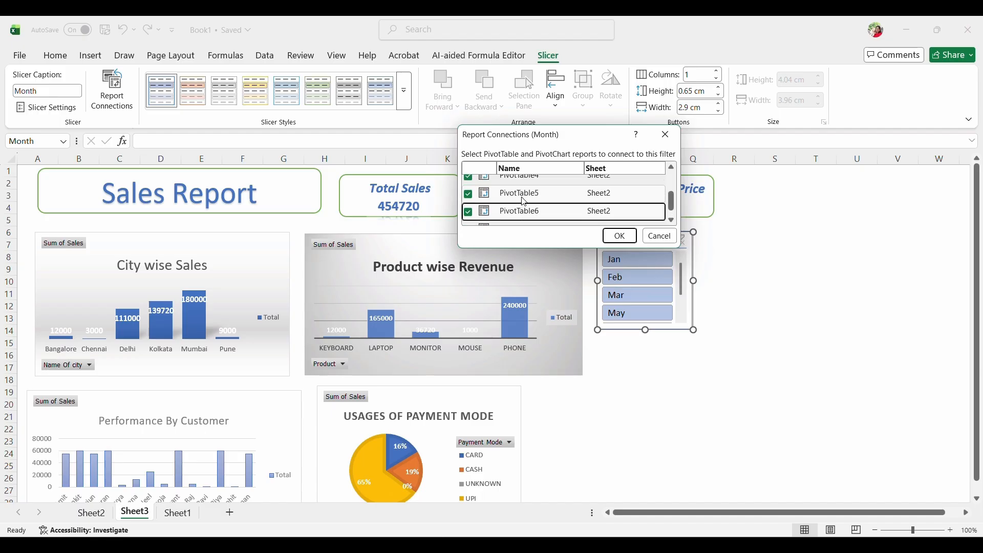
scroll(524, 202, down, 1)
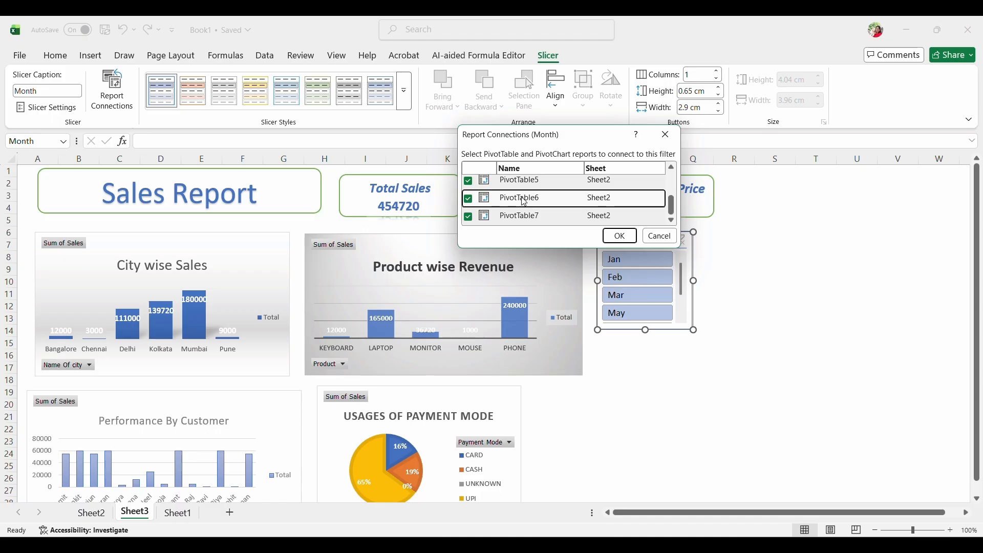
click(620, 235)
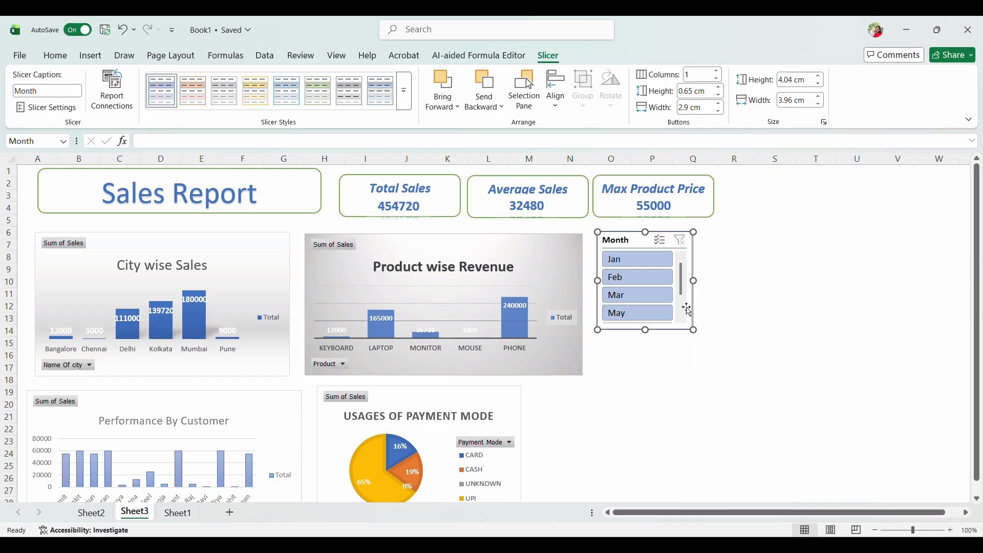
- Insert a Category slicer for the City wise Sales chart and shrink it to about 2.67 cm high and 4.83 cm wide
click(216, 274)
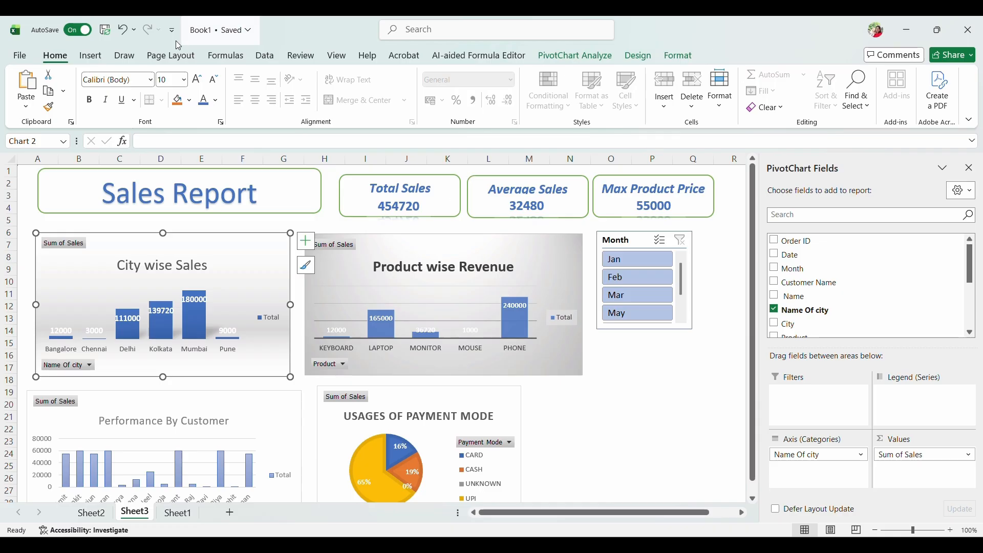
click(91, 55)
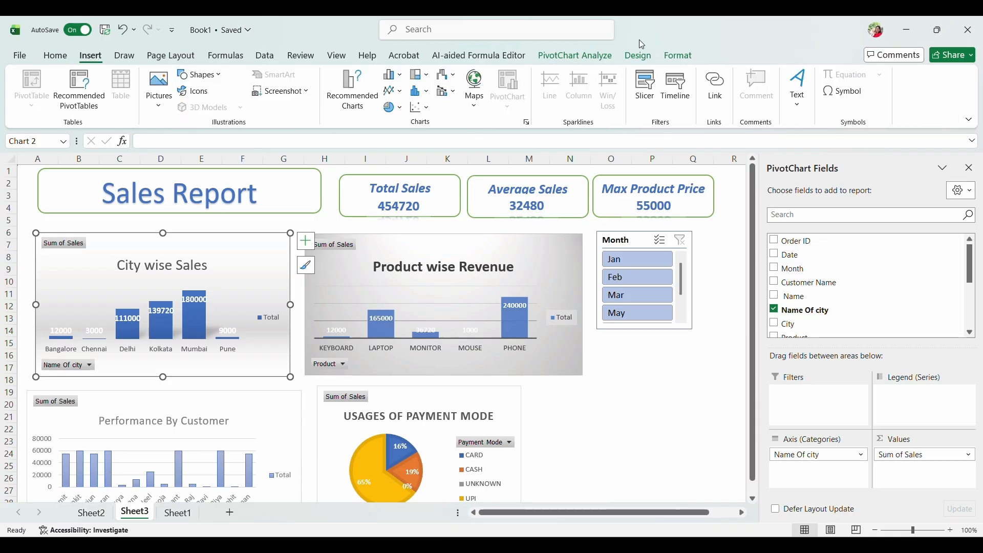
click(645, 90)
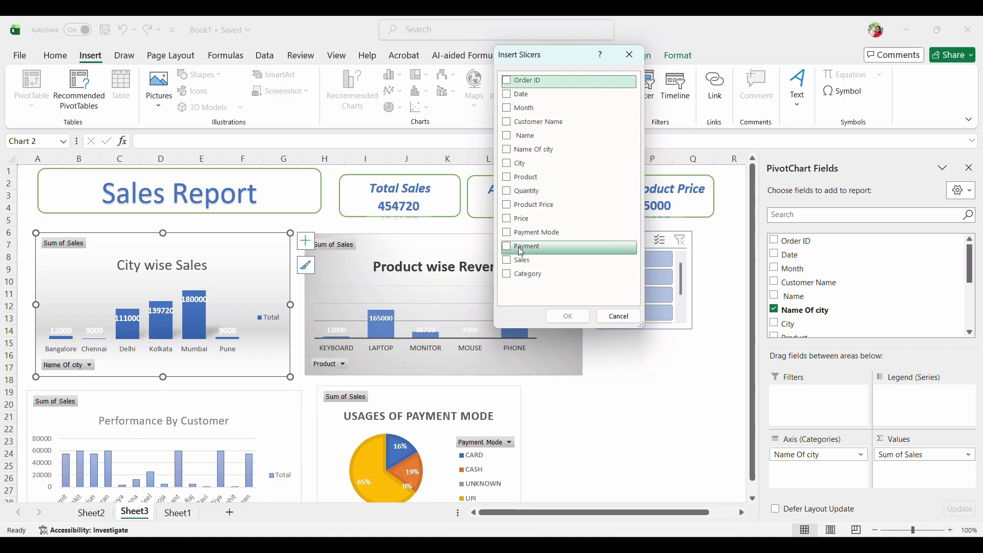
click(507, 275)
click(569, 320)
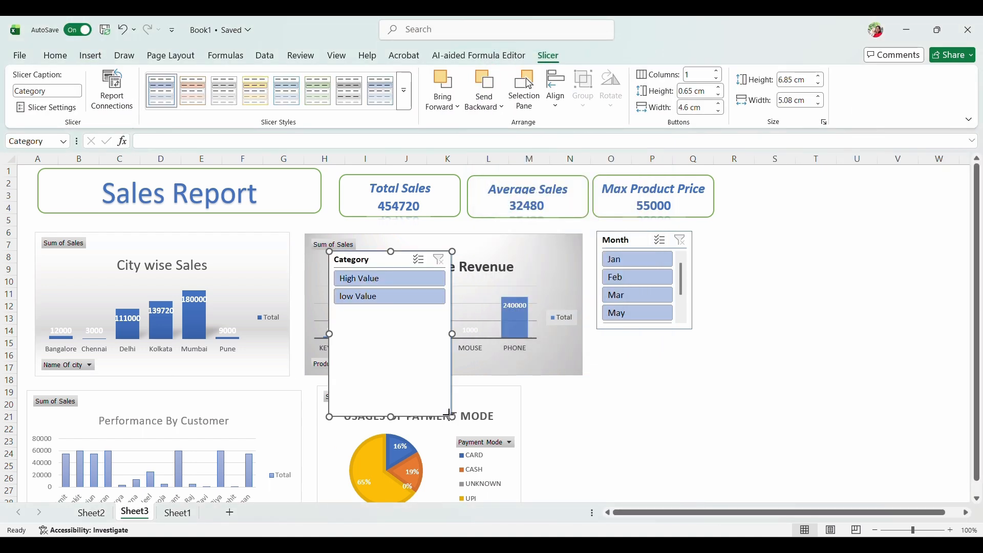
drag(452, 415, 447, 316)
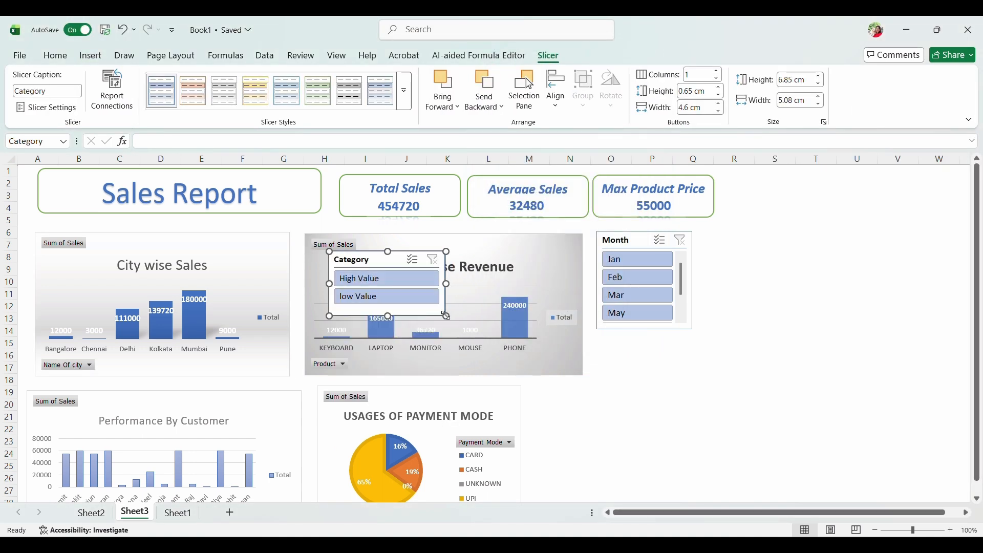
- Connect the Category slicer to PivotTable2 through PivotTable7 on Sheet2 as well, and apply the report connections
click(114, 82)
click(472, 203)
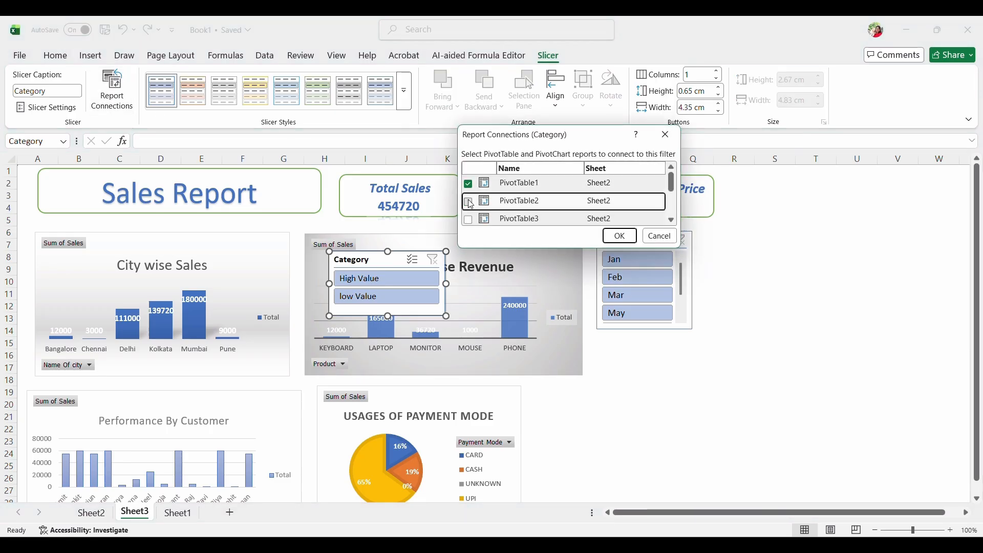
click(469, 220)
scroll(490, 213, down, 1)
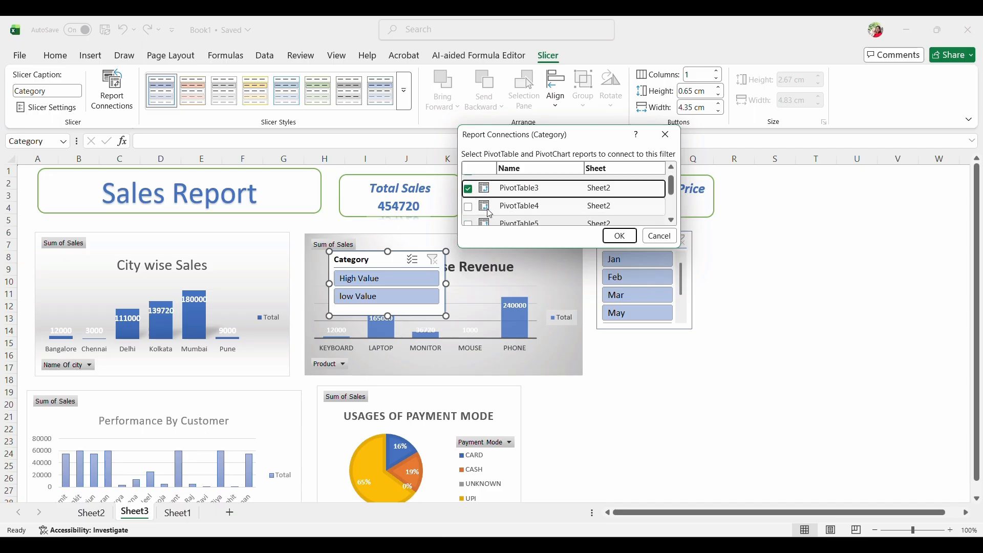
click(477, 213)
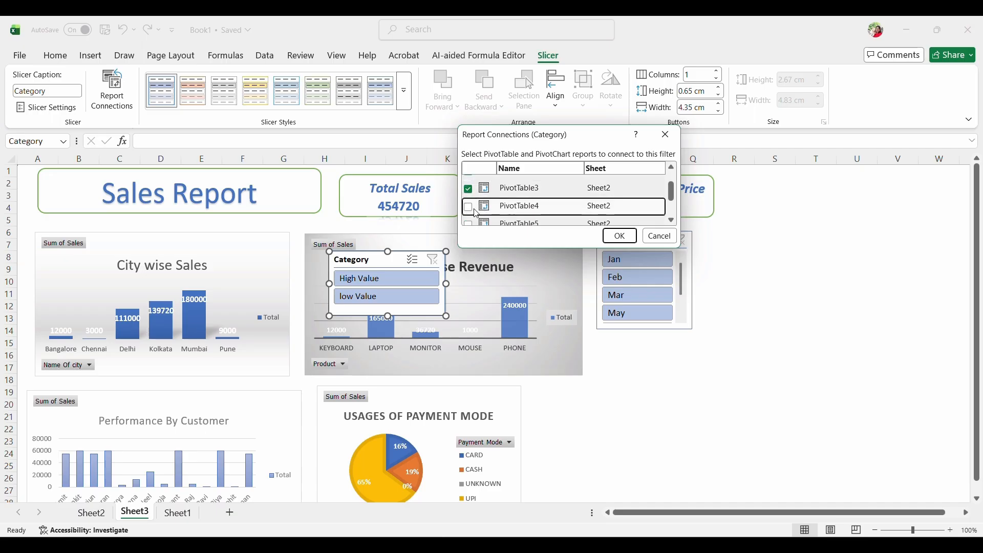
click(469, 209)
scroll(507, 214, down, 2)
click(470, 184)
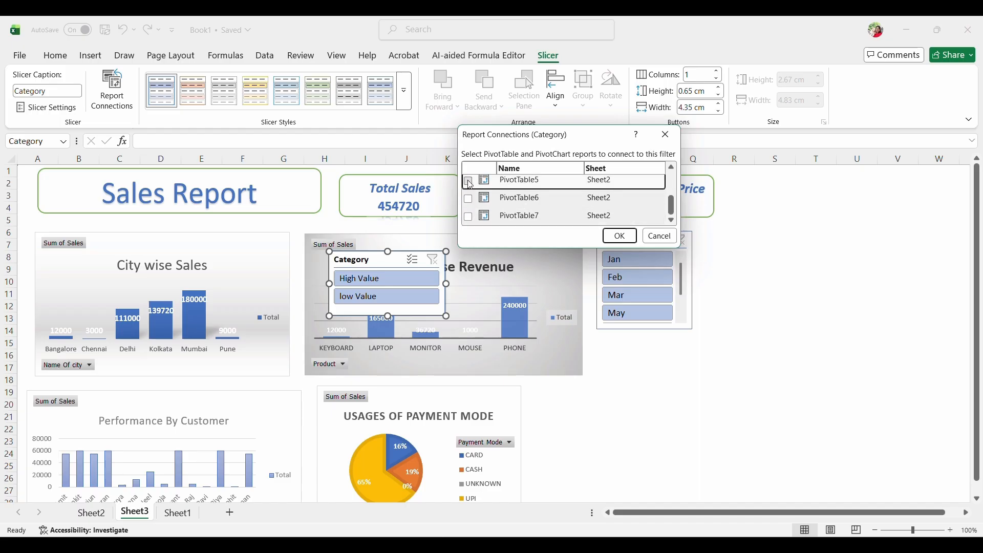
click(470, 182)
click(470, 201)
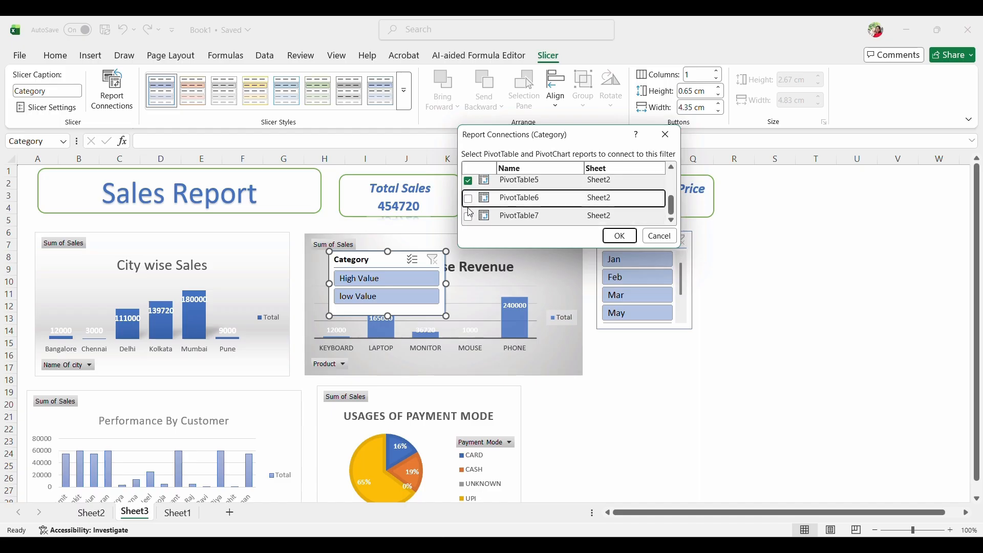
click(469, 202)
click(469, 201)
click(470, 201)
click(469, 217)
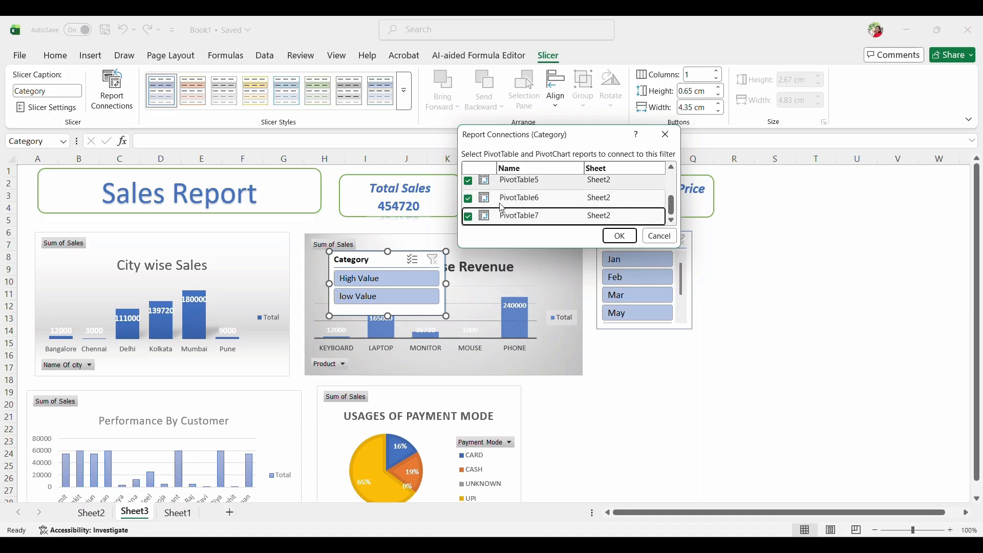
scroll(503, 208, up, 1)
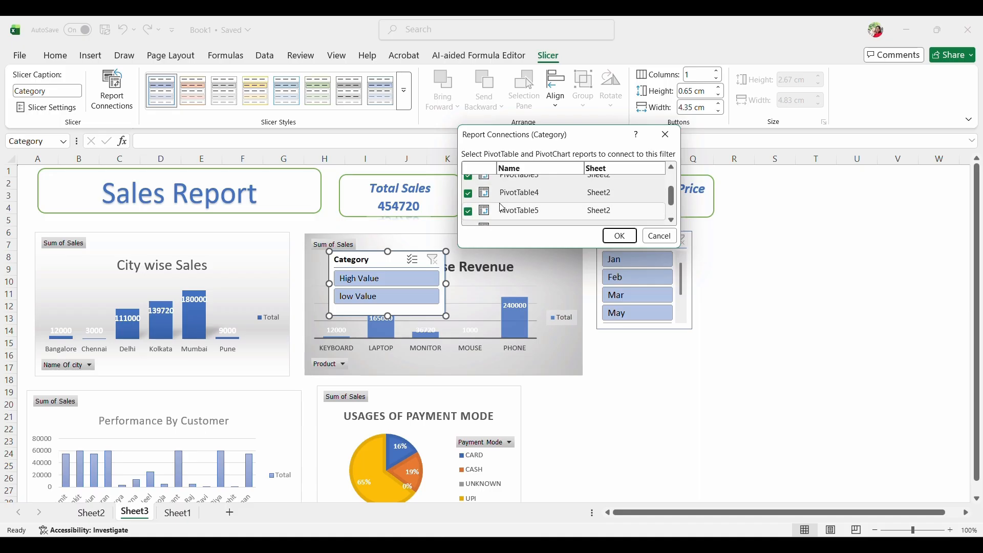
scroll(539, 207, down, 1)
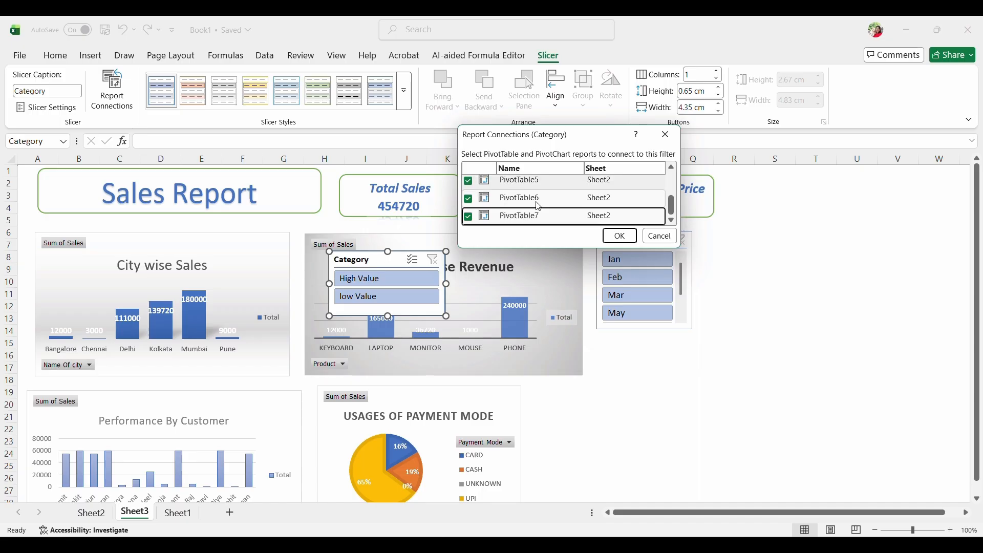
click(621, 237)
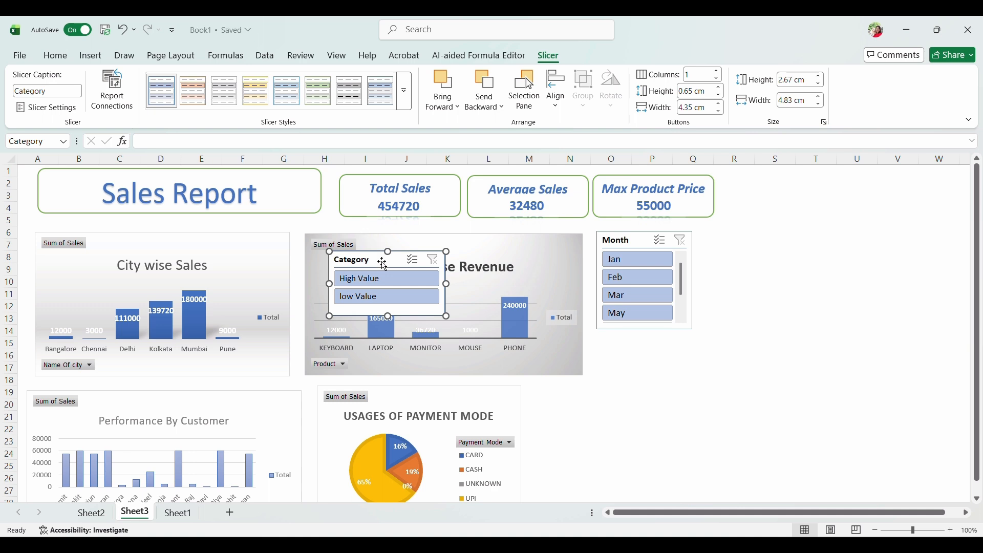
- Place the Category slicer directly beneath the Month slicer and narrow it to about 4.17 cm
drag(384, 264, 649, 353)
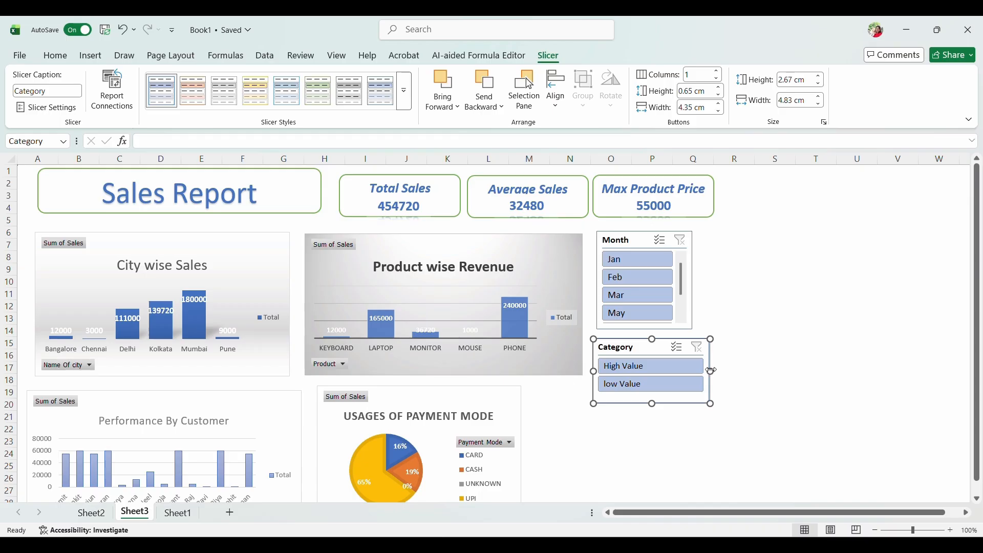
drag(706, 372, 695, 372)
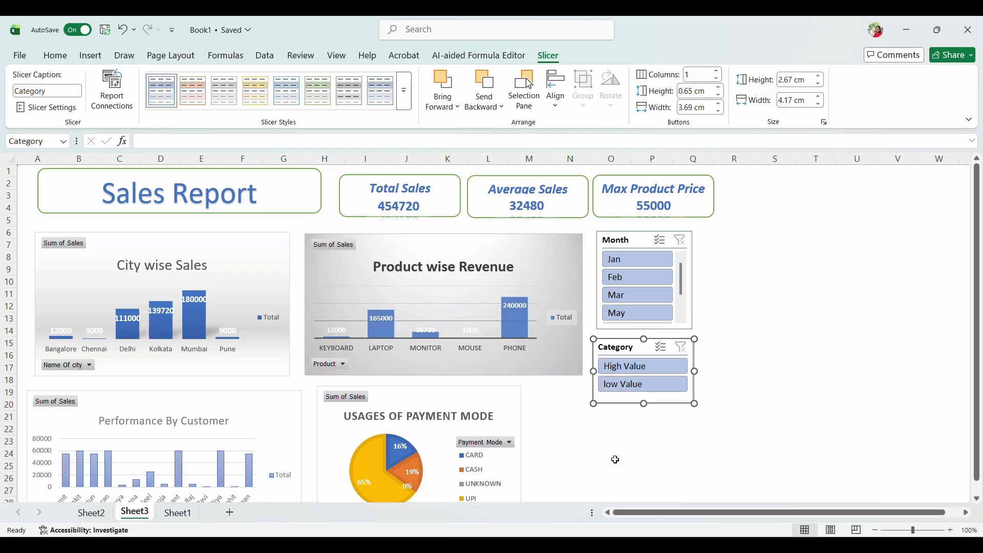
- Insert a Payment Mode slicer for the Product wise Revenue chart and shrink it to about 4.06 cm high and 3.96 cm wide
click(321, 259)
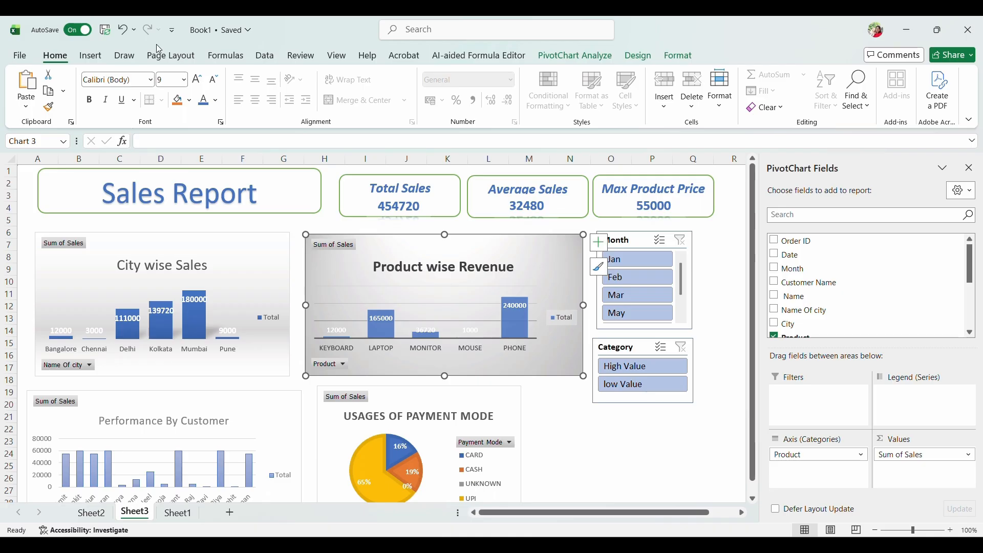
click(91, 57)
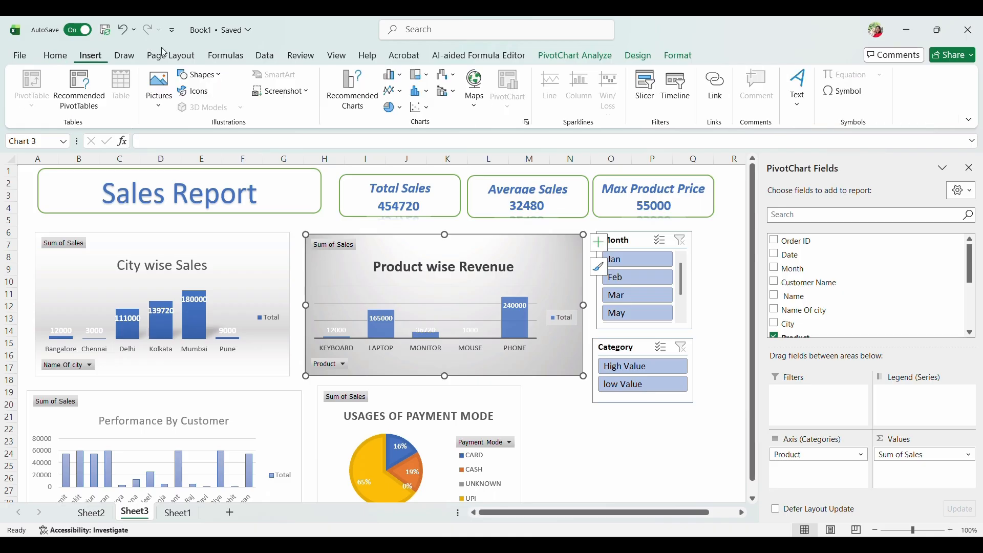
click(646, 95)
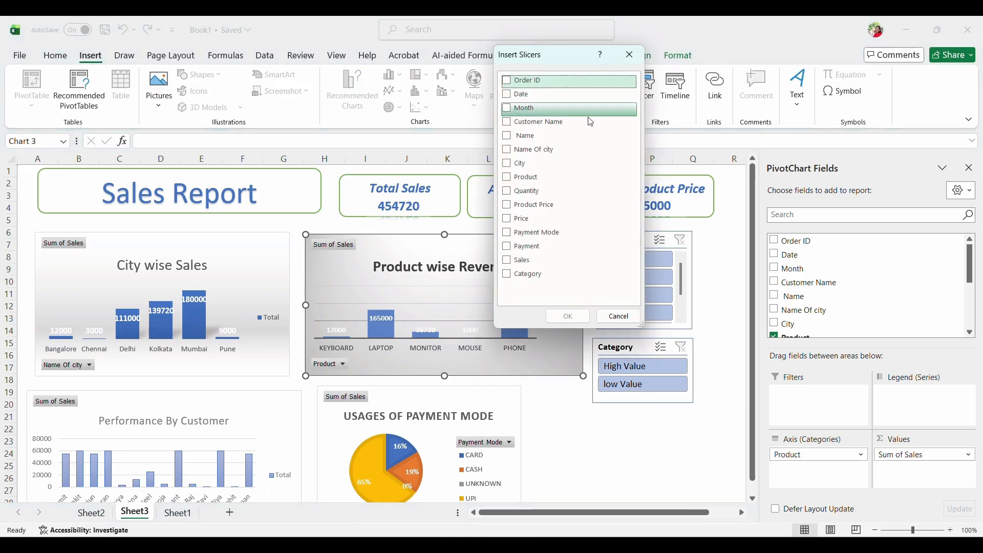
click(507, 235)
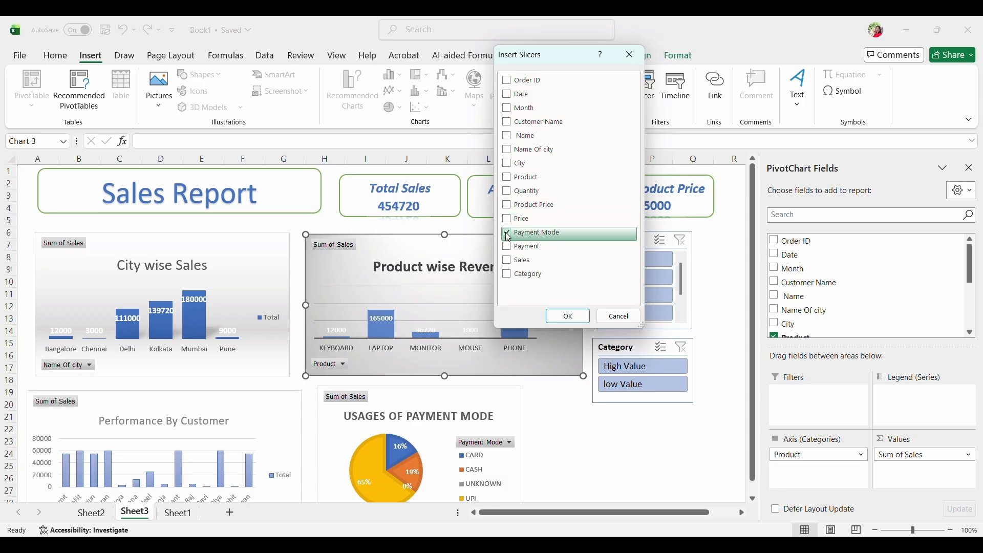
click(568, 316)
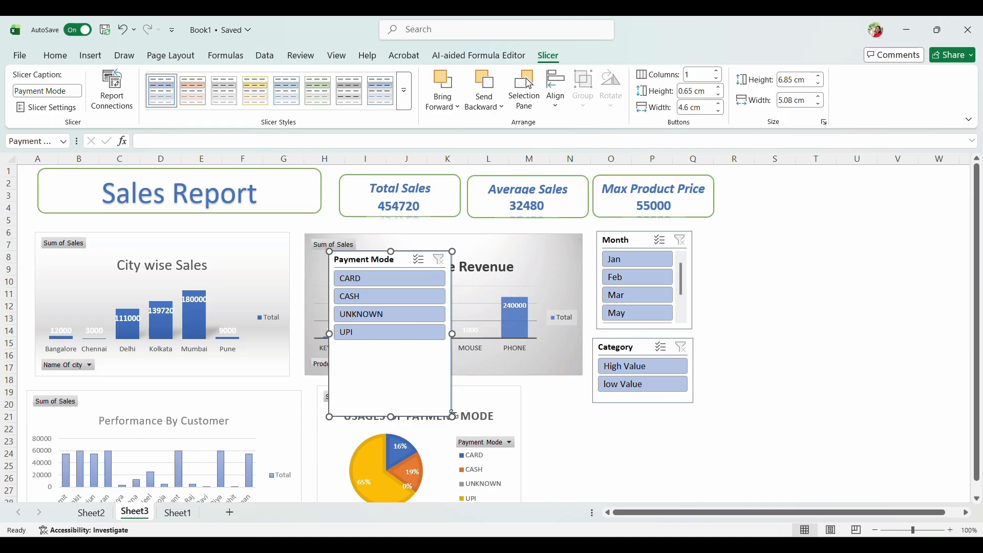
drag(453, 417, 426, 350)
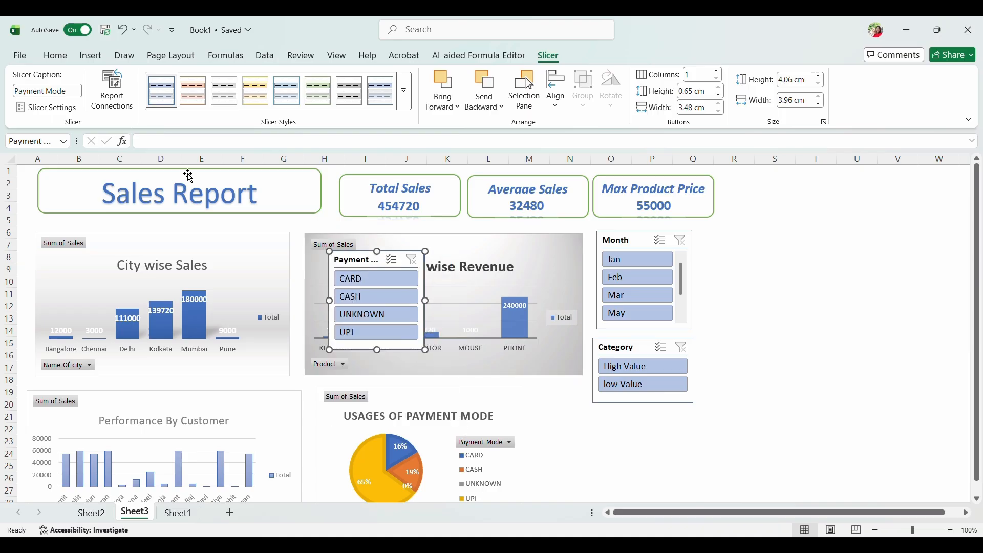
- Connect the Payment Mode slicer to PivotTable1 and PivotTable3 through PivotTable7 on Sheet2 as well, and apply the report connections
click(114, 90)
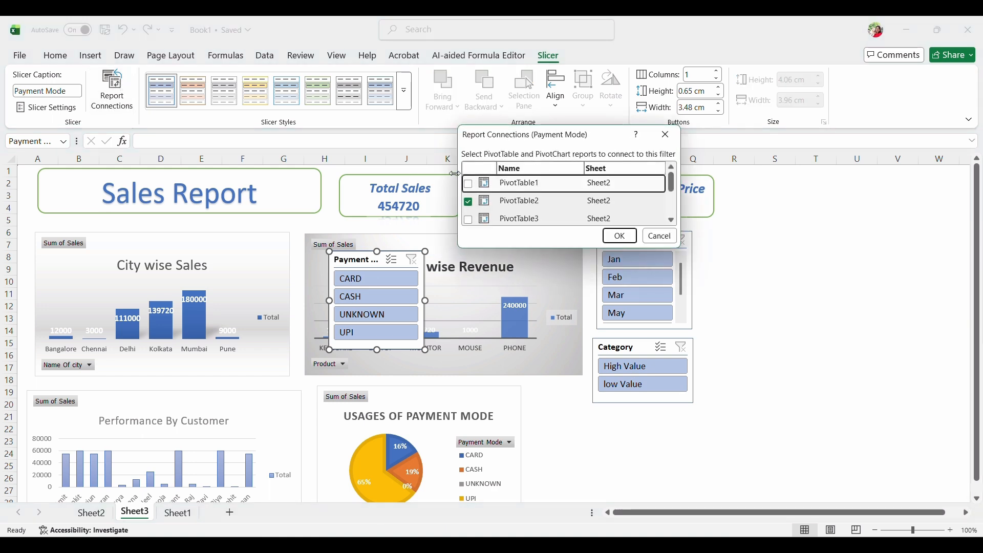
click(468, 220)
scroll(512, 204, down, 1)
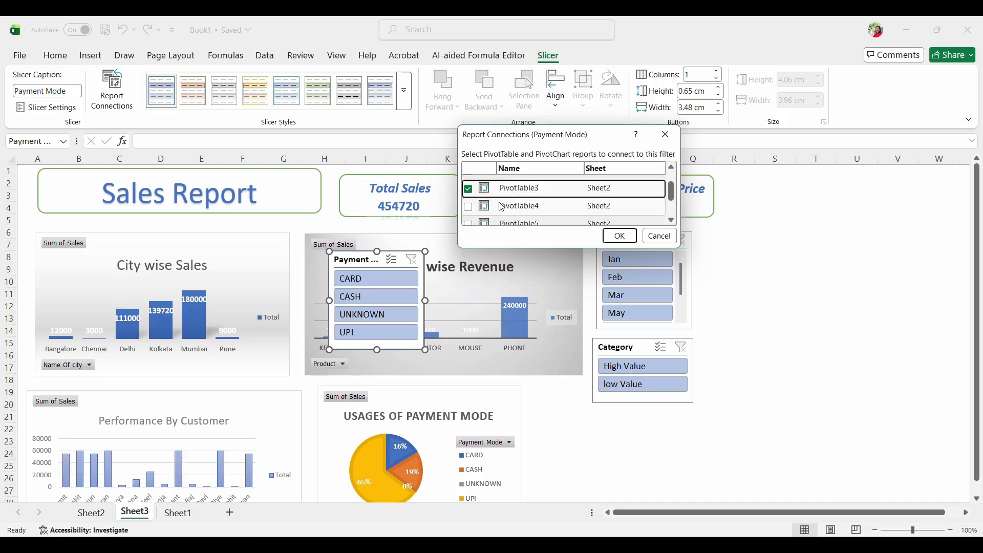
click(466, 212)
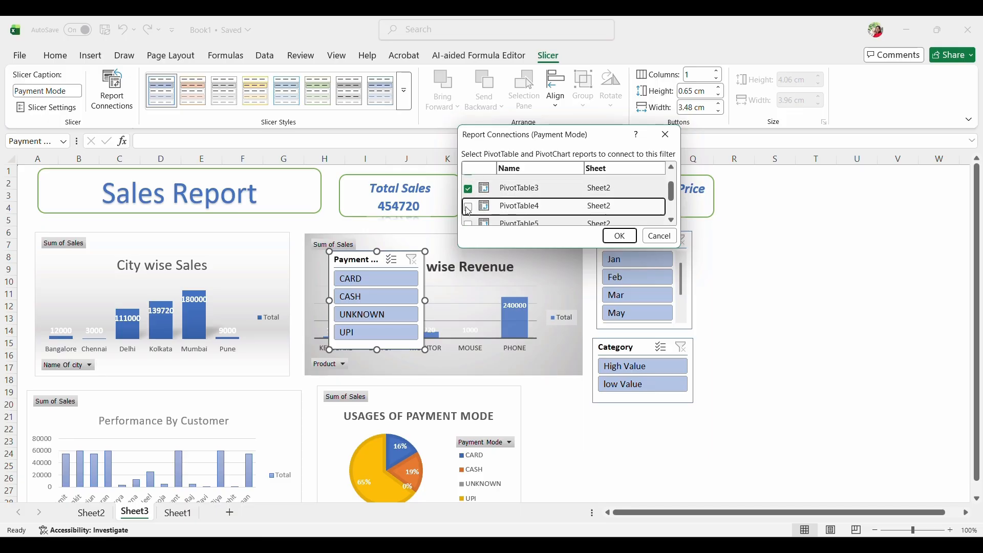
click(469, 209)
scroll(472, 210, down, 2)
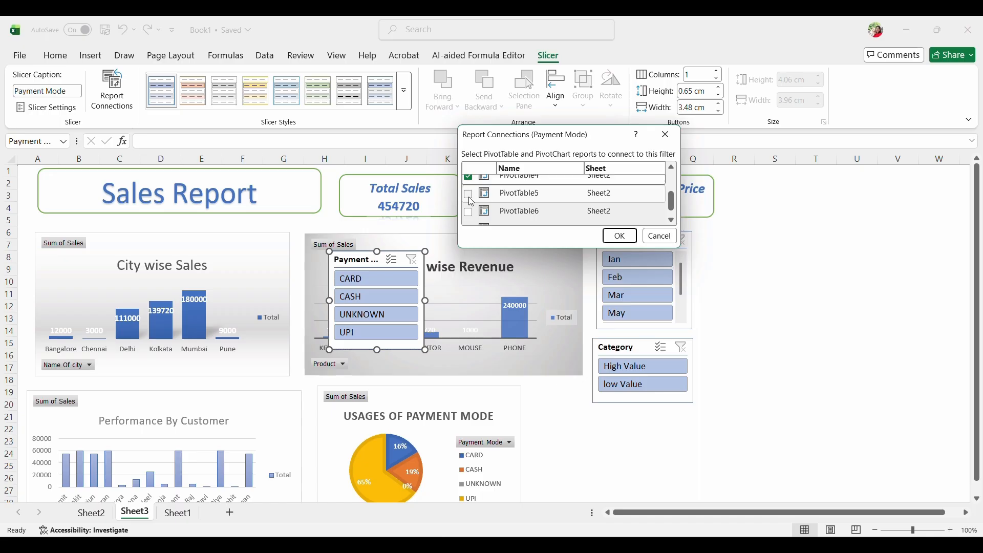
click(469, 194)
click(469, 212)
scroll(479, 211, down, 1)
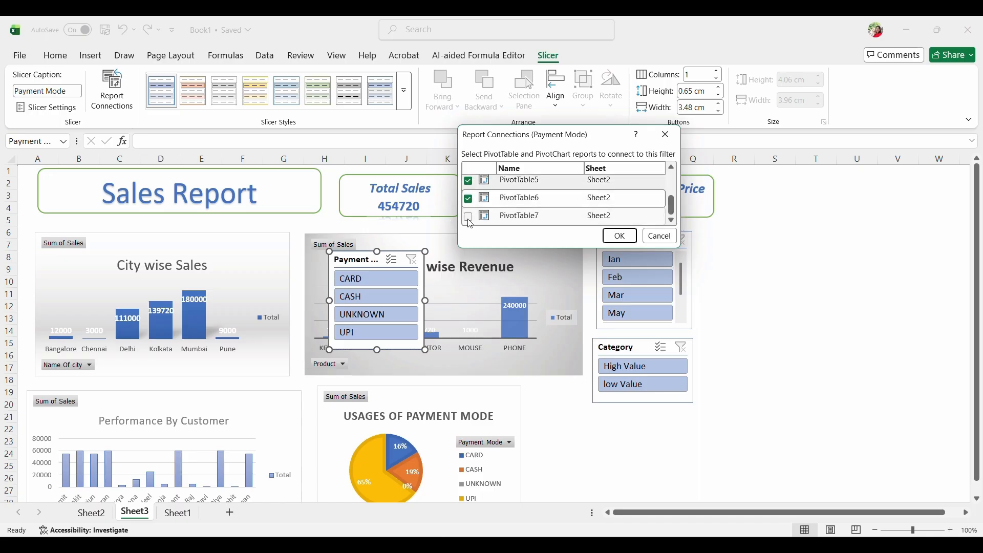
click(469, 218)
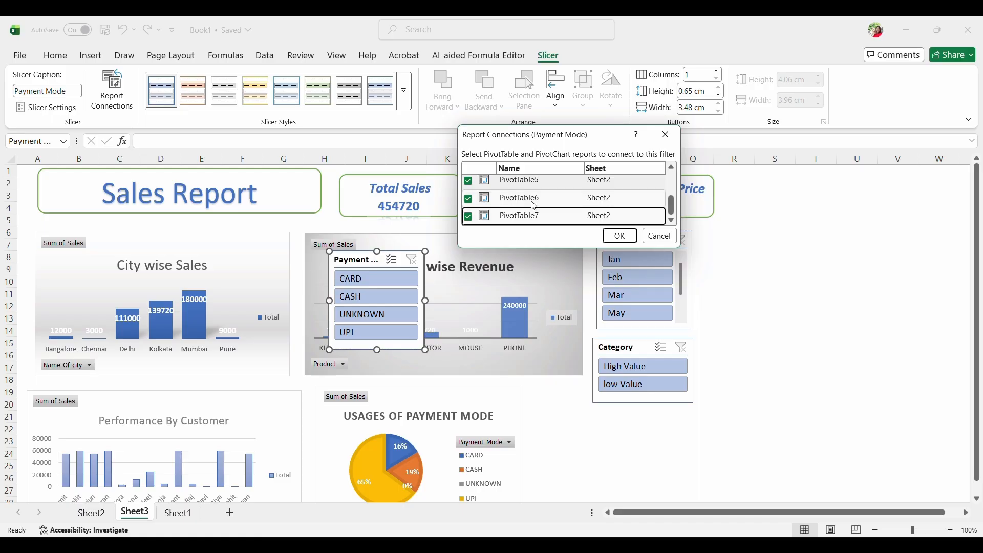
click(620, 236)
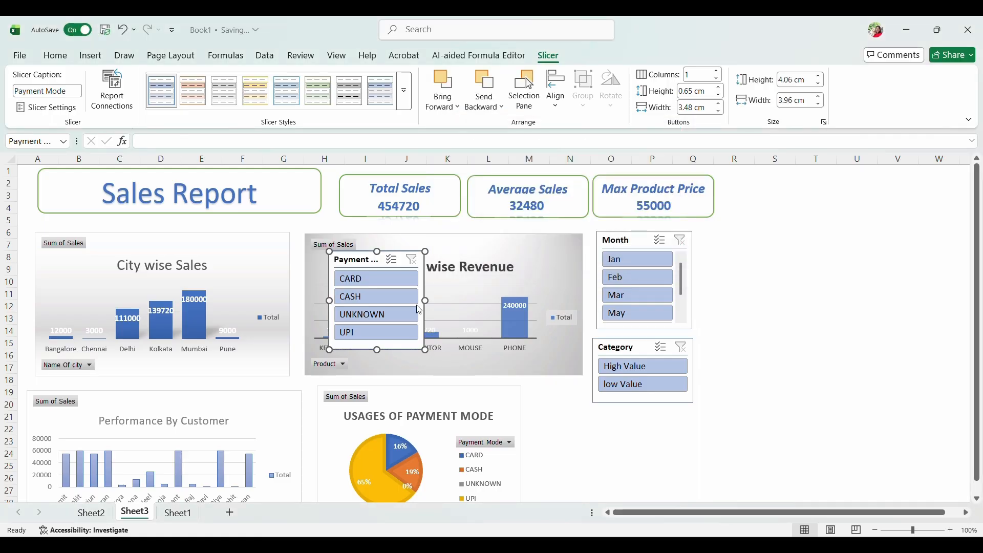
- Place the Payment Mode slicer directly beneath the Category slicer and deselect it
drag(384, 266, 651, 424)
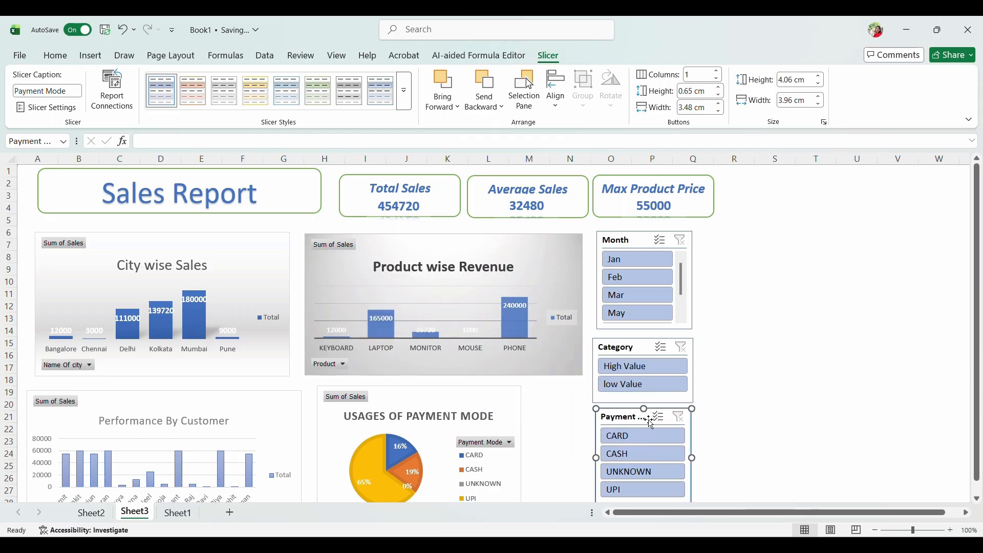
click(757, 382)
scroll(758, 384, down, 1)
scroll(760, 388, up, 1)
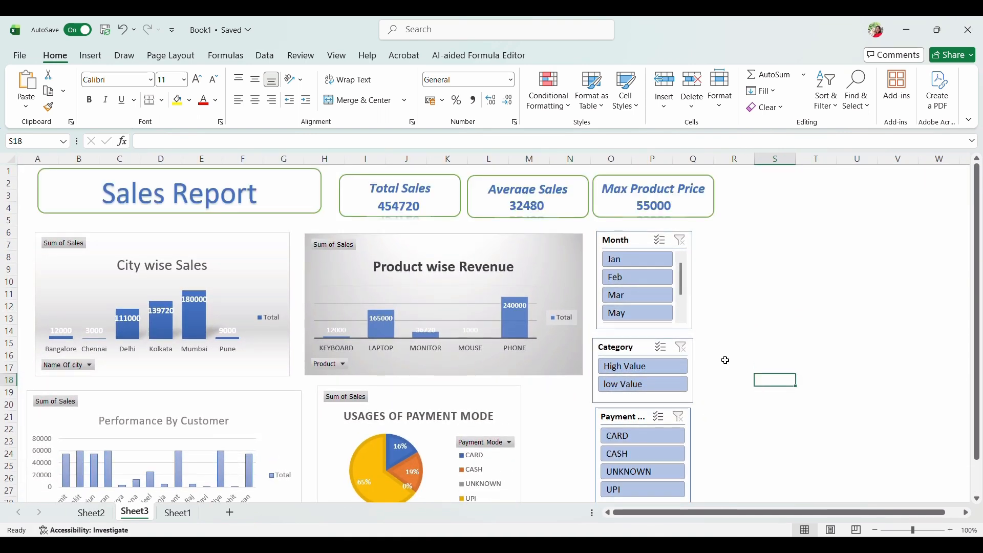
- Test the Month slicer by filtering the dashboard to Jan and to Feb, check the charts, and clear the Month filter
click(628, 259)
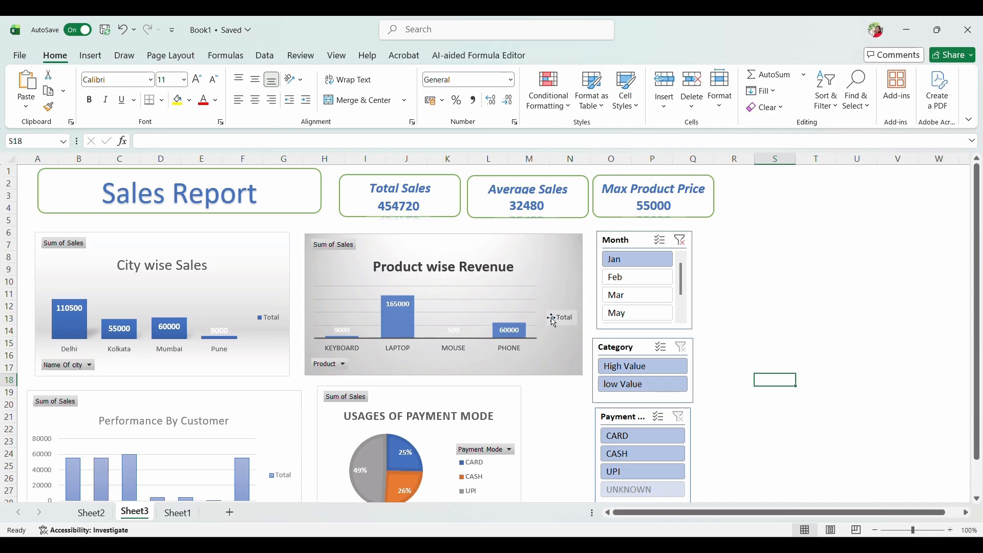
click(645, 282)
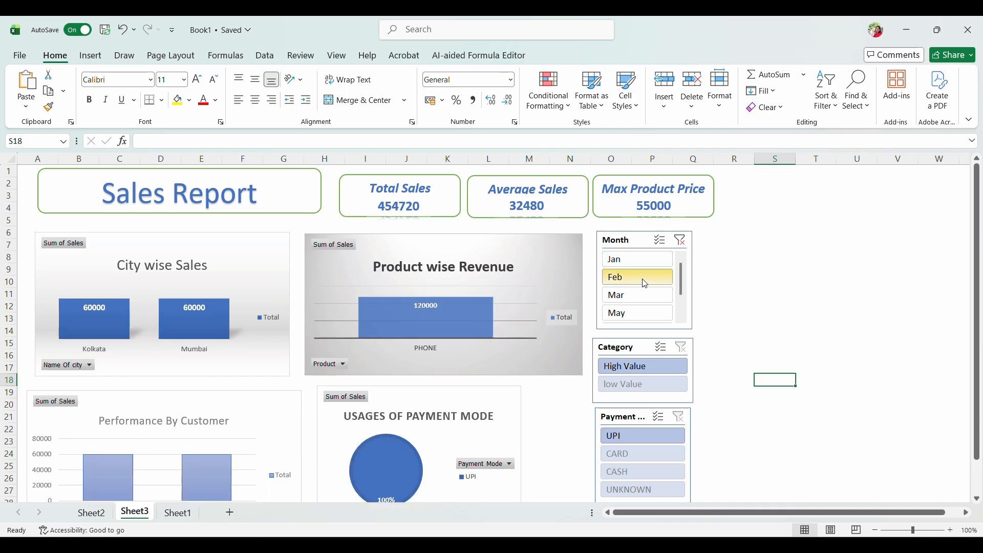
scroll(396, 355, down, 1)
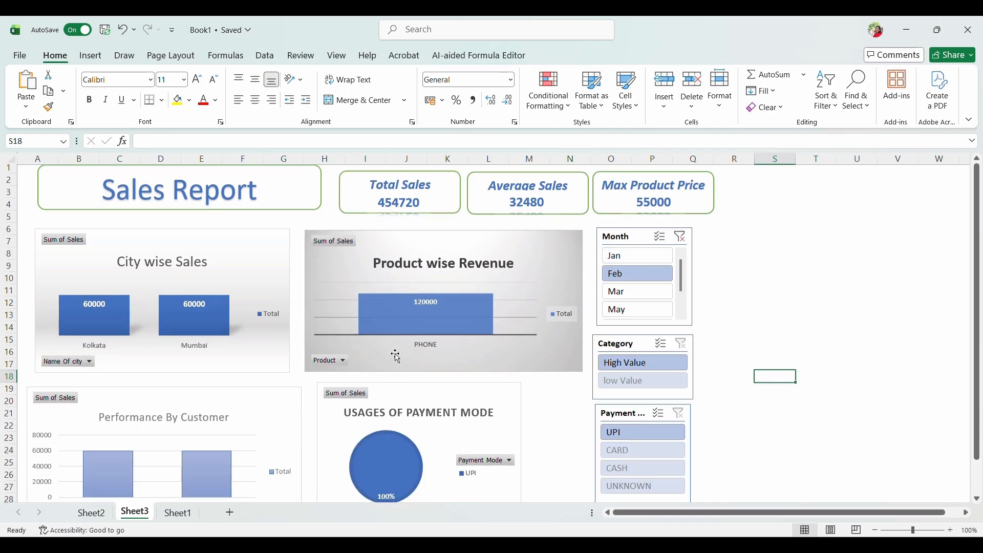
scroll(396, 356, down, 2)
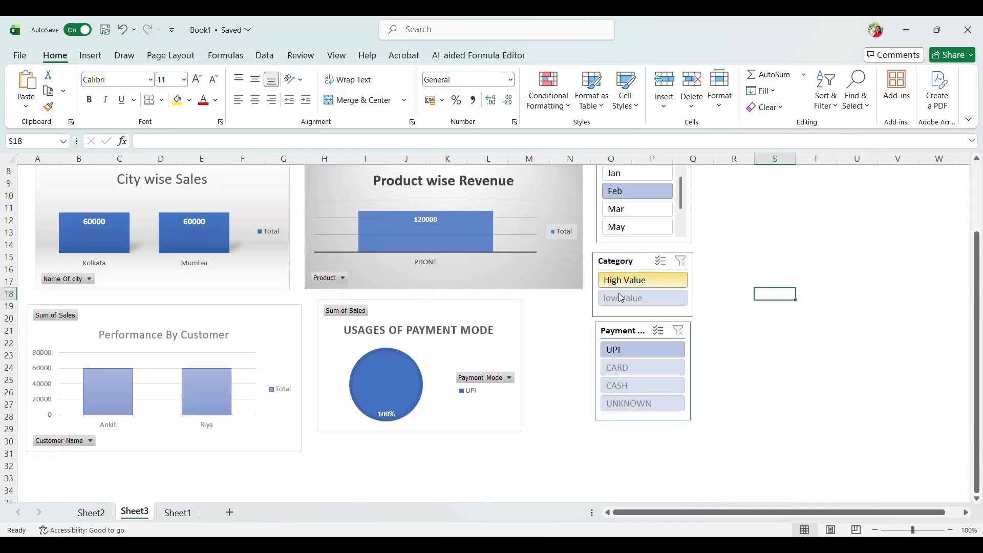
scroll(619, 296, up, 3)
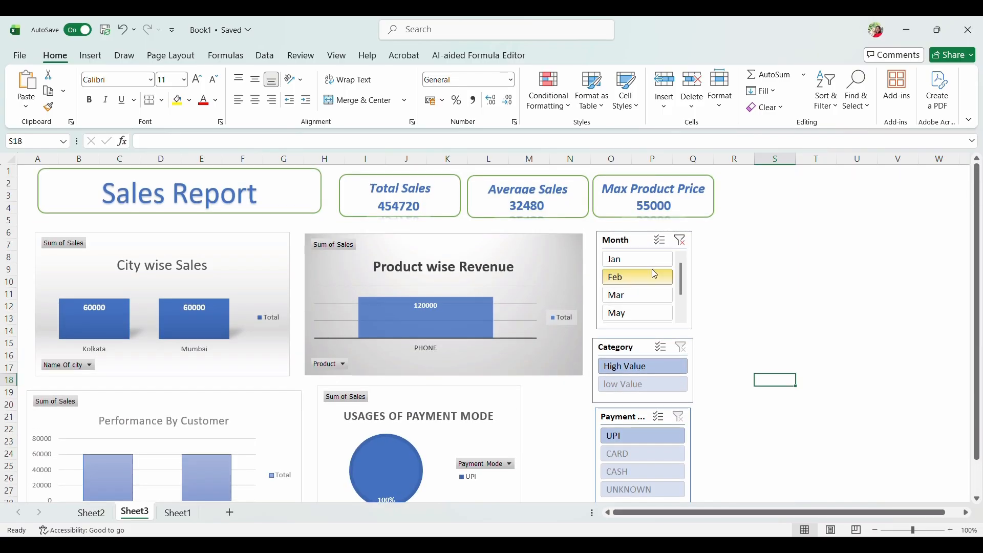
click(681, 241)
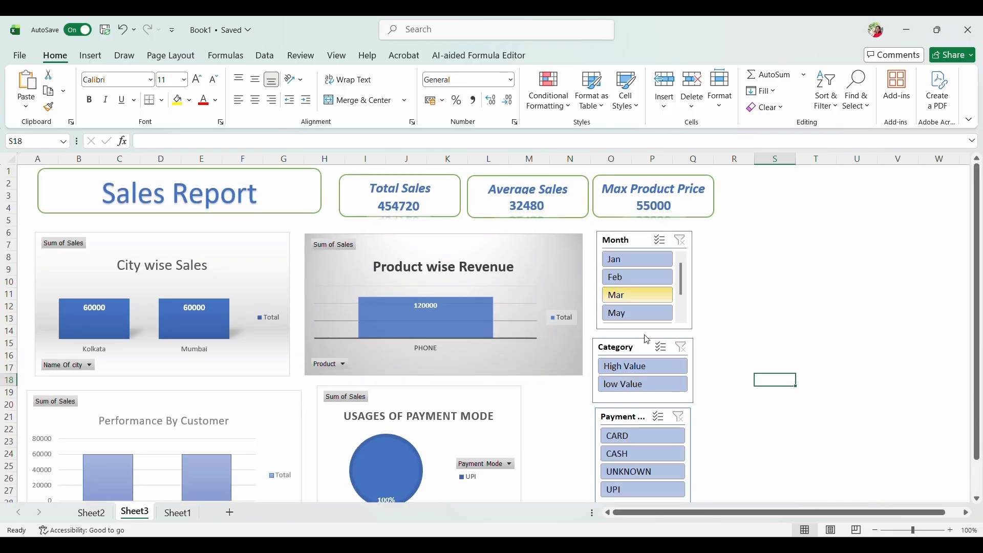
- Test the Category slicer by filtering the dashboard to High Value, and clear the Category filter
click(621, 369)
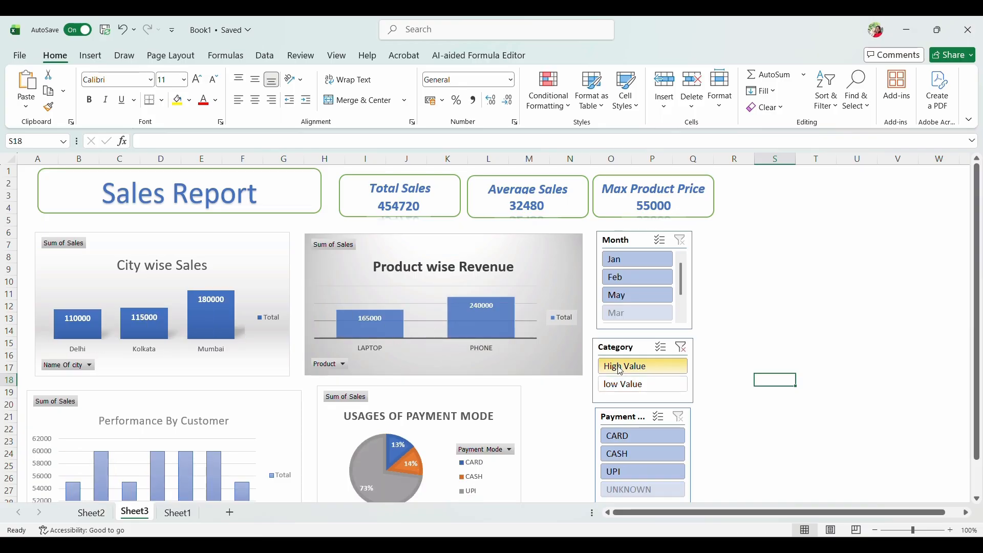
click(681, 347)
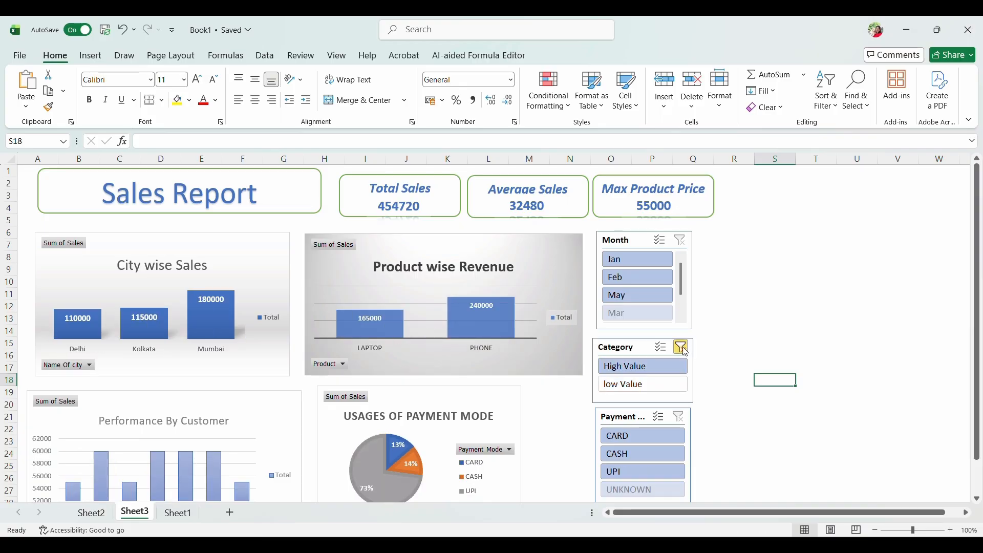
- Filter the dashboard to the CASH payment mode and review all four charts
click(614, 459)
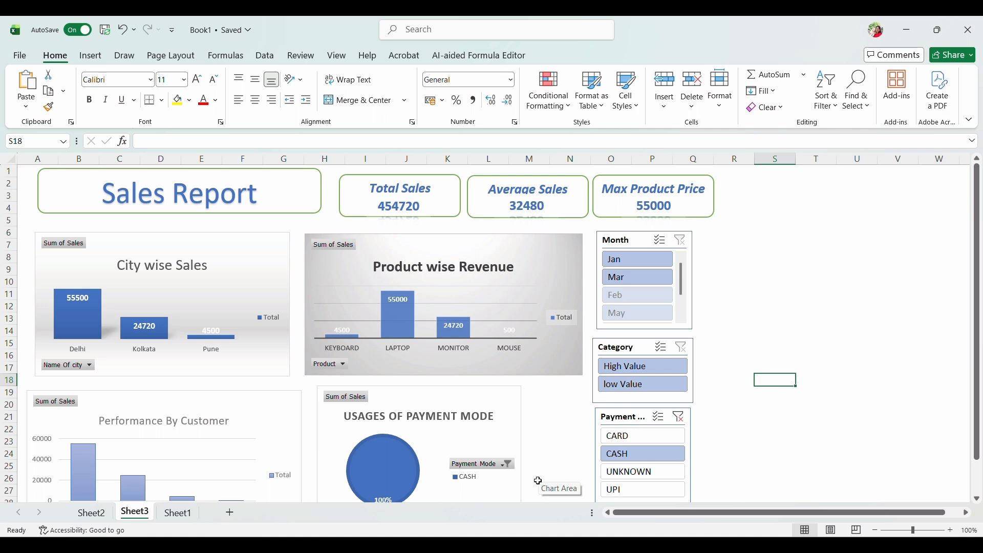
scroll(527, 440, down, 3)
scroll(527, 440, up, 3)
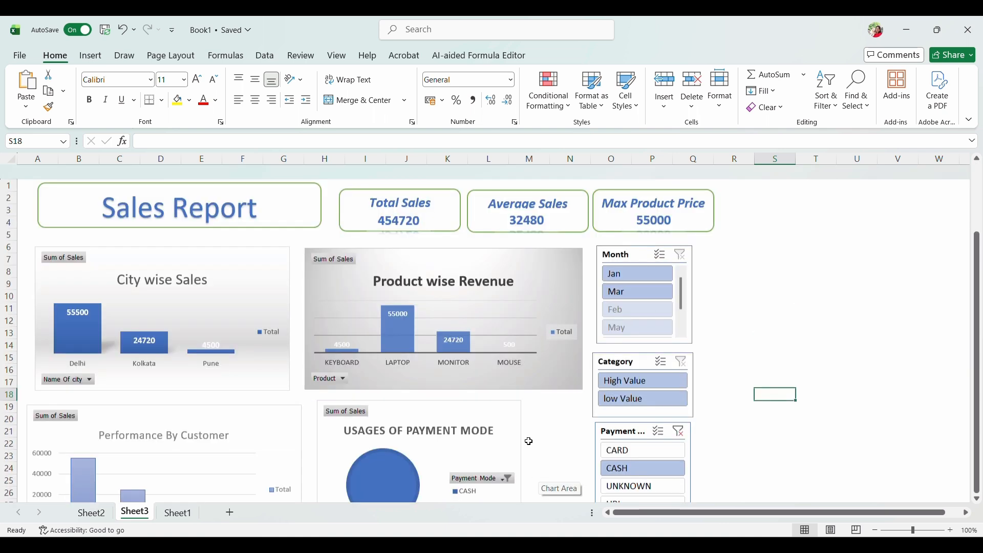